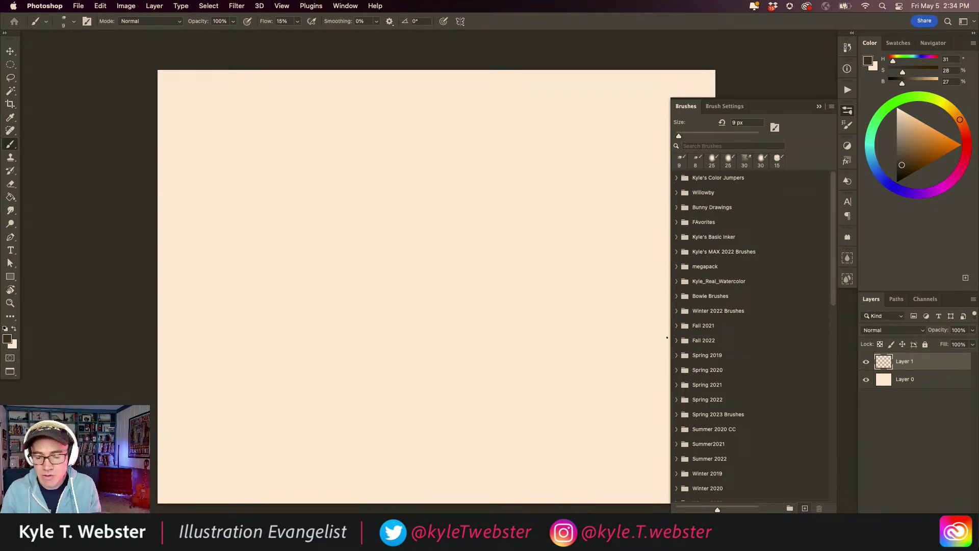
Step: Choose the Perfect Pencil 2 brush from the Drawing Box folder of the megapack brushes
left_click(676, 266)
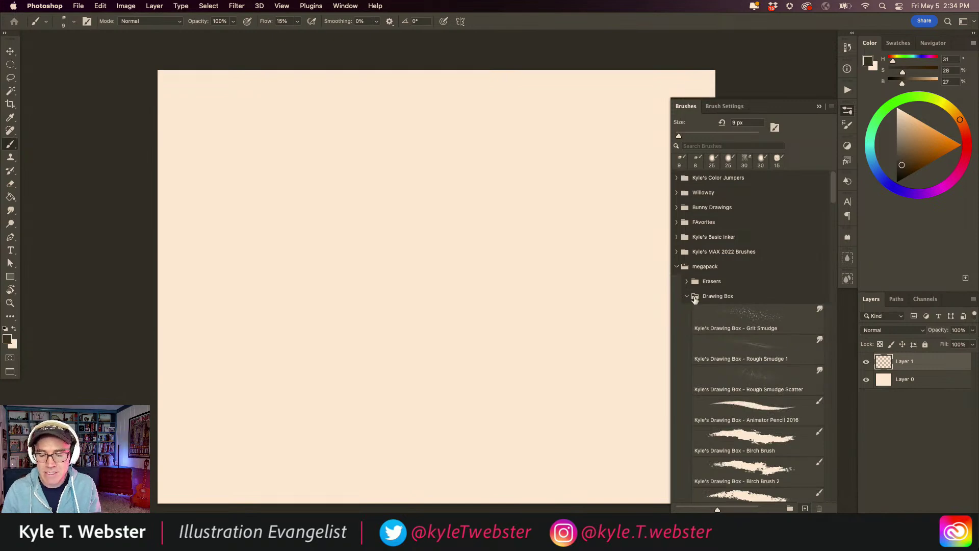
scroll(826, 202, "down", 3)
scroll(825, 202, "down", 15)
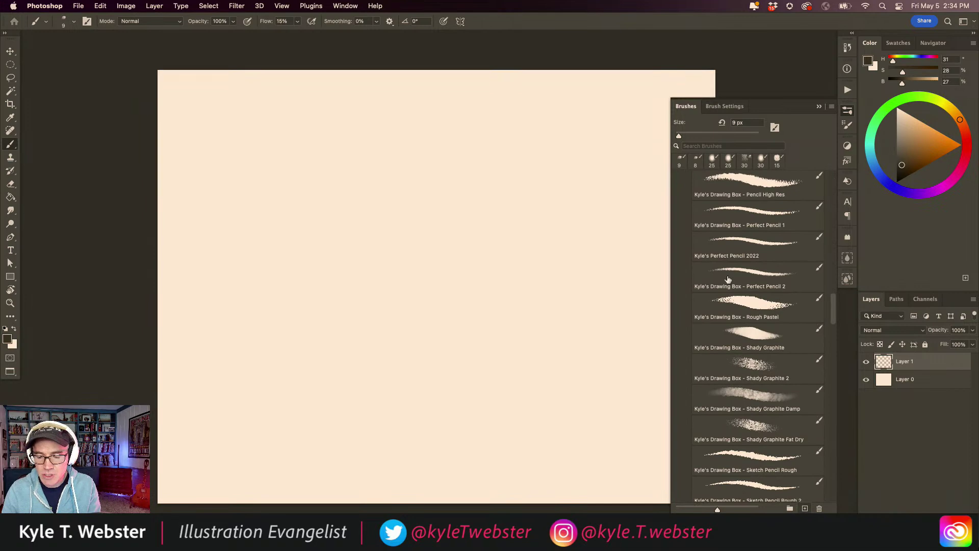
left_click(748, 275)
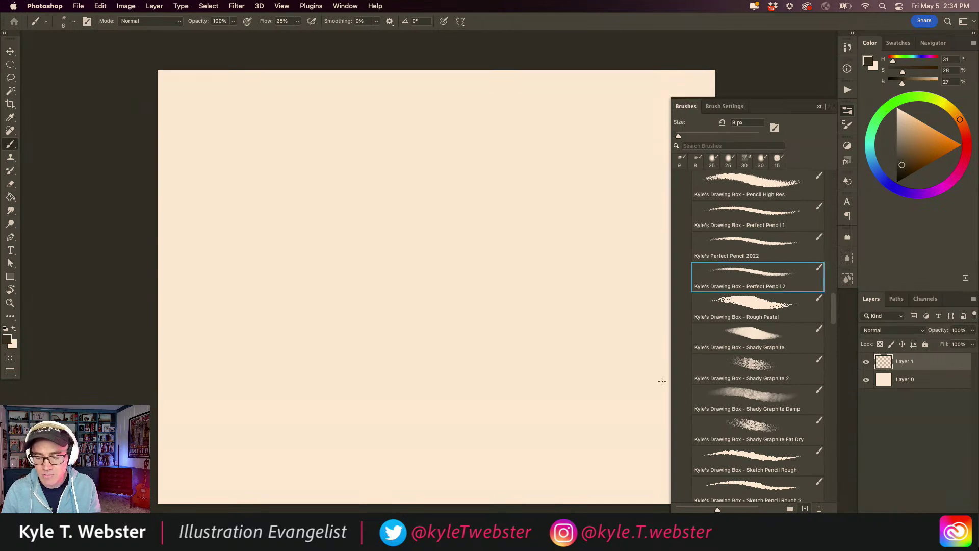
scroll(832, 299, "up", 15)
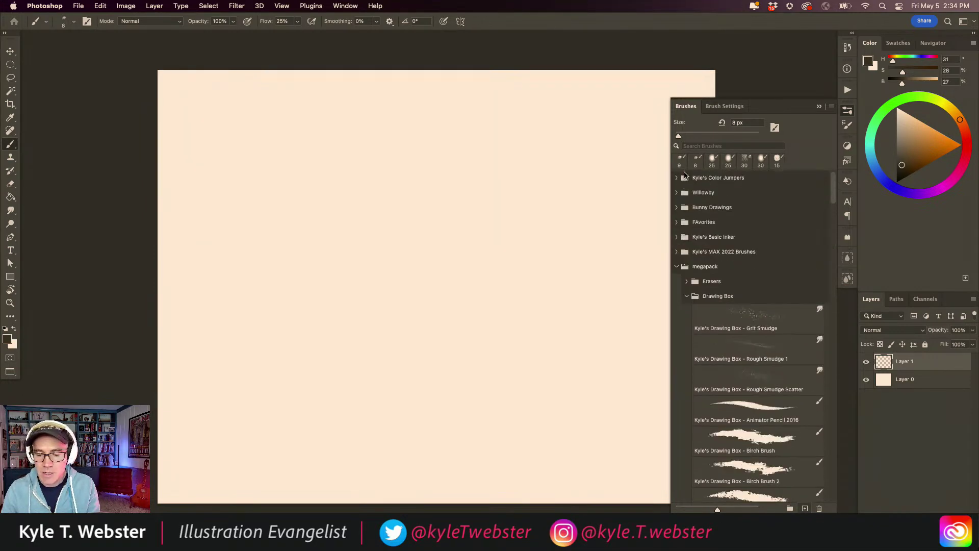
left_click(674, 267)
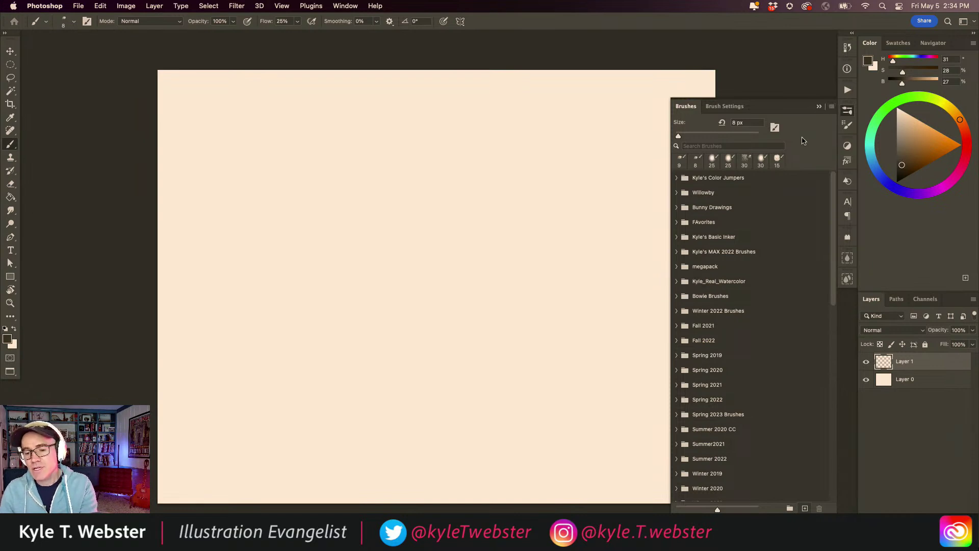
Step: Look up the Get More Brushes option among the brush options without choosing it
left_click(831, 108)
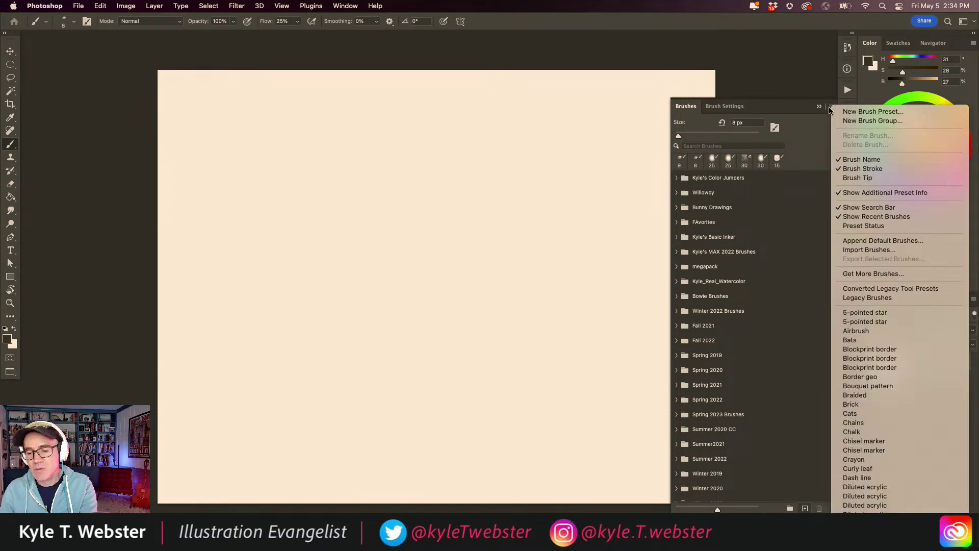
left_click(830, 111)
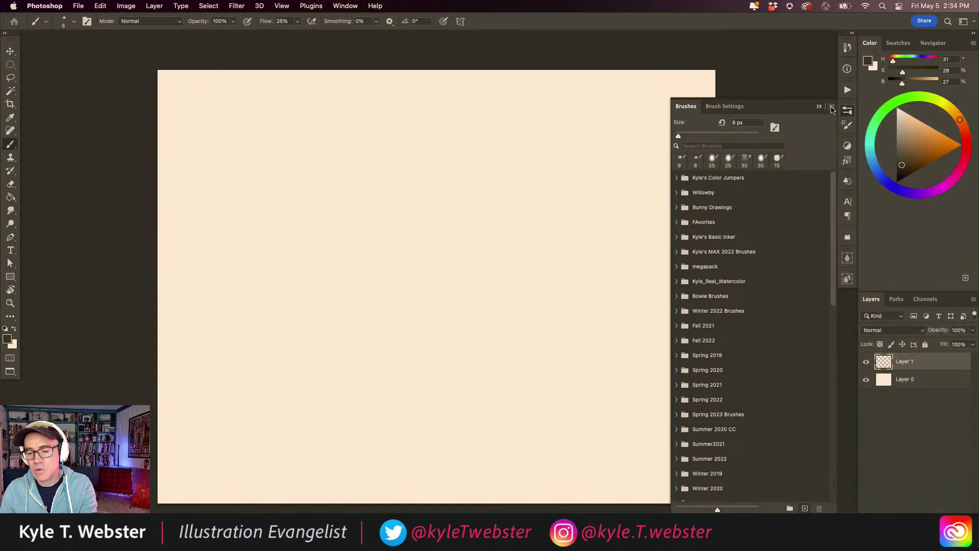
left_click(831, 109)
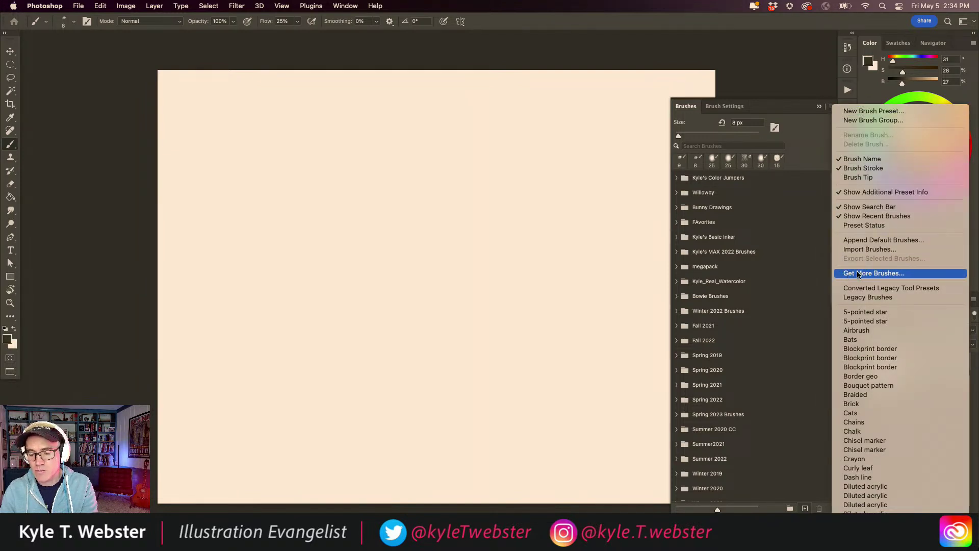
left_click(829, 108)
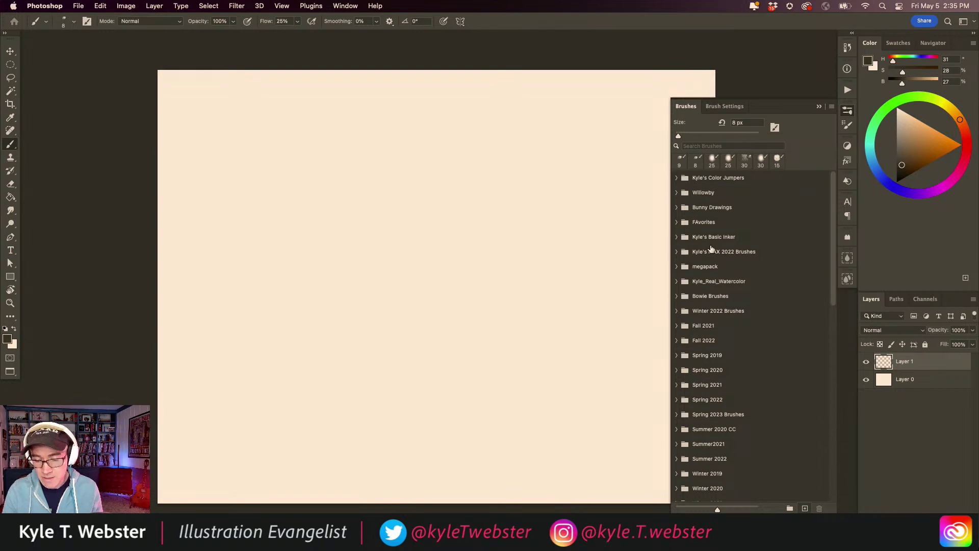
Step: Expand the Kyle_Real_Watercolor brush folder and look through the watercolor brushes it contains
left_click(676, 280)
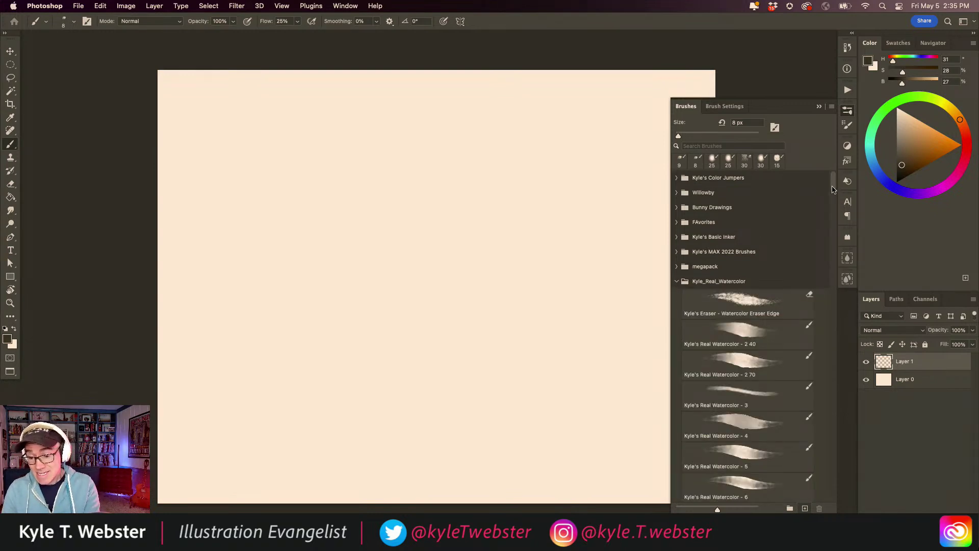
left_click_drag(834, 191, 790, 197)
scroll(790, 197, "down", 20)
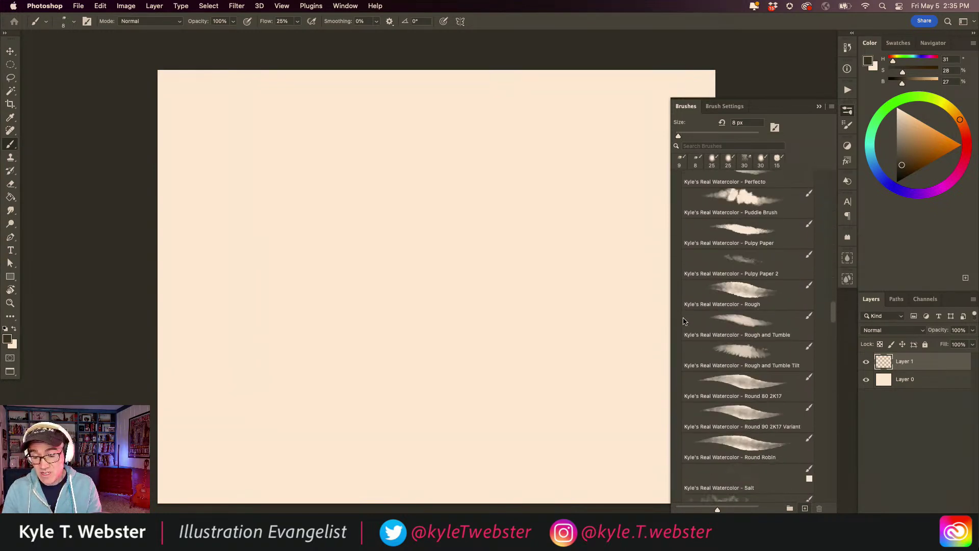
scroll(684, 359, "down", 20)
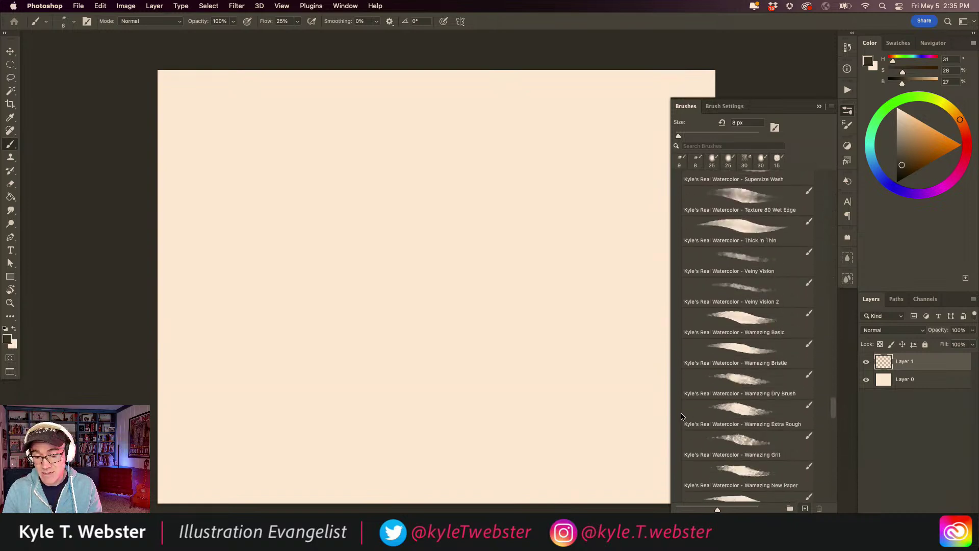
scroll(680, 428, "down", 15)
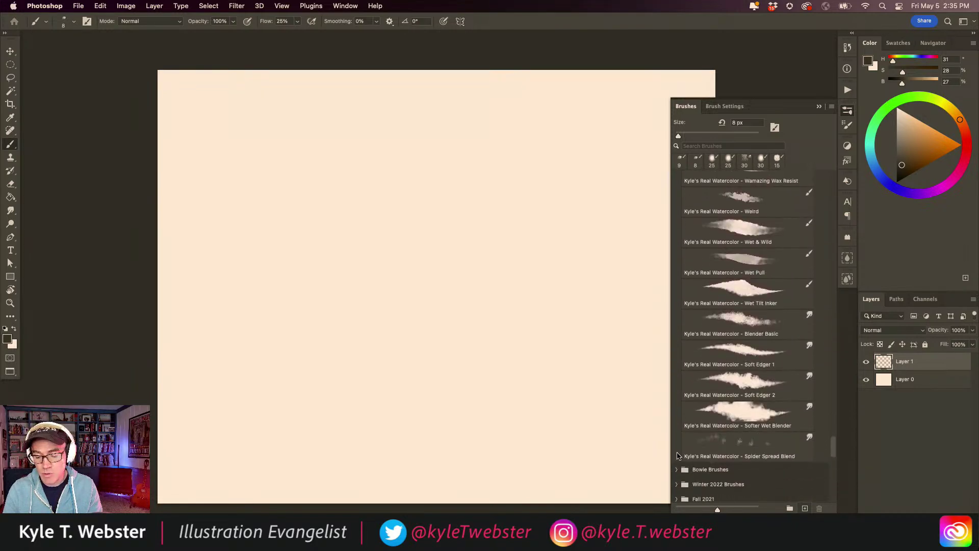
scroll(677, 452, "up", 20)
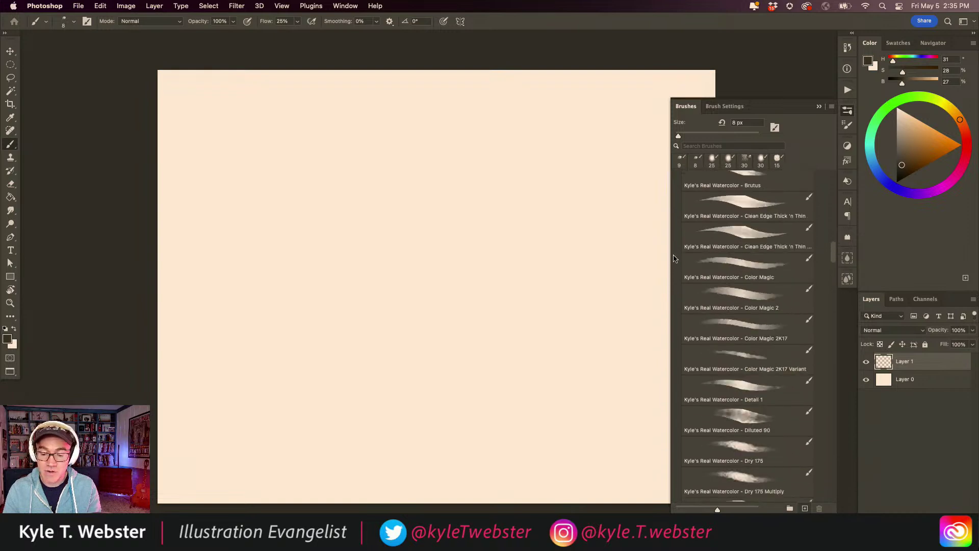
scroll(673, 230, "up", 10)
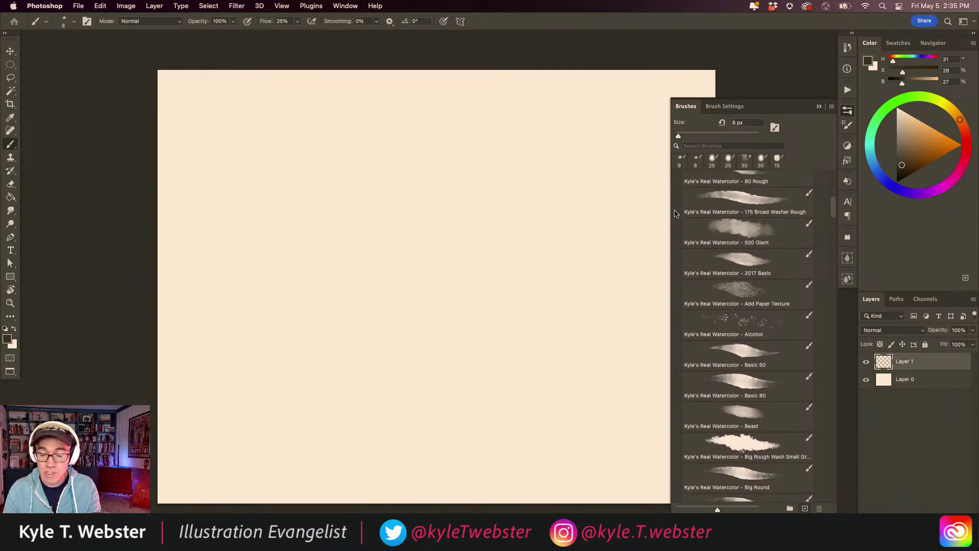
scroll(675, 204, "up", 5)
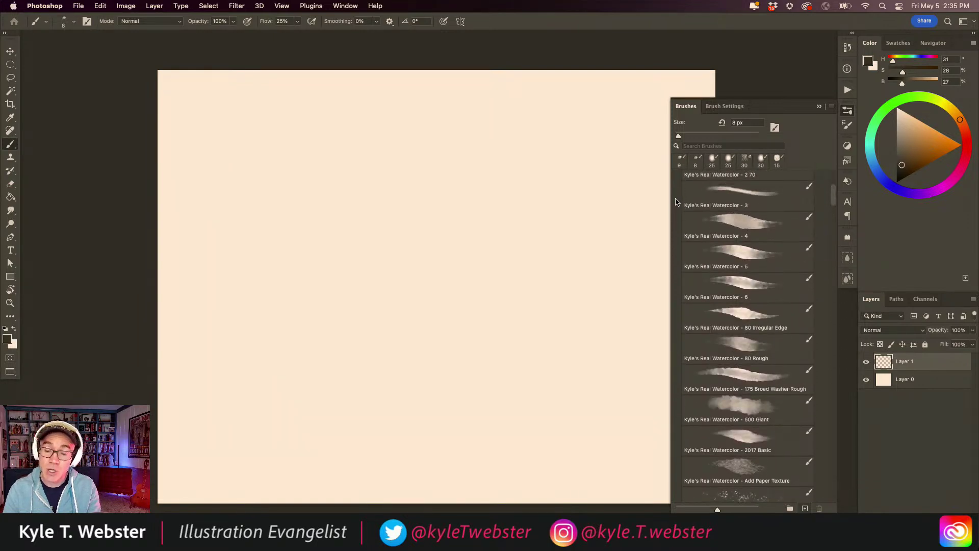
scroll(676, 198, "up", 2)
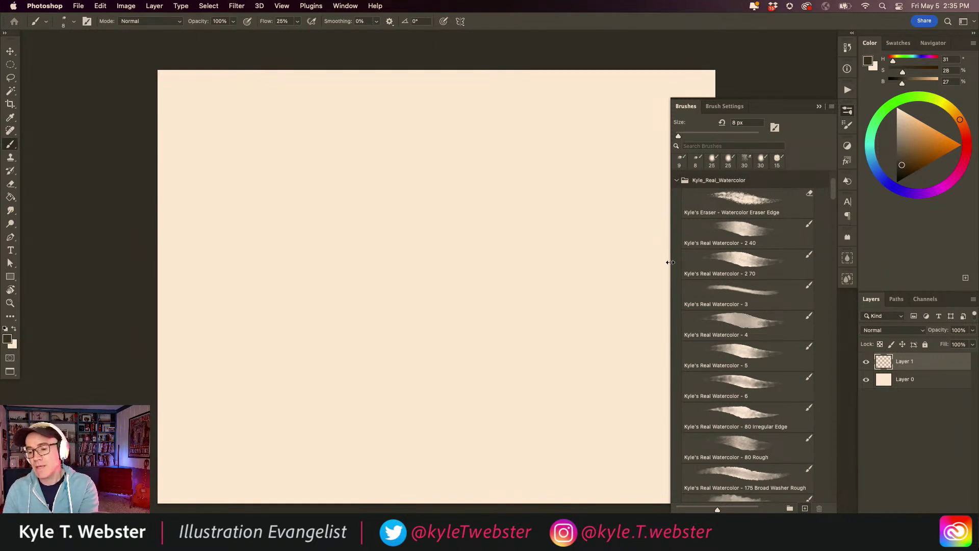
Step: Set the foreground colour to a bright in-gamut blue with hue 197, saturation 79 and brightness 91
left_click(872, 166)
left_click(948, 140)
left_click(872, 159)
left_click_drag(946, 142, 952, 141)
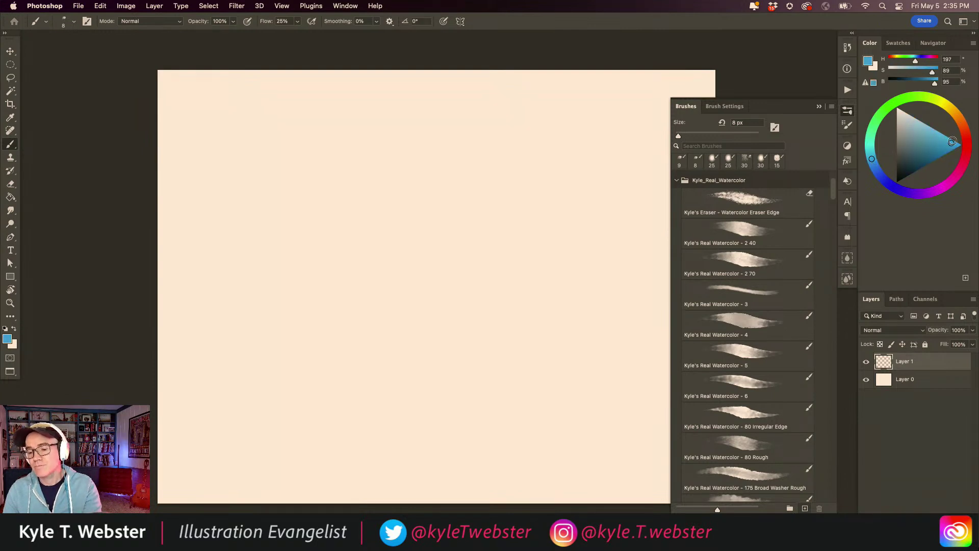
left_click(865, 83)
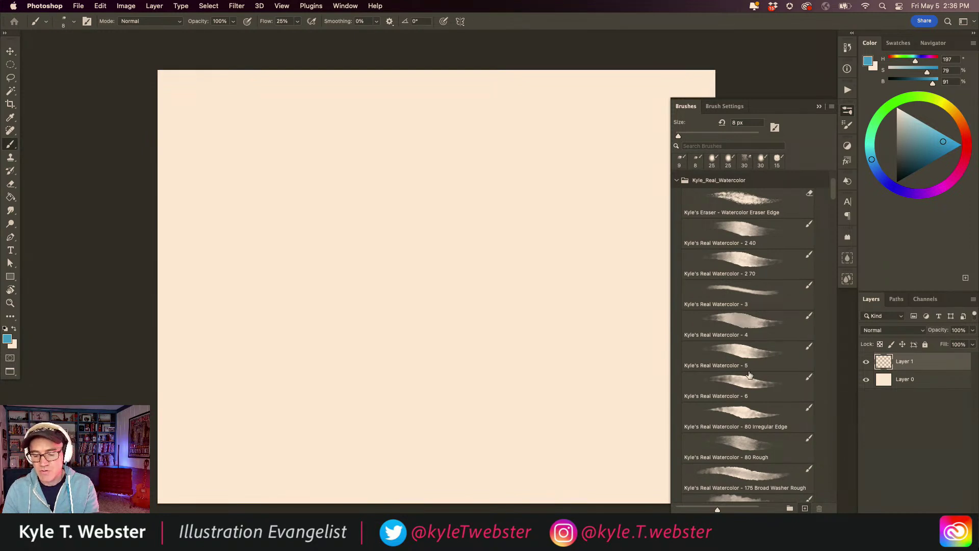
Step: Choose the Kyle's Real Watercolor - 2 40 brush and enlarge it to 100 px
left_click(746, 224)
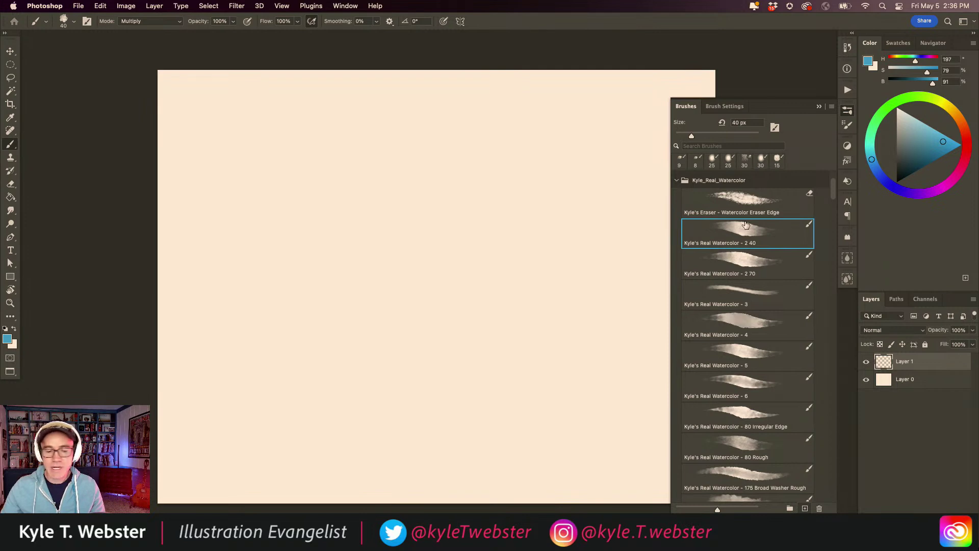
scroll(380, 279, "up", 2)
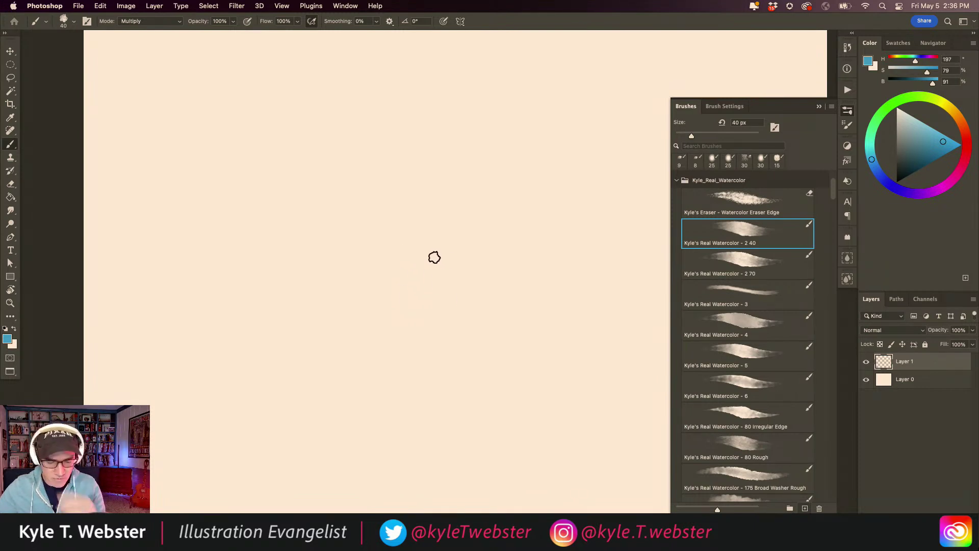
key("bracketright")
key("bracketright")
key("bracketright")
key("bracketright")
key("bracketright")
key("bracketright")
key("bracketright")
Step: Paint two thick diagonal blue watercolor test swatches on Layer 1, and clear them from the layer
mouse_move(445, 236)
left_mouse_down()
mouse_move(366, 276)
mouse_move(345, 294)
mouse_move(351, 309)
mouse_move(456, 256)
mouse_move(451, 230)
mouse_move(336, 287)
mouse_move(343, 309)
mouse_move(453, 250)
mouse_move(470, 256)
mouse_move(367, 320)
mouse_move(466, 270)
mouse_move(469, 279)
mouse_move(361, 330)
mouse_move(352, 285)
mouse_move(422, 247)
mouse_move(482, 240)
left_mouse_up()
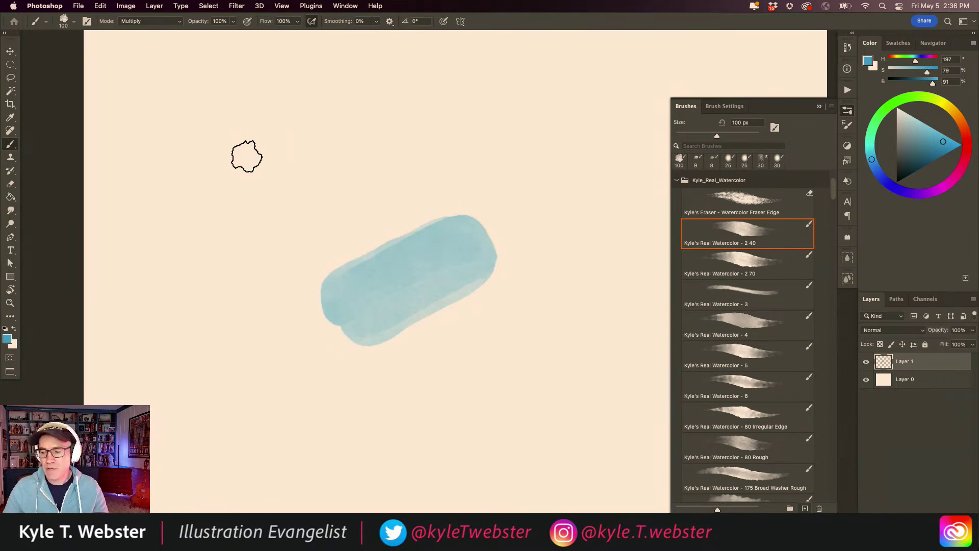
left_click_drag(373, 228, 295, 222)
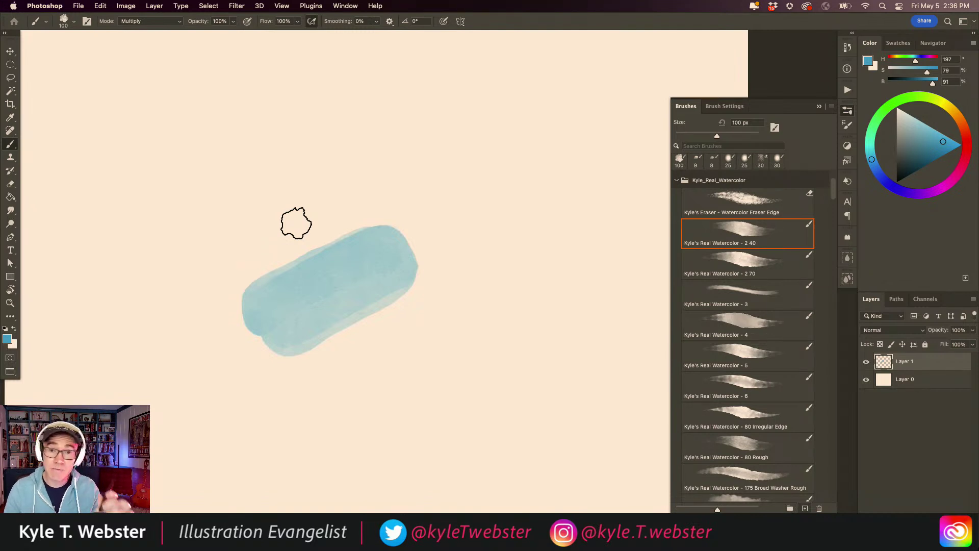
mouse_move(474, 265)
left_mouse_down()
mouse_move(306, 364)
mouse_move(320, 377)
mouse_move(481, 283)
mouse_move(478, 266)
mouse_move(304, 368)
mouse_move(306, 381)
mouse_move(344, 377)
mouse_move(481, 307)
mouse_move(474, 258)
left_mouse_up()
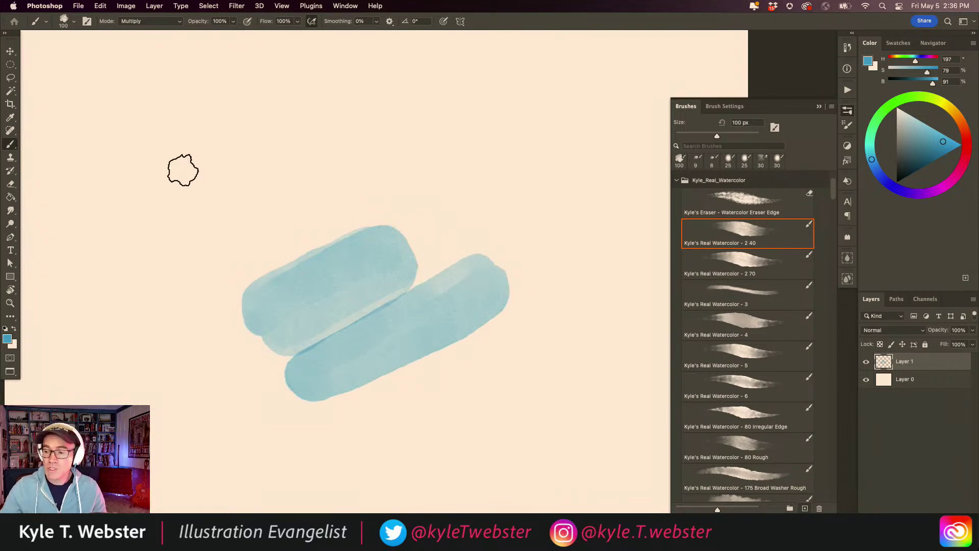
mouse_move(341, 179)
left_mouse_down()
mouse_move(376, 332)
mouse_move(391, 255)
left_mouse_up()
key("Delete")
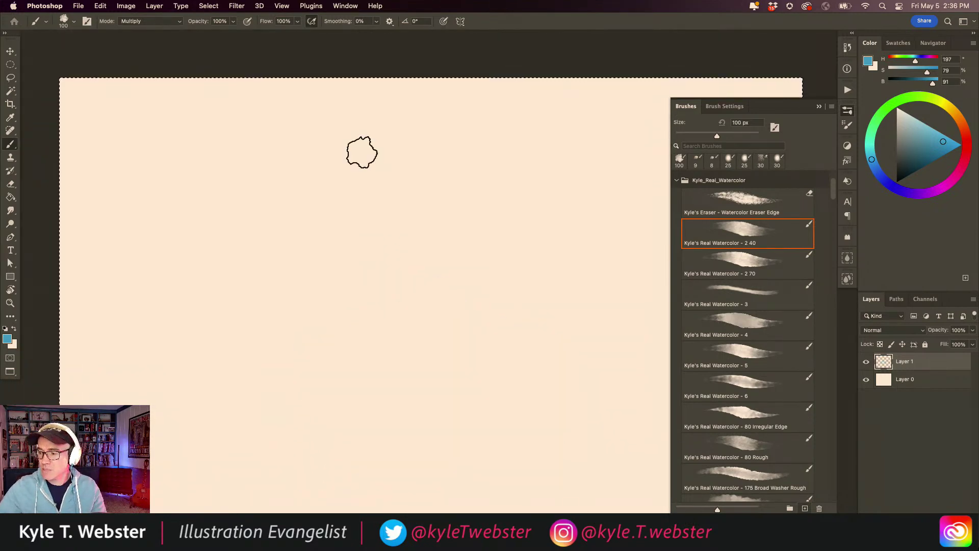
Step: Lasso a boot-like shape with a curved inner notch, fill it with blue watercolor strokes and deselect it
key("l")
mouse_move(480, 302)
left_mouse_down()
mouse_move(406, 255)
mouse_move(354, 207)
mouse_move(279, 252)
mouse_move(292, 350)
mouse_move(422, 369)
mouse_move(522, 353)
mouse_move(516, 307)
mouse_move(478, 322)
mouse_move(379, 331)
mouse_move(377, 300)
mouse_move(454, 316)
mouse_move(482, 308)
left_mouse_up()
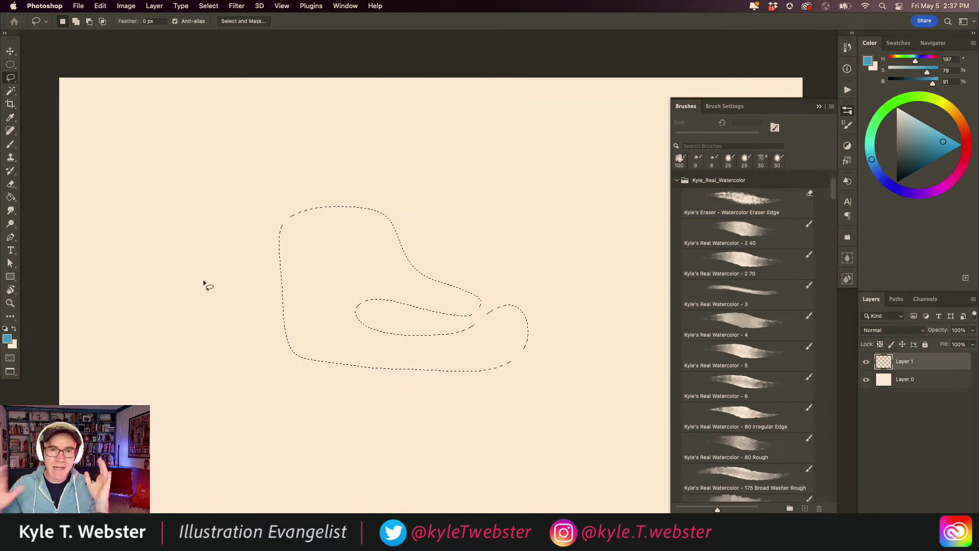
key("b")
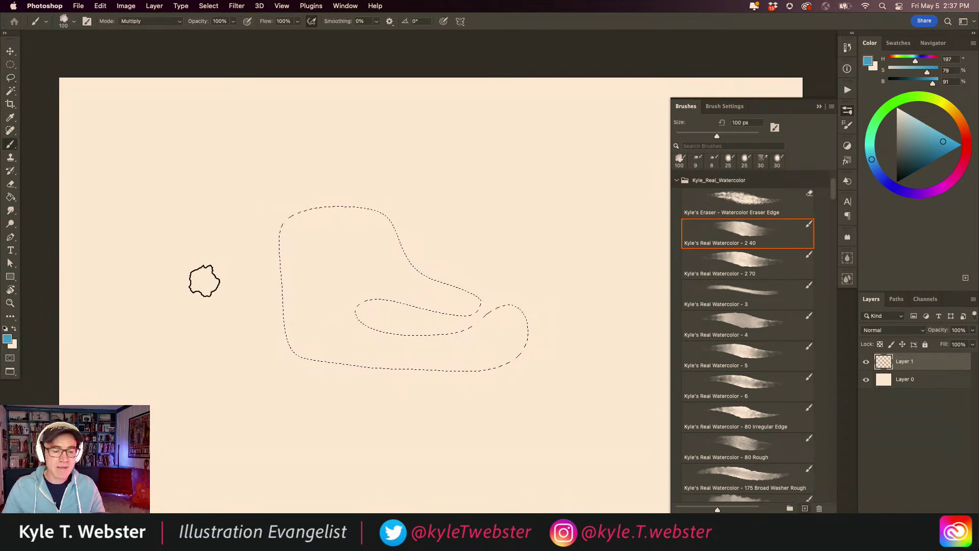
mouse_move(402, 295)
left_mouse_down()
mouse_move(472, 306)
mouse_move(418, 310)
mouse_move(421, 285)
mouse_move(355, 221)
mouse_move(399, 266)
mouse_move(323, 219)
mouse_move(336, 240)
mouse_move(283, 250)
mouse_move(338, 240)
mouse_move(327, 257)
mouse_move(344, 312)
mouse_move(291, 303)
mouse_move(289, 311)
mouse_move(366, 337)
mouse_move(483, 354)
mouse_move(502, 318)
mouse_move(388, 342)
mouse_move(360, 299)
mouse_move(465, 305)
mouse_move(370, 281)
mouse_move(384, 267)
mouse_move(338, 282)
left_mouse_up()
key("ctrl+d")
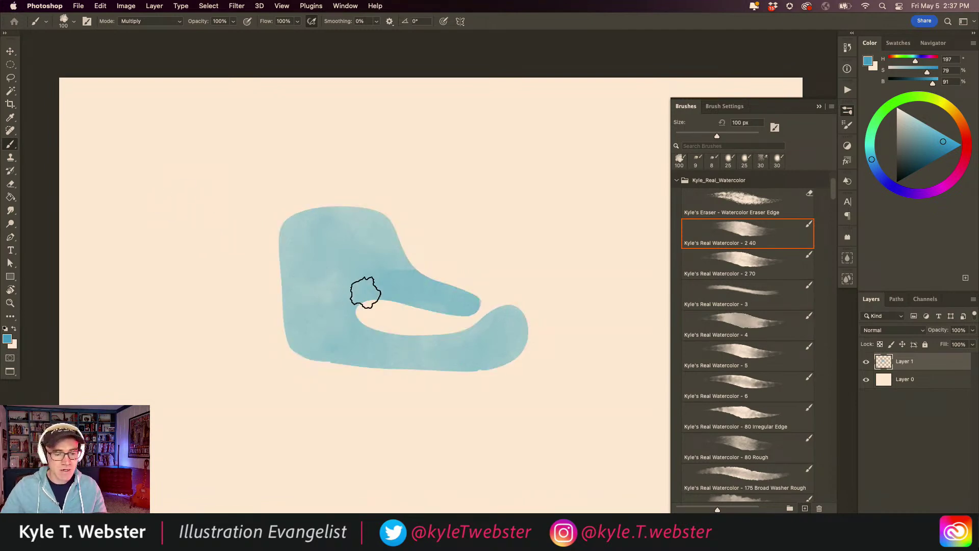
scroll(355, 306, "up", 5)
scroll(280, 365, "down", 5)
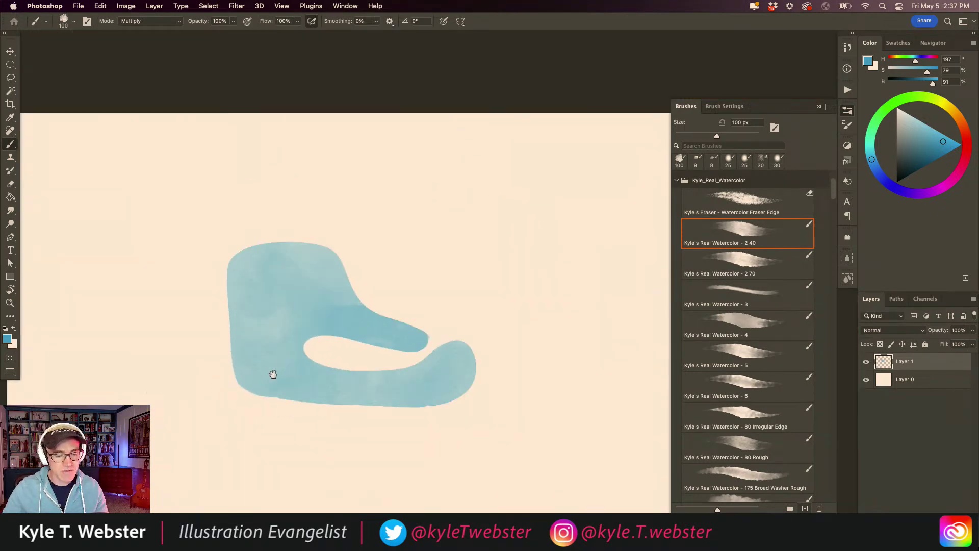
scroll(282, 326, "up", 1)
Step: Undo the blue watercolor fill of the lassoed boot-like shape
key("super+z")
key("super+z")
key("super+z")
Step: Paint a boot-like shape with a narrow slot freehand in blue, and layer darker strokes over its upper and left areas
mouse_move(430, 296)
left_mouse_down()
mouse_move(364, 267)
mouse_move(340, 239)
mouse_move(299, 238)
mouse_move(266, 260)
mouse_move(269, 353)
mouse_move(409, 365)
mouse_move(459, 360)
mouse_move(481, 336)
mouse_move(326, 347)
mouse_move(295, 328)
mouse_move(316, 307)
mouse_move(420, 302)
mouse_move(336, 271)
mouse_move(290, 274)
mouse_move(289, 310)
mouse_move(319, 283)
mouse_move(290, 269)
mouse_move(277, 328)
mouse_move(292, 356)
mouse_move(470, 349)
mouse_move(307, 364)
mouse_move(280, 352)
mouse_move(274, 280)
mouse_move(320, 278)
mouse_move(305, 258)
mouse_move(345, 250)
mouse_move(277, 248)
mouse_move(268, 334)
mouse_move(316, 267)
mouse_move(349, 262)
mouse_move(393, 292)
left_mouse_up()
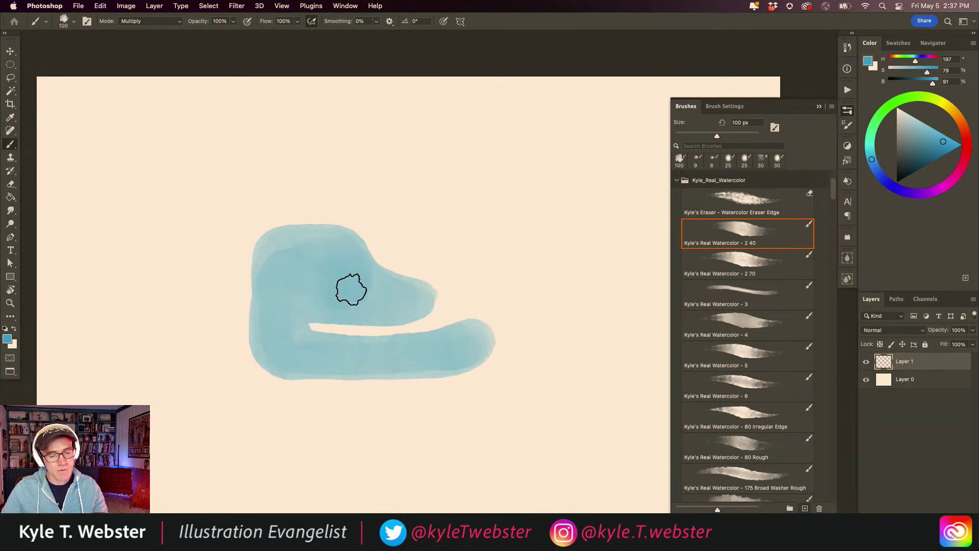
left_click(297, 349)
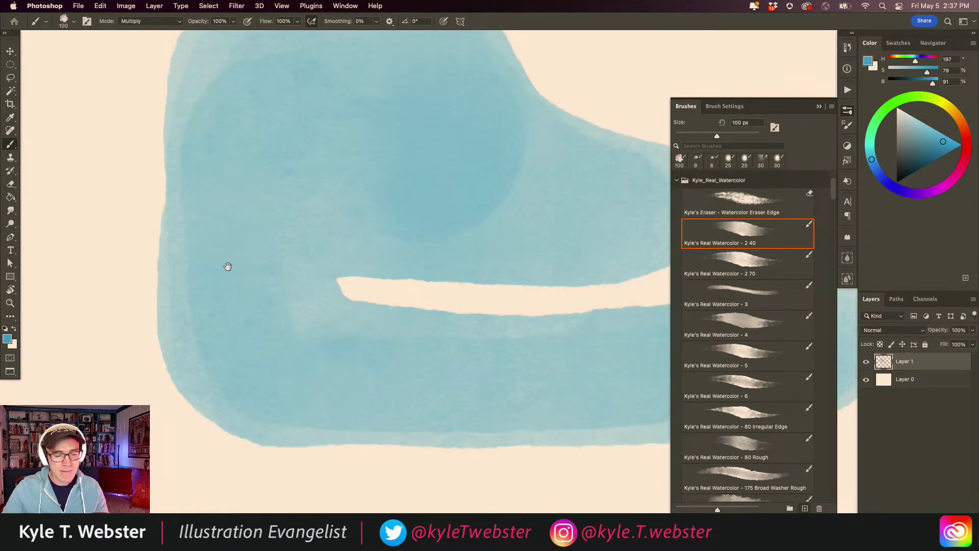
left_click_drag(255, 360, 295, 373)
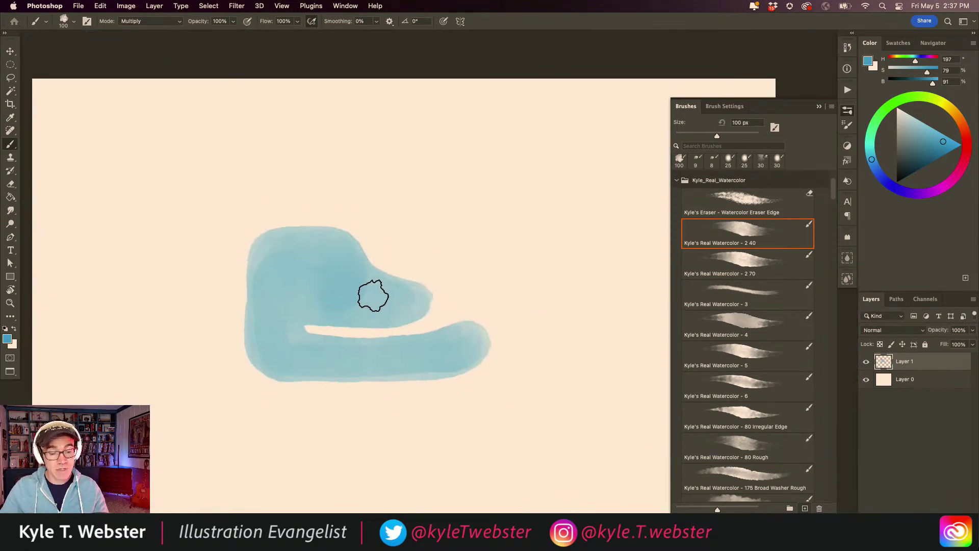
mouse_move(353, 278)
left_mouse_down()
mouse_move(368, 297)
mouse_move(357, 307)
mouse_move(376, 294)
mouse_move(381, 312)
mouse_move(419, 299)
mouse_move(384, 287)
mouse_move(349, 305)
mouse_move(330, 297)
mouse_move(339, 311)
mouse_move(332, 292)
mouse_move(353, 262)
mouse_move(318, 252)
mouse_move(326, 272)
mouse_move(317, 303)
mouse_move(311, 286)
mouse_move(336, 268)
mouse_move(322, 282)
mouse_move(297, 273)
mouse_move(317, 248)
mouse_move(350, 279)
mouse_move(304, 267)
mouse_move(282, 244)
mouse_move(299, 299)
mouse_move(311, 297)
mouse_move(273, 304)
mouse_move(294, 246)
mouse_move(268, 280)
mouse_move(269, 340)
mouse_move(288, 324)
mouse_move(269, 339)
mouse_move(265, 251)
mouse_move(260, 340)
mouse_move(273, 249)
mouse_move(261, 332)
mouse_move(296, 359)
mouse_move(320, 353)
left_mouse_up()
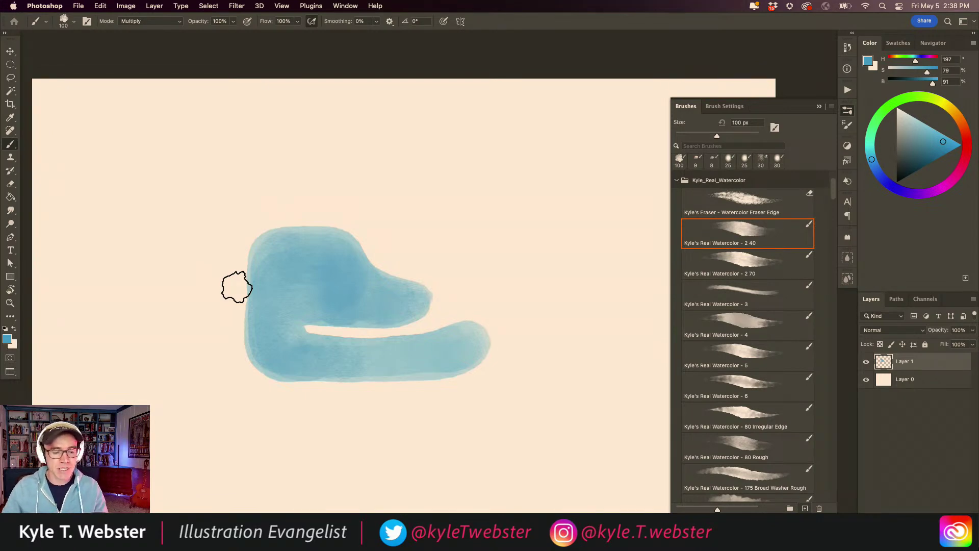
Step: Paint a filled pale blue circle to the right of the boot-like shape and shade its lower part with another layer
left_click(398, 362, "super")
left_click_drag(361, 331, 122, 397)
mouse_move(495, 210)
left_mouse_down()
mouse_move(411, 196)
mouse_move(369, 247)
mouse_move(385, 314)
mouse_move(447, 344)
mouse_move(513, 307)
mouse_move(520, 241)
mouse_move(446, 201)
mouse_move(391, 255)
mouse_move(415, 279)
mouse_move(440, 286)
mouse_move(453, 251)
mouse_move(432, 228)
mouse_move(420, 280)
mouse_move(478, 297)
mouse_move(490, 245)
mouse_move(411, 285)
mouse_move(449, 274)
mouse_move(502, 298)
mouse_move(423, 205)
mouse_move(449, 207)
left_mouse_up()
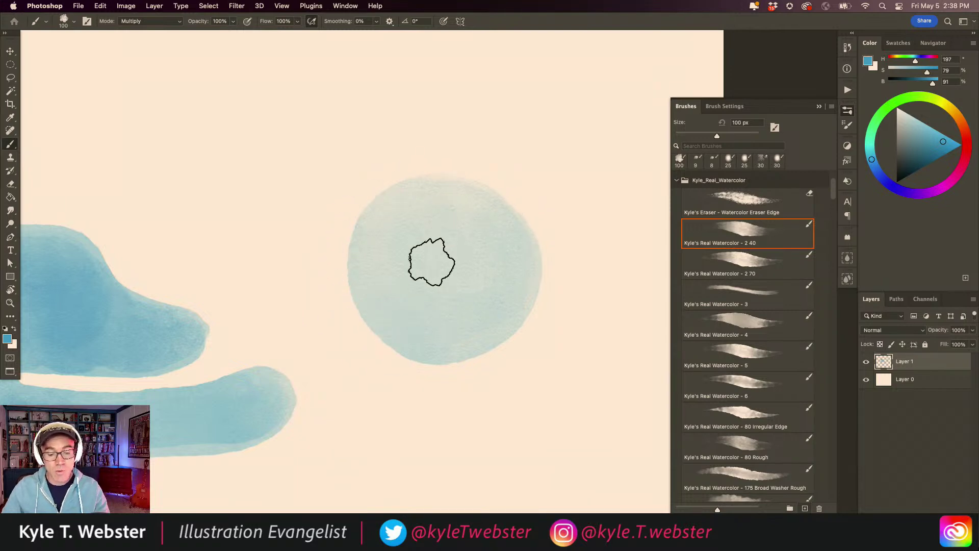
mouse_move(456, 281)
left_mouse_down()
mouse_move(512, 285)
mouse_move(499, 318)
mouse_move(440, 339)
mouse_move(403, 303)
mouse_move(462, 275)
mouse_move(424, 264)
mouse_move(446, 249)
mouse_move(412, 261)
mouse_move(410, 286)
mouse_move(431, 317)
mouse_move(467, 306)
mouse_move(490, 270)
mouse_move(521, 268)
mouse_move(444, 241)
mouse_move(389, 268)
mouse_move(381, 299)
left_mouse_up()
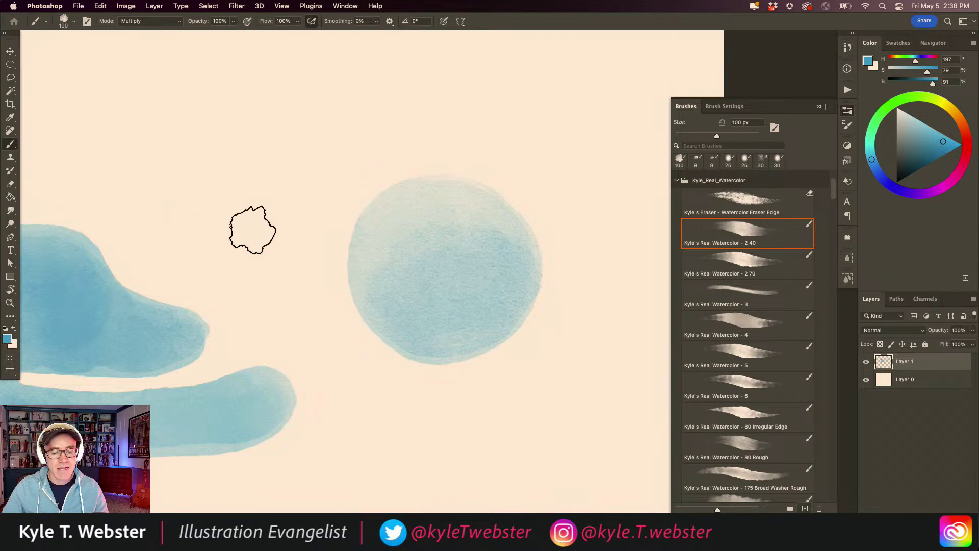
Step: Layer darker blue strokes over the left side and centre of the pale blue circle
left_click(430, 306, "super")
left_click_drag(385, 331, 319, 343)
left_click(375, 370, "alt+super")
left_click(372, 364, "alt+super")
left_click(387, 361, "super")
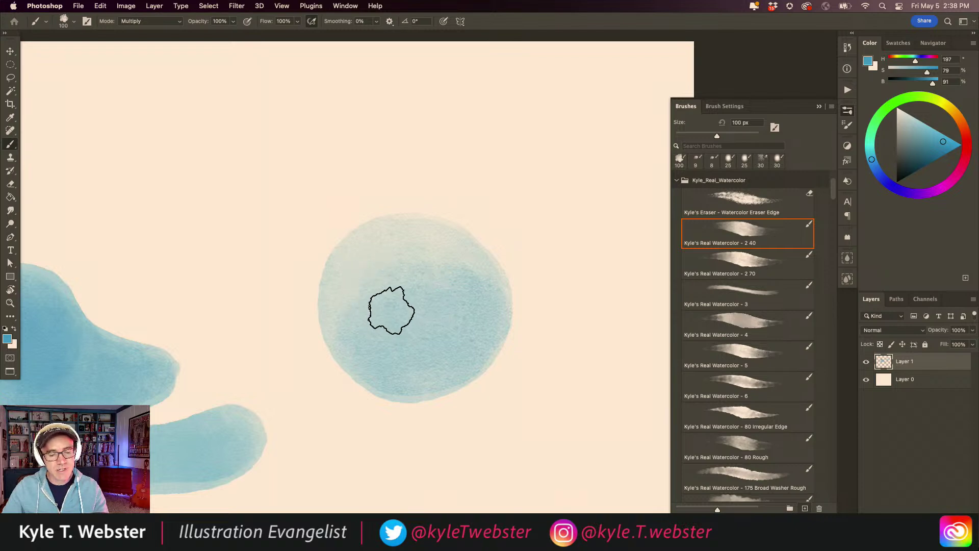
mouse_move(363, 249)
left_mouse_down()
mouse_move(342, 286)
mouse_move(342, 308)
mouse_move(358, 327)
mouse_move(368, 301)
mouse_move(380, 317)
mouse_move(359, 331)
mouse_move(360, 346)
mouse_move(394, 322)
mouse_move(400, 330)
mouse_move(365, 358)
mouse_move(401, 328)
mouse_move(367, 316)
mouse_move(405, 331)
mouse_move(370, 286)
mouse_move(363, 301)
mouse_move(382, 279)
mouse_move(398, 278)
mouse_move(432, 308)
mouse_move(382, 255)
mouse_move(396, 253)
mouse_move(378, 278)
mouse_move(376, 259)
mouse_move(394, 237)
mouse_move(359, 297)
mouse_move(419, 353)
mouse_move(365, 358)
mouse_move(433, 348)
mouse_move(425, 237)
mouse_move(362, 272)
mouse_move(396, 301)
mouse_move(451, 284)
left_mouse_up()
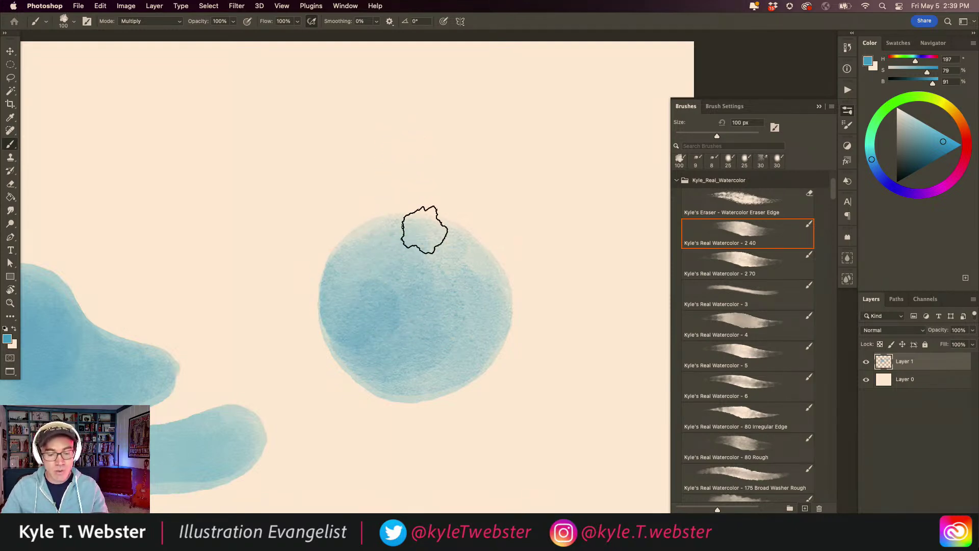
left_click_drag(411, 319, 426, 262)
Step: Paint a blue rounded square above and right of the circle with Kyle's Real Watercolor - 2 70 and layer darker strokes inside it
left_click(732, 261)
mouse_move(440, 225)
left_mouse_down()
mouse_move(376, 282)
mouse_move(346, 290)
left_mouse_up()
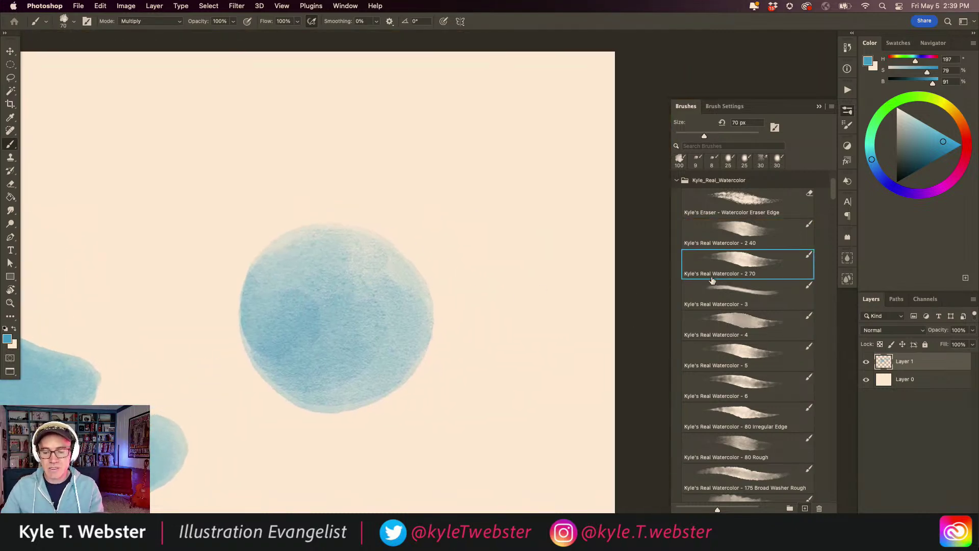
mouse_move(526, 175)
left_mouse_down()
mouse_move(479, 179)
mouse_move(437, 200)
mouse_move(452, 257)
mouse_move(519, 262)
mouse_move(549, 228)
mouse_move(532, 184)
mouse_move(473, 188)
mouse_move(469, 236)
mouse_move(476, 202)
mouse_move(485, 204)
mouse_move(500, 210)
mouse_move(498, 244)
left_mouse_up()
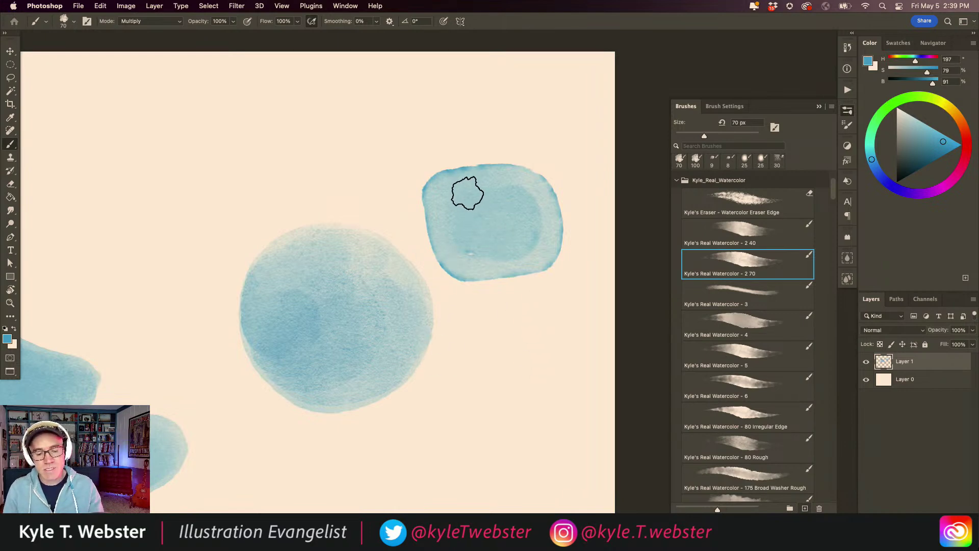
mouse_move(533, 241)
left_mouse_down()
mouse_move(531, 191)
mouse_move(490, 184)
mouse_move(481, 209)
mouse_move(516, 204)
mouse_move(526, 227)
mouse_move(484, 242)
mouse_move(501, 253)
mouse_move(536, 251)
mouse_move(547, 227)
mouse_move(540, 198)
mouse_move(499, 180)
mouse_move(477, 189)
mouse_move(472, 240)
mouse_move(488, 258)
mouse_move(544, 252)
mouse_move(554, 221)
mouse_move(542, 190)
mouse_move(485, 178)
mouse_move(458, 199)
mouse_move(456, 231)
mouse_move(470, 261)
mouse_move(511, 265)
mouse_move(490, 262)
left_mouse_up()
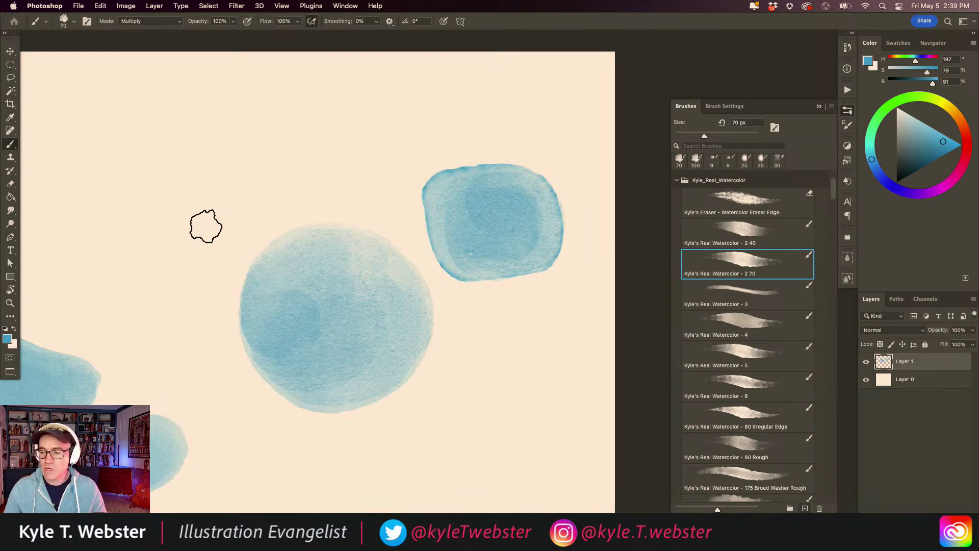
Step: Paint a pale blue bean shape with darker layered patches above the boot-like shape and view it briefly with the interface hidden
left_click_drag(254, 326, 497, 293)
mouse_move(431, 232)
left_mouse_down()
mouse_move(361, 165)
mouse_move(317, 151)
mouse_move(219, 152)
mouse_move(182, 172)
mouse_move(182, 192)
mouse_move(366, 294)
mouse_move(428, 295)
mouse_move(443, 256)
mouse_move(400, 199)
mouse_move(338, 173)
mouse_move(414, 236)
mouse_move(405, 280)
mouse_move(346, 219)
mouse_move(339, 194)
mouse_move(367, 184)
mouse_move(407, 204)
mouse_move(328, 164)
mouse_move(340, 245)
mouse_move(338, 218)
mouse_move(299, 203)
mouse_move(313, 178)
mouse_move(283, 192)
mouse_move(210, 170)
mouse_move(207, 183)
mouse_move(363, 254)
mouse_move(287, 177)
mouse_move(346, 200)
mouse_move(372, 188)
mouse_move(388, 194)
mouse_move(439, 255)
mouse_move(441, 277)
mouse_move(413, 291)
mouse_move(341, 263)
mouse_move(307, 184)
mouse_move(360, 172)
mouse_move(279, 161)
mouse_move(299, 172)
mouse_move(255, 178)
mouse_move(258, 158)
mouse_move(369, 176)
mouse_move(260, 175)
mouse_move(254, 153)
mouse_move(241, 159)
mouse_move(260, 164)
mouse_move(269, 151)
mouse_move(289, 173)
mouse_move(246, 189)
mouse_move(203, 185)
left_mouse_up()
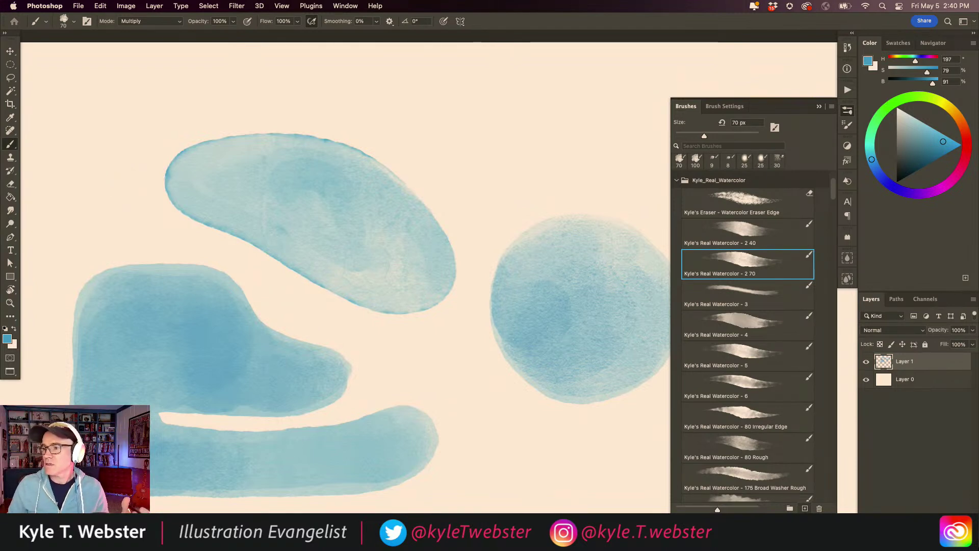
key("Tab")
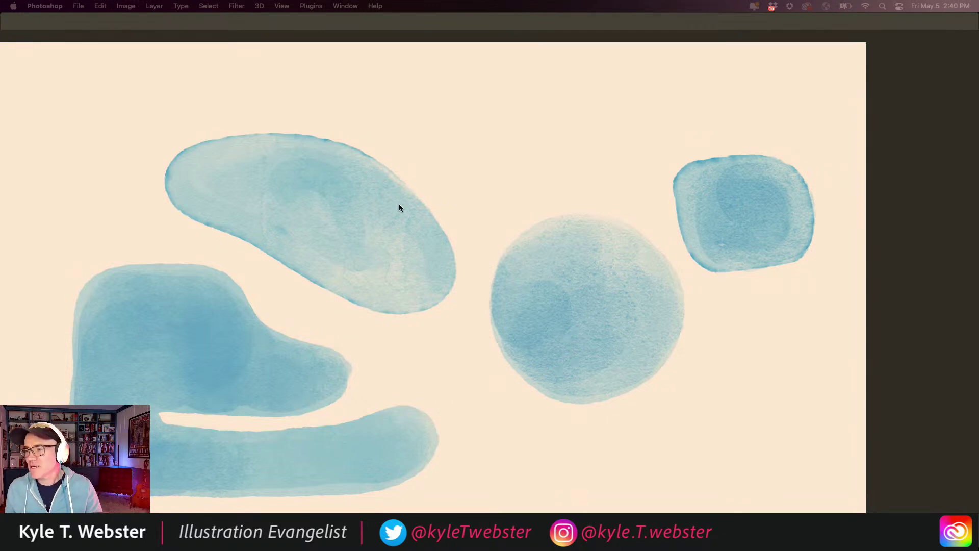
key("Tab")
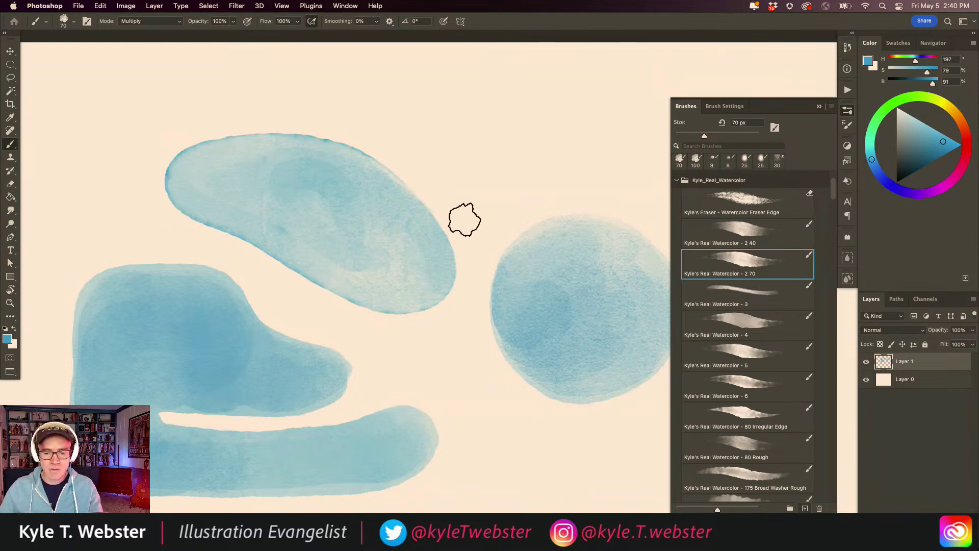
Step: Paint a soft-edged blue rounded rectangle below the circle with Kyle's Real Watercolor - 3 at 90 px and inspect its faded edges
left_click_drag(476, 221, 455, 220)
left_click(730, 289)
scroll(510, 255, "up", 5)
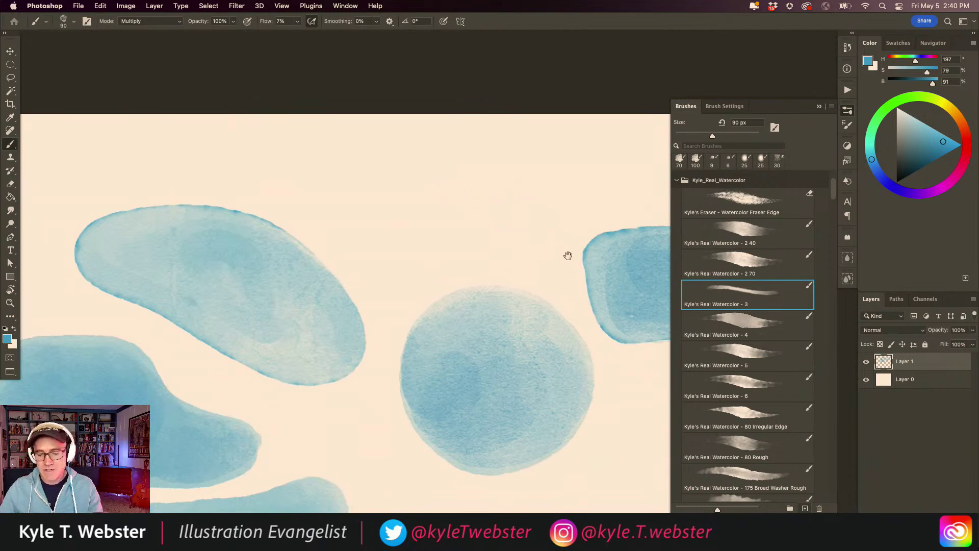
scroll(516, 271, "left", 3)
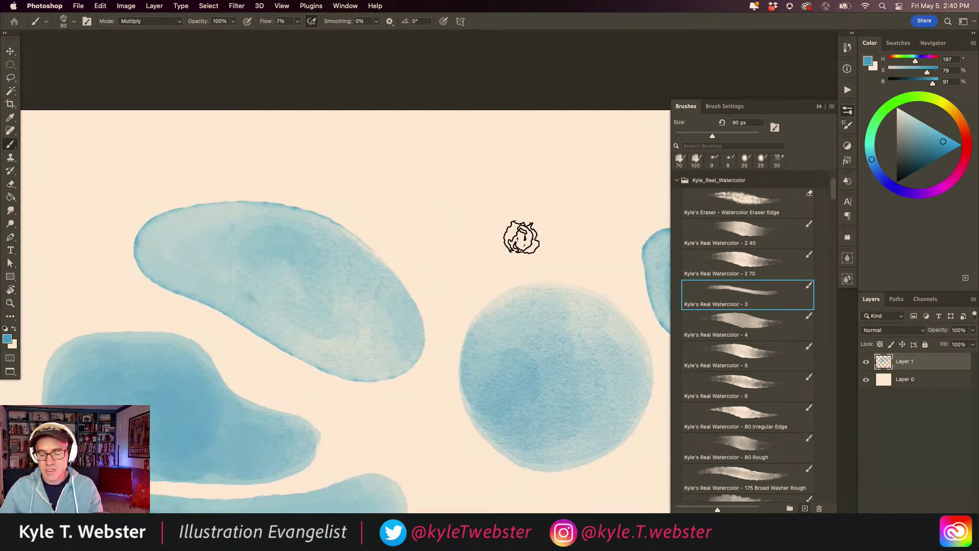
scroll(427, 378, "down", 8)
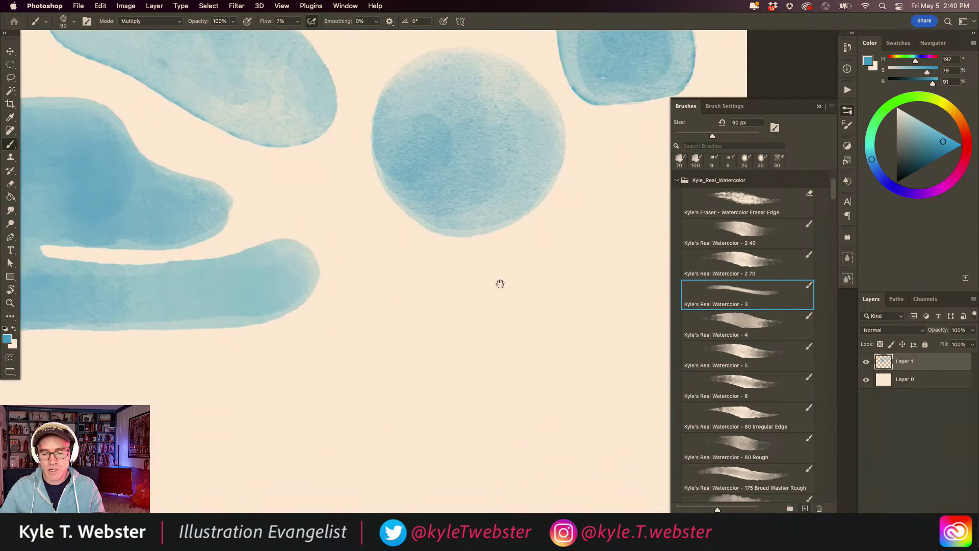
scroll(532, 328, "down", 3)
mouse_move(525, 286)
left_mouse_down()
mouse_move(395, 299)
mouse_move(390, 348)
mouse_move(401, 377)
mouse_move(508, 376)
mouse_move(535, 319)
mouse_move(517, 310)
mouse_move(501, 364)
mouse_move(481, 329)
mouse_move(451, 313)
mouse_move(440, 326)
mouse_move(406, 296)
mouse_move(410, 360)
mouse_move(421, 306)
mouse_move(513, 298)
mouse_move(471, 357)
mouse_move(441, 367)
mouse_move(451, 367)
mouse_move(529, 301)
mouse_move(448, 283)
mouse_move(506, 286)
mouse_move(465, 280)
mouse_move(398, 281)
mouse_move(384, 314)
mouse_move(383, 363)
mouse_move(411, 383)
mouse_move(481, 383)
mouse_move(535, 374)
mouse_move(541, 329)
mouse_move(526, 285)
mouse_move(427, 281)
mouse_move(391, 287)
mouse_move(374, 307)
mouse_move(379, 379)
mouse_move(403, 390)
mouse_move(512, 390)
mouse_move(547, 378)
mouse_move(555, 347)
mouse_move(543, 282)
mouse_move(519, 267)
mouse_move(484, 267)
mouse_move(369, 292)
mouse_move(377, 390)
mouse_move(410, 402)
mouse_move(509, 400)
mouse_move(545, 389)
mouse_move(561, 349)
mouse_move(536, 271)
mouse_move(379, 279)
mouse_move(359, 306)
mouse_move(362, 385)
mouse_move(351, 296)
mouse_move(353, 366)
mouse_move(350, 341)
mouse_move(376, 277)
mouse_move(350, 365)
mouse_move(360, 395)
mouse_move(363, 289)
mouse_move(346, 301)
left_mouse_up()
scroll(343, 375, "up", 5)
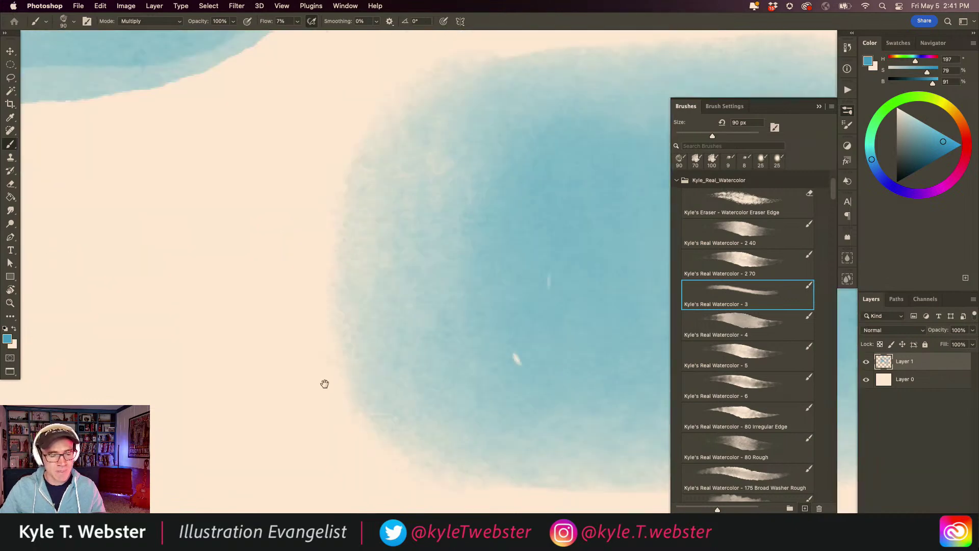
scroll(334, 385, "down", 5)
scroll(317, 367, "down", 3)
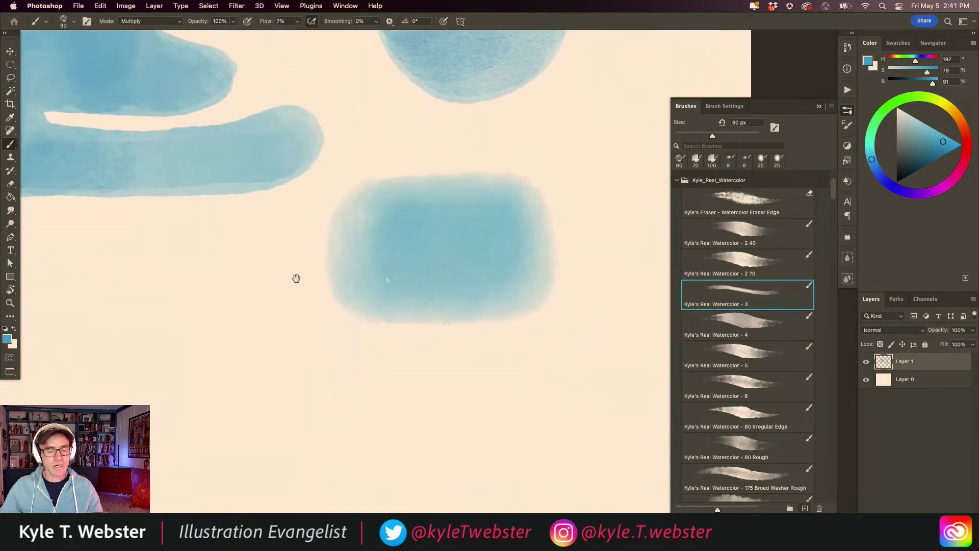
Step: Paint a small blue square with a faded left edge below the soft rounded rectangle and inspect its texture
mouse_move(476, 353)
left_mouse_down()
mouse_move(482, 427)
mouse_move(412, 429)
mouse_move(409, 357)
mouse_move(469, 352)
mouse_move(456, 377)
mouse_move(445, 364)
mouse_move(443, 396)
mouse_move(423, 406)
mouse_move(411, 361)
mouse_move(399, 360)
mouse_move(409, 409)
mouse_move(399, 360)
mouse_move(394, 372)
mouse_move(381, 370)
mouse_move(386, 408)
mouse_move(403, 425)
mouse_move(387, 426)
mouse_move(376, 411)
mouse_move(394, 352)
mouse_move(374, 360)
mouse_move(372, 408)
left_mouse_up()
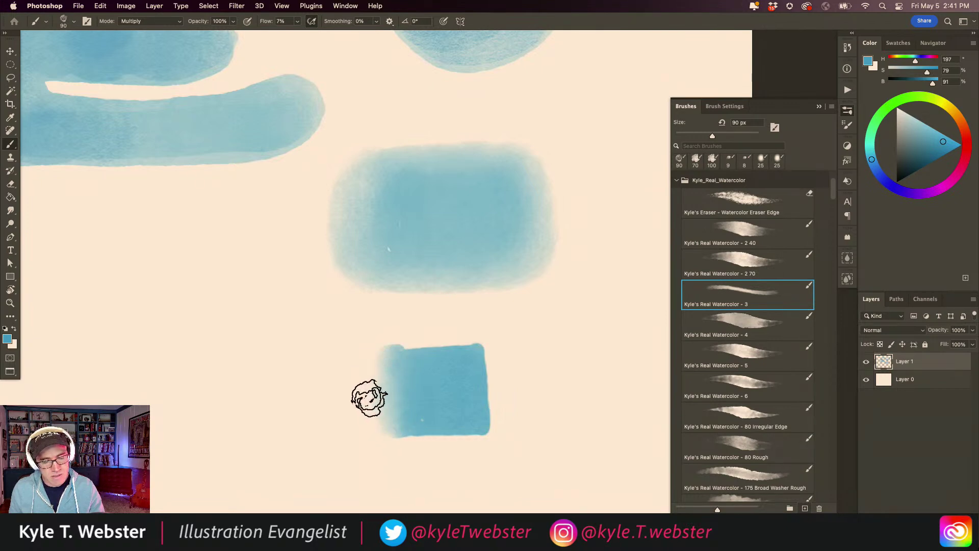
scroll(392, 426, "up", 5)
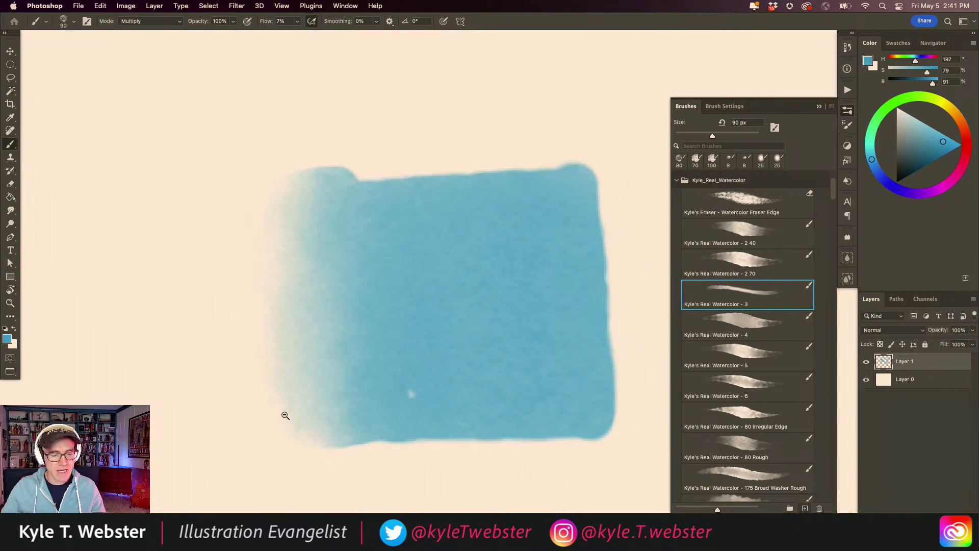
scroll(286, 416, "down", 6)
Step: Enlarge the brush to 175 px and paint a large blue quadrilateral fading out on its right side, below the boot-like shape
left_click_drag(240, 396, 355, 318)
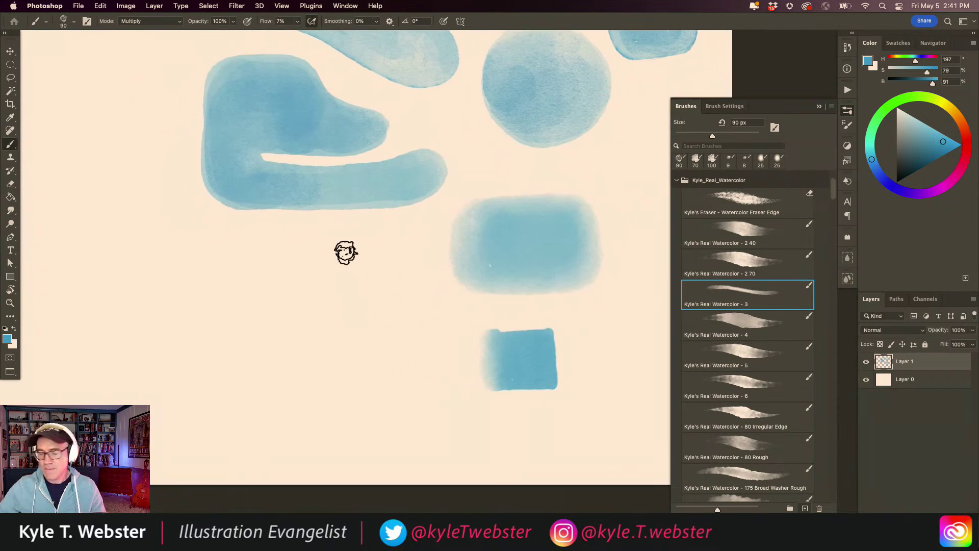
key("bracketright")
key("bracketright")
key("bracketright")
key("bracketright")
mouse_move(389, 315)
left_mouse_down()
mouse_move(267, 263)
mouse_move(233, 286)
mouse_move(209, 346)
mouse_move(241, 393)
mouse_move(232, 324)
mouse_move(257, 290)
mouse_move(243, 382)
mouse_move(271, 295)
mouse_move(259, 300)
mouse_move(275, 341)
mouse_move(323, 307)
mouse_move(373, 314)
mouse_move(282, 355)
mouse_move(316, 391)
mouse_move(257, 391)
mouse_move(290, 372)
mouse_move(268, 380)
mouse_move(241, 366)
mouse_move(275, 370)
mouse_move(345, 317)
mouse_move(331, 300)
mouse_move(268, 321)
mouse_move(298, 284)
mouse_move(257, 274)
mouse_move(219, 358)
mouse_move(244, 364)
mouse_move(252, 319)
mouse_move(270, 322)
mouse_move(246, 319)
mouse_move(294, 284)
mouse_move(308, 285)
mouse_move(258, 259)
mouse_move(240, 286)
mouse_move(277, 271)
mouse_move(253, 260)
mouse_move(242, 268)
mouse_move(201, 364)
mouse_move(263, 406)
left_mouse_up()
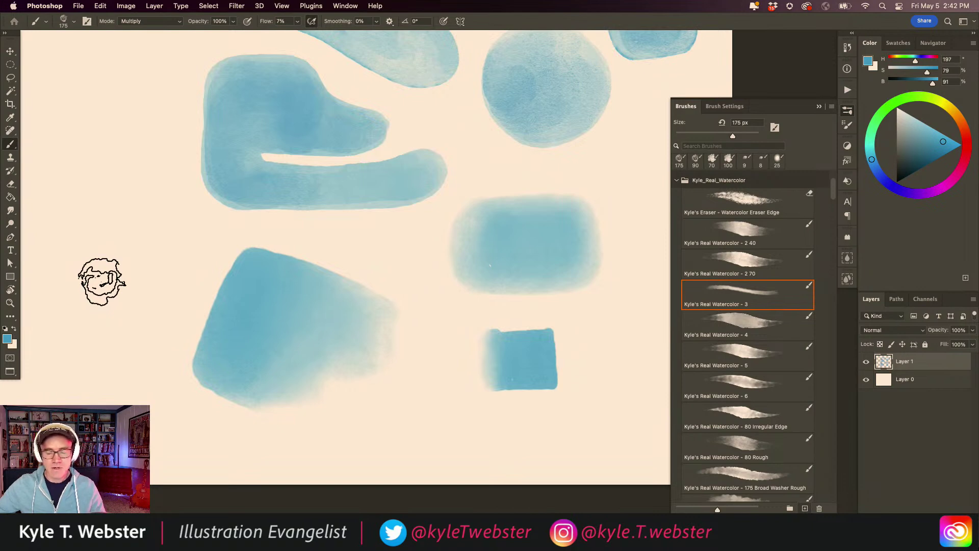
Step: Layer darker textured blue strokes over the large faded quadrilateral with Kyle's Real Watercolor - 2 40 at 150 px
mouse_move(223, 330)
left_mouse_down()
mouse_move(317, 339)
mouse_move(377, 362)
mouse_move(369, 356)
left_mouse_up()
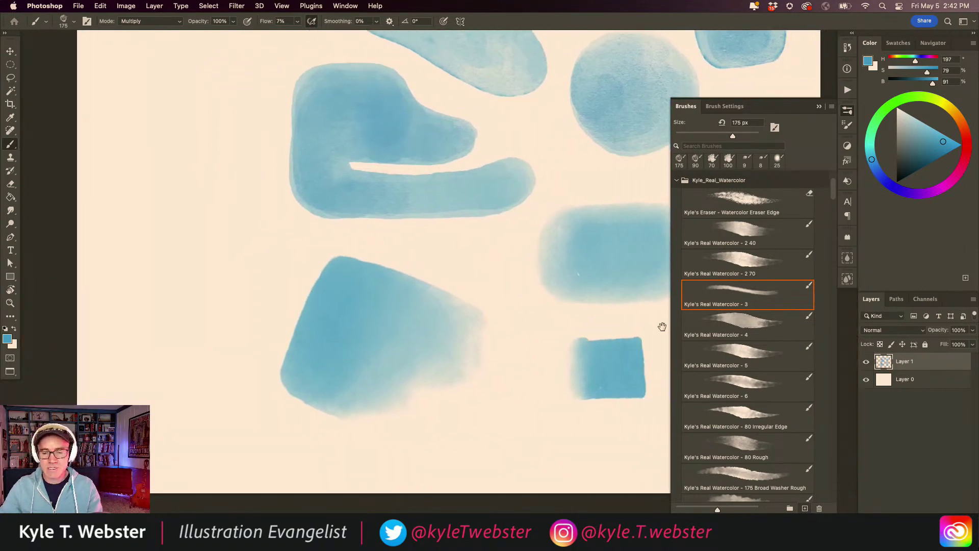
left_click(394, 313, "alt")
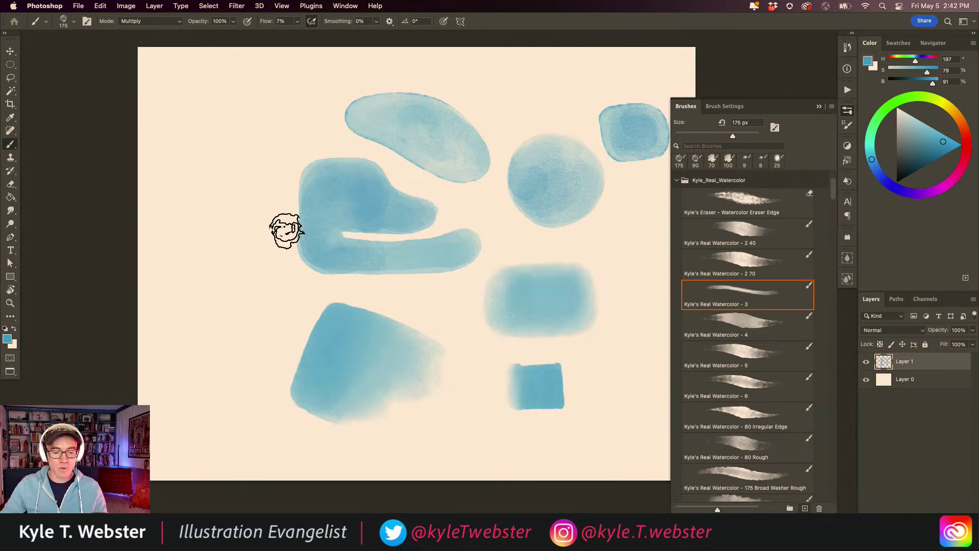
left_click_drag(312, 332, 339, 314)
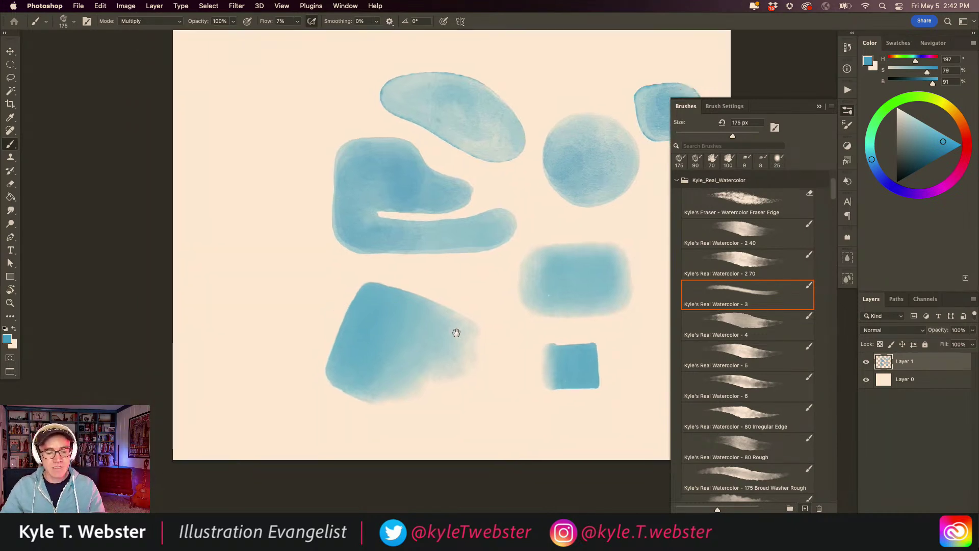
left_click(733, 257)
left_click(734, 232)
scroll(385, 348, "up", 2)
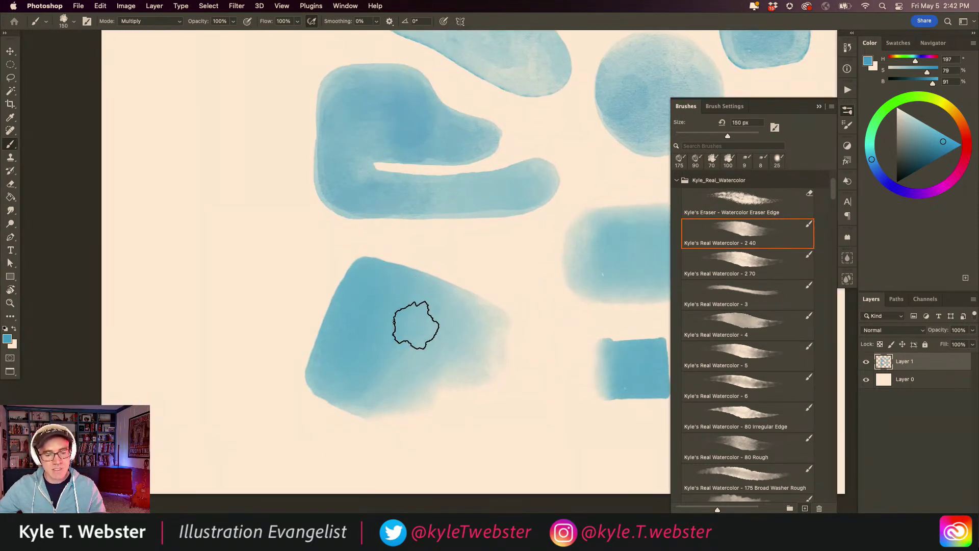
mouse_move(403, 320)
left_mouse_down()
mouse_move(419, 332)
mouse_move(417, 346)
mouse_move(422, 303)
left_mouse_up()
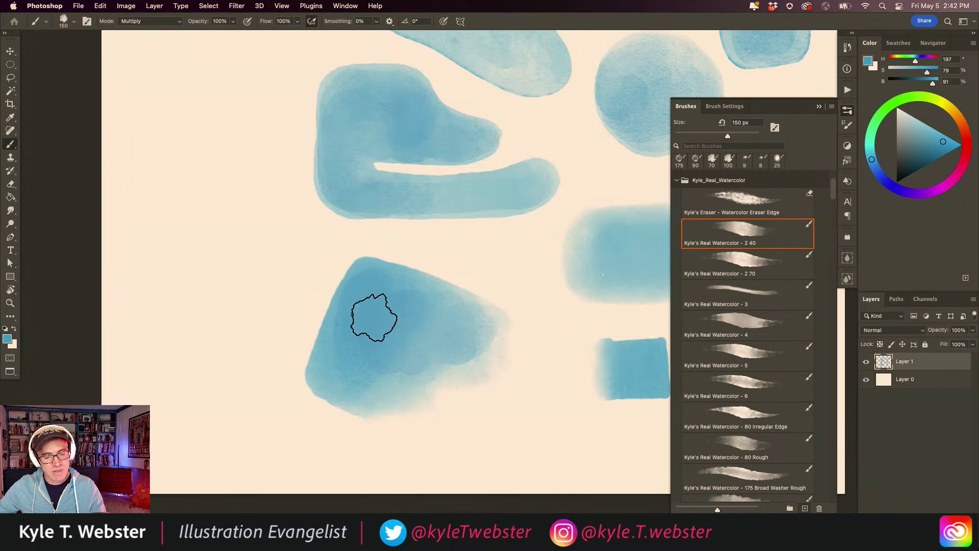
mouse_move(344, 346)
left_mouse_down()
mouse_move(345, 332)
mouse_move(316, 382)
mouse_move(299, 356)
mouse_move(259, 392)
left_mouse_up()
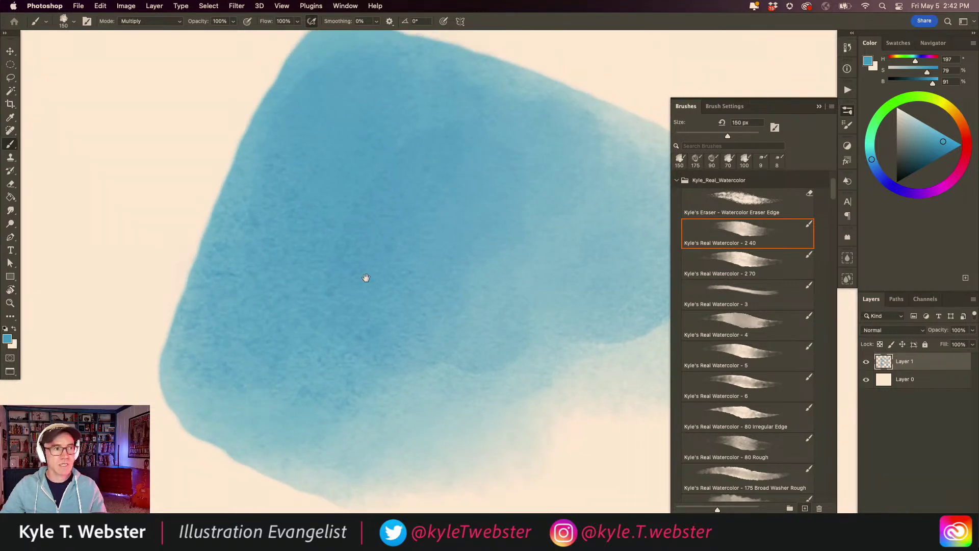
mouse_move(304, 368)
left_mouse_down()
mouse_move(301, 326)
mouse_move(332, 310)
mouse_move(343, 286)
left_mouse_up()
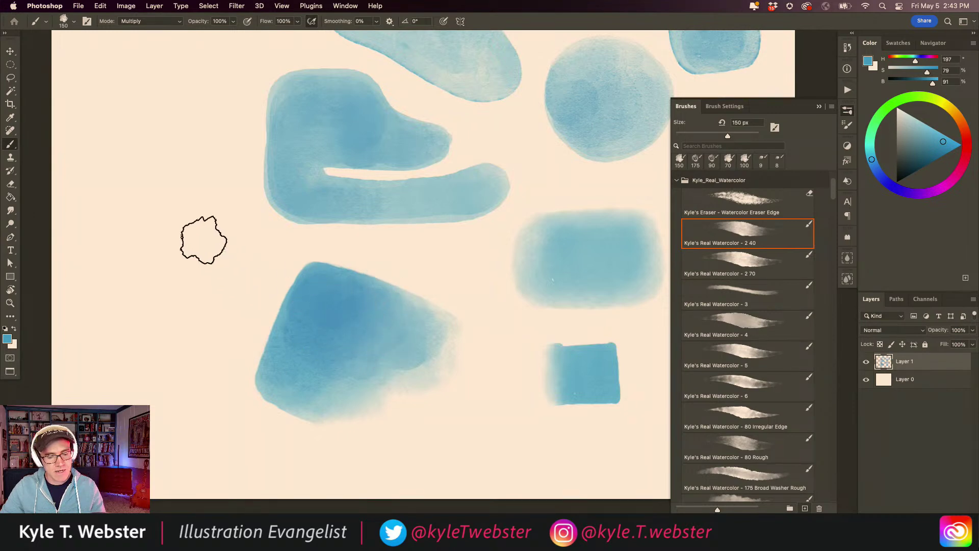
Step: Choose a purple with hue 259, saturation 59 and brightness 84, and glaze it over the upper part of the blue quadrilateral
left_click(324, 316)
left_click(271, 348, "alt")
left_click_drag(271, 349, 318, 319)
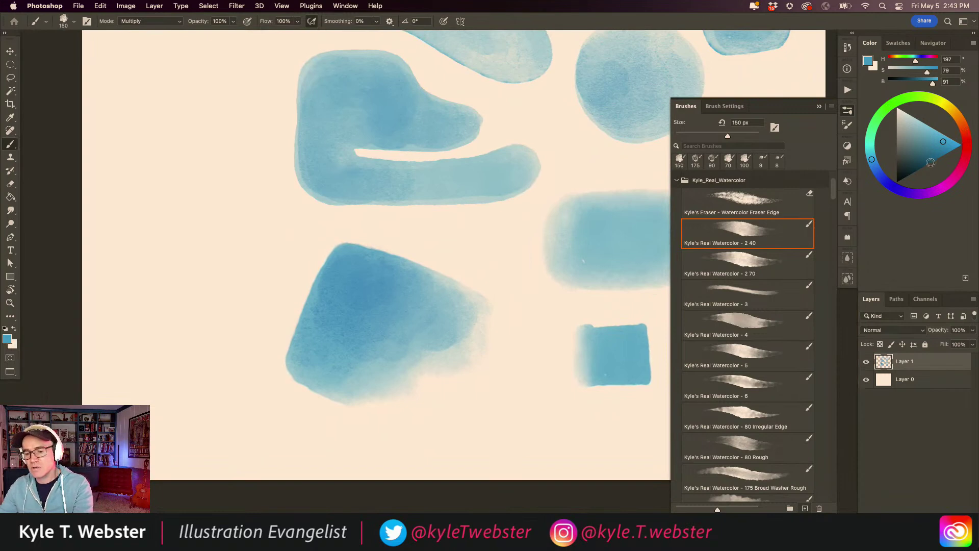
left_click(909, 193)
left_click(928, 137)
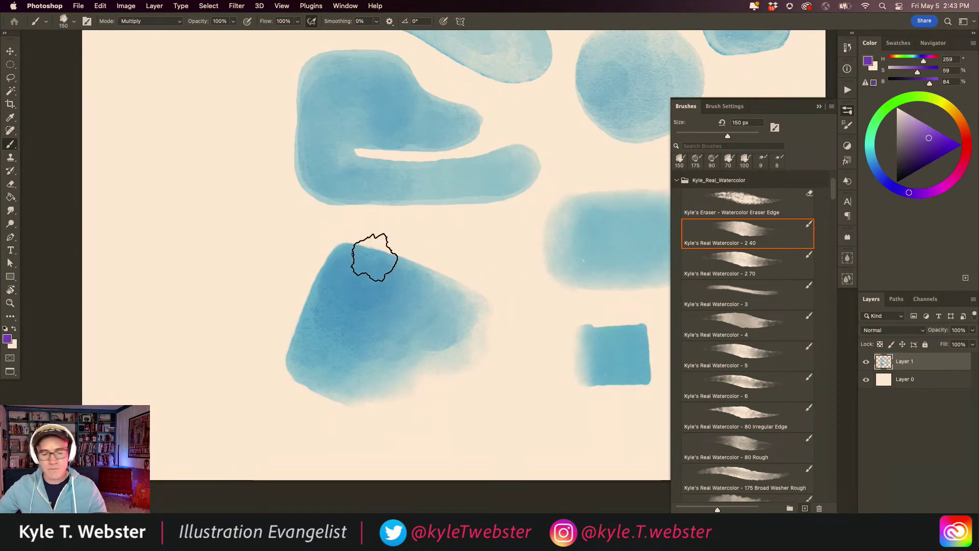
left_click_drag(354, 278, 349, 260)
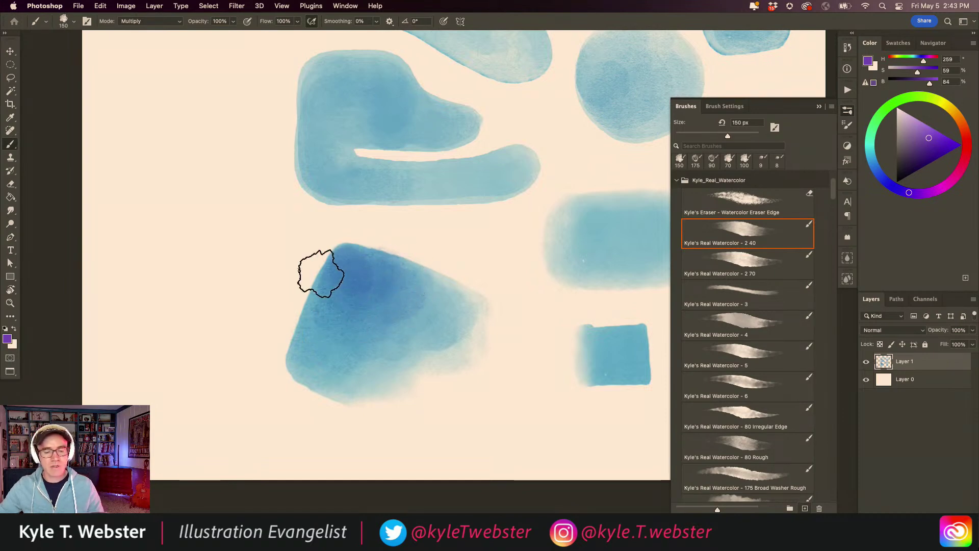
Step: Paint three purple pill shapes left of the blue shapes, using the Kyle's Real Watercolor - 5 and 6 brushes
key("super+minus")
left_click_drag(301, 367, 367, 364)
left_click(341, 364, "super")
scroll(831, 194, "down", 4)
left_click(749, 250)
left_click_drag(312, 258, 319, 235)
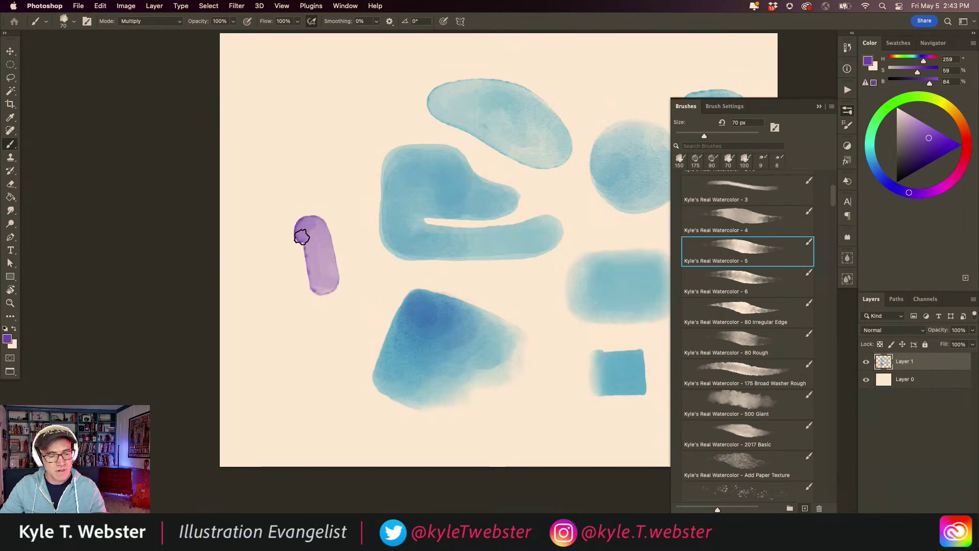
left_click(289, 292)
mouse_move(319, 337)
left_mouse_down()
mouse_move(253, 358)
mouse_move(256, 373)
mouse_move(332, 346)
mouse_move(267, 348)
mouse_move(246, 368)
mouse_move(265, 341)
mouse_move(318, 336)
mouse_move(263, 339)
mouse_move(331, 346)
left_mouse_up()
left_click(734, 271)
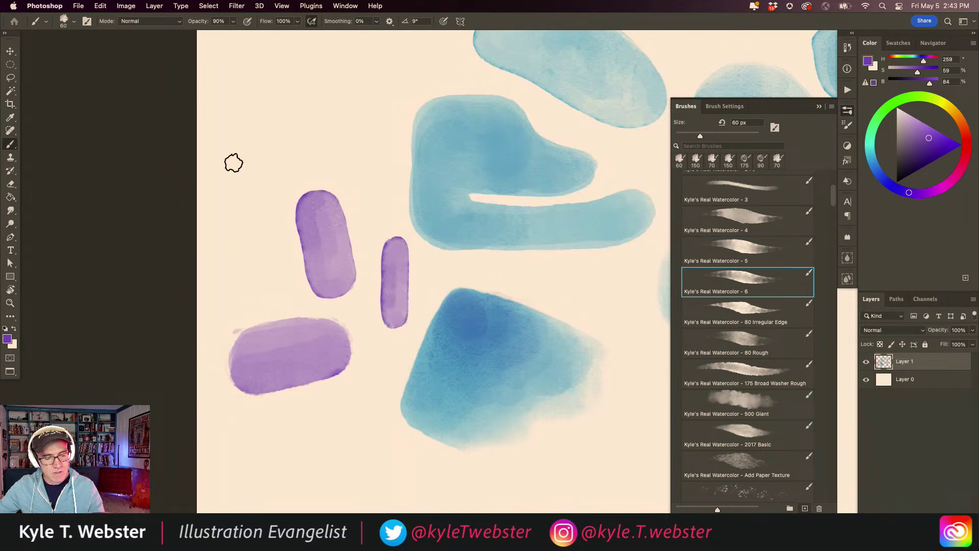
Step: Paint a diagonal purple bar above the purple pills with Kyle's Real Watercolor - 80 Irregular Edge at 125 px and inspect its edges
left_click(743, 309)
key("bracketright")
key("bracketright")
key("bracketright")
mouse_move(368, 96)
left_mouse_down()
mouse_move(260, 144)
mouse_move(258, 155)
mouse_move(380, 97)
left_mouse_up()
scroll(271, 105, "up", 4)
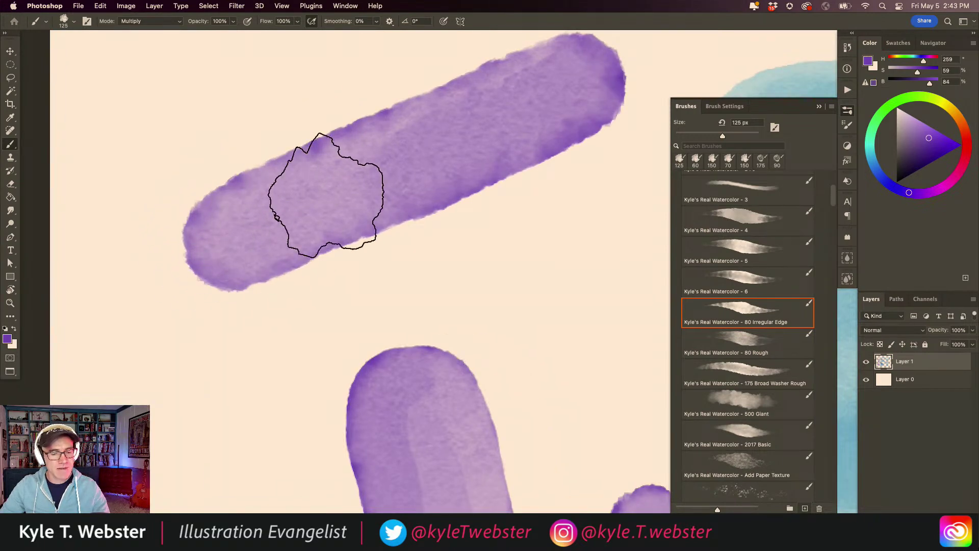
Step: Glaze more purple over the middle and right side of the large blue quadrilateral with the irregular edge brush
scroll(316, 275, "down", 5)
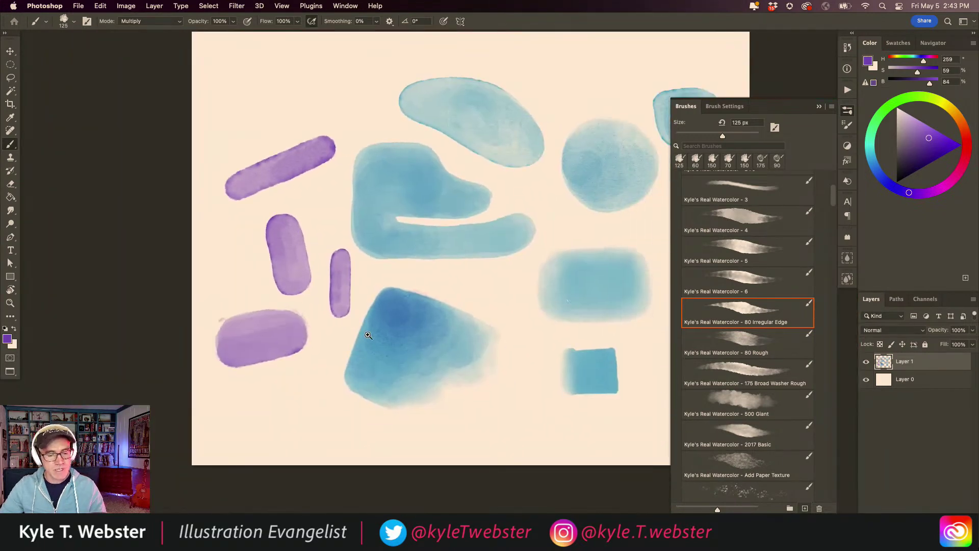
scroll(368, 335, "up", 2)
mouse_move(418, 324)
left_mouse_down()
mouse_move(414, 300)
mouse_move(389, 316)
mouse_move(389, 292)
mouse_move(354, 371)
mouse_move(352, 383)
mouse_move(369, 324)
mouse_move(362, 393)
mouse_move(381, 341)
mouse_move(401, 332)
mouse_move(415, 342)
mouse_move(391, 392)
mouse_move(419, 334)
mouse_move(404, 366)
mouse_move(448, 328)
mouse_move(456, 340)
mouse_move(447, 356)
mouse_move(487, 318)
mouse_move(445, 320)
mouse_move(435, 291)
mouse_move(495, 329)
left_mouse_up()
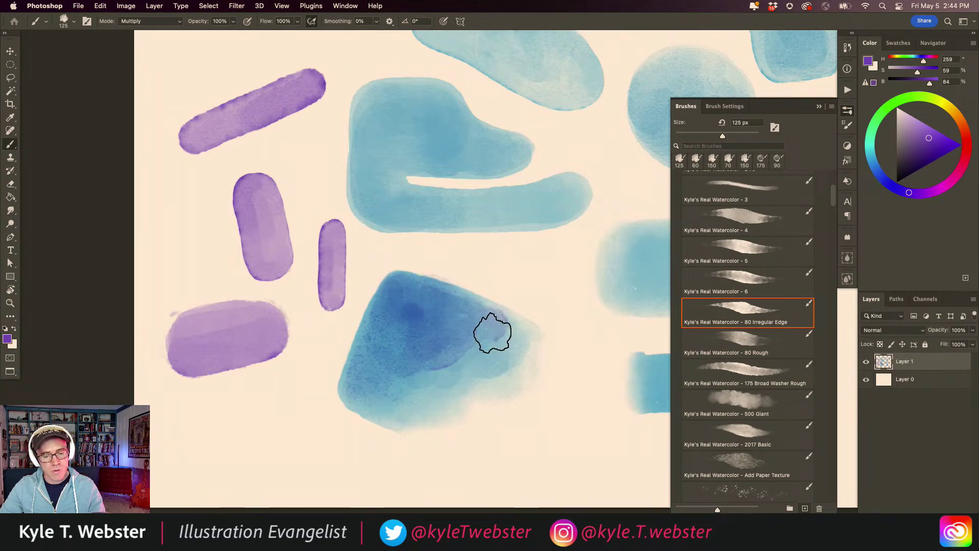
mouse_move(405, 374)
left_mouse_down()
mouse_move(434, 372)
mouse_move(494, 334)
mouse_move(453, 311)
left_mouse_up()
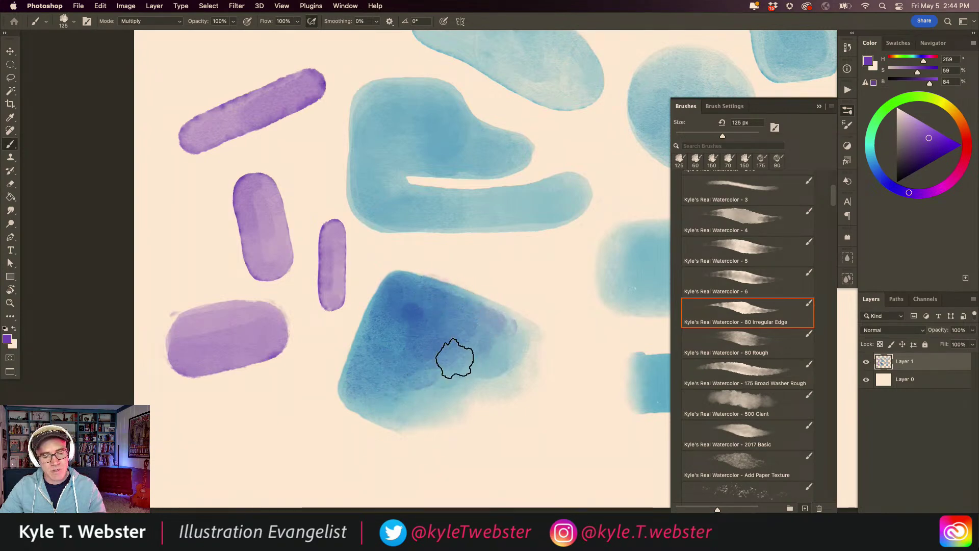
left_click_drag(439, 300, 476, 304)
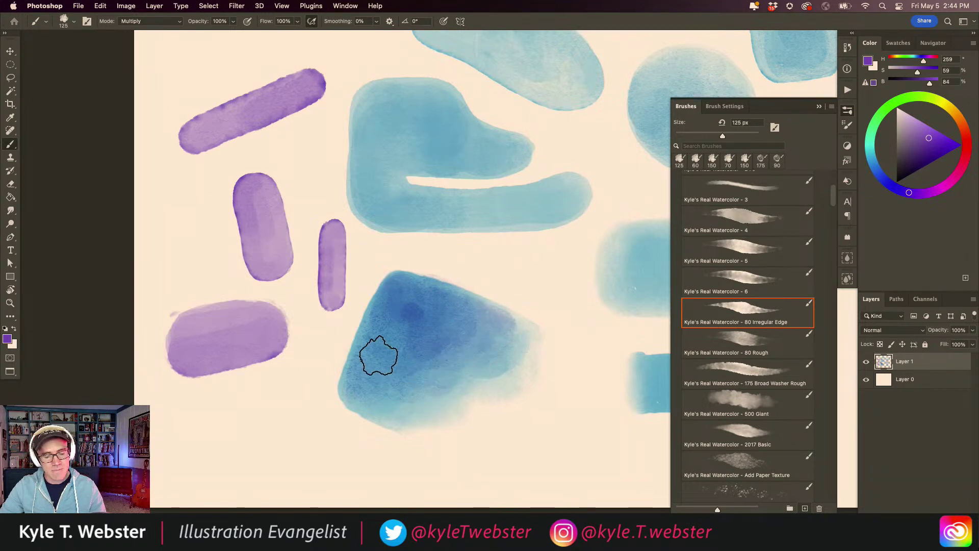
left_click(365, 368, "alt")
left_click_drag(338, 354, 328, 347)
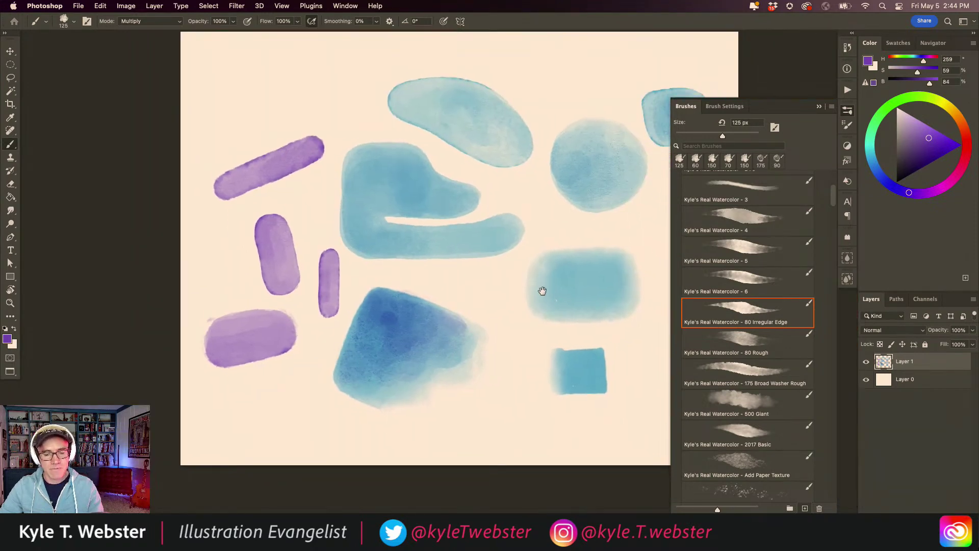
Step: Glaze purple over the centre of the small blue square below the soft rounded rectangle with the irregular edge brush
left_click_drag(543, 287, 422, 326)
scroll(437, 396, "up", 2)
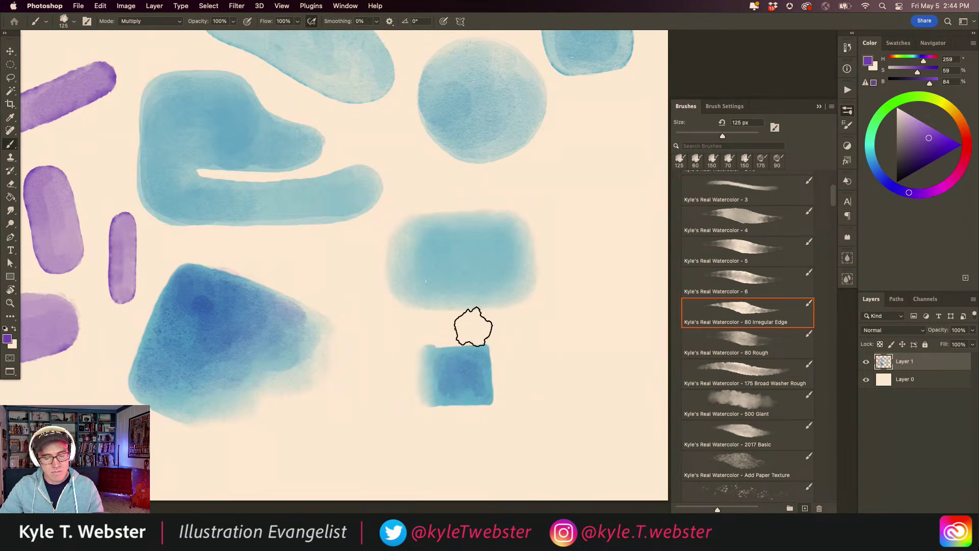
left_click(457, 387, "super")
left_click(414, 400, "alt")
left_click(413, 401, "alt")
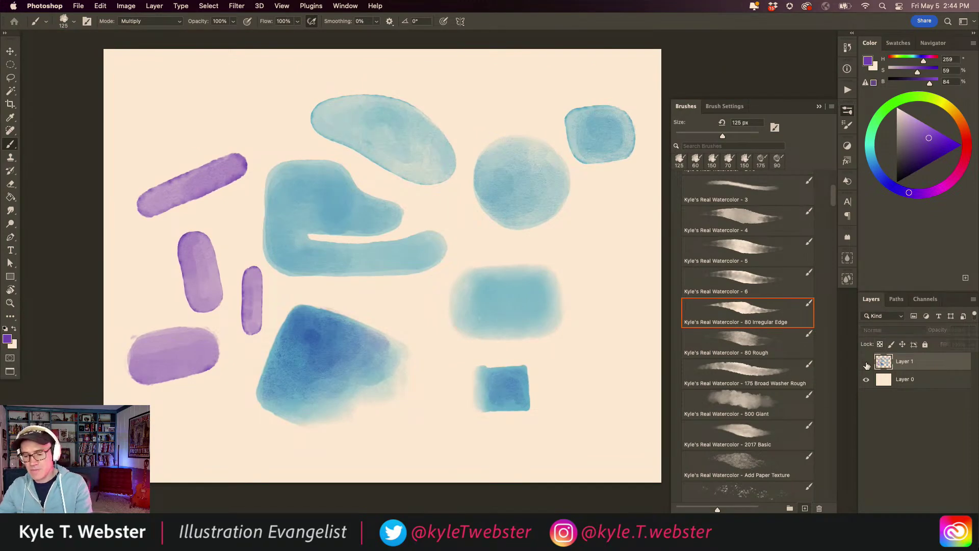
Step: Hide Layer 1 with all the painted shapes and add a new empty layer above it
left_click(866, 365)
key("super+alt+shift+n")
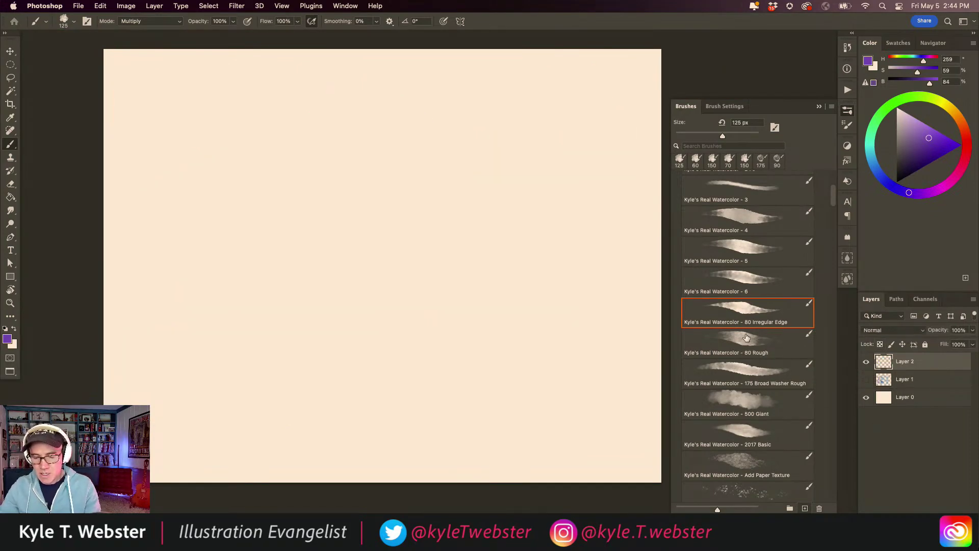
Step: Paint a broad cloudy purple wash across the middle of the canvas with Kyle's Real Watercolor - 500 Giant at 500 px
scroll(727, 220, "down", 10)
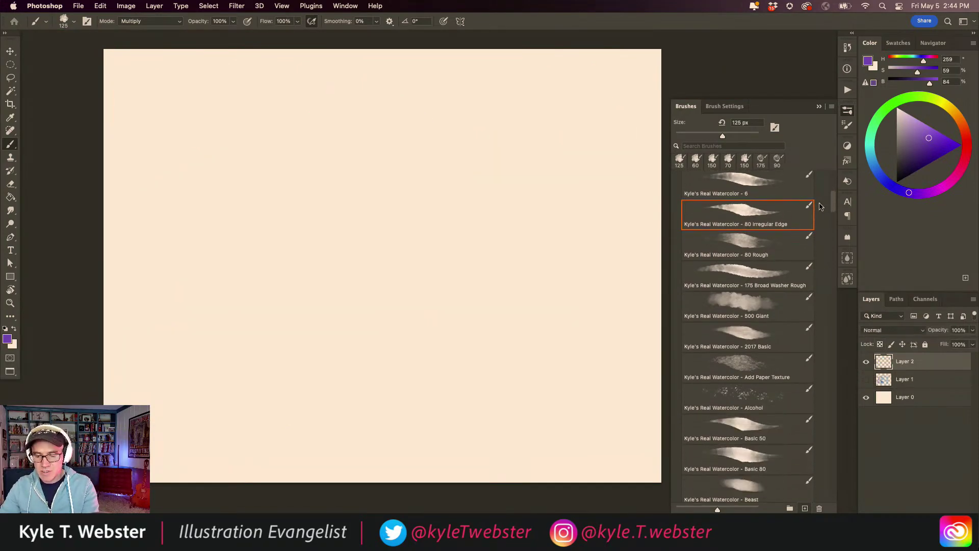
scroll(727, 219, "down", 1)
scroll(727, 219, "up", 2)
scroll(726, 219, "down", 1)
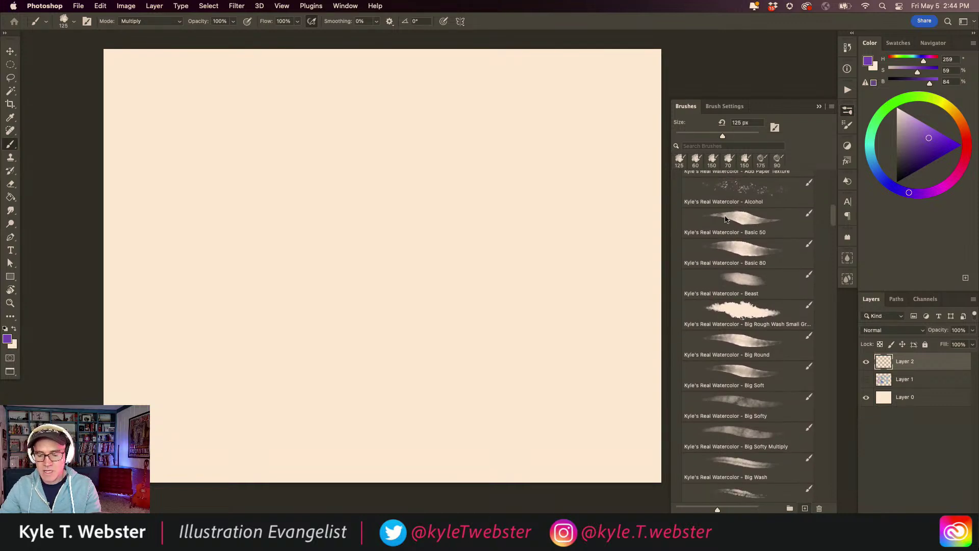
scroll(726, 219, "up", 1)
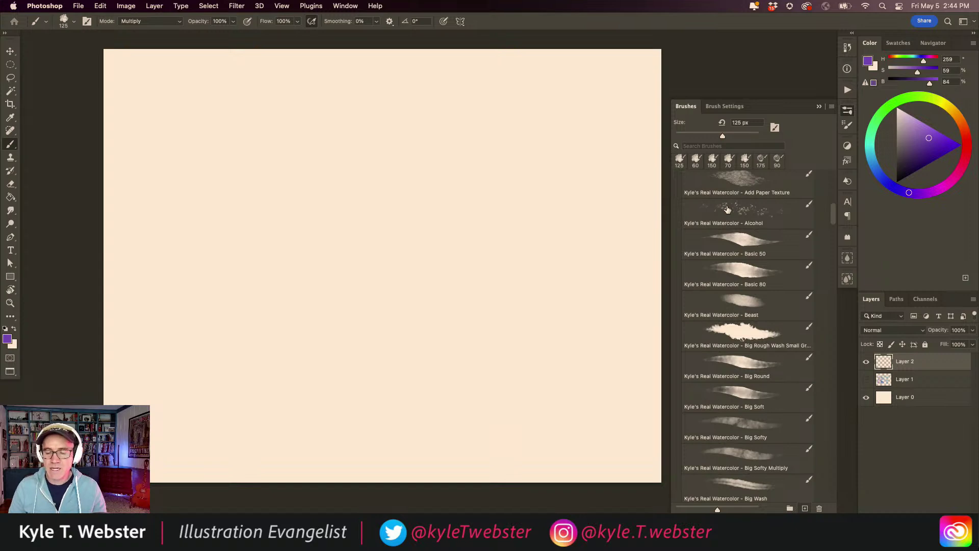
left_click(727, 209)
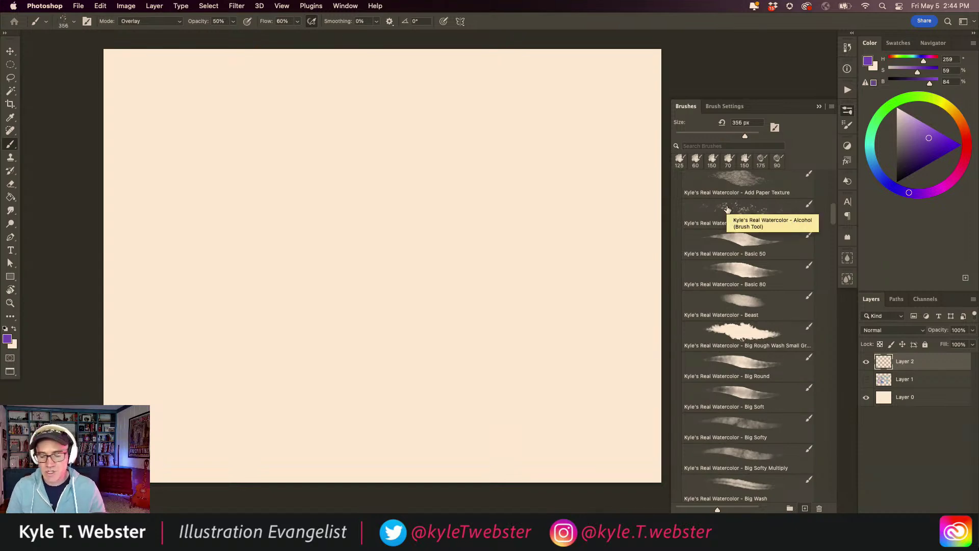
left_click(740, 369)
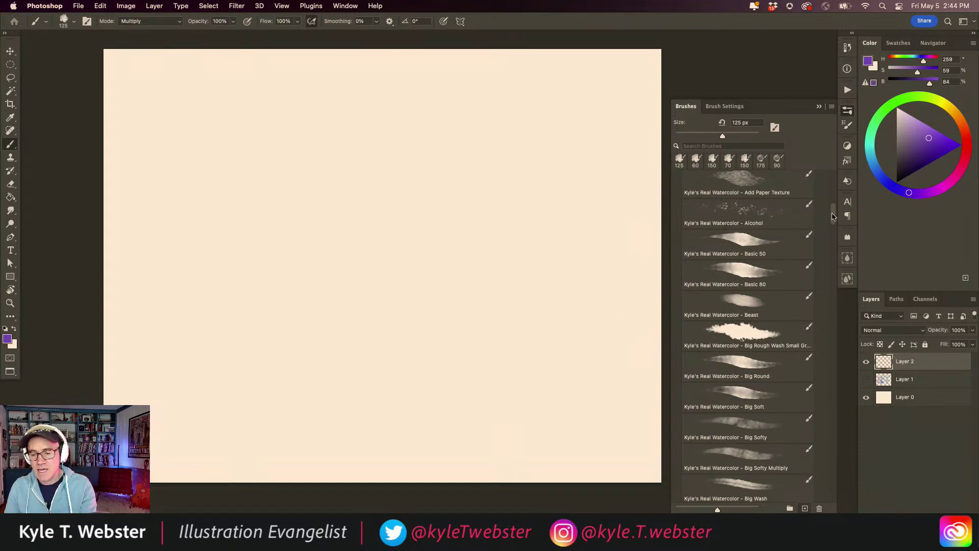
scroll(830, 219, "up", 5)
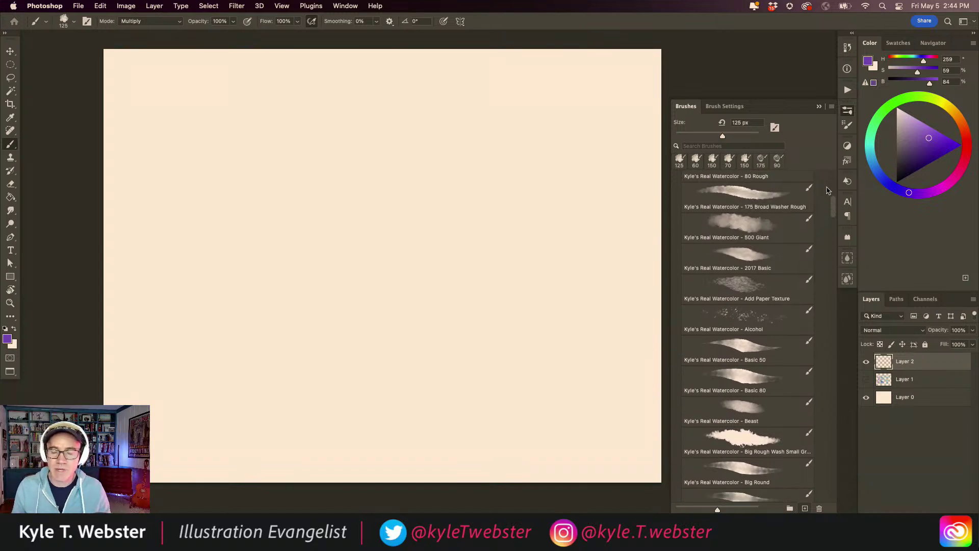
left_click(737, 225)
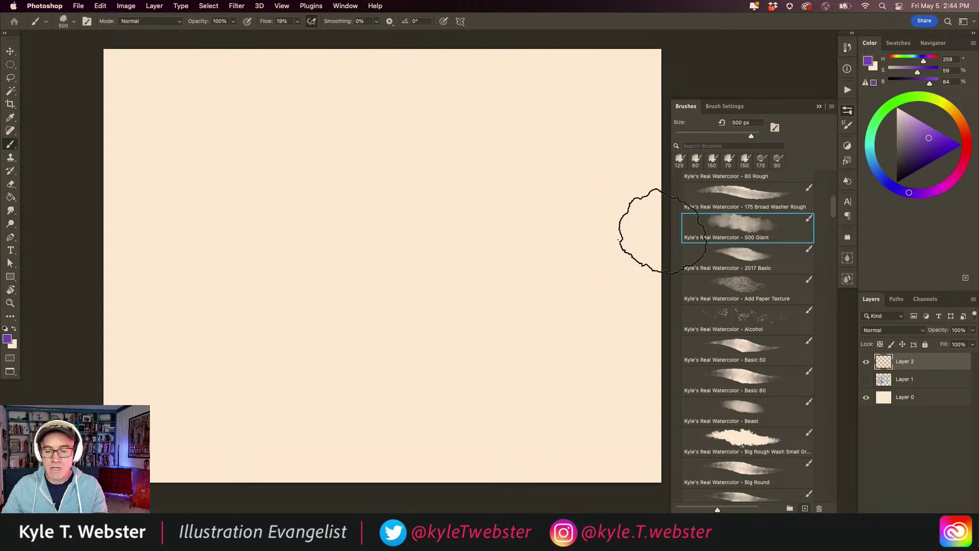
mouse_move(525, 197)
left_mouse_down()
mouse_move(450, 267)
mouse_move(433, 228)
mouse_move(446, 199)
mouse_move(424, 181)
mouse_move(372, 182)
mouse_move(349, 205)
mouse_move(267, 188)
mouse_move(256, 235)
mouse_move(268, 264)
mouse_move(350, 262)
mouse_move(424, 317)
mouse_move(436, 276)
mouse_move(469, 249)
mouse_move(510, 240)
mouse_move(532, 192)
mouse_move(497, 142)
mouse_move(414, 131)
mouse_move(300, 142)
mouse_move(246, 192)
mouse_move(247, 280)
mouse_move(311, 328)
mouse_move(373, 332)
mouse_move(312, 338)
mouse_move(364, 366)
mouse_move(427, 341)
mouse_move(471, 306)
mouse_move(519, 314)
mouse_move(525, 168)
mouse_move(253, 191)
mouse_move(167, 185)
mouse_move(380, 346)
mouse_move(294, 120)
mouse_move(177, 201)
mouse_move(261, 222)
mouse_move(402, 284)
mouse_move(478, 238)
mouse_move(510, 233)
mouse_move(493, 190)
mouse_move(422, 197)
mouse_move(350, 310)
mouse_move(193, 154)
mouse_move(509, 156)
left_mouse_up()
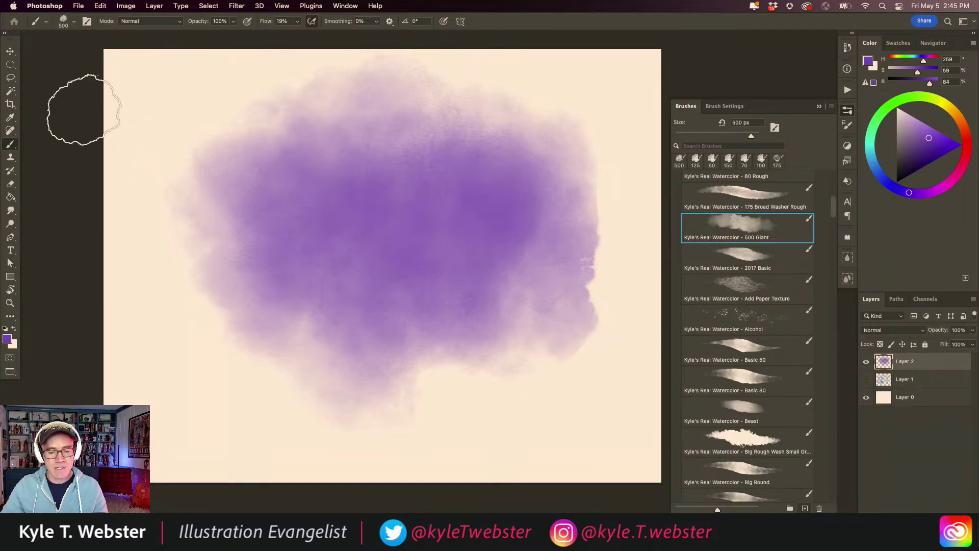
Step: Clear the whole purple wash from Layer 2 and remove the selection
key("super+a")
key("Delete")
key("super+d")
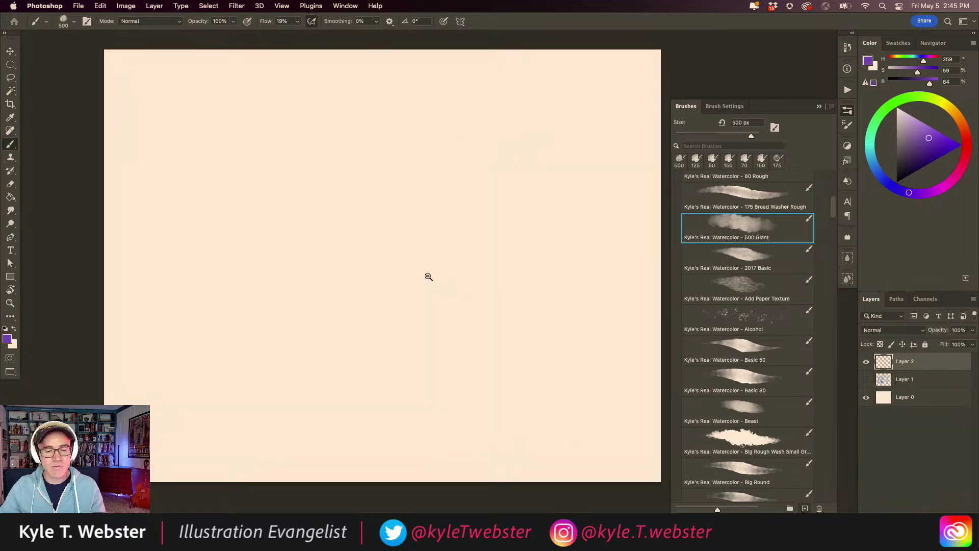
key("super+minus")
key("super+equal")
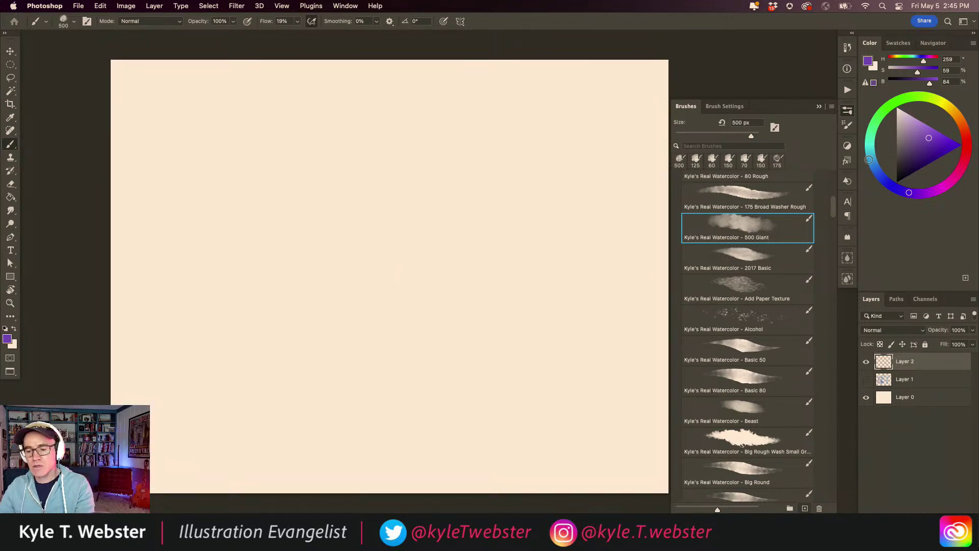
Step: Paint a large rounded rectangle in blue with hue 193, using Kyle's Real Watercolor - 2017 Basic enlarged to 300 px
left_click_drag(868, 162, 870, 156)
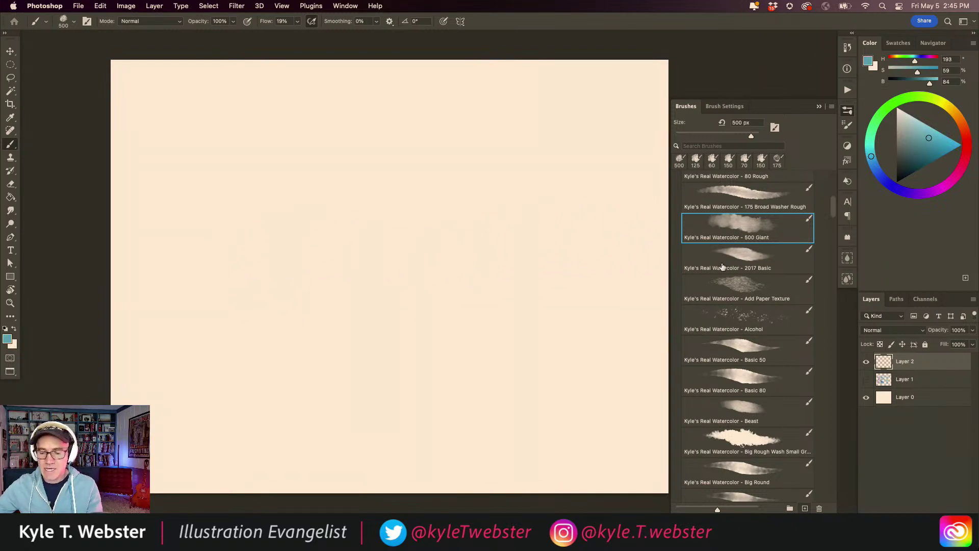
left_click(746, 255)
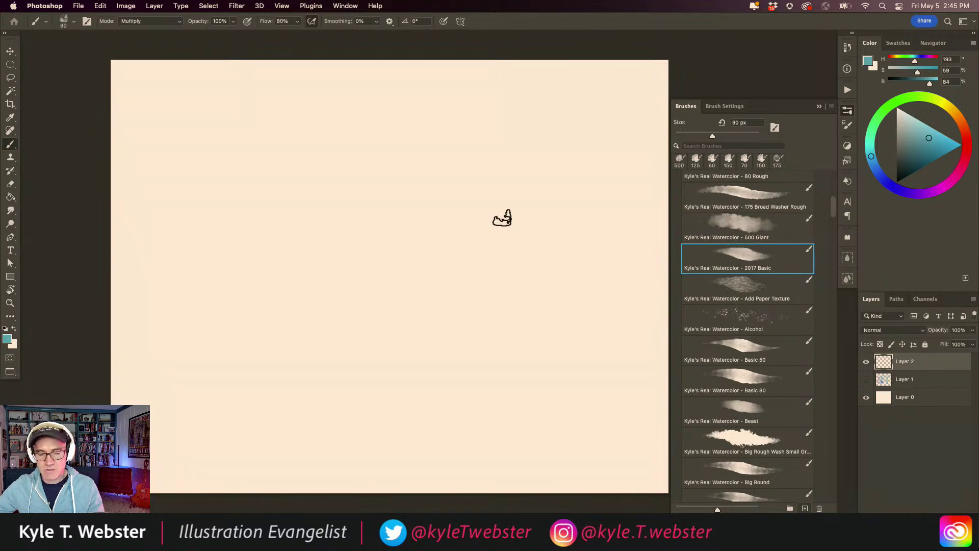
key("bracketright")
key("bracketright")
key("bracketright")
key("bracketright")
key("bracketright")
key("bracketright")
key("bracketright")
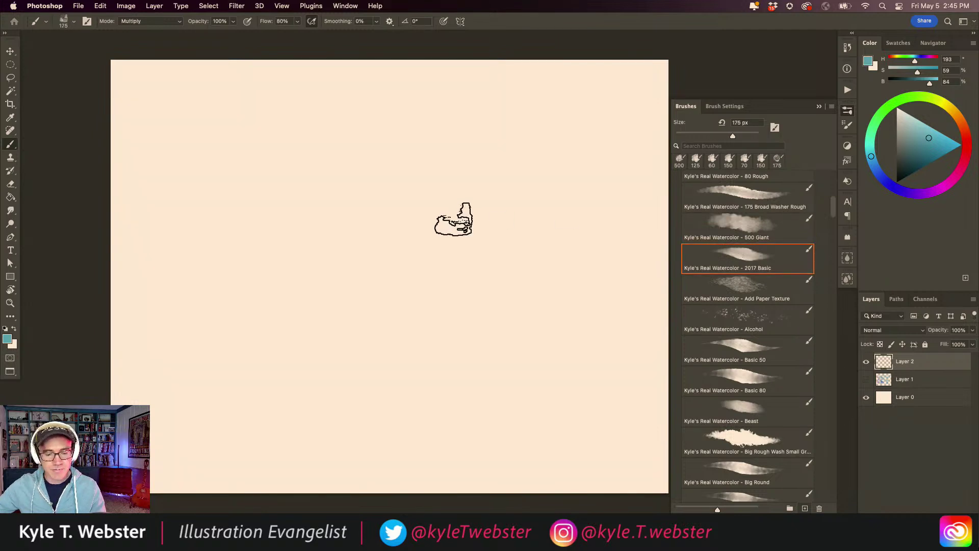
mouse_move(504, 165)
left_mouse_down()
mouse_move(400, 167)
mouse_move(361, 208)
mouse_move(531, 201)
mouse_move(356, 225)
mouse_move(476, 245)
mouse_move(419, 269)
mouse_move(432, 299)
mouse_move(547, 190)
mouse_move(402, 164)
mouse_move(317, 223)
mouse_move(328, 331)
mouse_move(570, 326)
mouse_move(552, 152)
mouse_move(289, 158)
mouse_move(278, 316)
mouse_move(378, 195)
mouse_move(323, 323)
mouse_move(572, 321)
mouse_move(603, 169)
mouse_move(596, 246)
mouse_move(607, 247)
mouse_move(515, 345)
mouse_move(290, 354)
mouse_move(249, 193)
mouse_move(289, 236)
mouse_move(334, 131)
mouse_move(612, 149)
mouse_move(546, 334)
mouse_move(264, 333)
mouse_move(271, 133)
mouse_move(573, 127)
mouse_move(591, 137)
left_mouse_up()
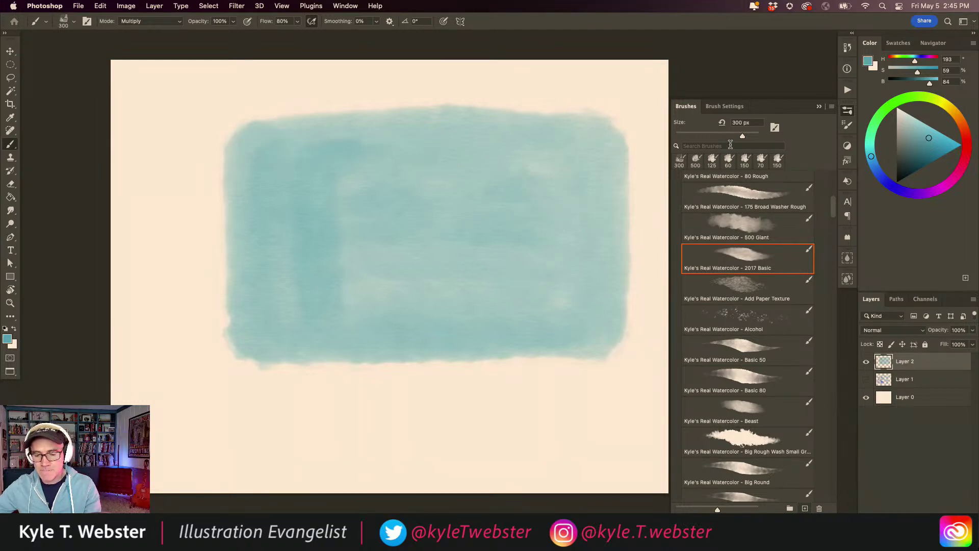
Step: Glaze a deeper blue, hue 198, saturation 78, brightness 81, over the rectangle's left and middle with the 500 Giant brush
left_click(769, 231)
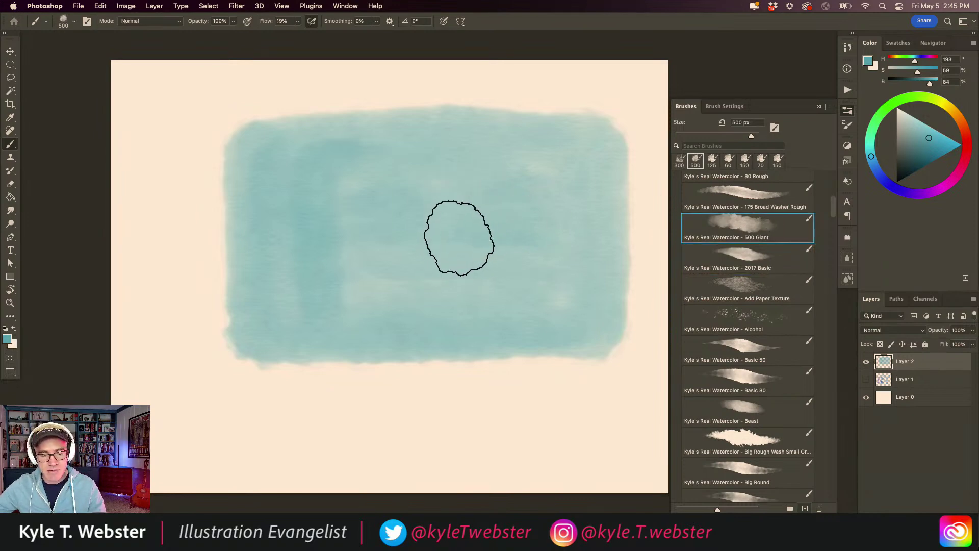
left_click_drag(403, 258, 415, 225)
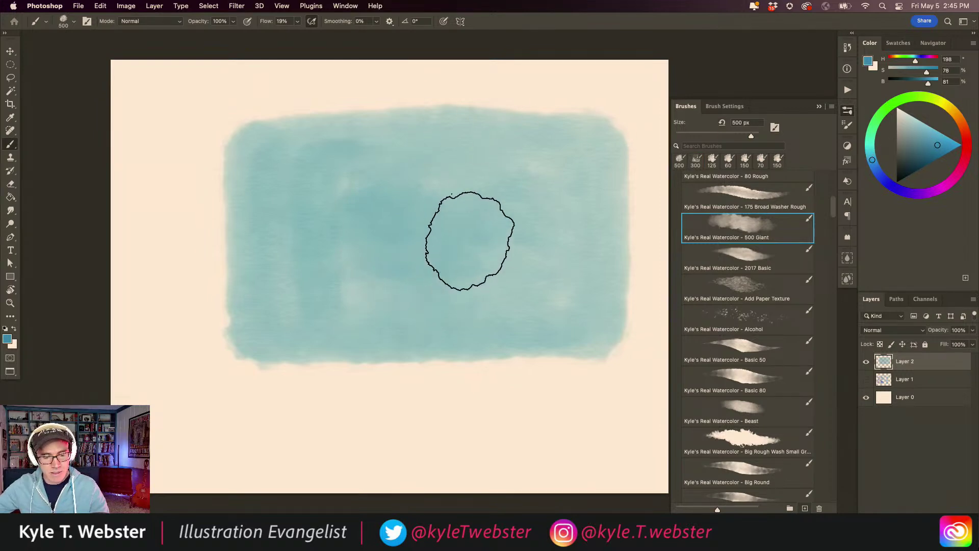
mouse_move(472, 273)
left_mouse_down()
mouse_move(343, 267)
mouse_move(342, 218)
mouse_move(307, 198)
mouse_move(289, 212)
mouse_move(289, 191)
mouse_move(290, 201)
mouse_move(245, 171)
left_mouse_up()
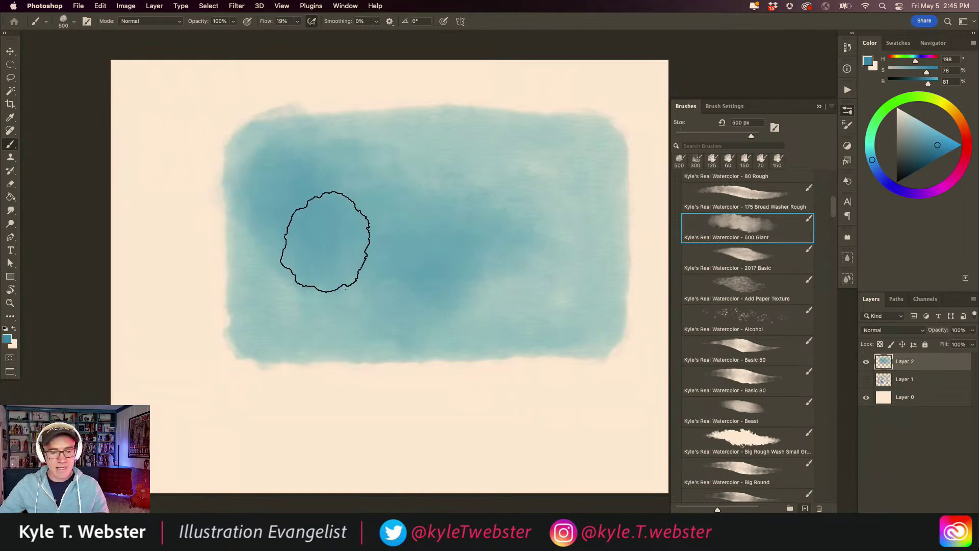
left_click(346, 246)
scroll(266, 261, "right", 2)
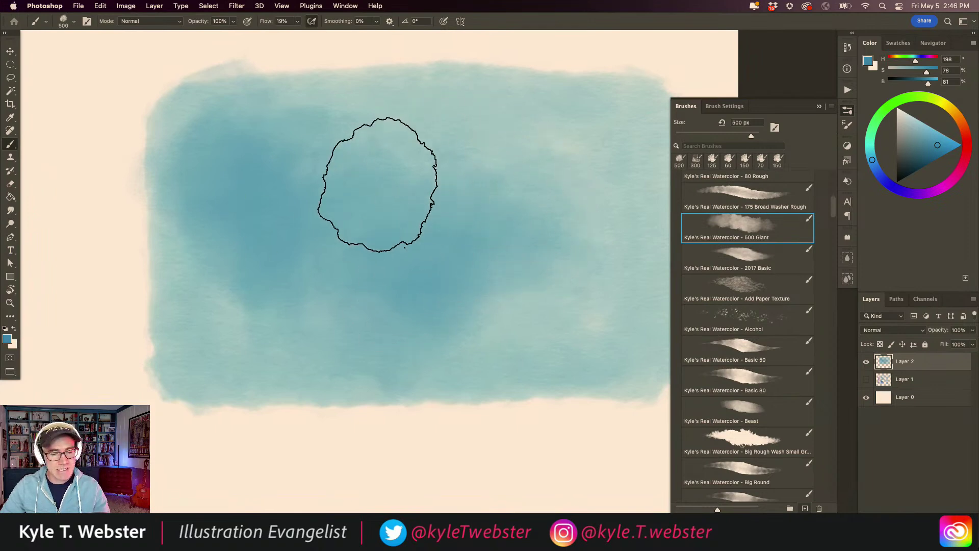
left_click(280, 284, "alt+super")
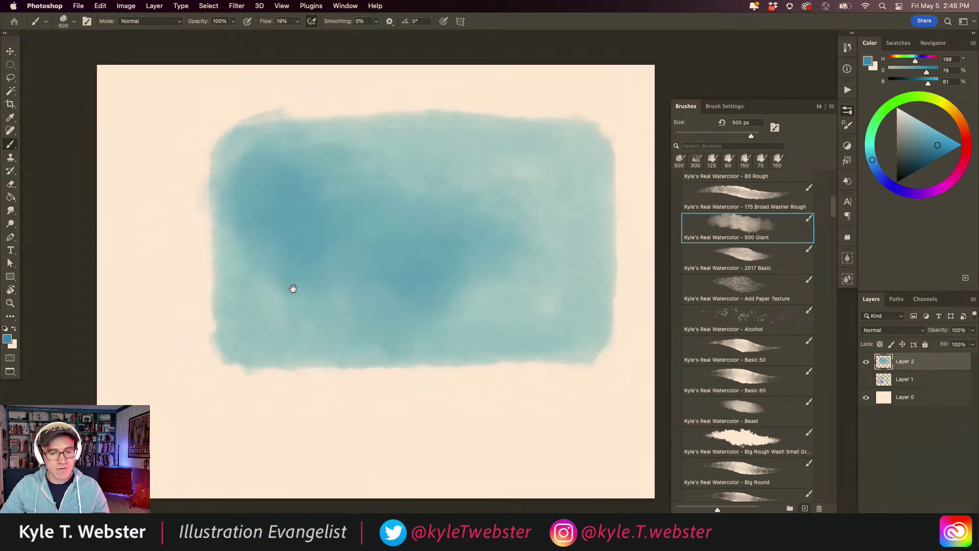
Step: Glaze the deeper blue over the rectangle's right side, add a stroke at its lower right corner and undo that last stroke
mouse_move(512, 192)
left_mouse_down()
mouse_move(551, 199)
mouse_move(552, 277)
left_mouse_up()
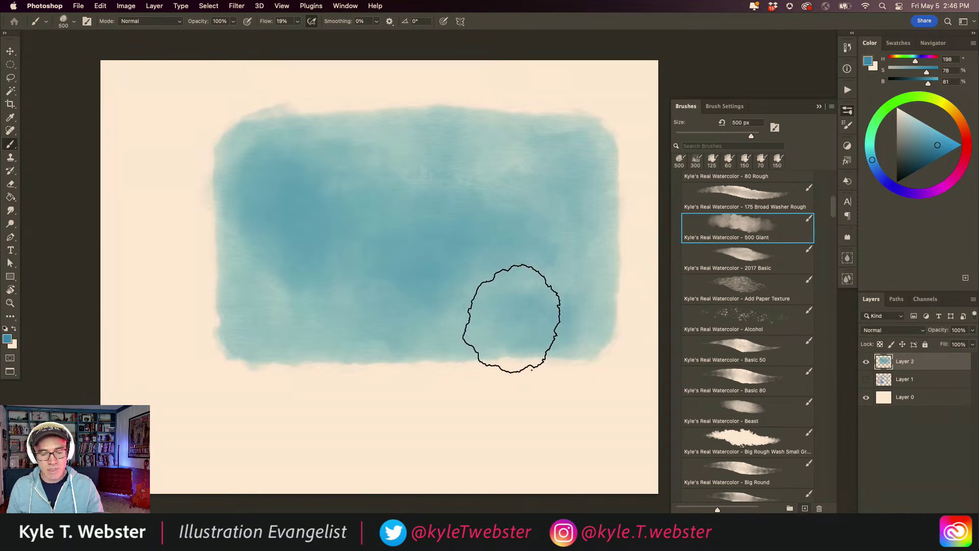
left_click_drag(502, 317, 552, 287)
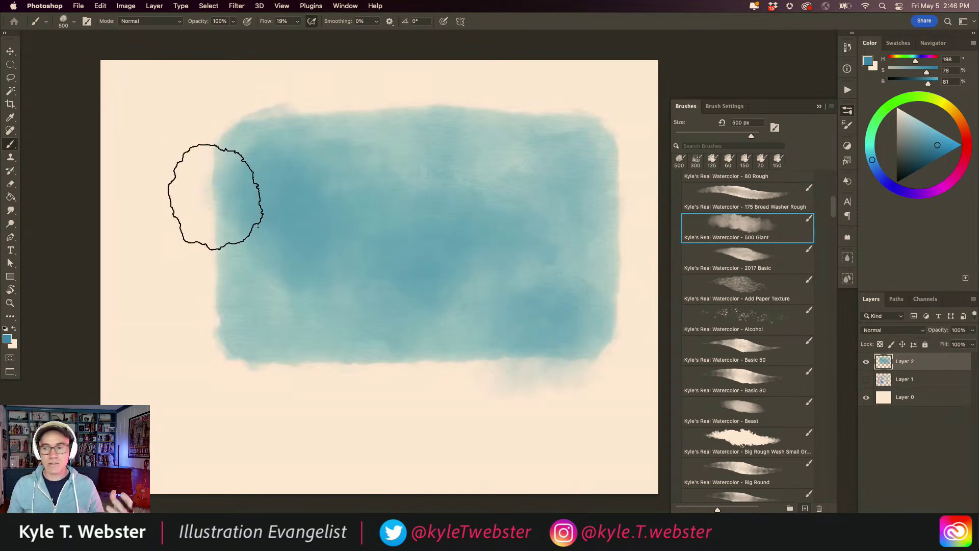
key("super+z")
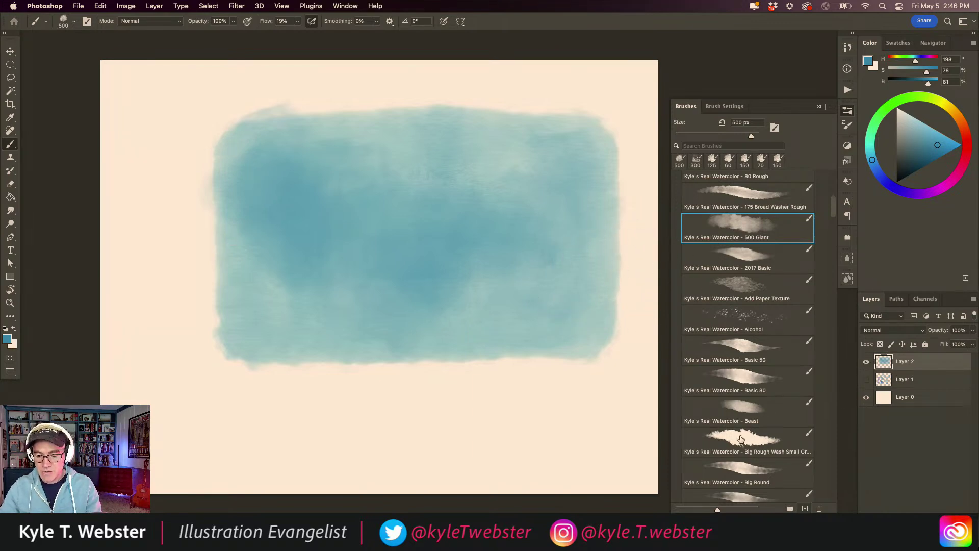
Step: Layer textured blue washes over the rectangle's right, middle and left areas with Kyle's Real Watercolor - Big Wash at 500 px
scroll(723, 228, "down", 10)
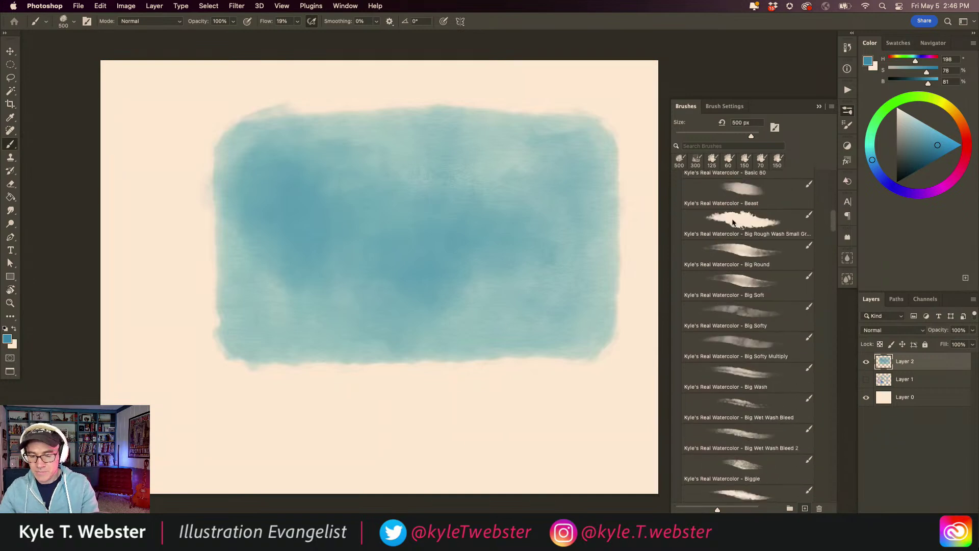
scroll(724, 229, "down", 1)
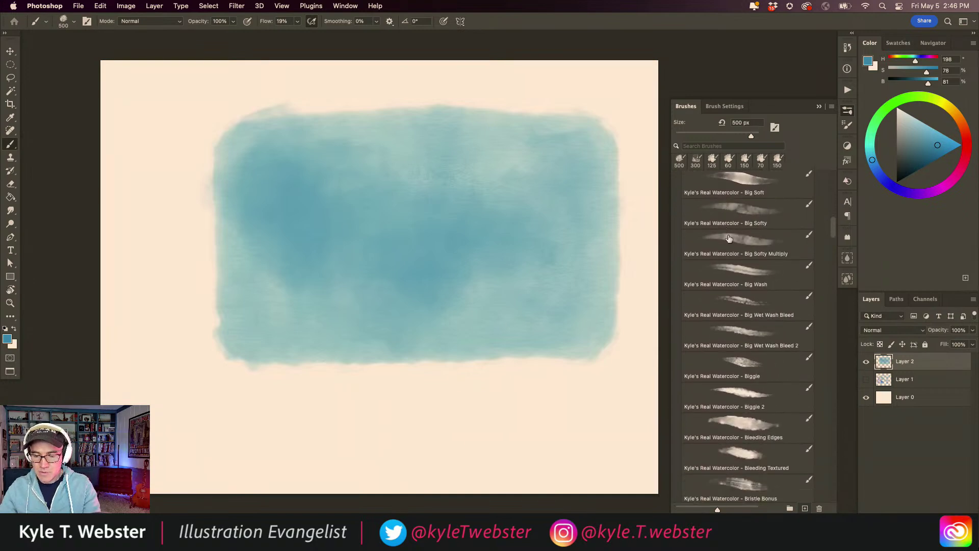
left_click(735, 272)
mouse_move(444, 253)
left_mouse_down()
mouse_move(506, 276)
mouse_move(535, 274)
mouse_move(538, 222)
mouse_move(506, 197)
mouse_move(437, 203)
mouse_move(418, 243)
mouse_move(425, 290)
mouse_move(483, 302)
left_mouse_up()
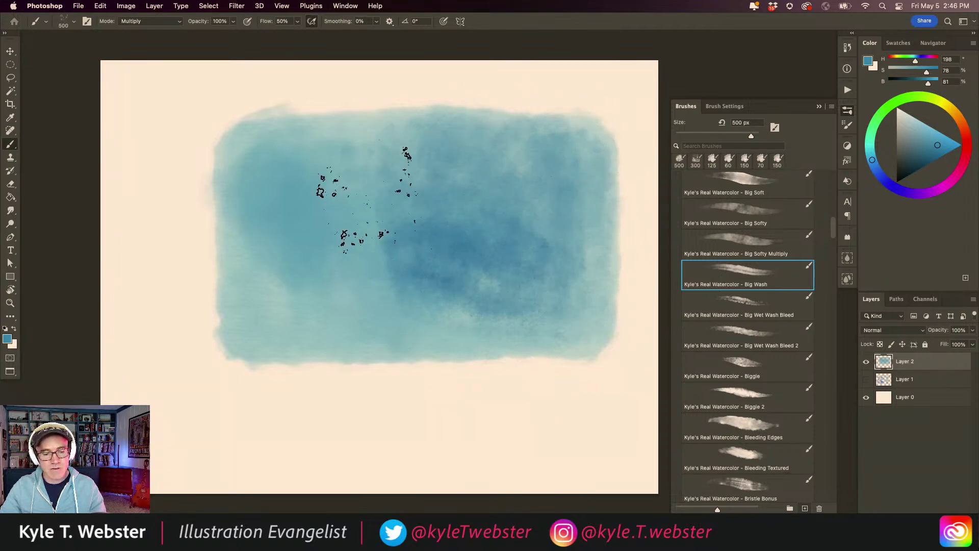
mouse_move(322, 293)
left_mouse_down()
mouse_move(302, 275)
mouse_move(334, 142)
mouse_move(266, 153)
mouse_move(248, 171)
left_mouse_up()
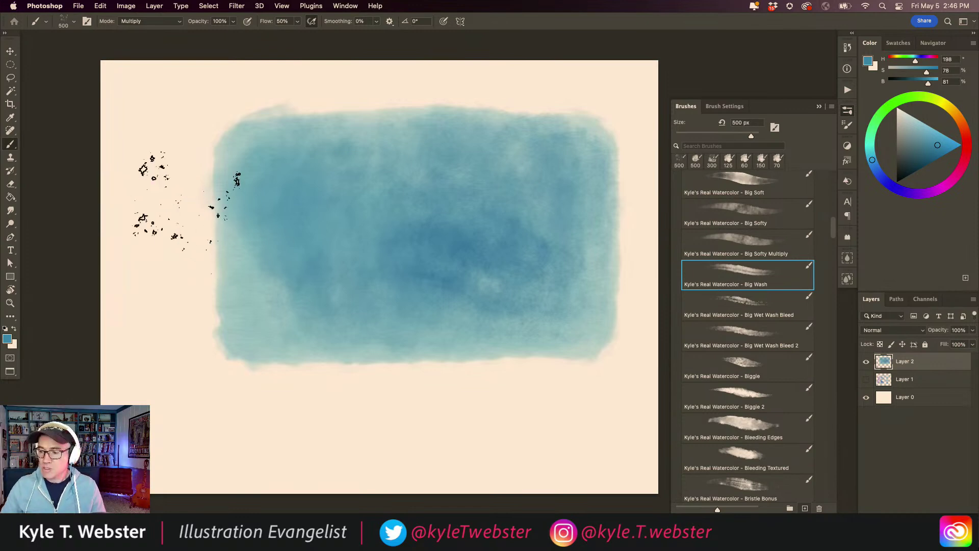
Step: Select the entire canvas and delete the blue rectangle from Layer 2
key("super+a")
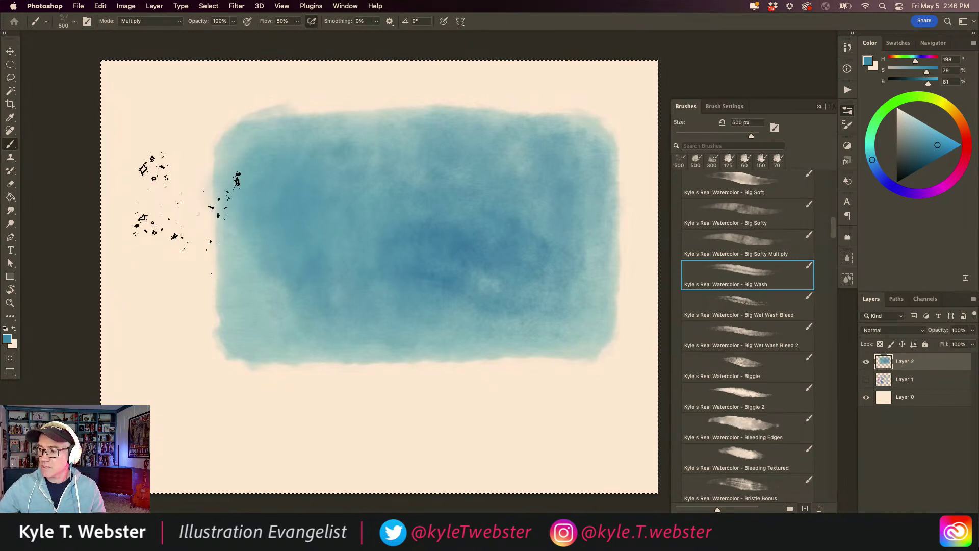
key("BackSpace")
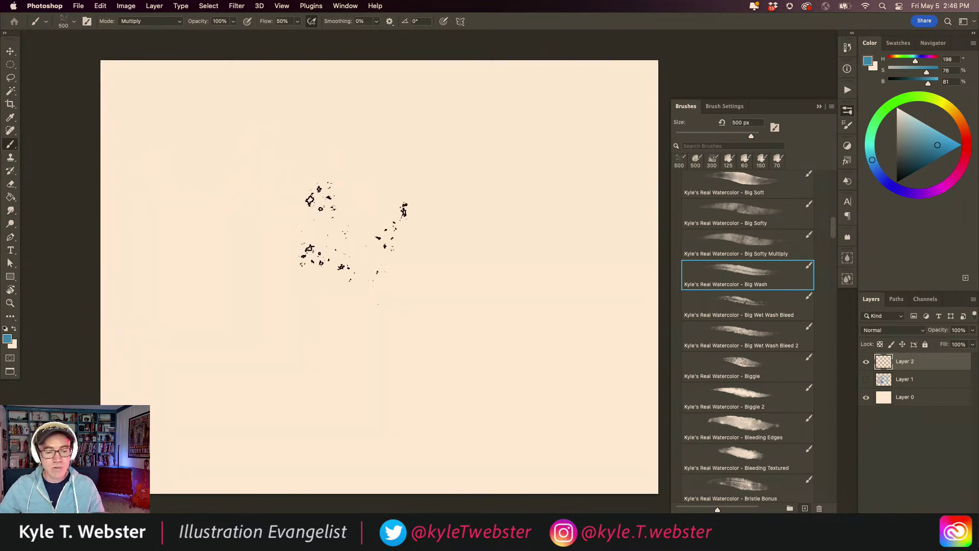
Step: Enlarge Kyle's Real Watercolor - Big Soft to 175 px, try a blue stroke near the canvas centre and undo it
left_click(742, 181)
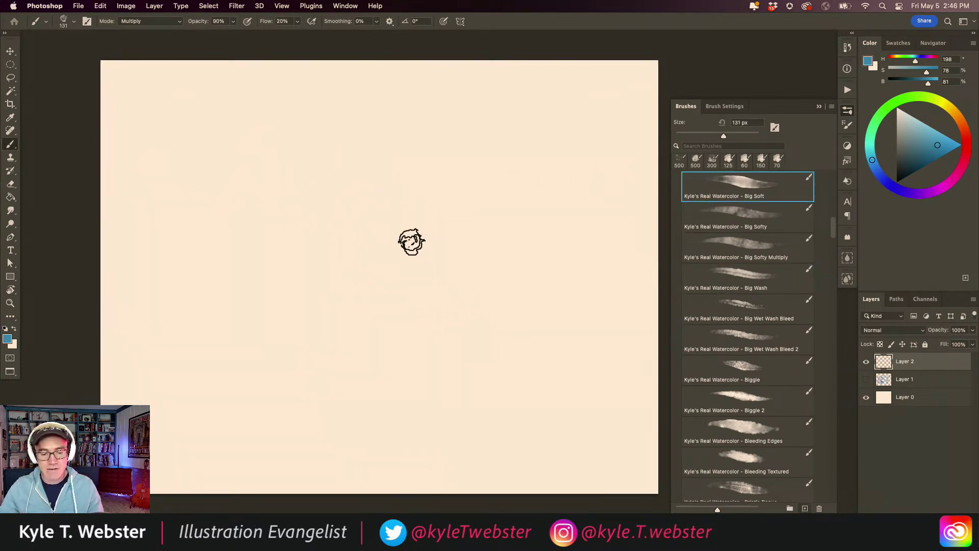
key("bracketright")
key("bracketright")
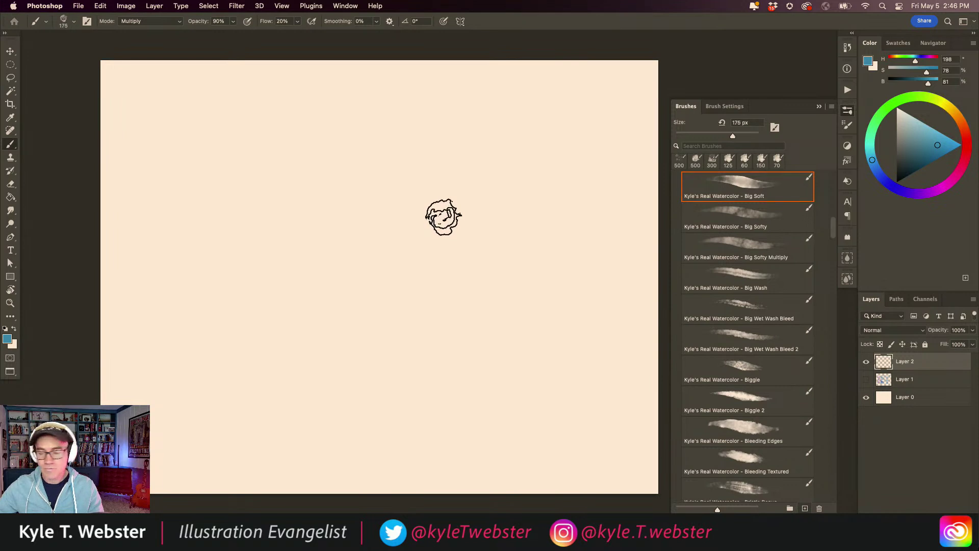
left_click_drag(441, 212, 449, 275)
key("super+z")
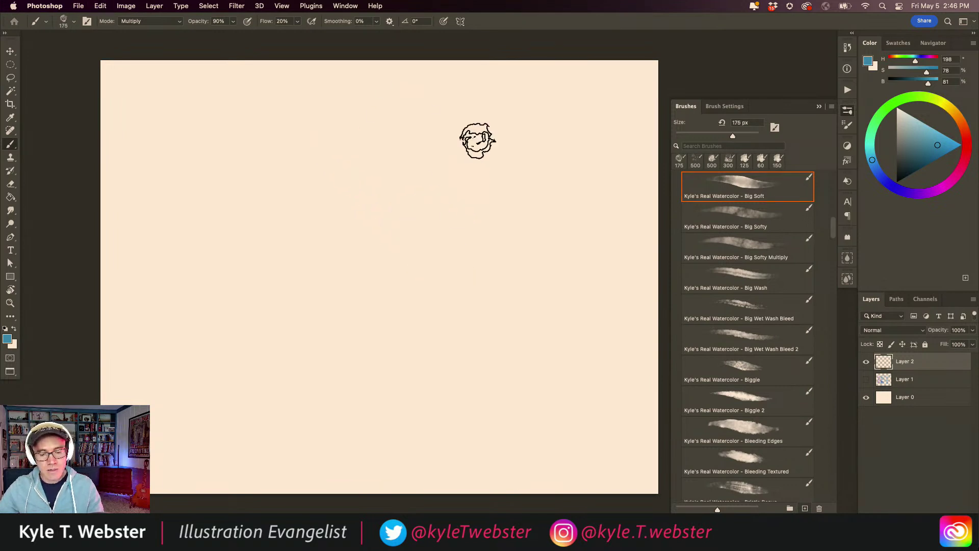
Step: Pick a green (H 131, S 69, B 66) and paint a fish with a forked tail using Big Soft at 90 px
left_click_drag(873, 160, 884, 123)
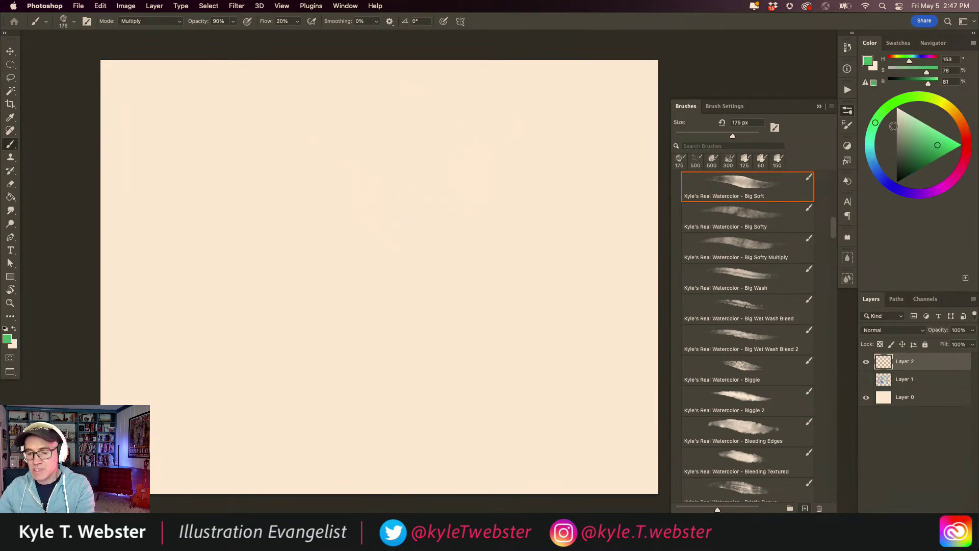
left_click_drag(921, 154, 924, 149)
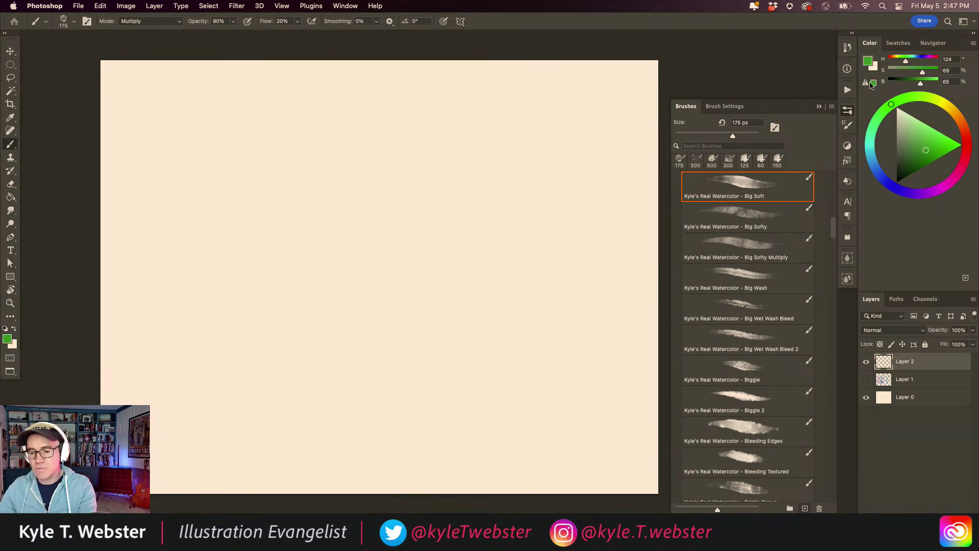
key("bracketleft")
key("bracketleft")
mouse_move(442, 242)
left_mouse_down()
mouse_move(385, 231)
mouse_move(316, 249)
left_mouse_up()
mouse_move(290, 280)
left_mouse_down()
mouse_move(390, 291)
mouse_move(435, 263)
mouse_move(442, 247)
mouse_move(394, 238)
mouse_move(341, 250)
mouse_move(306, 276)
mouse_move(339, 259)
mouse_move(352, 263)
mouse_move(349, 286)
mouse_move(381, 257)
mouse_move(414, 249)
mouse_move(365, 283)
mouse_move(424, 259)
mouse_move(385, 255)
left_mouse_up()
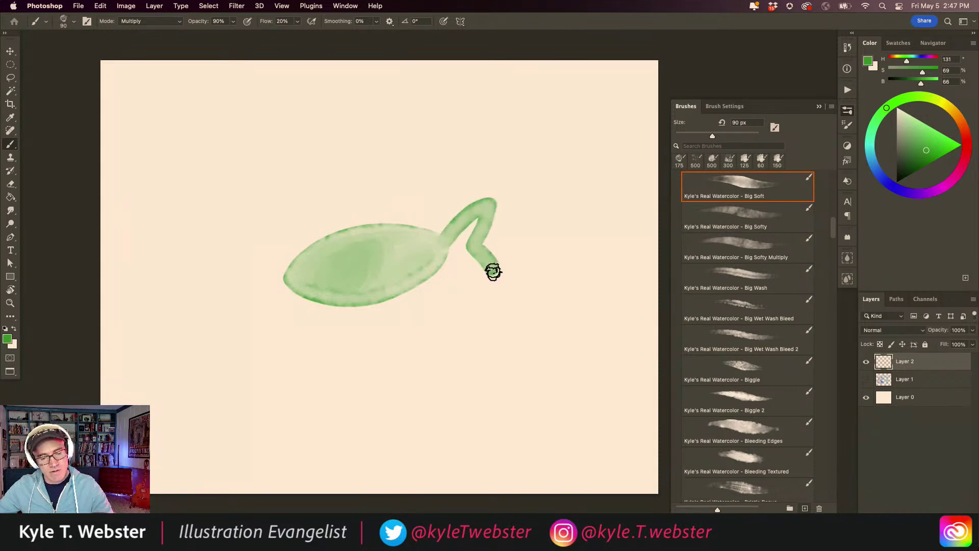
mouse_move(495, 280)
left_mouse_down()
mouse_move(449, 262)
mouse_move(446, 243)
mouse_move(482, 271)
mouse_move(464, 242)
left_mouse_up()
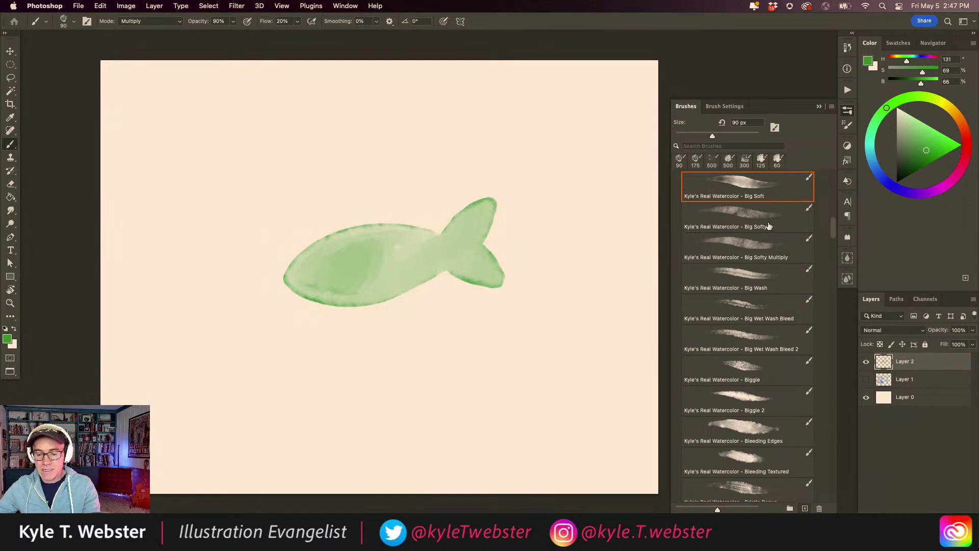
Step: Layer deeper green over the fish's body and tail with Kyle's Real Watercolor - Big Wash at 200 px
left_click(739, 335)
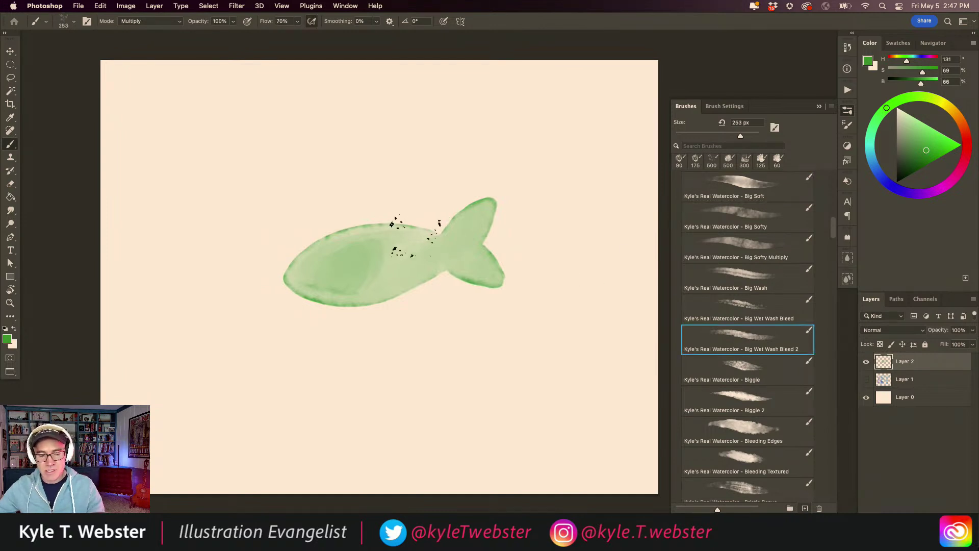
left_click(732, 272)
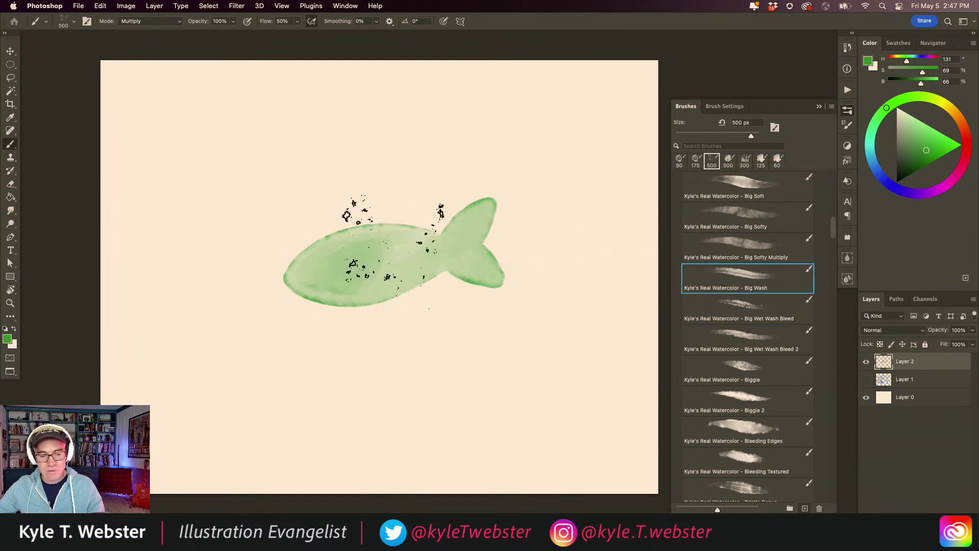
key("bracketleft")
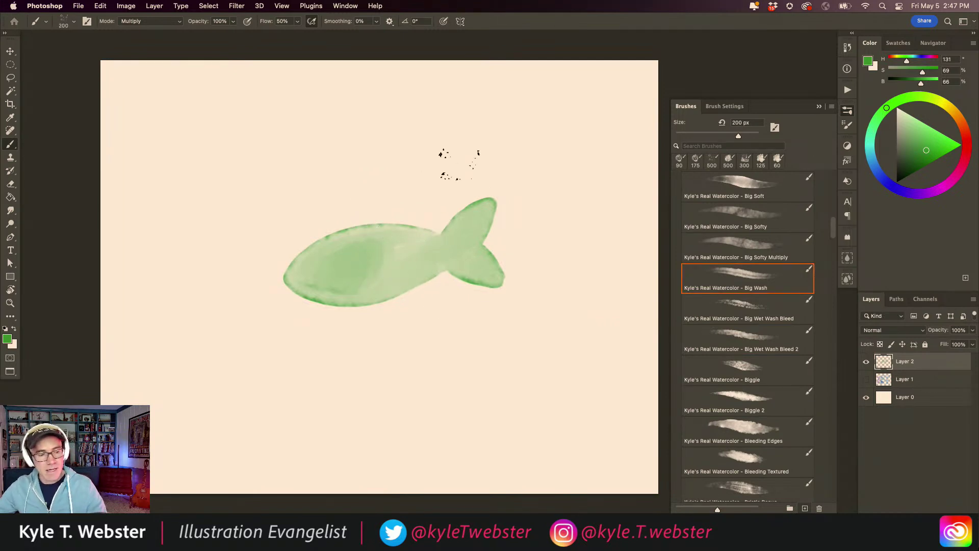
mouse_move(382, 262)
left_mouse_down()
mouse_move(364, 278)
mouse_move(355, 255)
mouse_move(390, 245)
mouse_move(415, 269)
mouse_move(375, 287)
mouse_move(338, 288)
mouse_move(319, 256)
mouse_move(344, 239)
mouse_move(305, 268)
mouse_move(364, 241)
mouse_move(415, 240)
mouse_move(426, 257)
mouse_move(456, 251)
mouse_move(489, 269)
mouse_move(465, 236)
mouse_move(484, 211)
mouse_move(456, 255)
left_mouse_up()
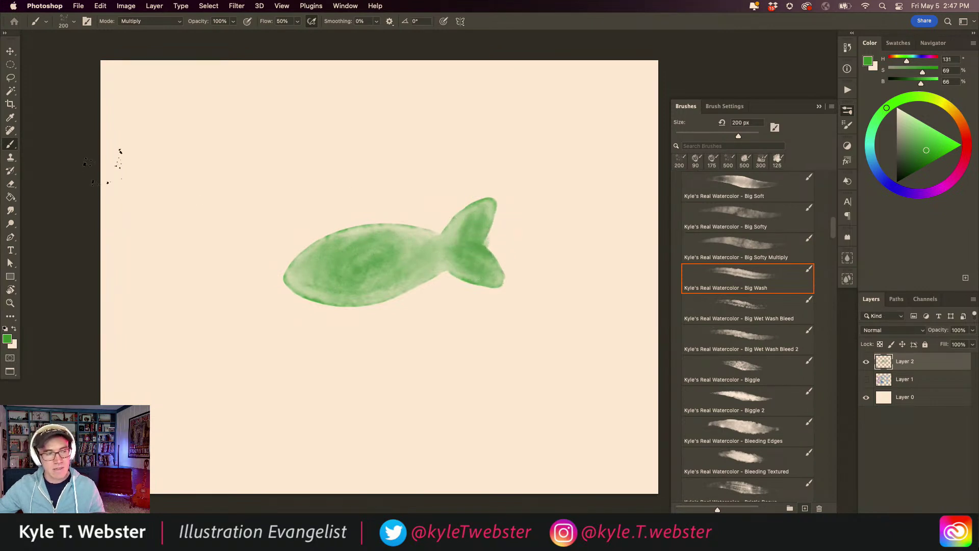
Step: Clean up the tail's notch and erase a round eye in the fish's head with Kyle's Eraser - Watercolor Eraser Edge at 50 px
left_click(342, 287, "super")
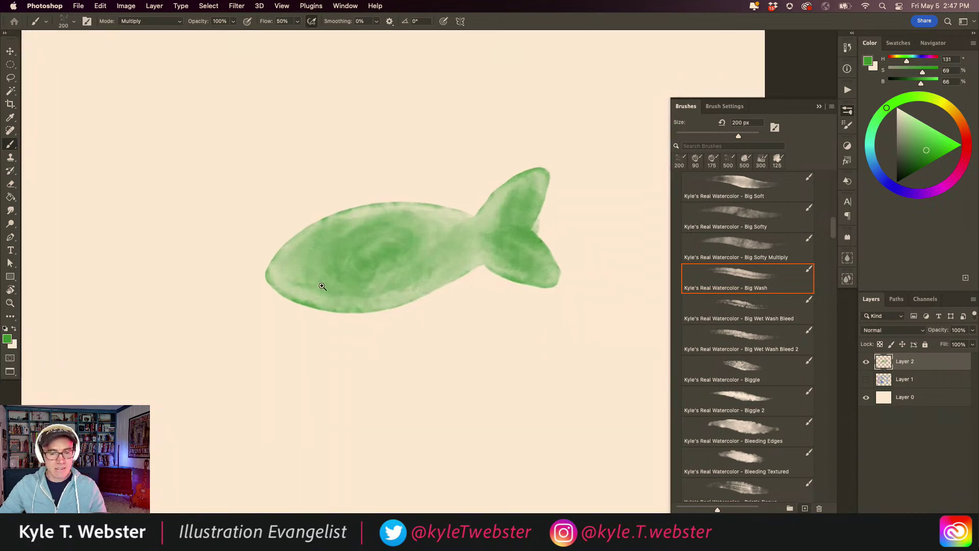
left_click(318, 297, "super")
left_click_drag(317, 298, 249, 338)
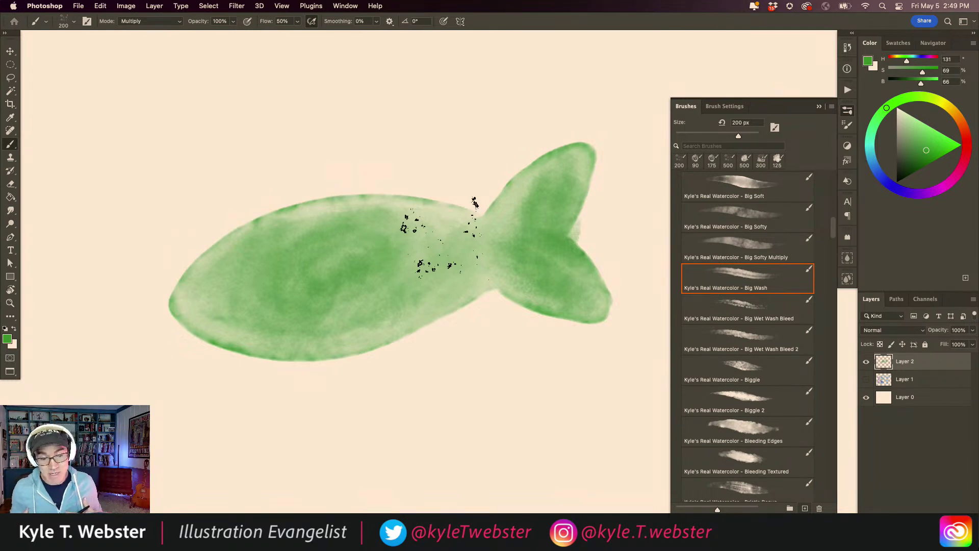
scroll(744, 306, "up", 10)
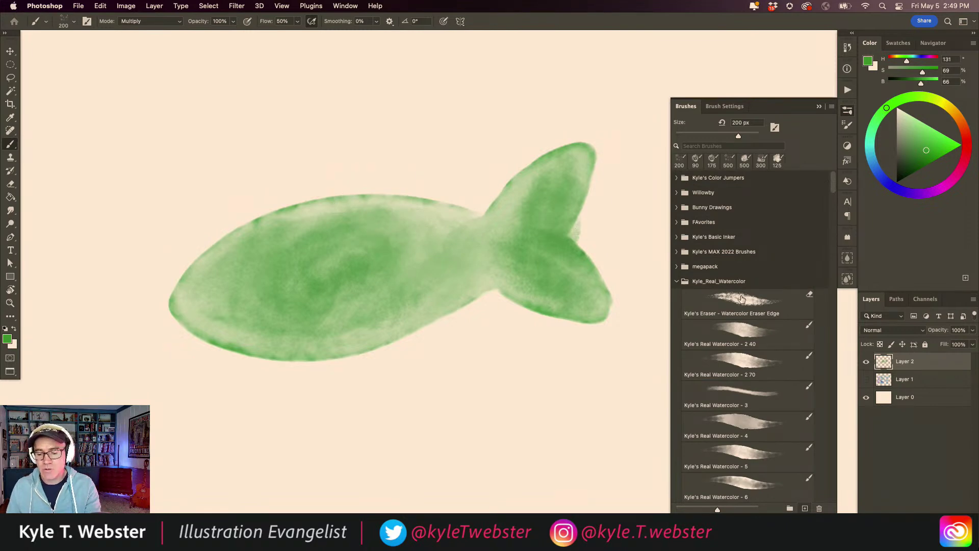
left_click(697, 299)
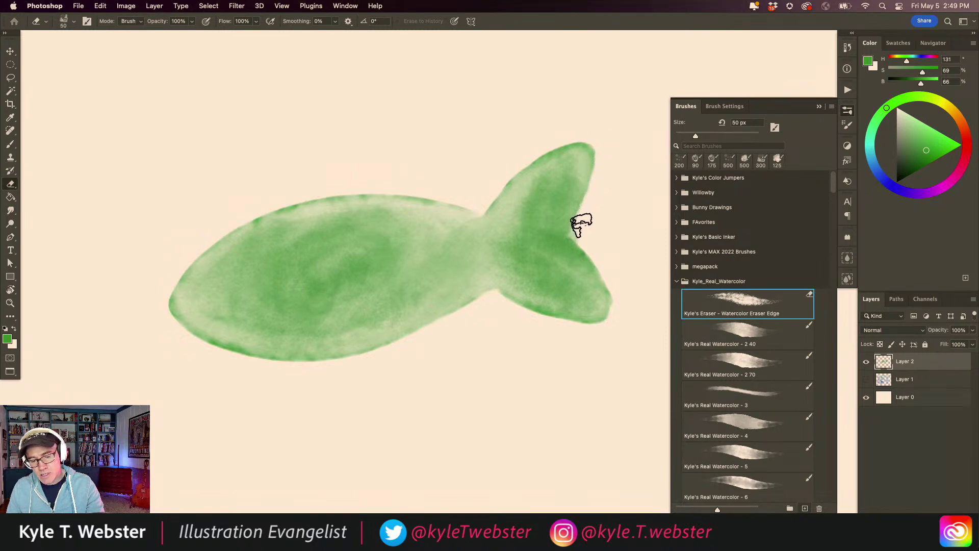
left_click_drag(581, 235, 614, 276)
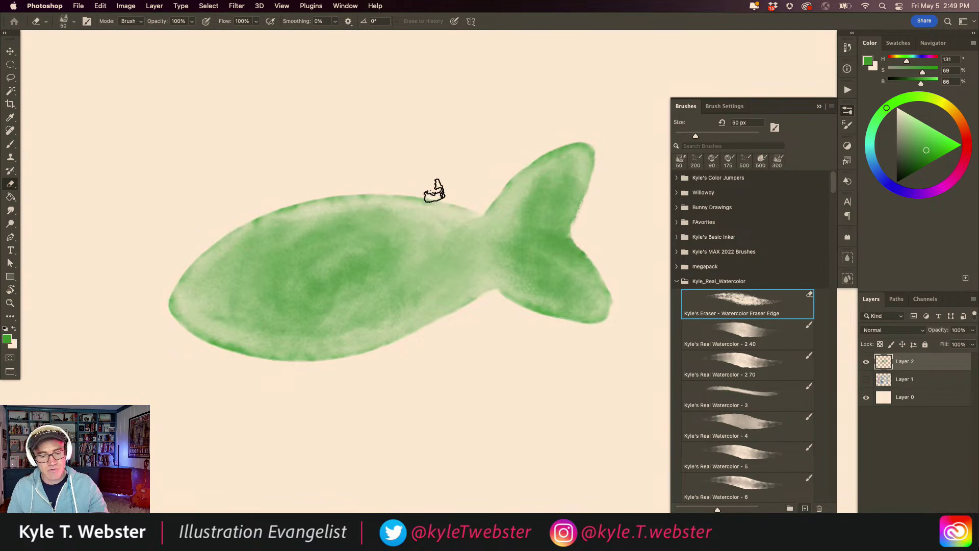
mouse_move(234, 284)
left_mouse_down()
mouse_move(254, 277)
mouse_move(233, 270)
mouse_move(249, 289)
mouse_move(243, 263)
mouse_move(248, 293)
left_mouse_up()
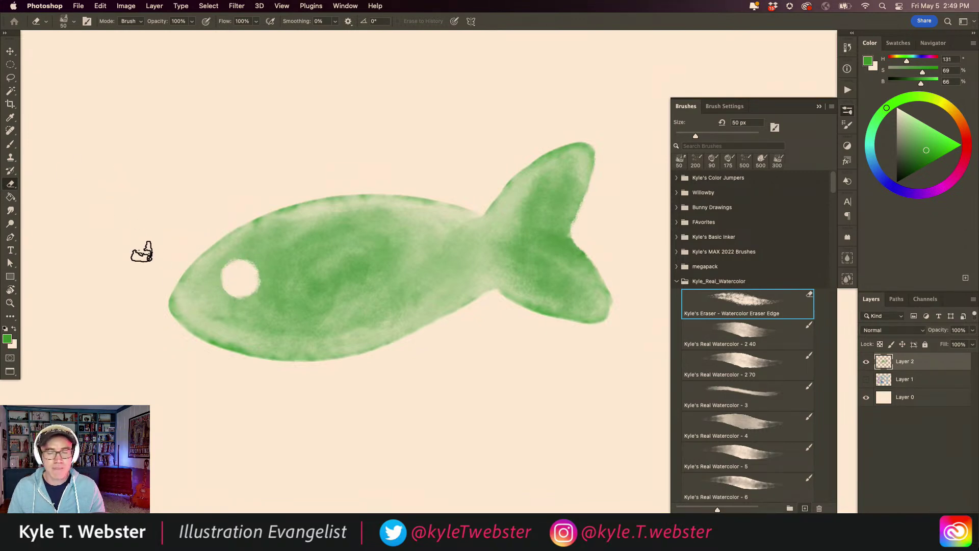
mouse_move(240, 286)
left_mouse_down()
mouse_move(255, 267)
mouse_move(236, 264)
mouse_move(230, 283)
mouse_move(249, 293)
mouse_move(255, 290)
left_mouse_up()
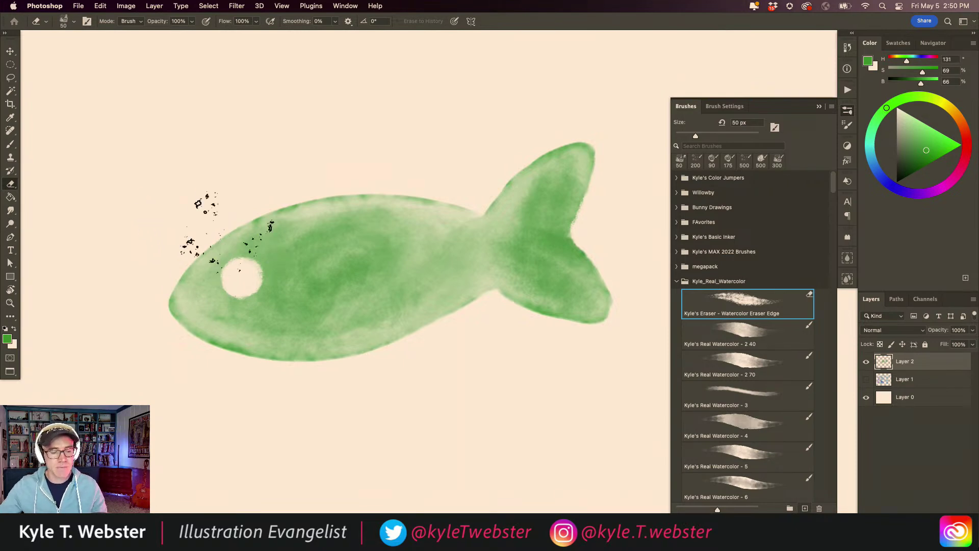
Step: Sample a light green, outline the eye with the Lasso tool and shade the fish around it with Big Wash at 200 px
key("b")
left_click_drag(213, 286, 267, 281)
left_click(340, 199, "alt")
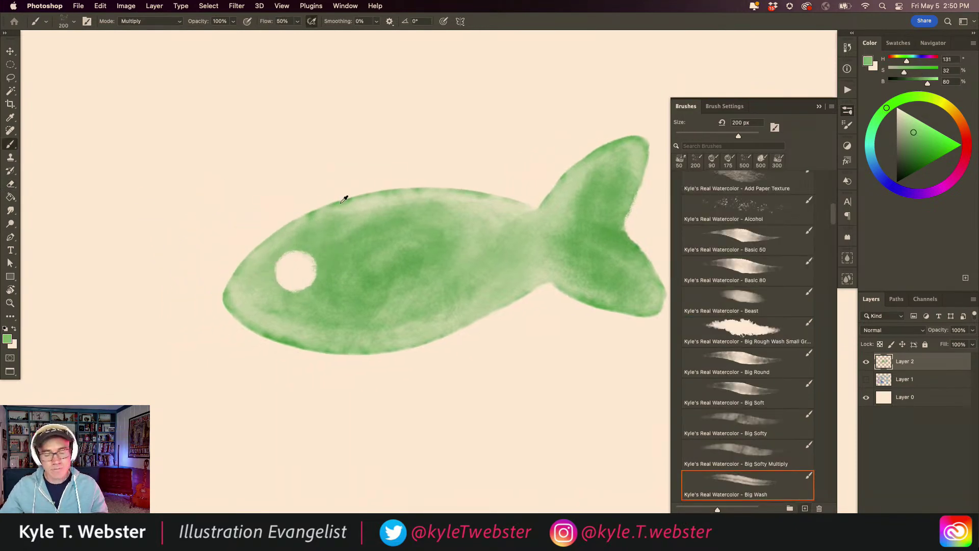
key("l")
mouse_move(293, 252)
left_mouse_down()
mouse_move(279, 281)
mouse_move(294, 290)
mouse_move(309, 285)
mouse_move(295, 252)
left_mouse_up()
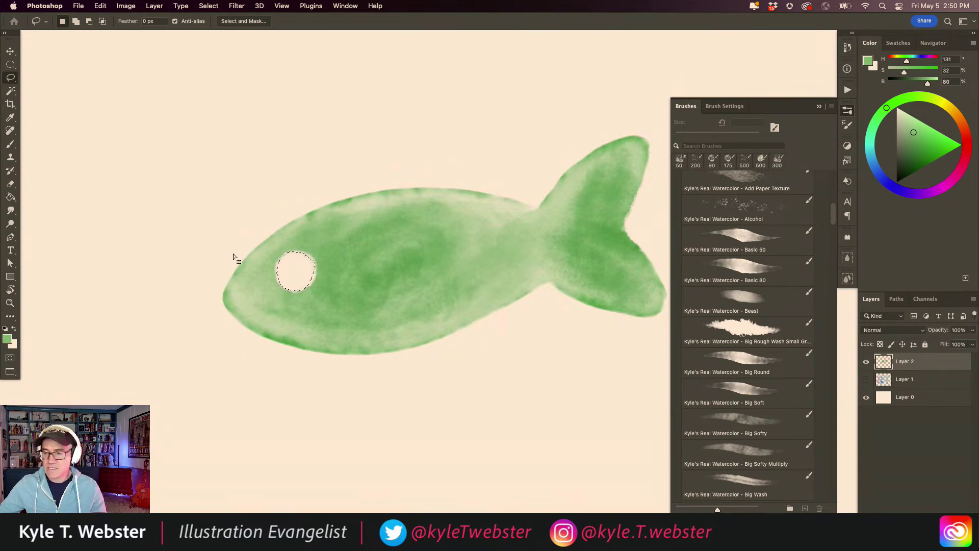
key("b")
mouse_move(318, 278)
left_mouse_down()
mouse_move(312, 271)
mouse_move(306, 288)
mouse_move(293, 252)
mouse_move(306, 284)
mouse_move(352, 298)
mouse_move(362, 260)
left_mouse_up()
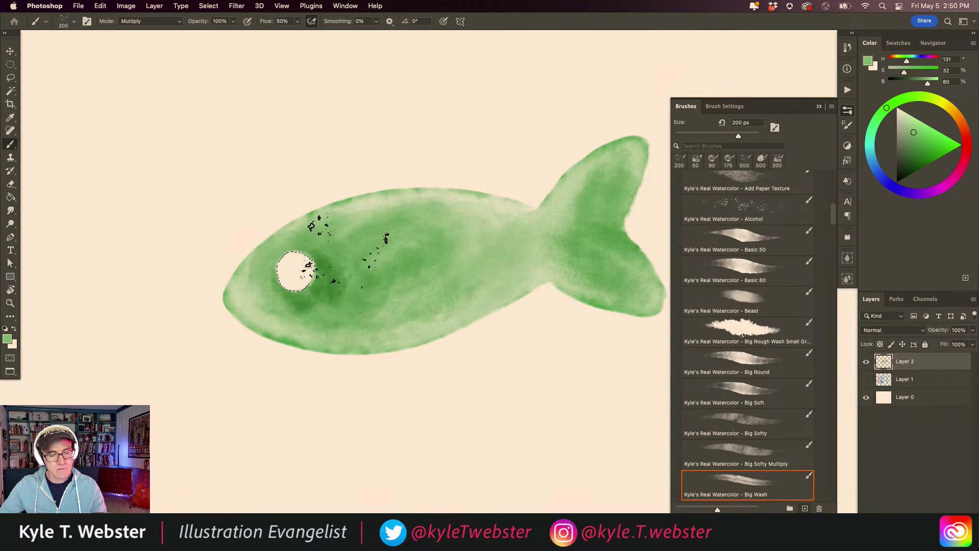
Step: Pick a blue (H 207, S 72, B 74) and paint a pupil inside the fish's eye with Kyle's Real Watercolor - Basic 50
left_click(287, 286, "super")
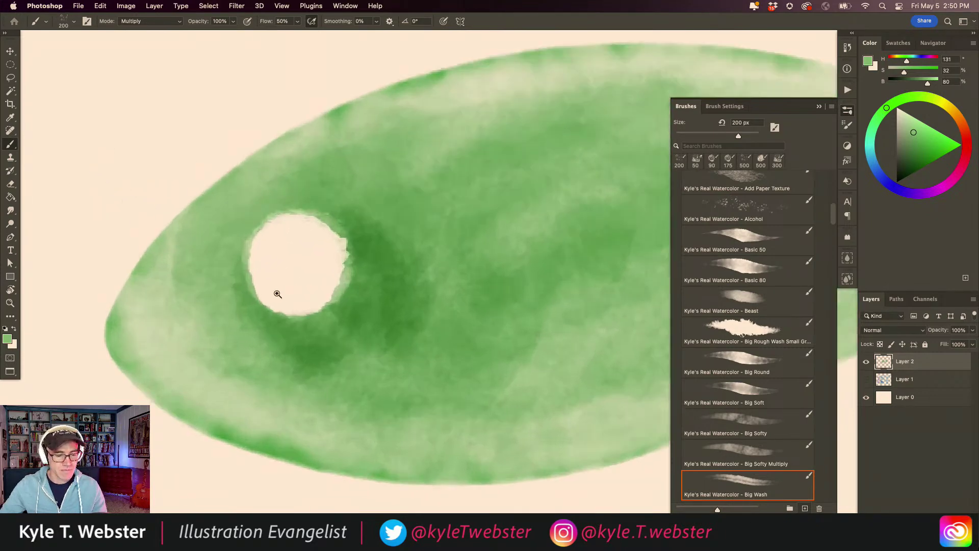
left_click(283, 321, "alt")
left_click(271, 323, "alt")
left_click(268, 324, "alt")
left_click(270, 338, "super")
left_click_drag(255, 328, 245, 320)
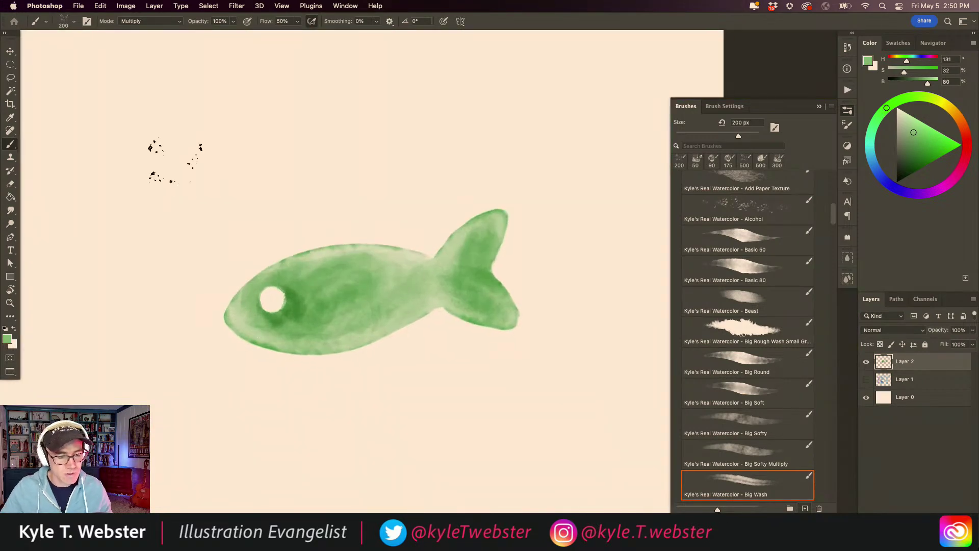
left_click(875, 167)
left_click(931, 146)
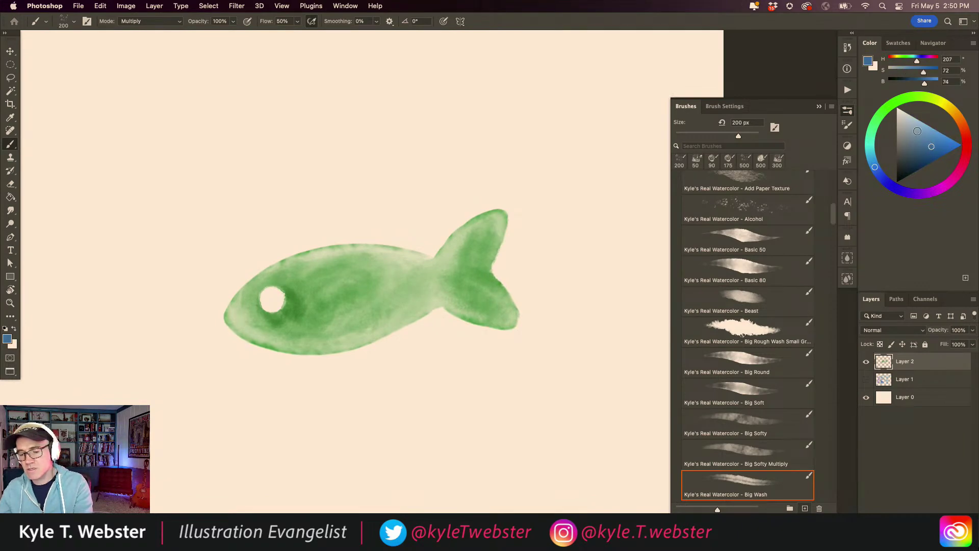
left_click(736, 246)
left_click_drag(272, 299, 272, 299)
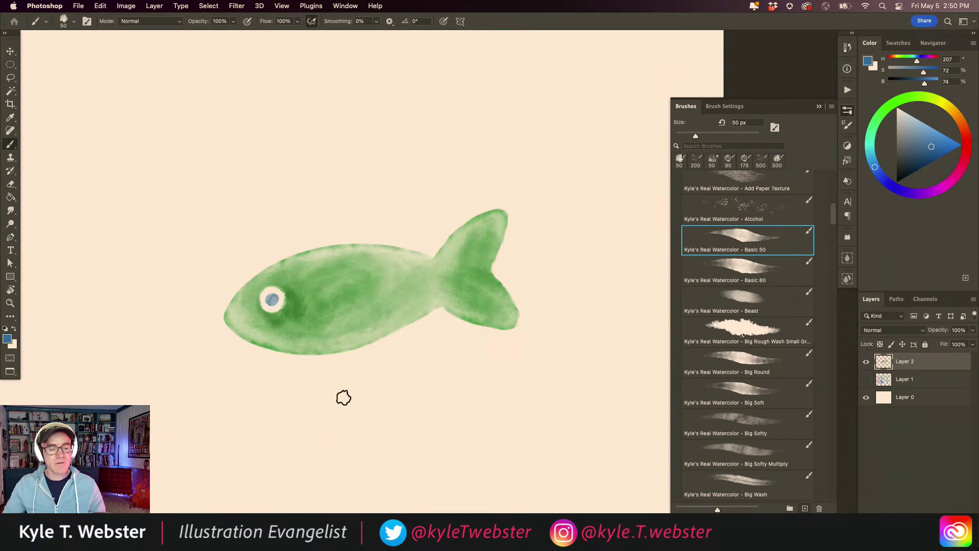
Step: Paint two curved blue gill marks behind the fish's eye with Kyle's Real Watercolor - Basic 80 at 35 px
left_click_drag(270, 300, 301, 286)
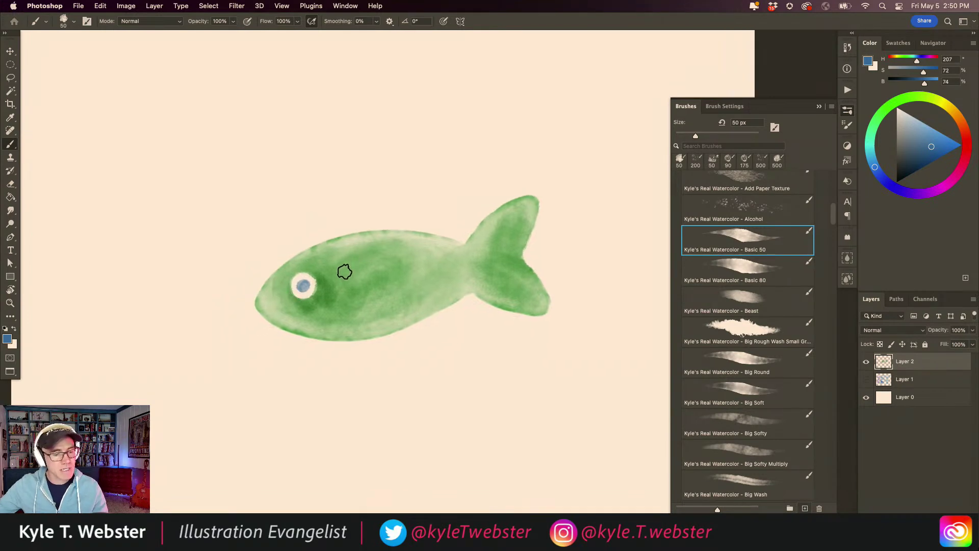
left_click(730, 263)
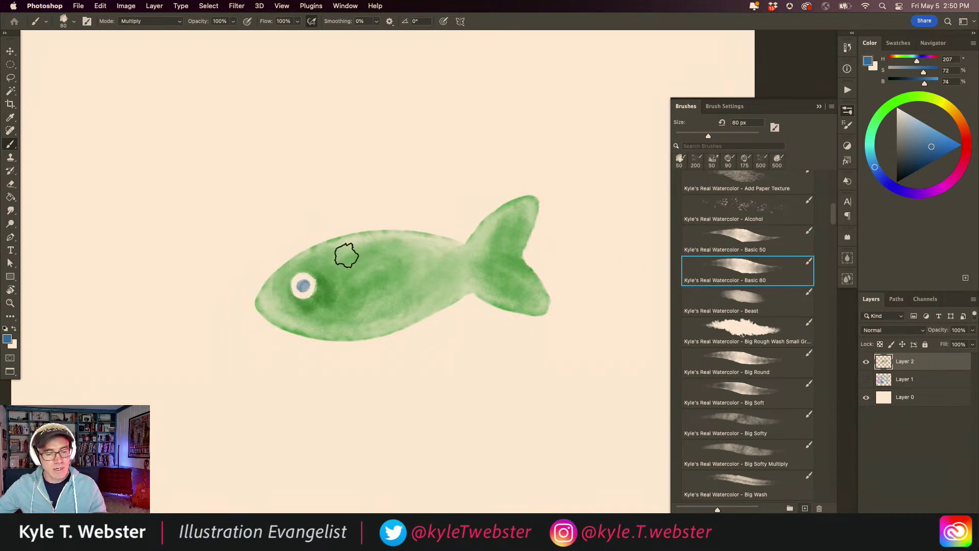
key("p")
key("b")
key("bracketleft")
key("bracketleft")
mouse_move(347, 269)
left_mouse_down()
mouse_move(355, 288)
mouse_move(348, 313)
left_mouse_up()
left_click_drag(373, 266, 376, 294)
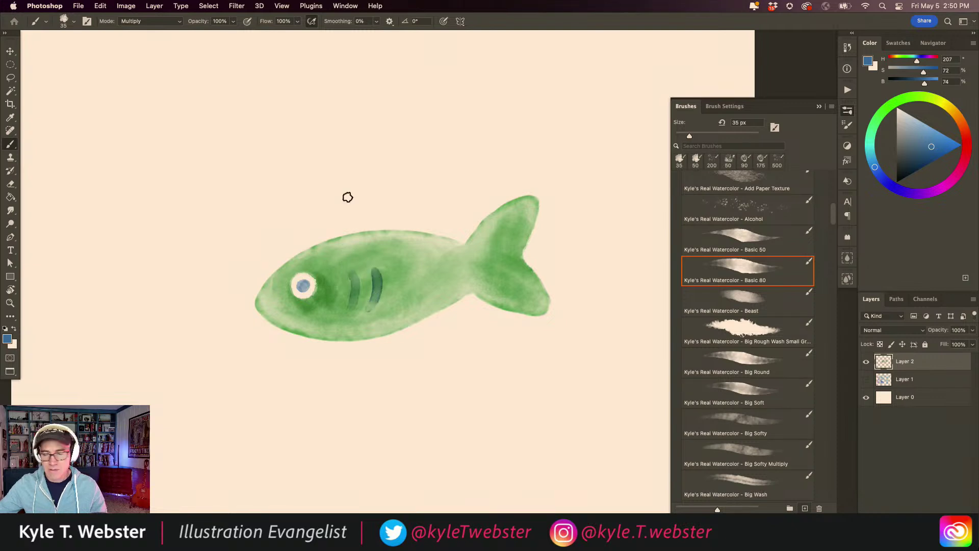
Step: Try and undo an extra stroke near the gills, and layer darker blue dabs over the two gill marks
left_click(336, 293)
left_click_drag(362, 266, 361, 307)
key("super+z")
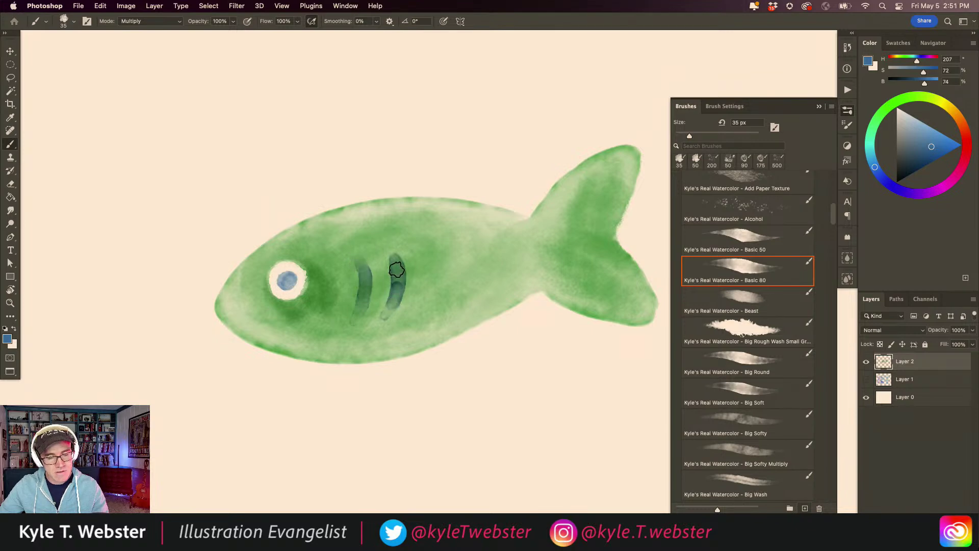
left_click(385, 302)
mouse_move(352, 337)
left_mouse_down()
mouse_move(295, 334)
mouse_move(365, 317)
left_mouse_up()
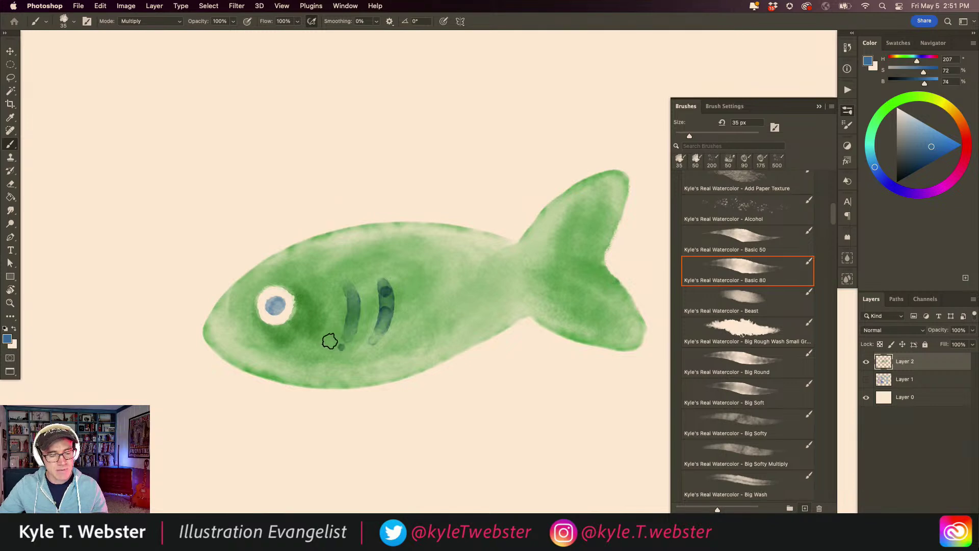
Step: Paint a short blue mouth at the fish's snout with the Basic 80 brush at 20 px
left_click_drag(281, 356, 242, 296)
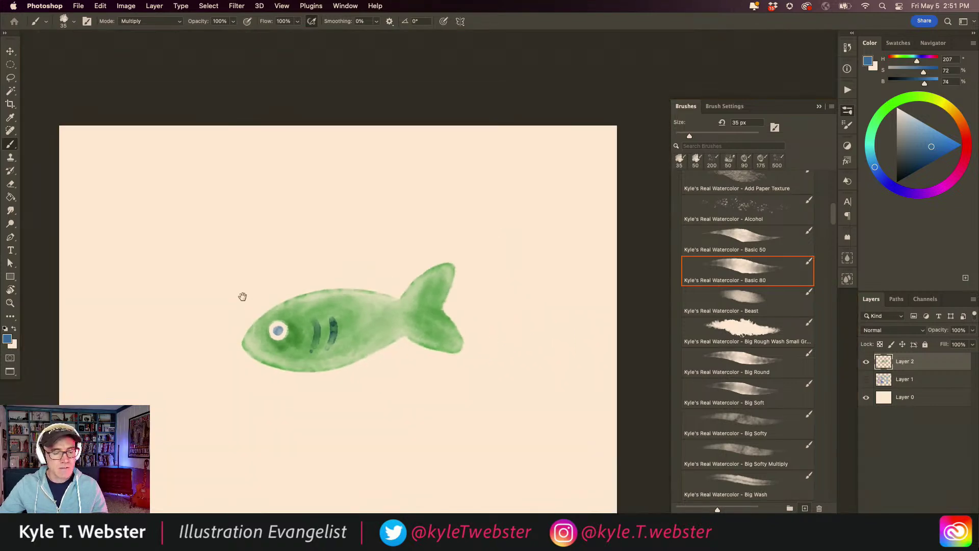
left_click(280, 321)
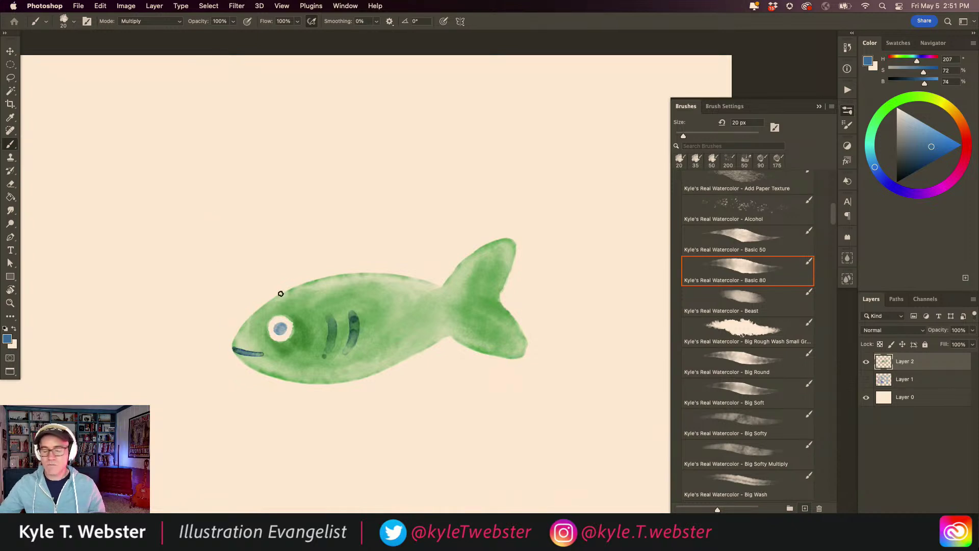
Step: Hide Layer 2 with the fish and add a new empty layer above it
left_click(256, 358, "alt")
left_click_drag(227, 382, 273, 354)
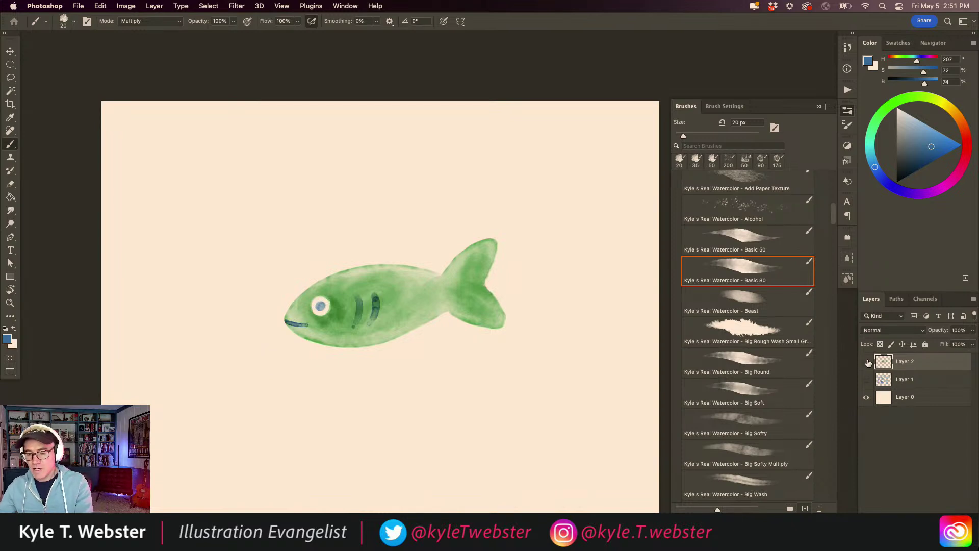
left_click(867, 362)
left_click(945, 540)
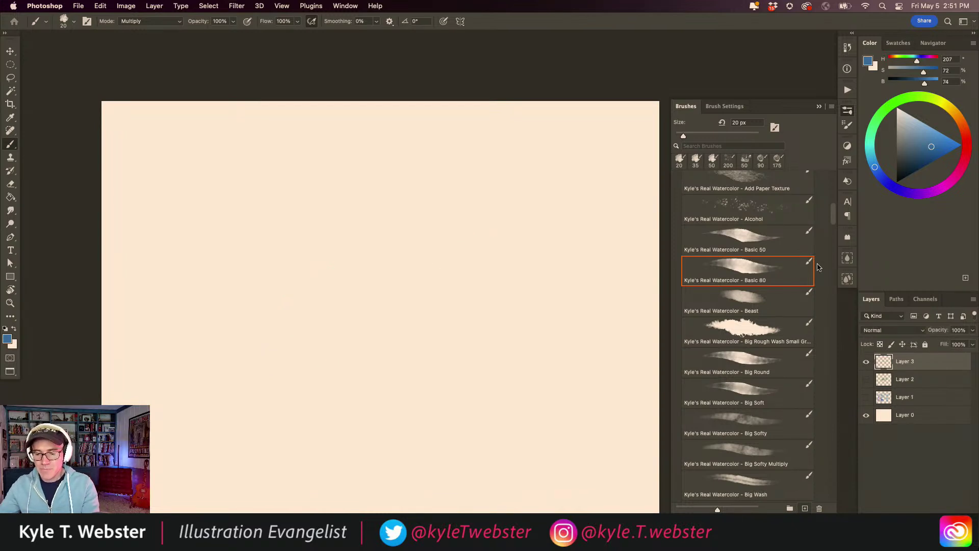
Step: Browse the Kyle's Real Watercolor brush list, previewing Bleeding Textured and Basic 50
scroll(688, 255, "down", 10)
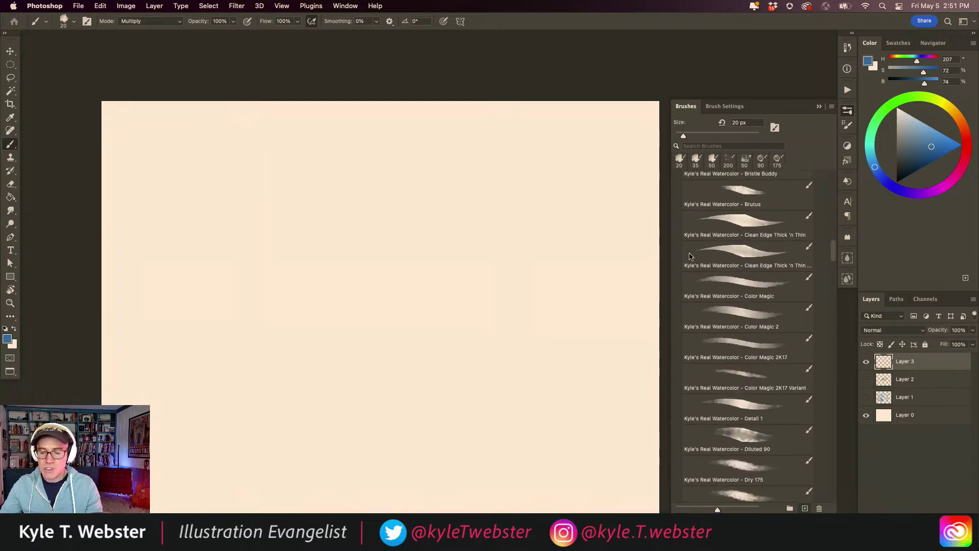
scroll(689, 248, "up", 4)
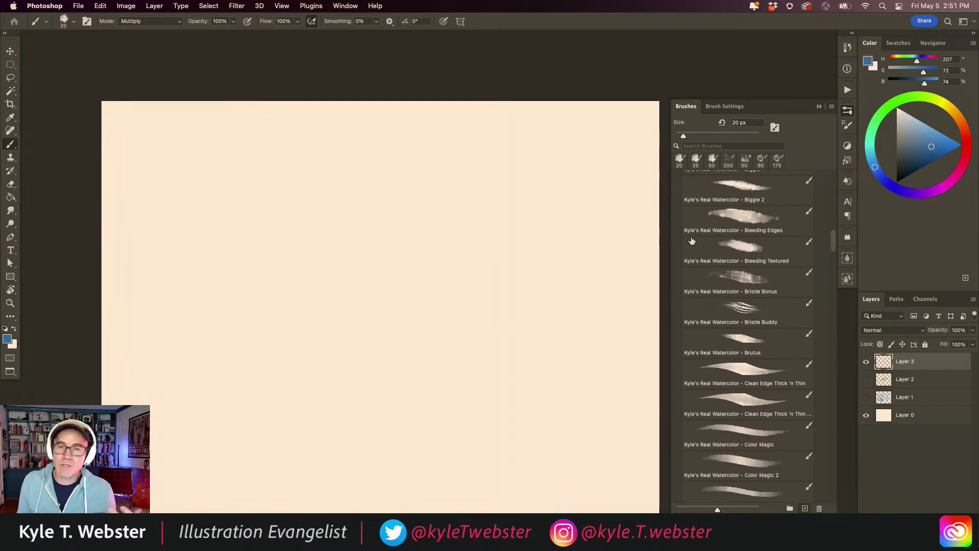
left_click(691, 241)
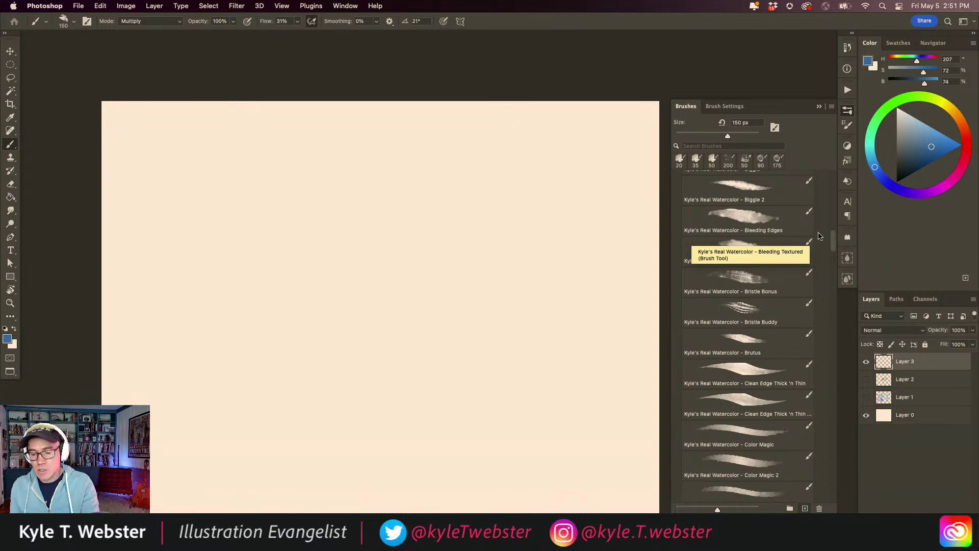
scroll(750, 255, "up", 8)
left_click(728, 216)
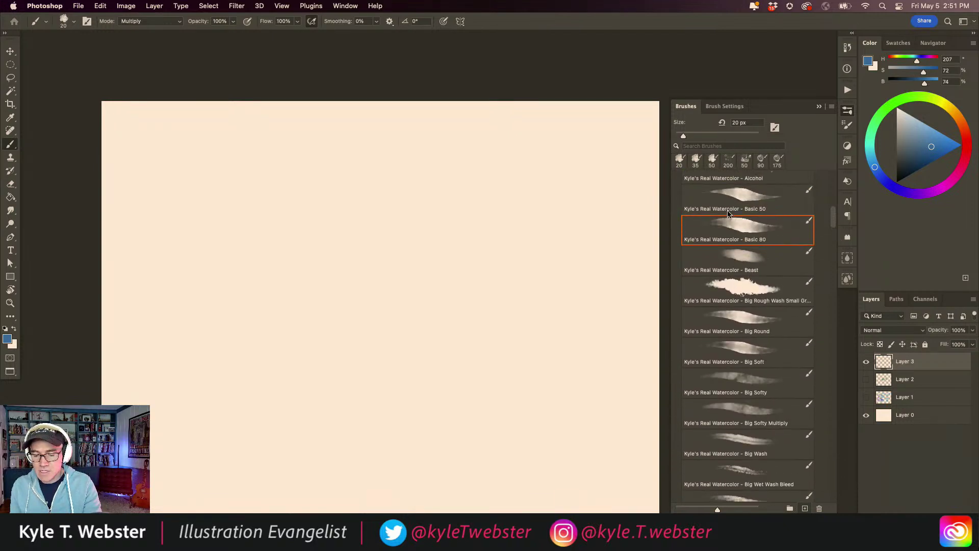
scroll(724, 213, "down", 1)
scroll(714, 209, "up", 5)
scroll(706, 206, "down", 5)
scroll(704, 209, "up", 3)
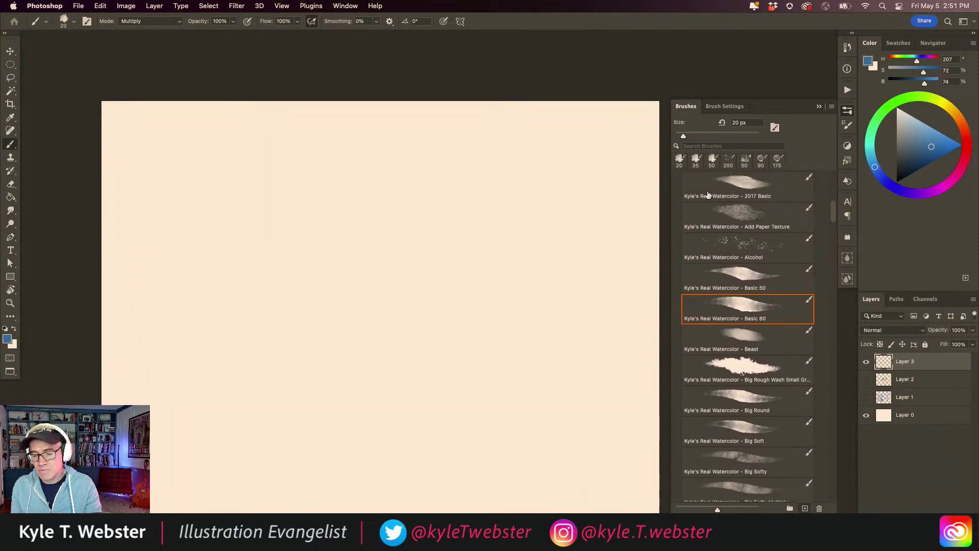
left_click(711, 162)
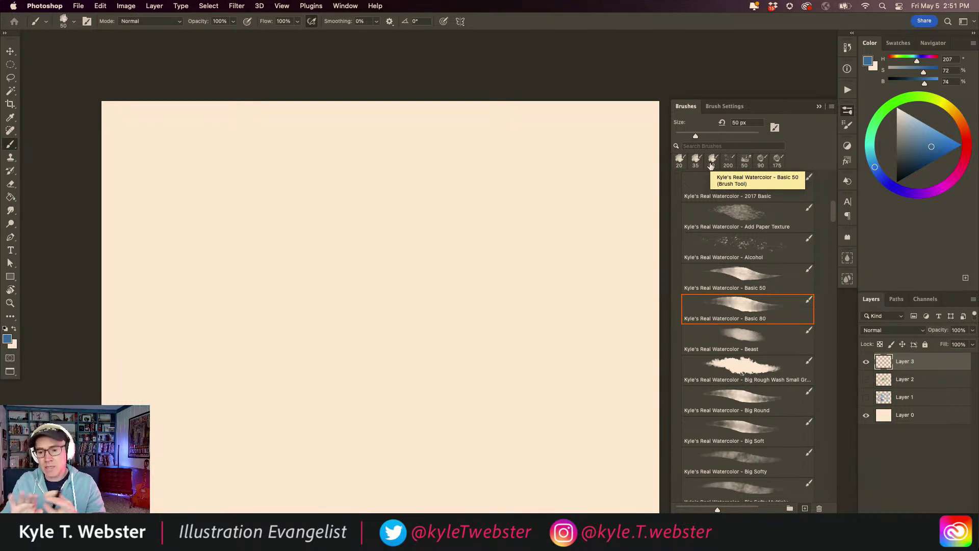
left_click(710, 166)
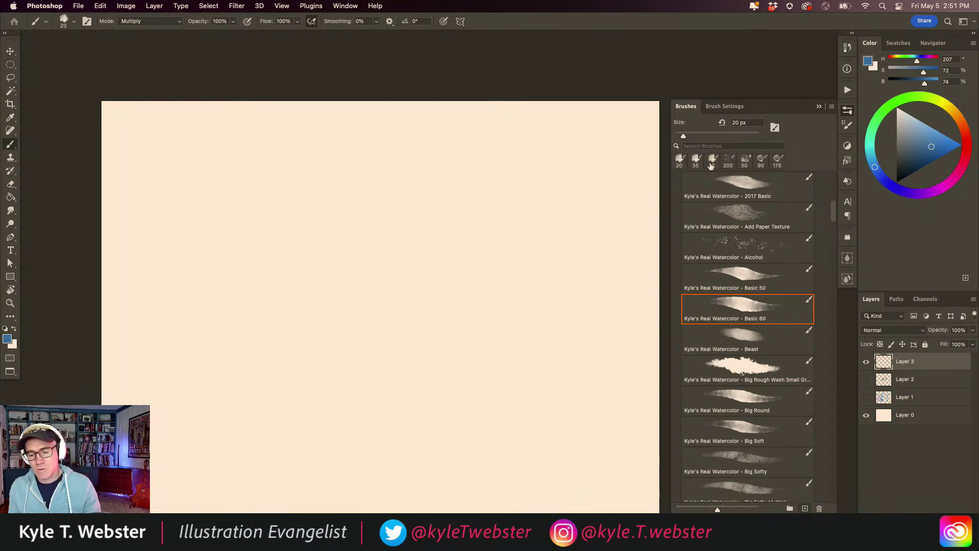
Step: Paint a solid magenta rectangle in the middle of the canvas with Kyle's Real Watercolor - 2017 Basic at 90 px
left_click(739, 186)
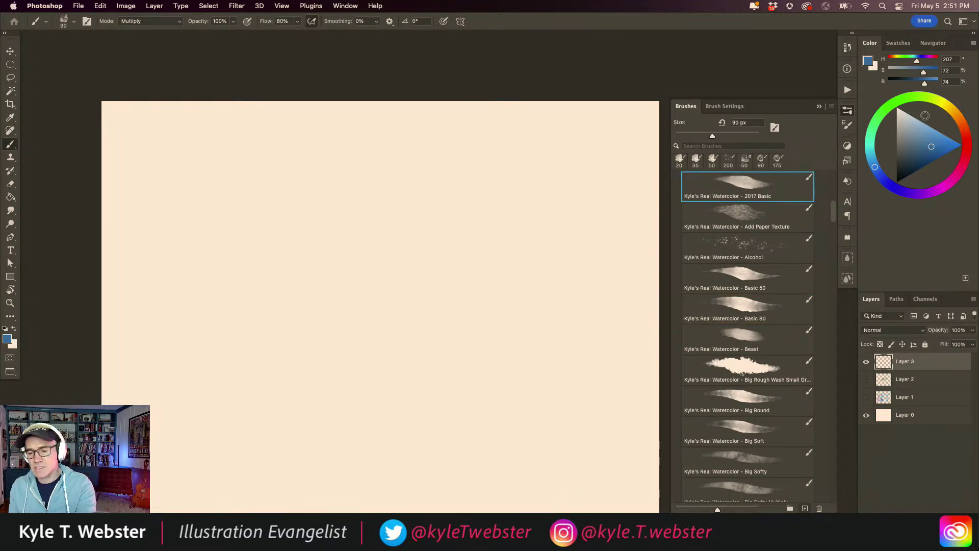
left_click(959, 172)
left_click(937, 137)
mouse_move(437, 286)
left_mouse_down()
mouse_move(345, 290)
mouse_move(336, 341)
mouse_move(411, 345)
mouse_move(440, 340)
mouse_move(437, 291)
mouse_move(431, 332)
mouse_move(376, 330)
mouse_move(350, 300)
mouse_move(335, 331)
mouse_move(391, 321)
left_mouse_up()
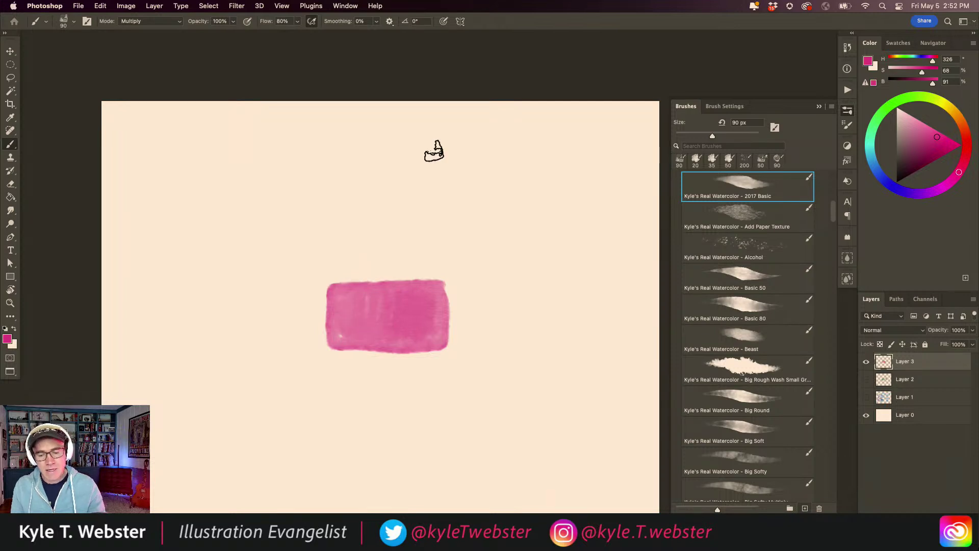
Step: Try splattering magenta speckles over the pink rectangle with the Alcohol brush at 356 px, and undo them
key("period")
key("period")
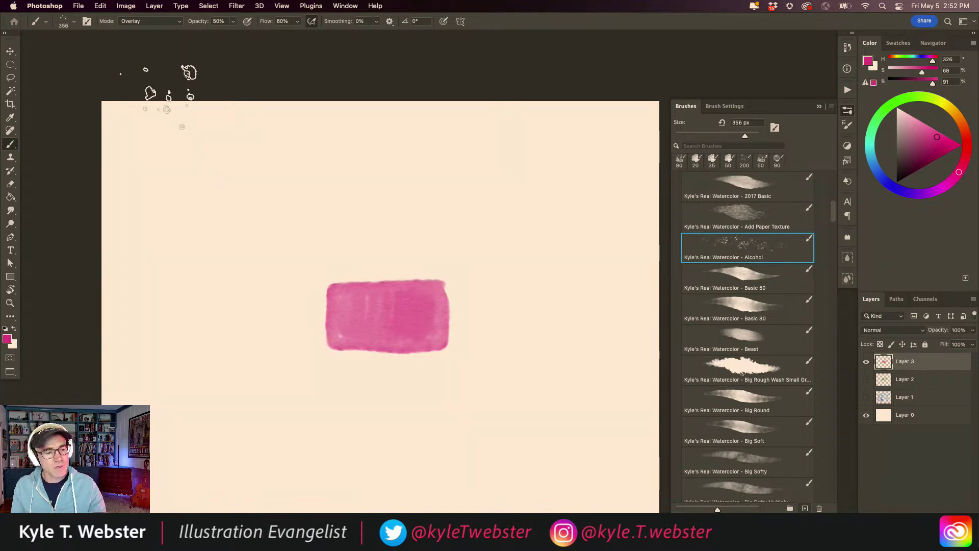
mouse_move(306, 319)
left_mouse_down()
mouse_move(373, 323)
mouse_move(393, 328)
left_mouse_up()
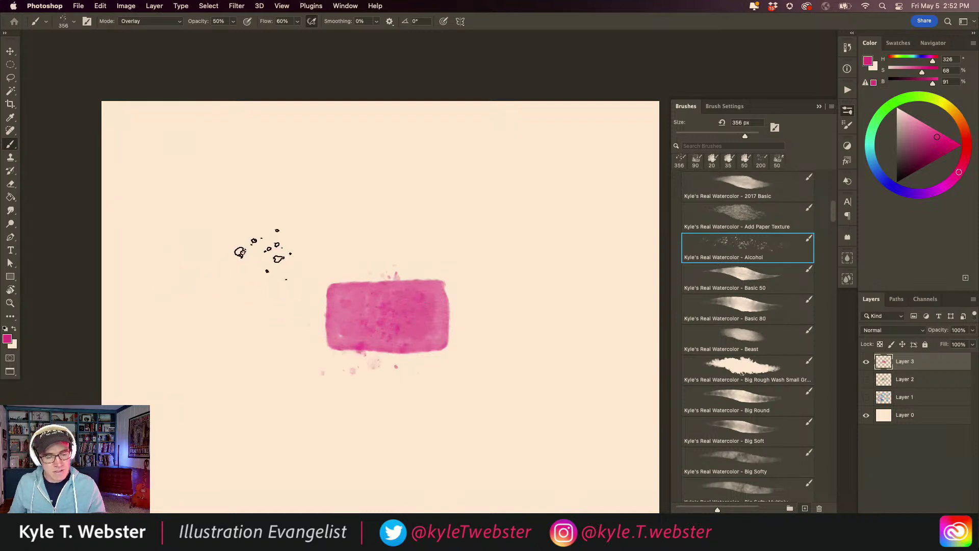
scroll(336, 322, "up", 3)
mouse_move(288, 315)
left_mouse_down()
mouse_move(328, 290)
mouse_move(434, 300)
mouse_move(526, 293)
left_mouse_up()
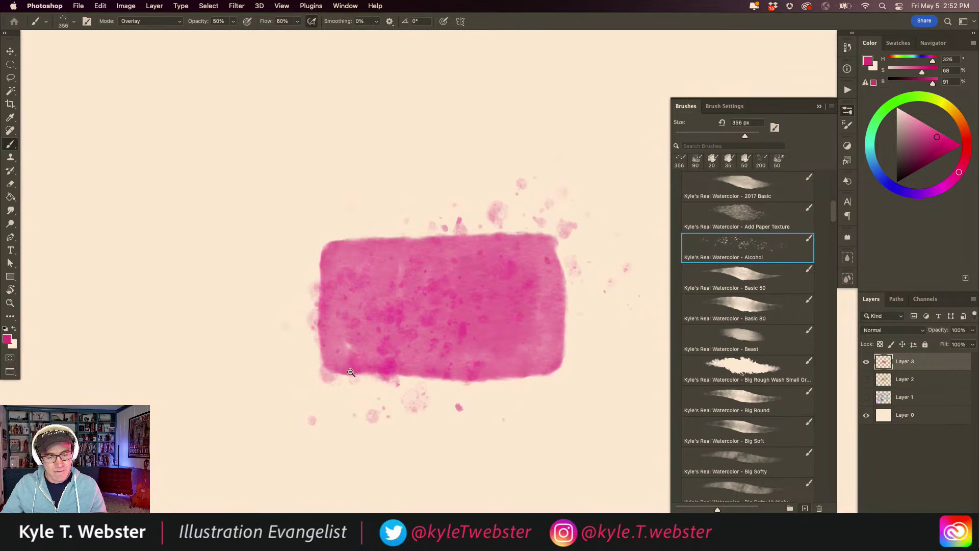
scroll(317, 360, "down", 2)
key("super+z")
key("super+z")
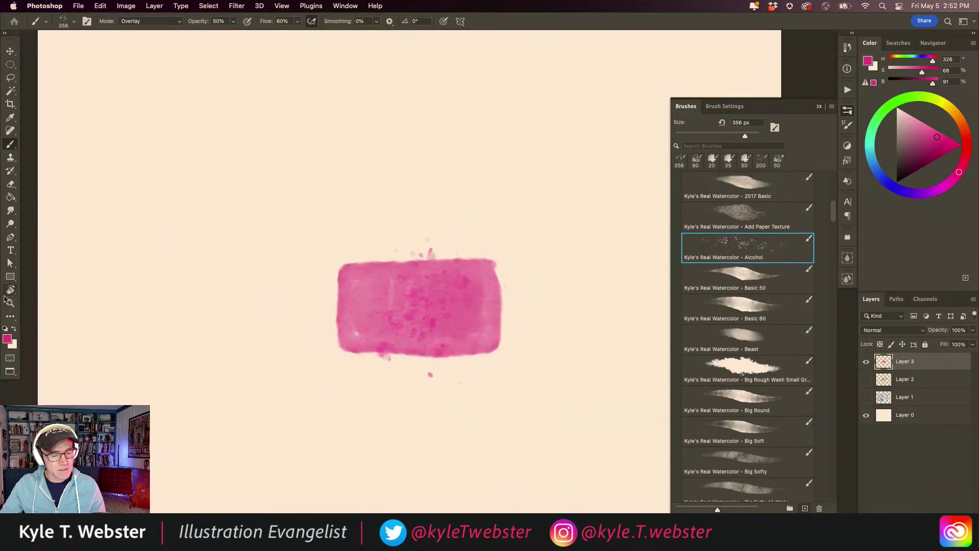
Step: Swap to the white background color and dab light speckles across the pink rectangle with the Alcohol brush at 175 px
left_click(15, 327)
key("bracketleft")
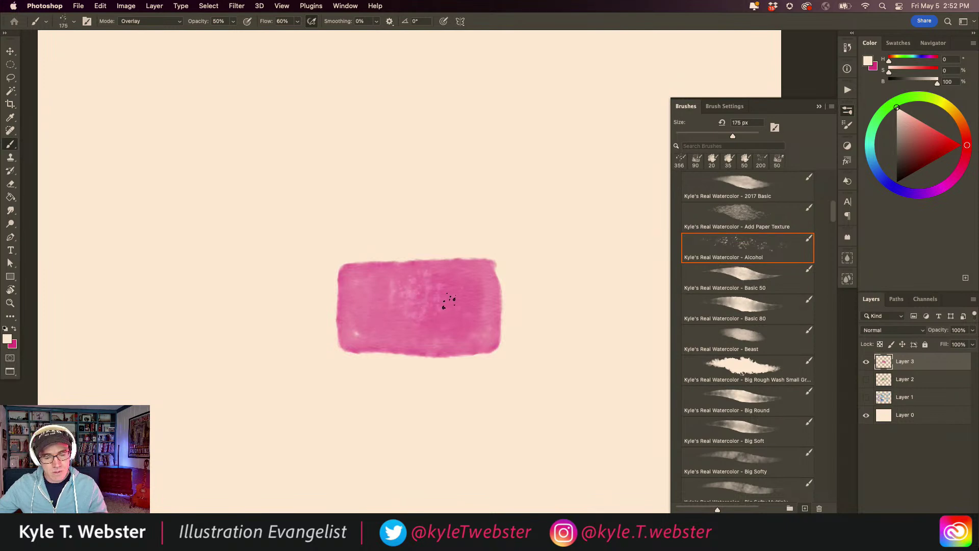
left_click_drag(489, 279, 482, 272)
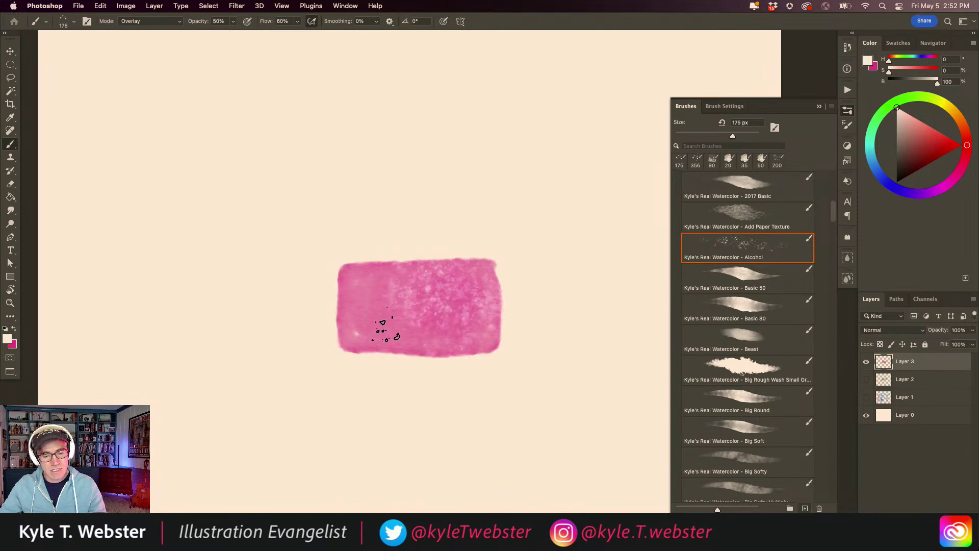
mouse_move(386, 351)
left_mouse_down()
mouse_move(438, 351)
mouse_move(329, 367)
mouse_move(346, 360)
mouse_move(300, 338)
mouse_move(238, 266)
left_mouse_up()
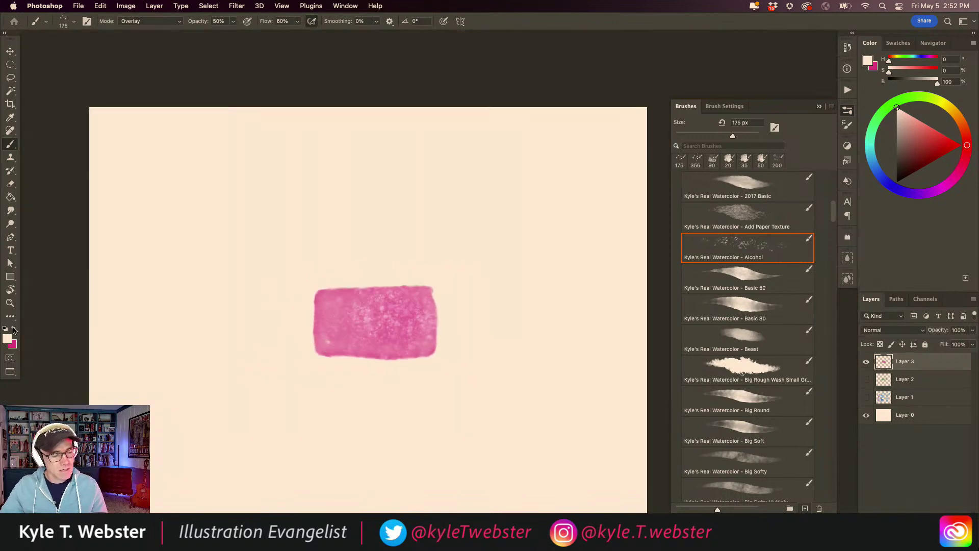
Step: Swap back to magenta and layer darker Alcohol speckles over the center of the rectangle at 175 px
key("x")
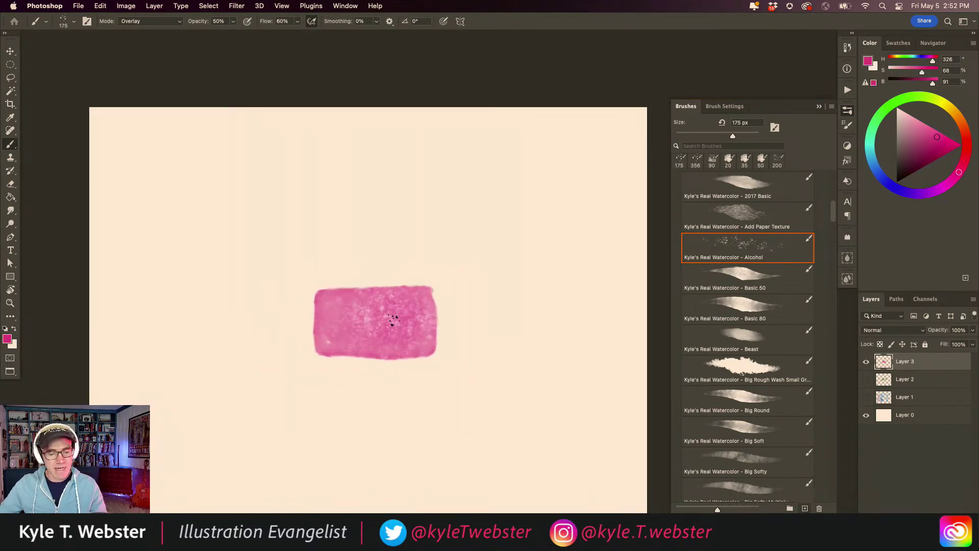
left_click_drag(375, 306, 354, 314)
left_click(351, 345, "super")
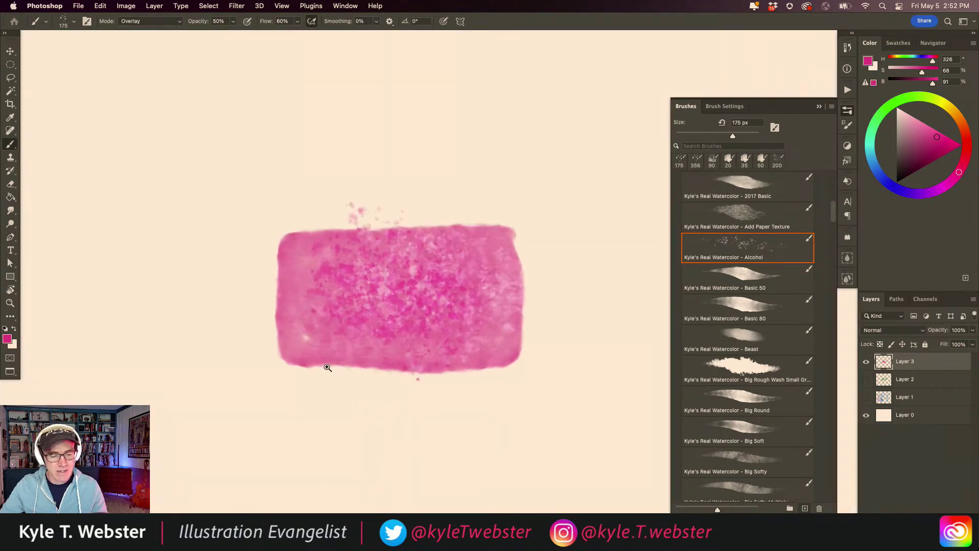
left_click(344, 353, "alt+super")
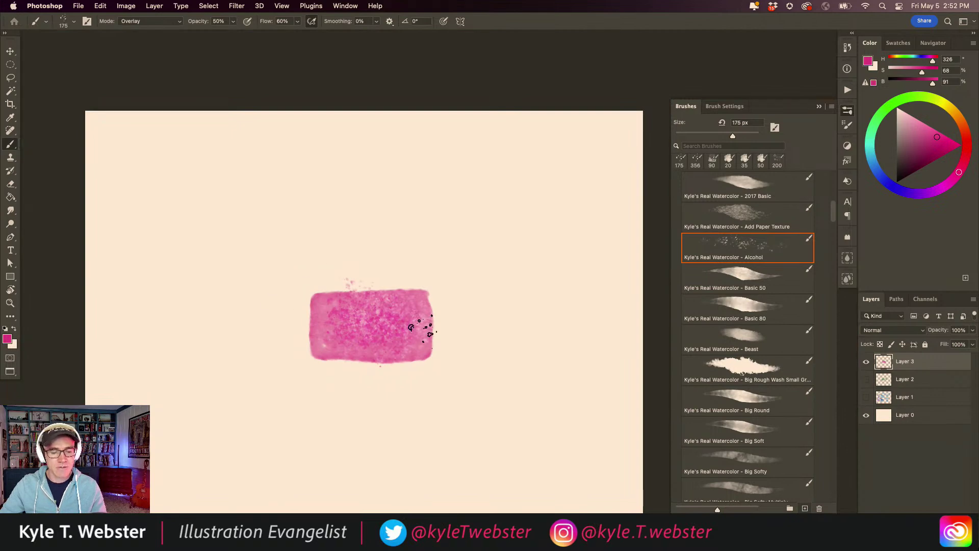
left_click_drag(391, 322, 348, 270)
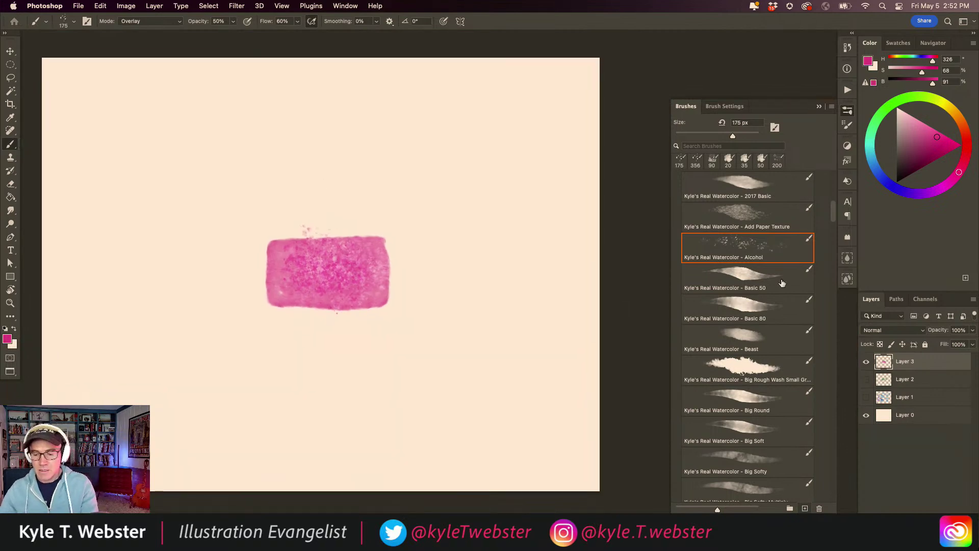
Step: Move the speckled pink rectangle toward the canvas's upper-right area and return to the Brush tool
scroll(705, 248, "down", 10)
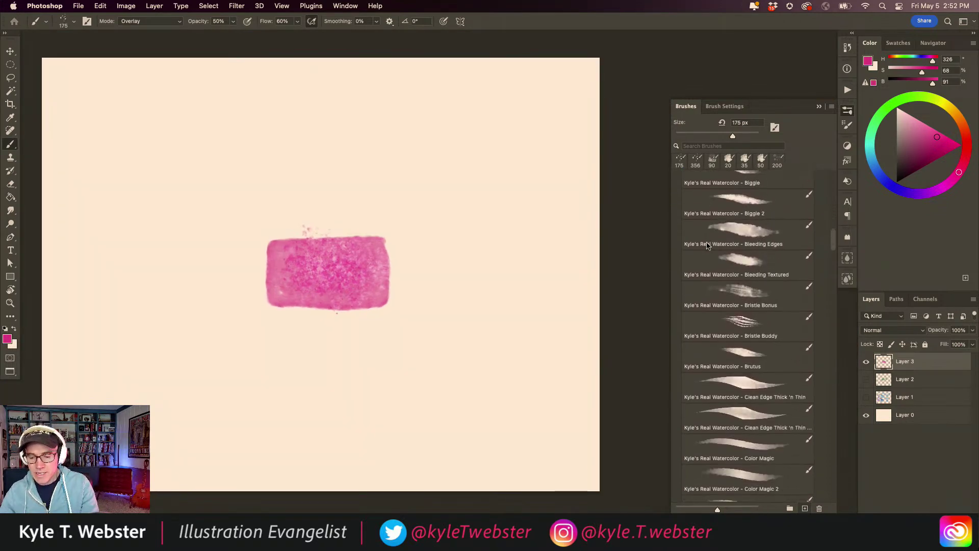
scroll(705, 248, "down", 5)
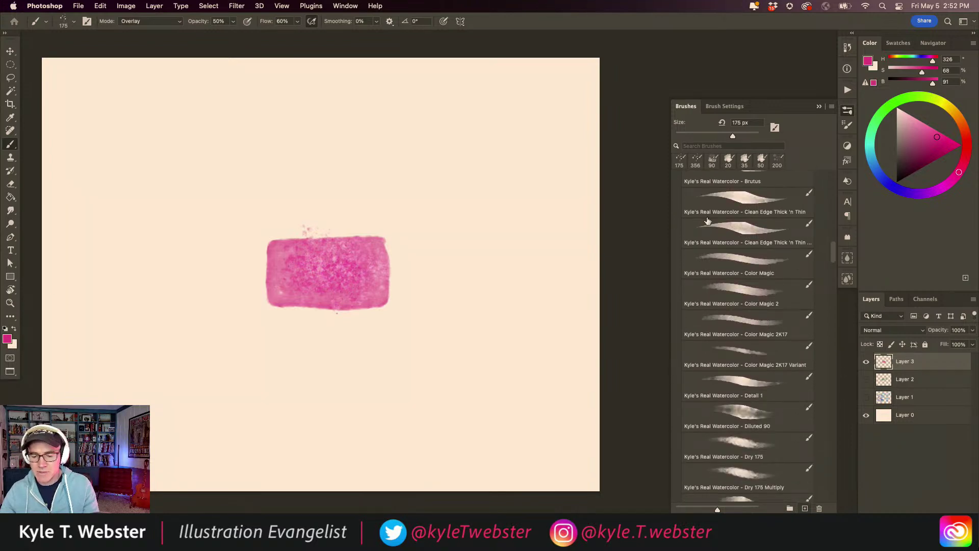
left_click_drag(510, 287, 582, 300)
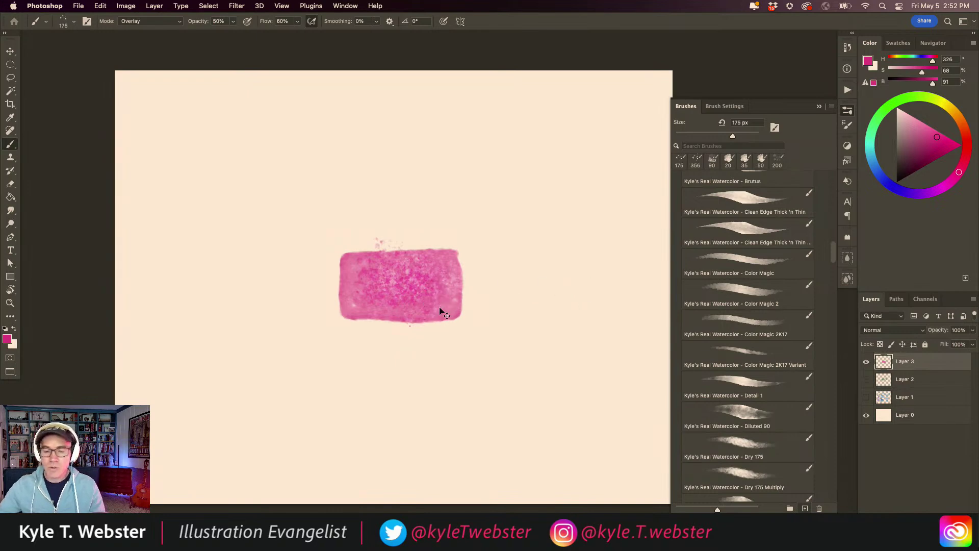
key("v")
left_click_drag(363, 291, 499, 215)
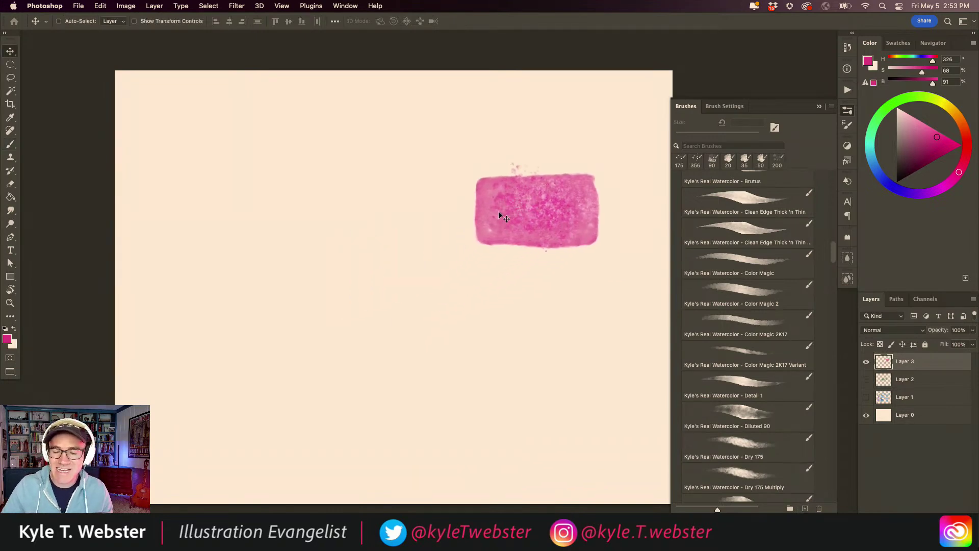
key("b")
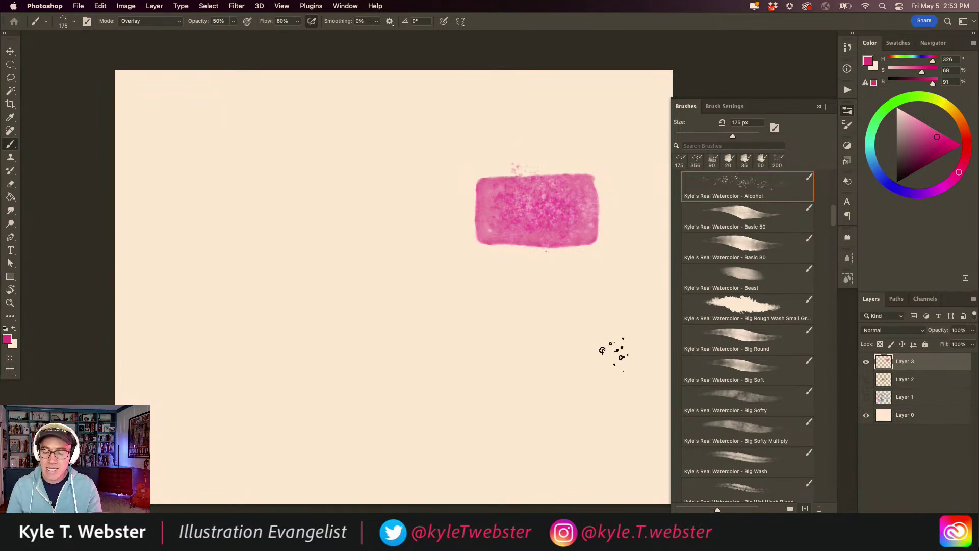
Step: Choose the Kyle's Real Watercolor - Color Magic 2K17 Variant brush at 334 px
left_click_drag(832, 216, 698, 249)
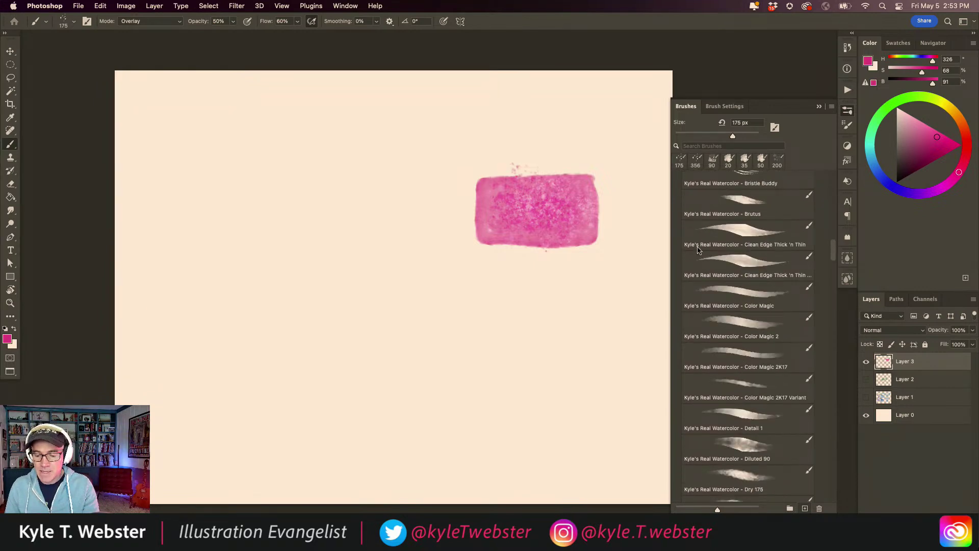
scroll(698, 249, "down", 1)
left_click(729, 376)
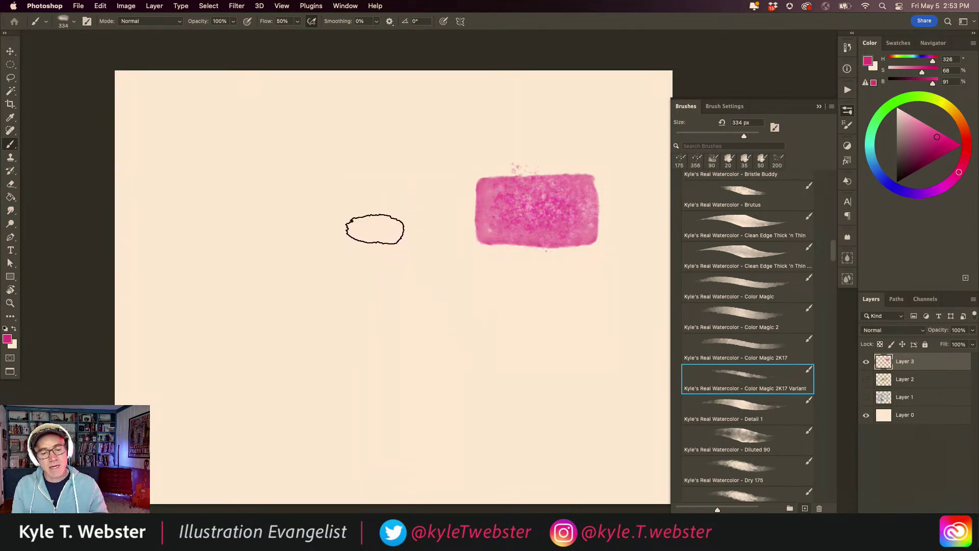
Step: Try painting a tall magenta block beside the speckled rectangle, inspect its texture, and undo it
mouse_move(372, 225)
left_mouse_down()
mouse_move(376, 350)
mouse_move(361, 232)
mouse_move(344, 243)
mouse_move(341, 353)
mouse_move(342, 233)
mouse_move(328, 228)
mouse_move(318, 283)
mouse_move(324, 359)
mouse_move(353, 362)
mouse_move(373, 335)
mouse_move(367, 227)
mouse_move(333, 221)
mouse_move(317, 257)
mouse_move(330, 369)
mouse_move(379, 355)
mouse_move(379, 301)
mouse_move(372, 246)
mouse_move(363, 292)
mouse_move(360, 246)
mouse_move(352, 300)
mouse_move(356, 244)
mouse_move(346, 298)
mouse_move(349, 232)
mouse_move(341, 280)
mouse_move(354, 245)
mouse_move(332, 239)
mouse_move(348, 265)
mouse_move(338, 223)
mouse_move(330, 259)
mouse_move(348, 260)
mouse_move(334, 221)
mouse_move(341, 254)
mouse_move(362, 246)
mouse_move(360, 226)
mouse_move(371, 245)
mouse_move(364, 221)
mouse_move(321, 216)
mouse_move(366, 221)
mouse_move(367, 269)
mouse_move(372, 212)
mouse_move(376, 251)
mouse_move(362, 206)
mouse_move(352, 260)
mouse_move(331, 231)
mouse_move(327, 267)
mouse_move(318, 218)
mouse_move(319, 268)
mouse_move(317, 232)
mouse_move(330, 208)
mouse_move(367, 201)
mouse_move(319, 203)
mouse_move(368, 201)
mouse_move(351, 212)
mouse_move(354, 190)
mouse_move(319, 223)
left_mouse_up()
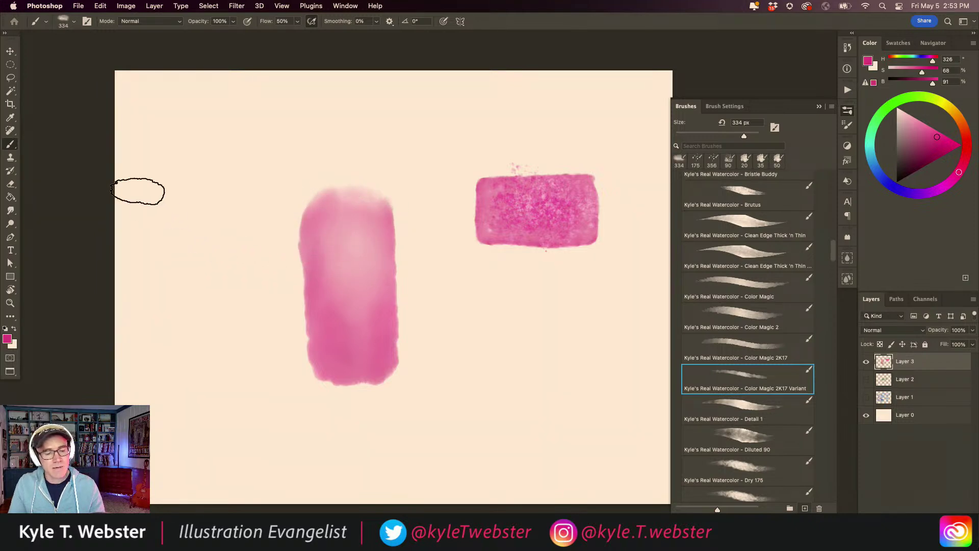
left_click(320, 302, "super")
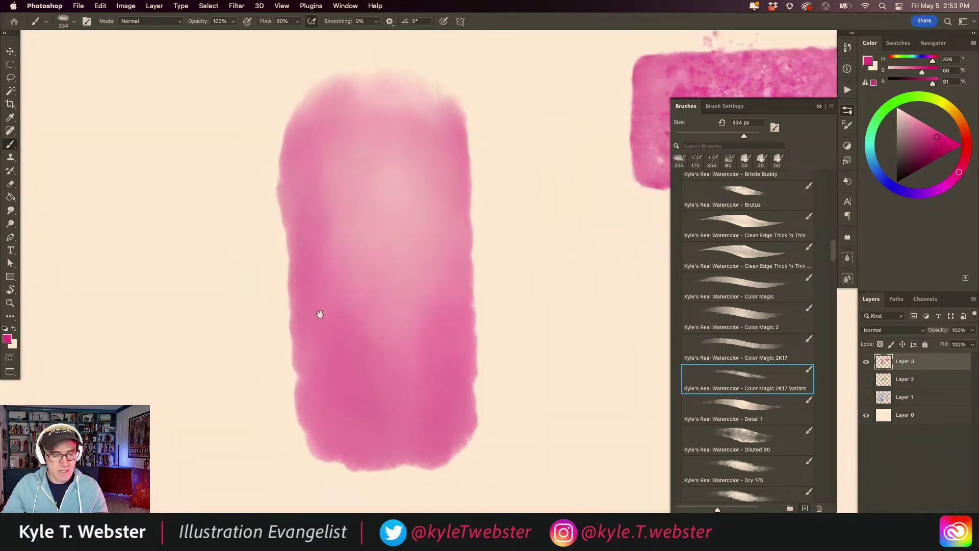
left_click(325, 320, "alt+super")
key("super+z")
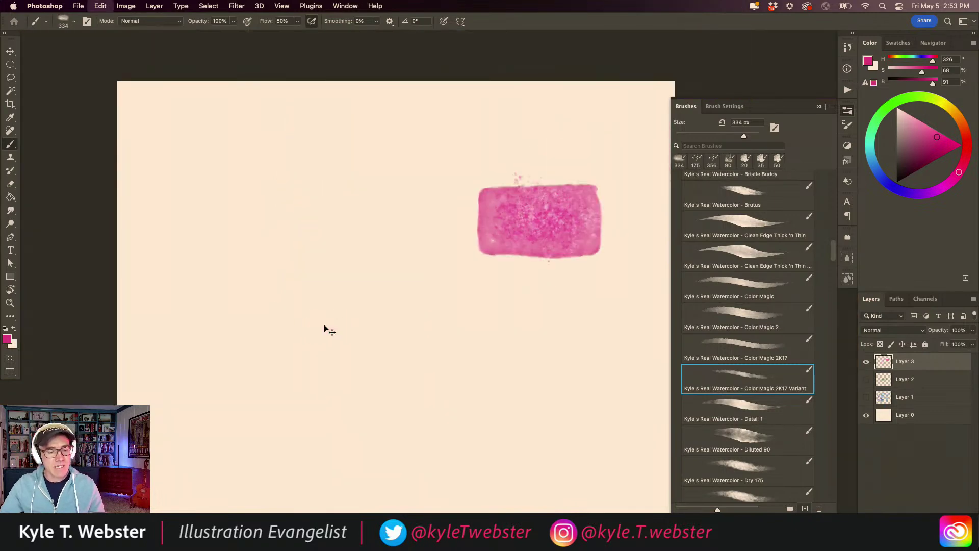
Step: Set the background color to blue #004ad1 and return to the Brush tool
left_click(13, 345)
left_click(210, 293)
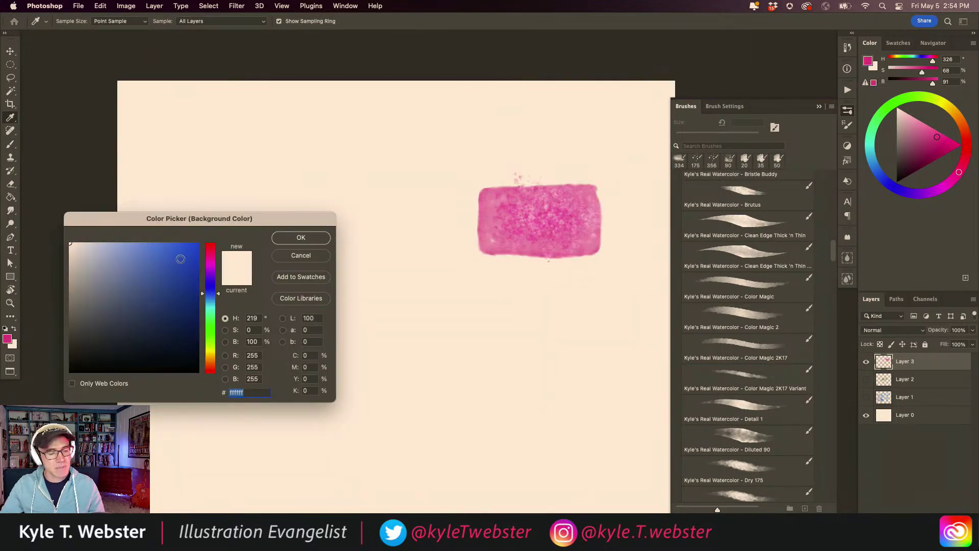
left_click(192, 252)
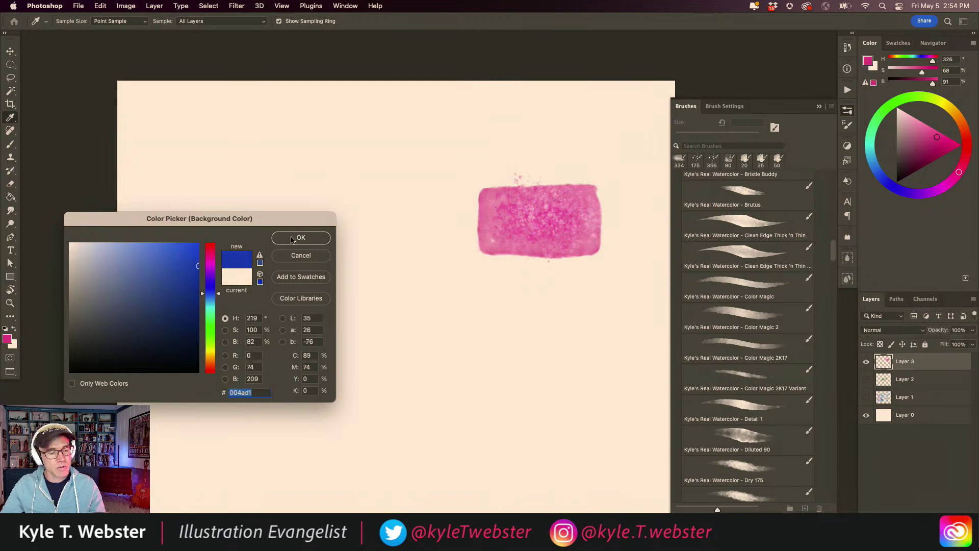
left_click(296, 238)
key("b")
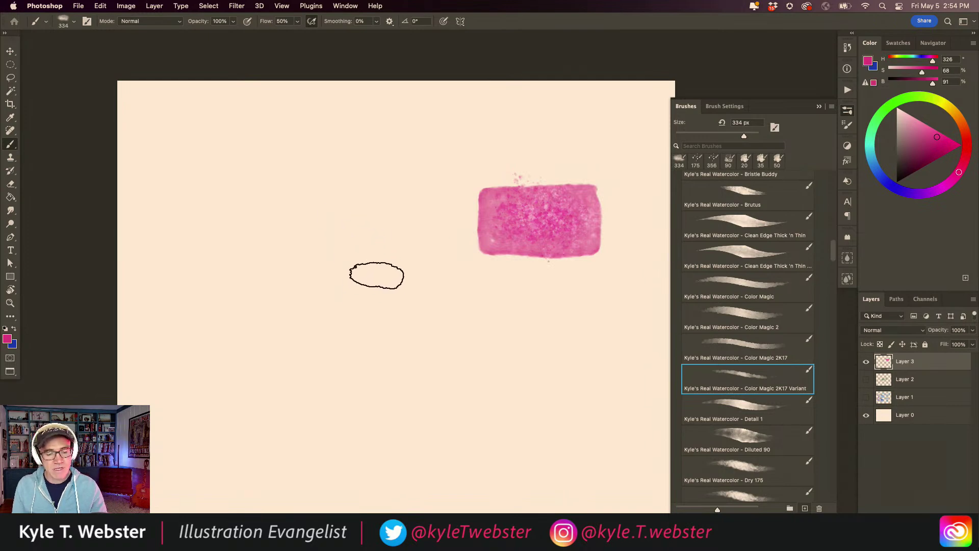
Step: Paint a tall block blending magenta and blue near the canvas center with Color Magic 2K17 Variant at 334 px
mouse_move(373, 268)
left_mouse_down()
mouse_move(370, 391)
mouse_move(366, 291)
mouse_move(359, 267)
mouse_move(354, 387)
mouse_move(348, 299)
mouse_move(335, 270)
mouse_move(340, 394)
mouse_move(336, 276)
mouse_move(349, 285)
mouse_move(357, 393)
mouse_move(367, 261)
mouse_move(368, 387)
mouse_move(375, 265)
mouse_move(386, 296)
left_mouse_up()
left_click_drag(389, 364, 367, 304)
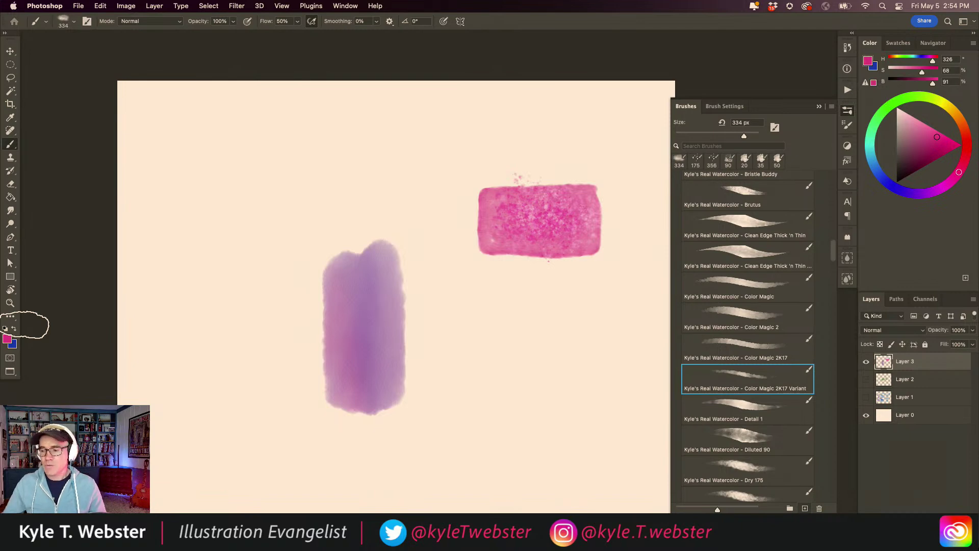
scroll(328, 388, "up", 5)
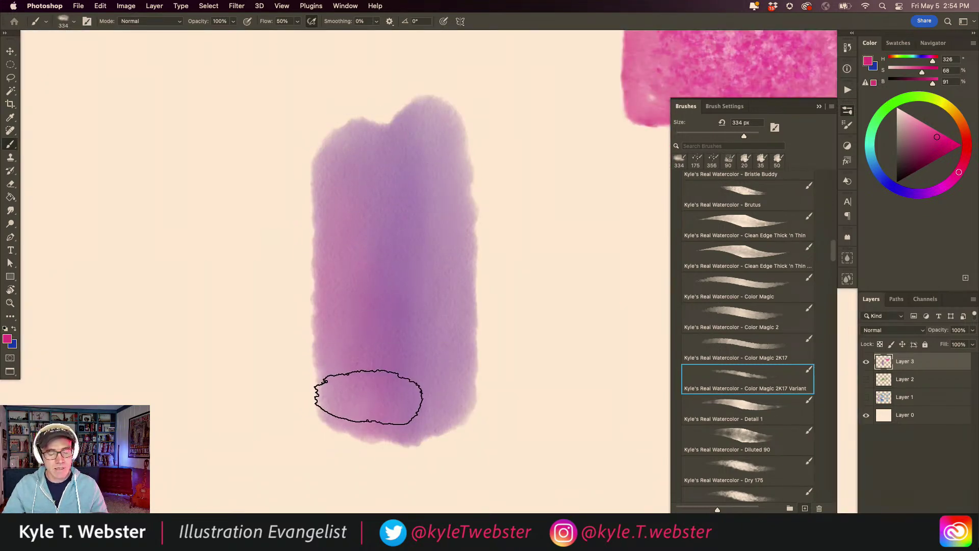
Step: Paint a wide horizontal block blending magenta and blue below the speckled rectangle with Color Magic 2K17 Variant at 334 px
left_click(350, 397, "alt")
left_click_drag(350, 396, 272, 359)
mouse_move(608, 296)
left_mouse_down()
mouse_move(569, 354)
mouse_move(566, 300)
mouse_move(534, 349)
mouse_move(547, 286)
mouse_move(518, 324)
mouse_move(497, 295)
mouse_move(467, 336)
mouse_move(474, 280)
mouse_move(437, 344)
mouse_move(450, 275)
mouse_move(416, 341)
mouse_move(423, 283)
mouse_move(388, 339)
mouse_move(558, 358)
mouse_move(590, 313)
mouse_move(586, 285)
mouse_move(454, 278)
mouse_move(418, 300)
mouse_move(414, 322)
mouse_move(452, 349)
mouse_move(579, 305)
mouse_move(546, 325)
mouse_move(526, 287)
mouse_move(465, 337)
left_mouse_up()
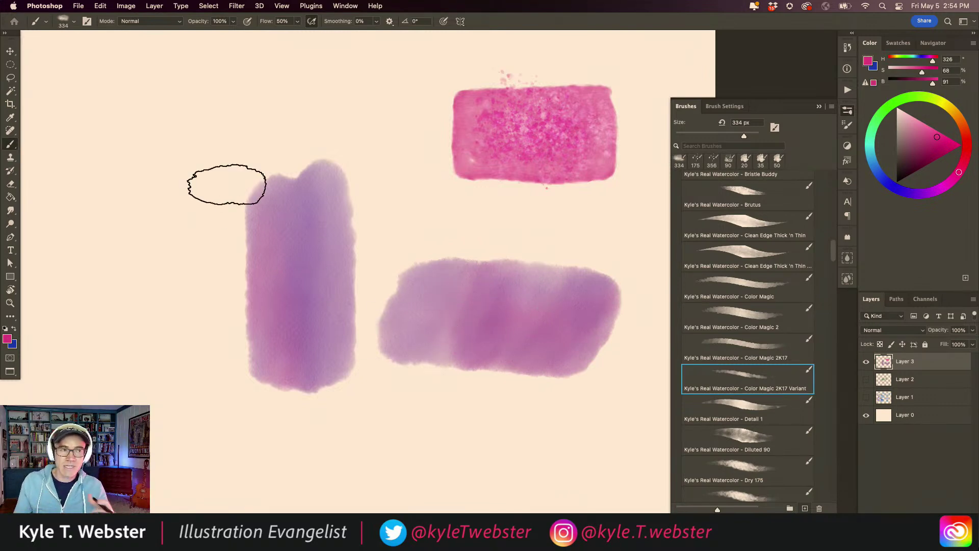
Step: Paint a block beside the tall purple one that grades downward from strong magenta through purple to pale blue
scroll(339, 339, "left", 5)
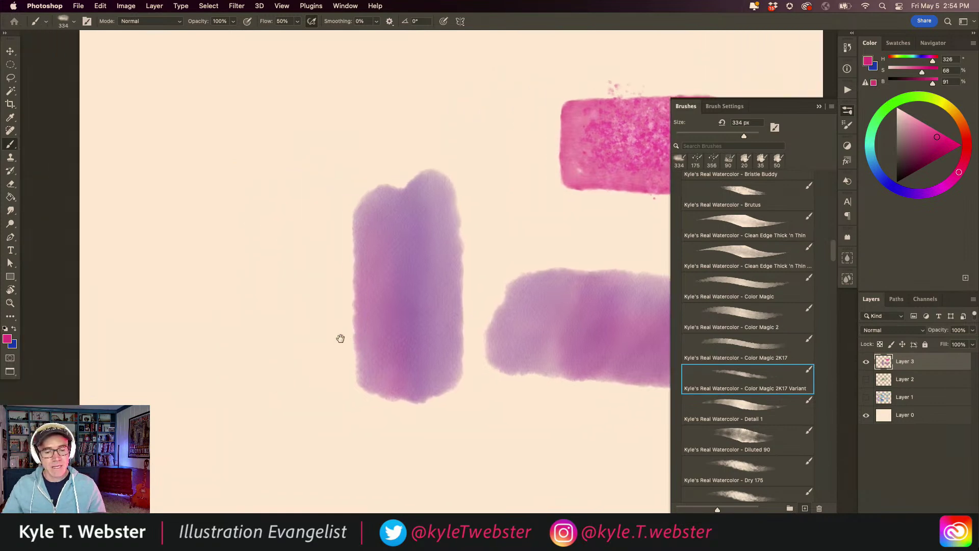
scroll(302, 323, "left", 4)
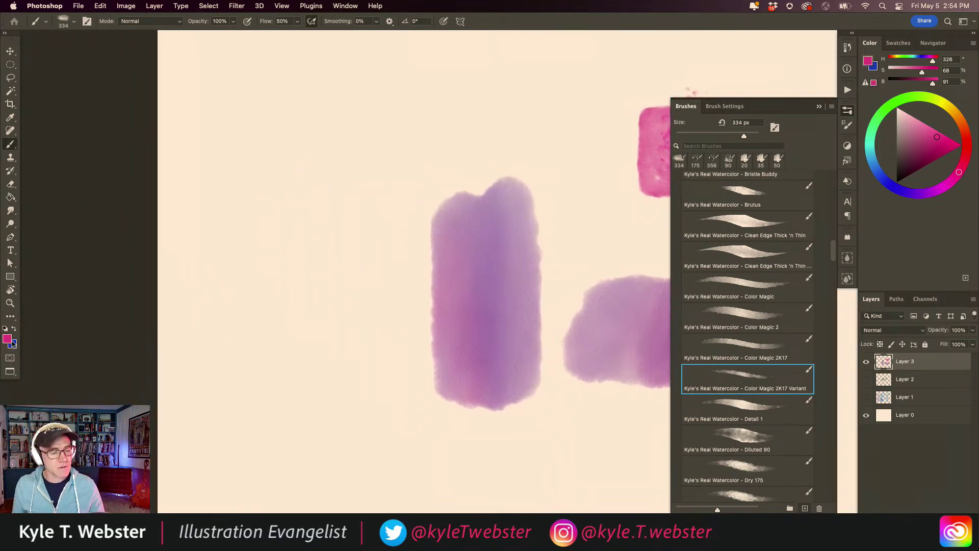
mouse_move(361, 203)
left_mouse_down()
mouse_move(254, 206)
mouse_move(351, 213)
mouse_move(255, 223)
mouse_move(350, 233)
mouse_move(274, 245)
mouse_move(340, 258)
mouse_move(296, 279)
mouse_move(341, 296)
mouse_move(263, 306)
mouse_move(351, 324)
mouse_move(249, 333)
mouse_move(343, 350)
mouse_move(277, 361)
mouse_move(321, 384)
mouse_move(273, 399)
mouse_move(336, 404)
mouse_move(277, 411)
left_mouse_up()
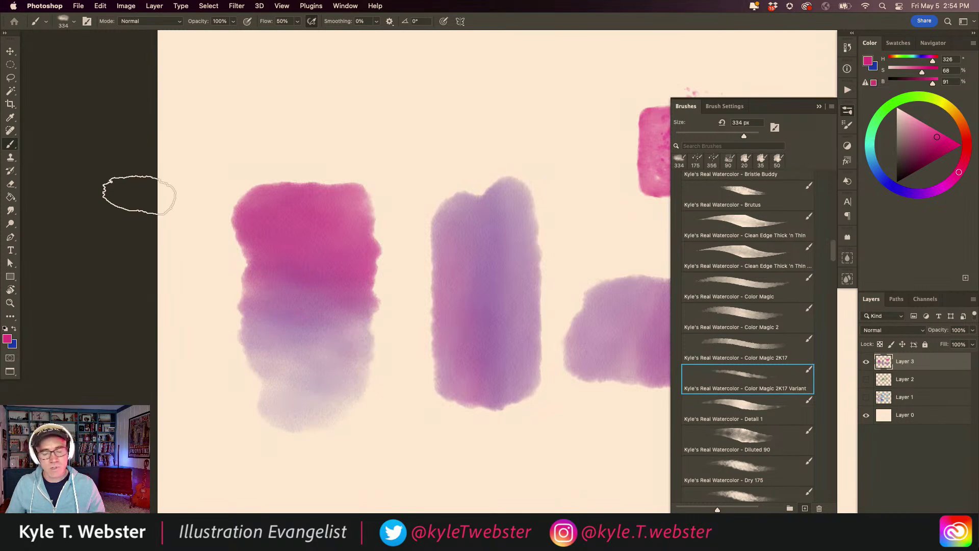
left_click(282, 334, "super")
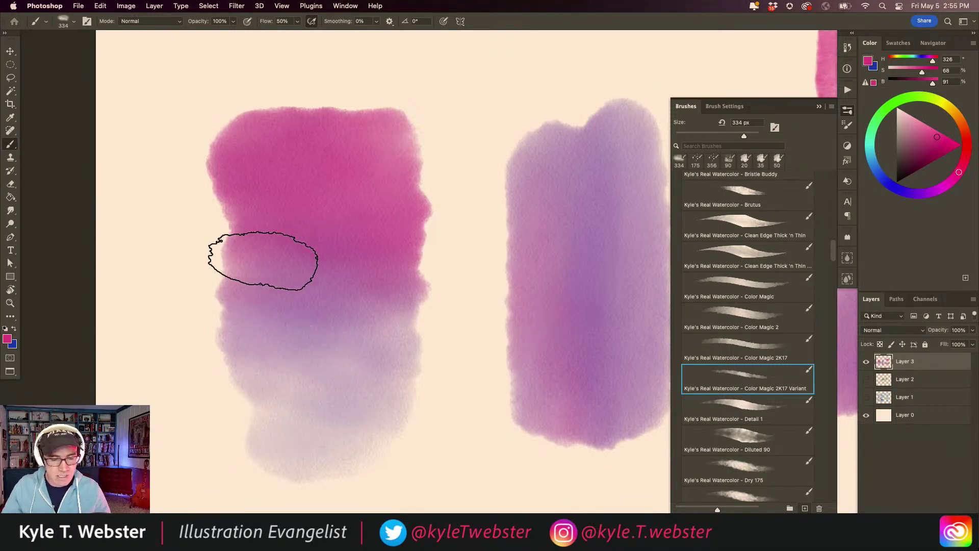
left_click(316, 368, "alt+super")
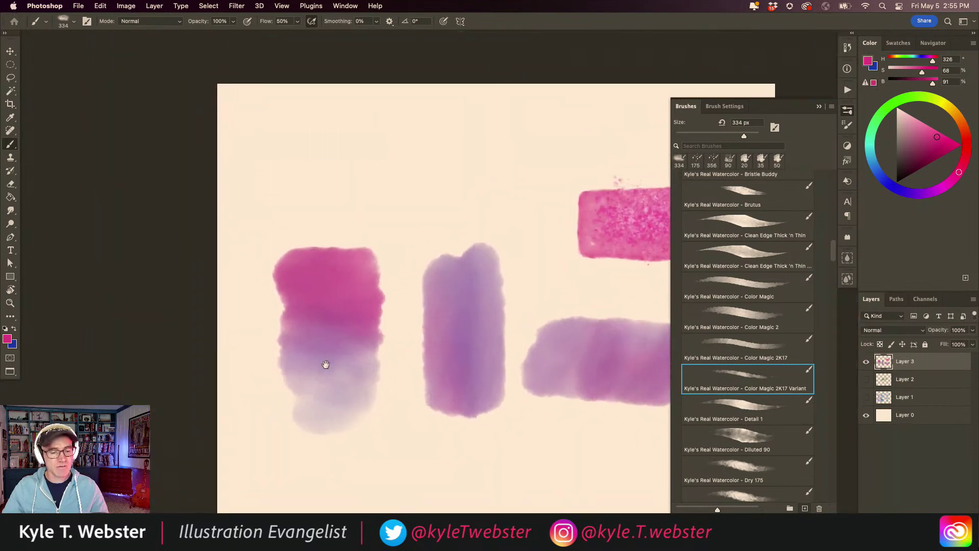
Step: Set the background color to white #ffffff
left_click(13, 348)
left_click_drag(77, 250, 60, 239)
left_click(300, 238)
Step: Paint a block fading downward from magenta to white above the two vertical blended blocks
left_click_drag(362, 313, 349, 356)
mouse_move(439, 175)
left_mouse_down()
mouse_move(360, 183)
mouse_move(437, 183)
mouse_move(366, 178)
mouse_move(433, 191)
mouse_move(375, 209)
mouse_move(443, 221)
mouse_move(372, 233)
mouse_move(438, 241)
mouse_move(362, 252)
mouse_move(428, 259)
mouse_move(365, 273)
left_mouse_up()
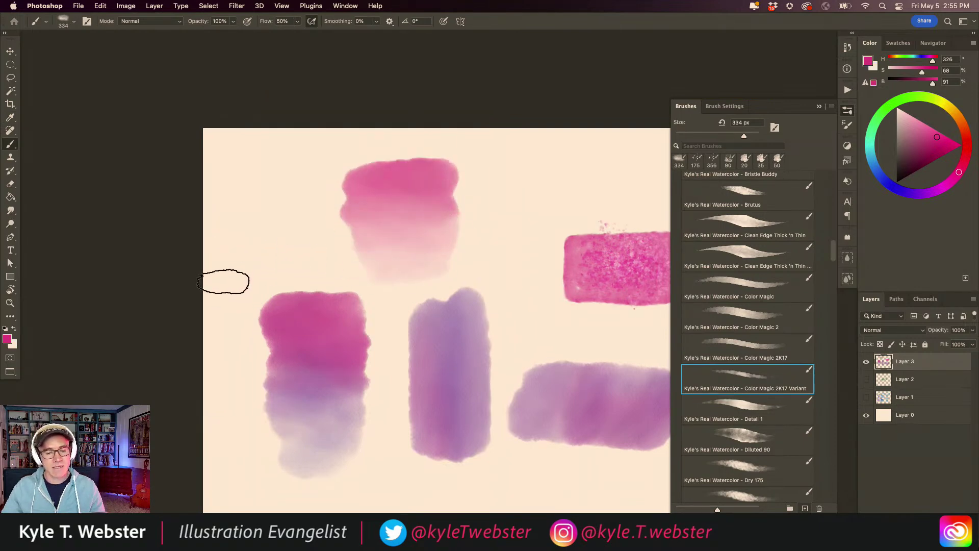
left_click(399, 256, "super")
left_click(398, 255, "super")
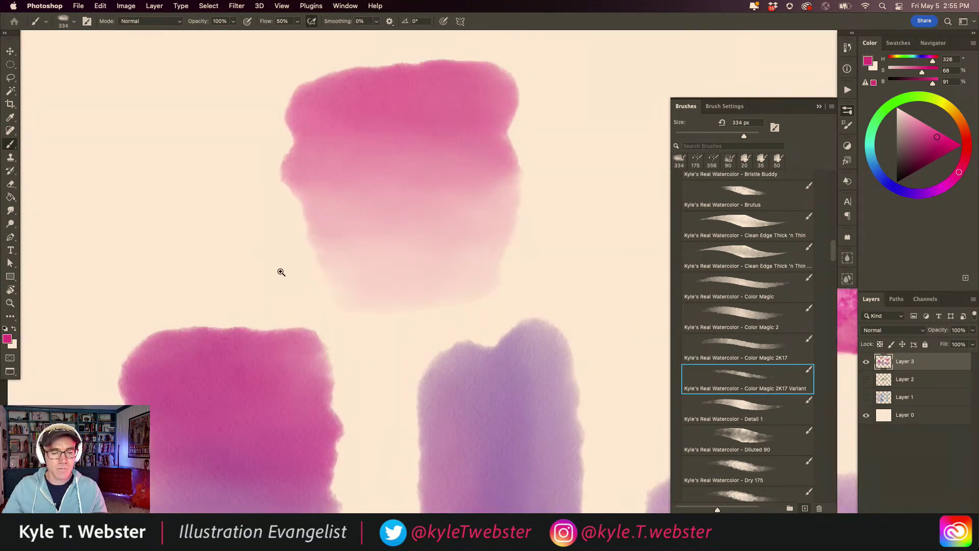
left_click(307, 307, "alt")
left_click(299, 307, "alt")
left_click_drag(286, 338, 259, 274)
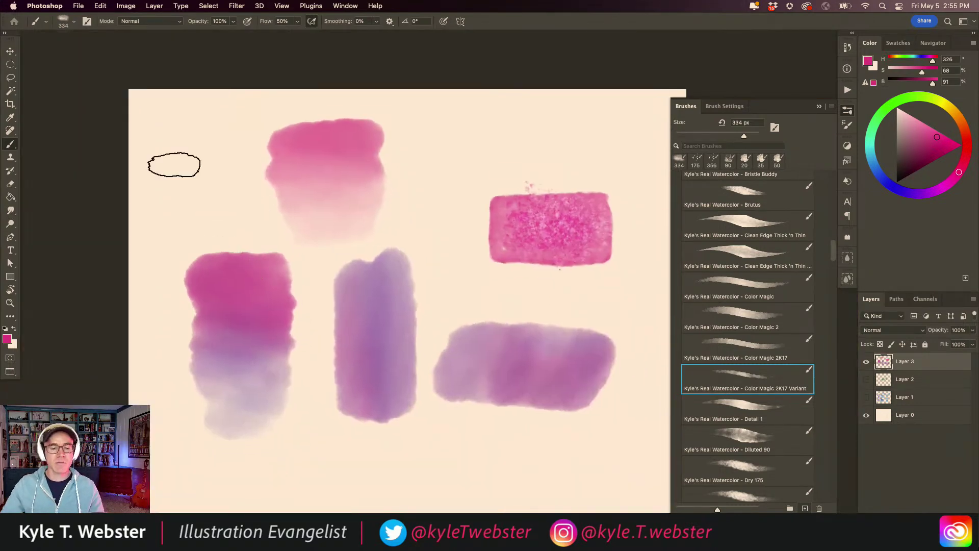
Step: Set the brush's Color Dynamics Foreground/Background Jitter to 79% and test it with a vertical stroke beside the speckled rectangle, undoing the stroke
left_click_drag(393, 338, 312, 312)
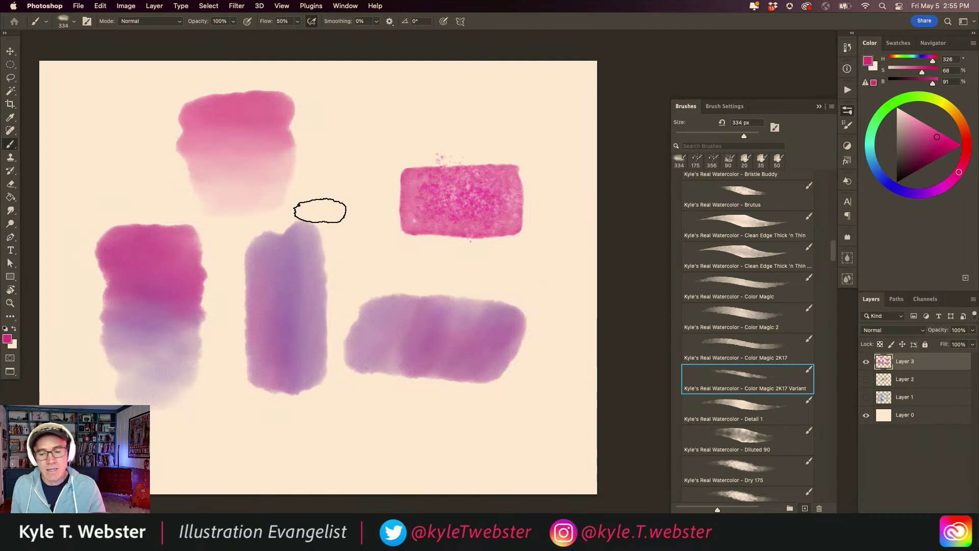
left_click(721, 106)
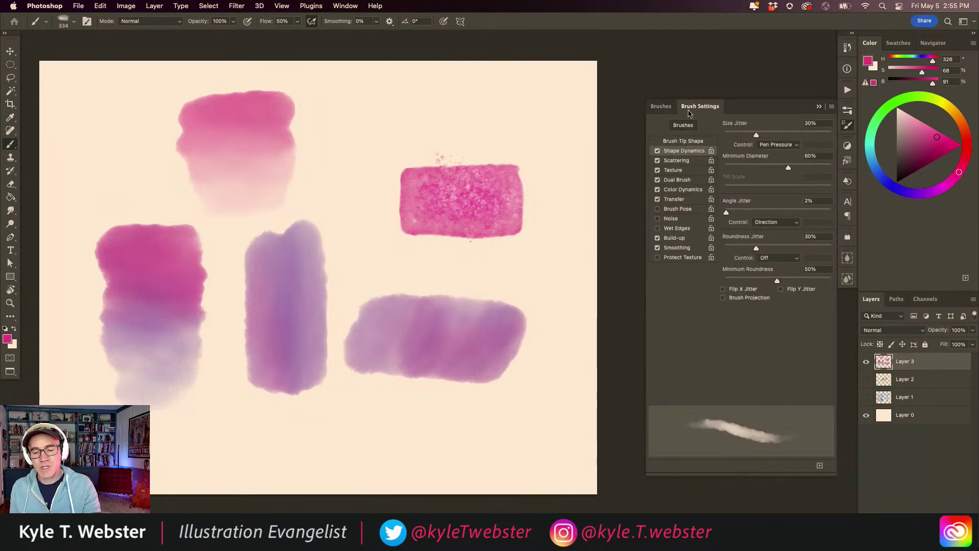
left_click(669, 191)
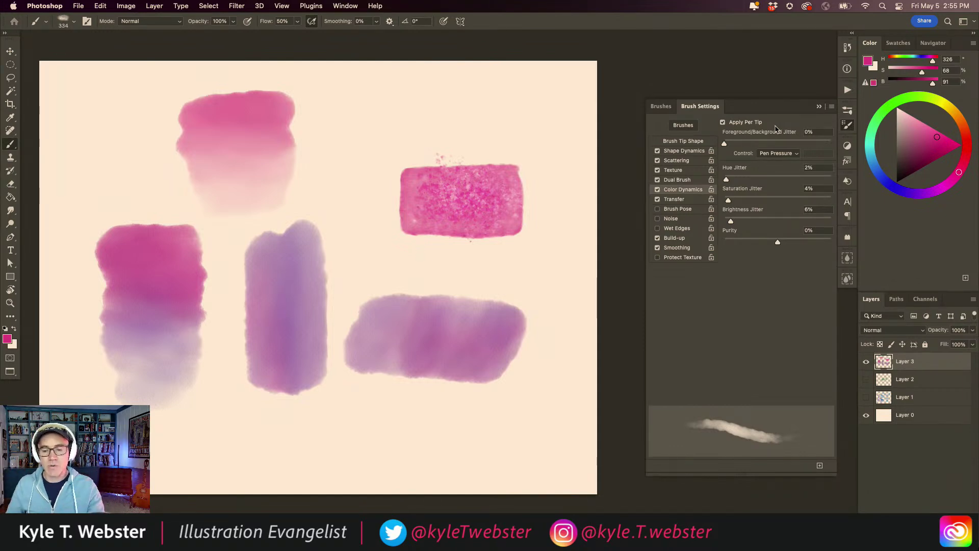
left_click_drag(724, 145, 808, 145)
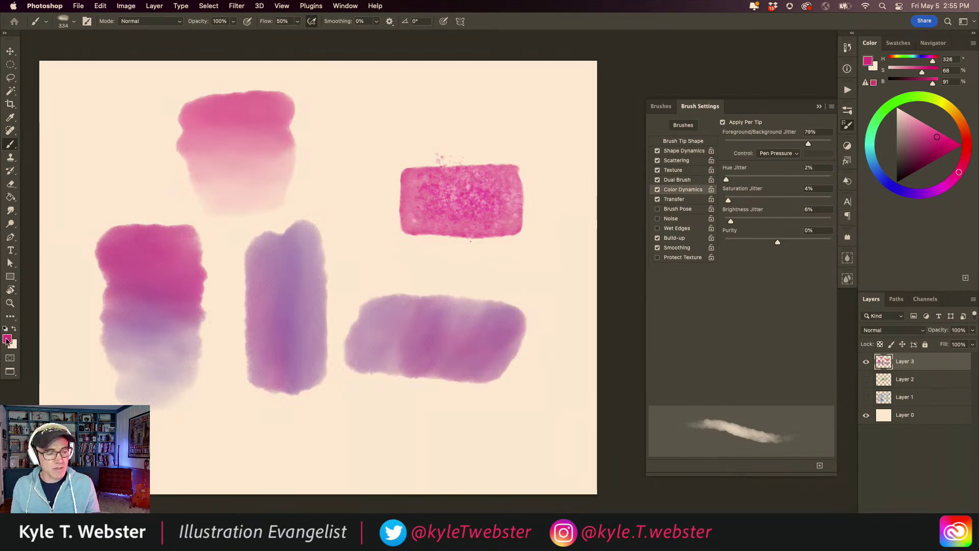
mouse_move(369, 131)
left_mouse_down()
mouse_move(362, 207)
mouse_move(350, 211)
mouse_move(343, 132)
mouse_move(340, 210)
mouse_move(322, 118)
left_mouse_up()
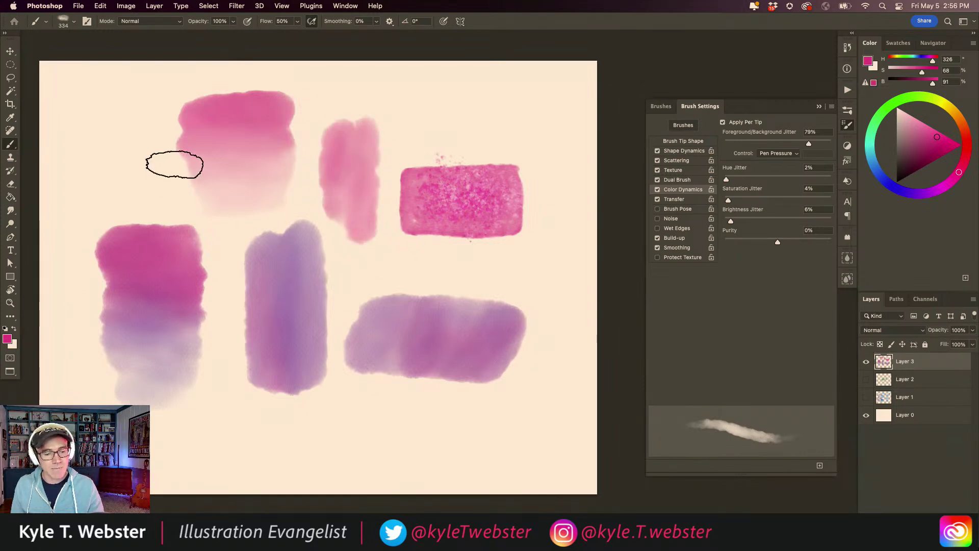
key("super+z")
Step: Set the background color back to a saturated blue
left_click(12, 345)
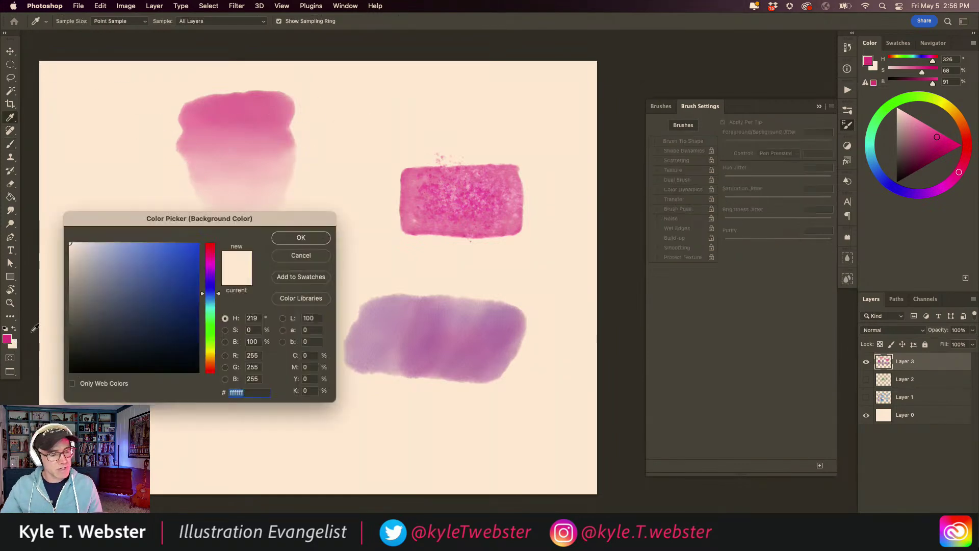
left_click(199, 261)
left_click(301, 234)
Step: Paint a mottled magenta and blue patch below the wide horizontal block and a long thin strip along the canvas bottom
mouse_move(514, 414)
left_mouse_down()
mouse_move(433, 461)
mouse_move(481, 423)
mouse_move(418, 447)
mouse_move(456, 404)
mouse_move(396, 433)
mouse_move(428, 405)
mouse_move(399, 414)
mouse_move(371, 405)
mouse_move(360, 418)
mouse_move(411, 396)
left_mouse_up()
left_click(364, 437)
left_click(353, 448, "alt")
left_click_drag(384, 425, 154, 423)
left_click_drag(212, 445, 219, 470)
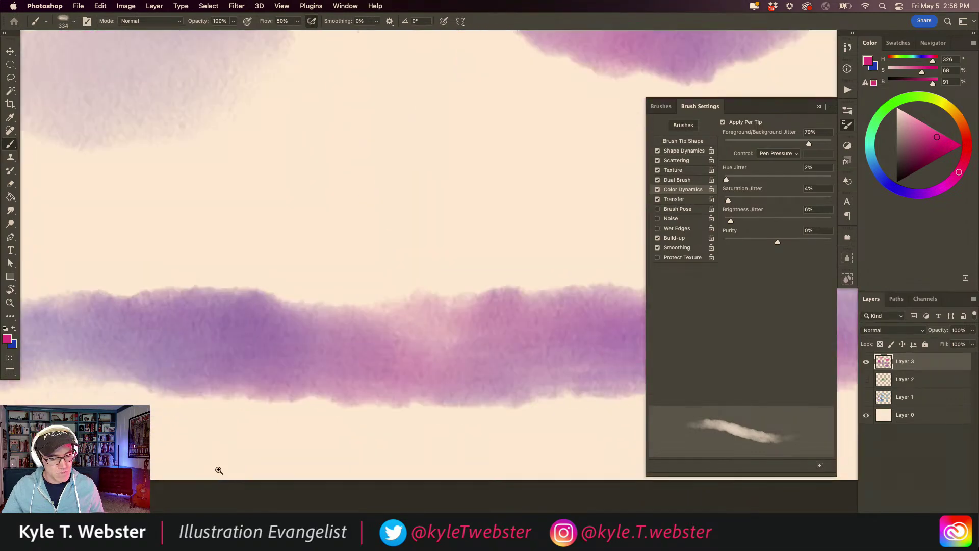
left_click_drag(281, 438, 213, 431)
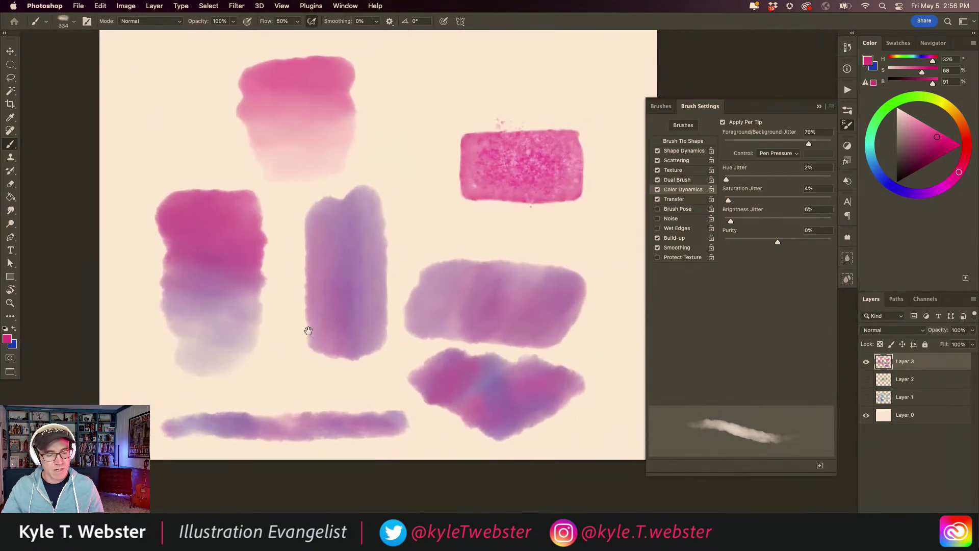
Step: Set Color Dynamics to 0% Foreground/Background Jitter, 3% Hue Jitter, 0% Saturation Jitter and 2% Brightness Jitter
left_click_drag(808, 143, 498, 124)
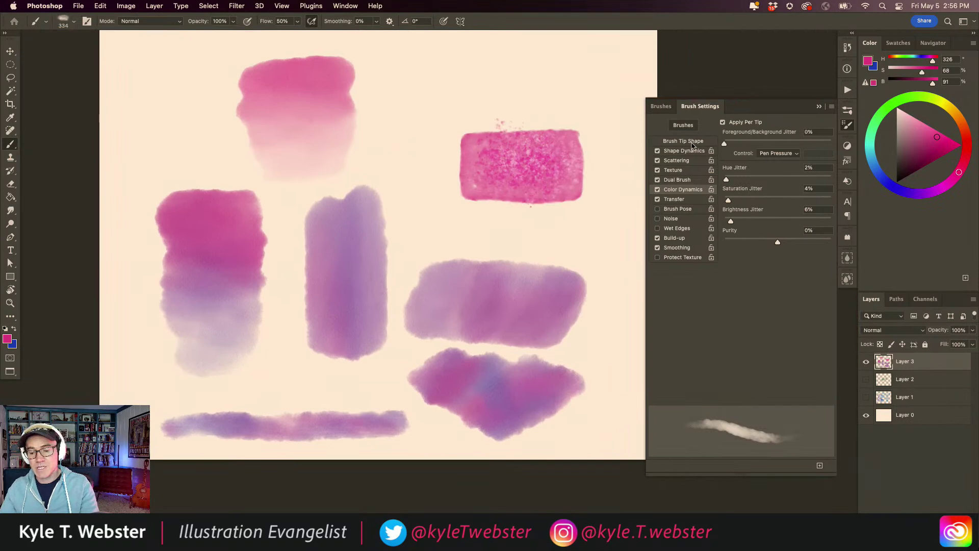
left_click_drag(570, 212, 507, 251)
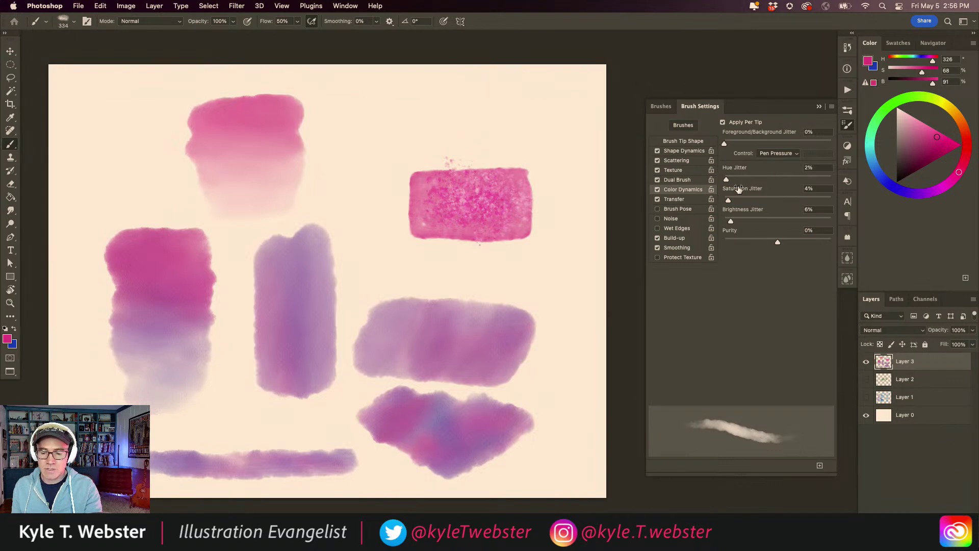
left_click_drag(728, 202, 723, 202)
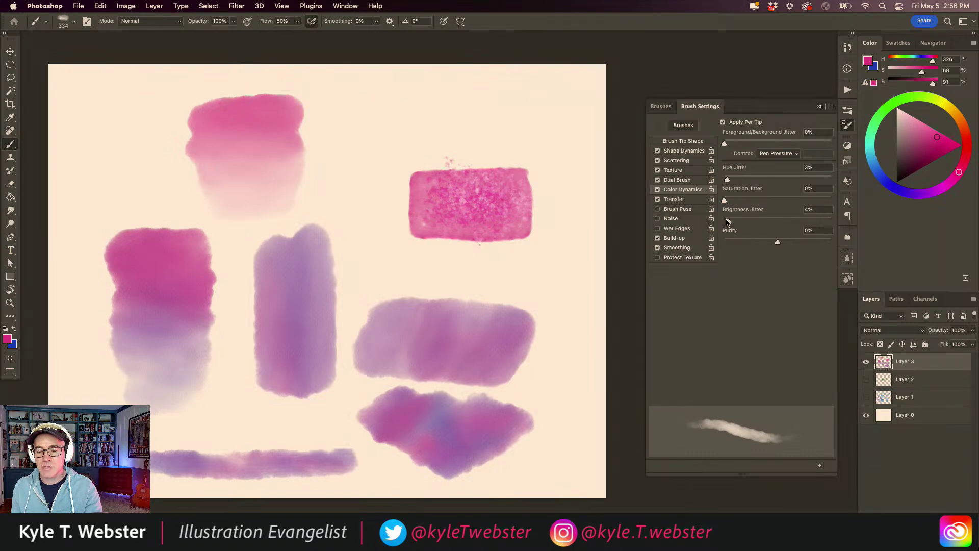
left_click_drag(728, 221, 726, 219)
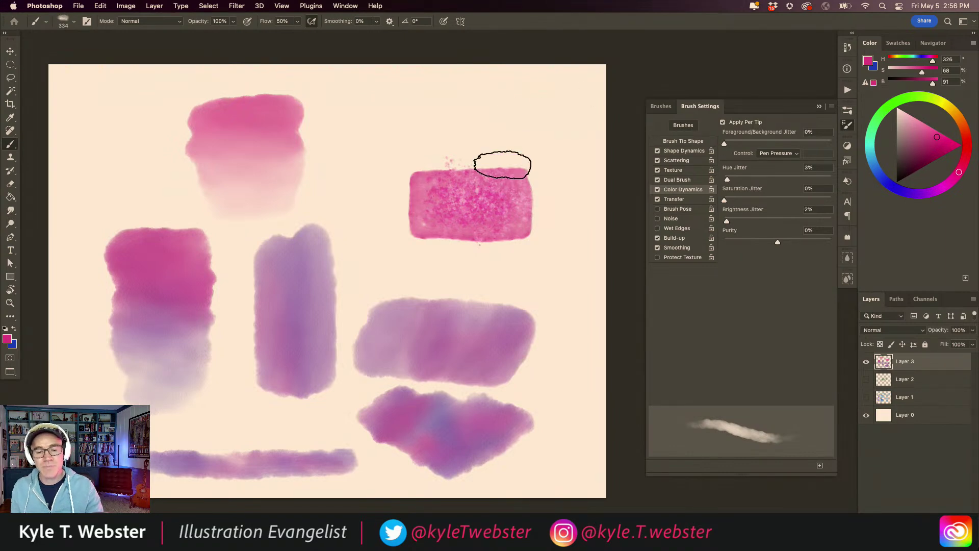
Step: Set the foreground to brighter pink (H 326, S 65, B 100) and paint a horizontal pink-to-blue block above the speckled rectangle
left_click_drag(932, 135, 938, 132)
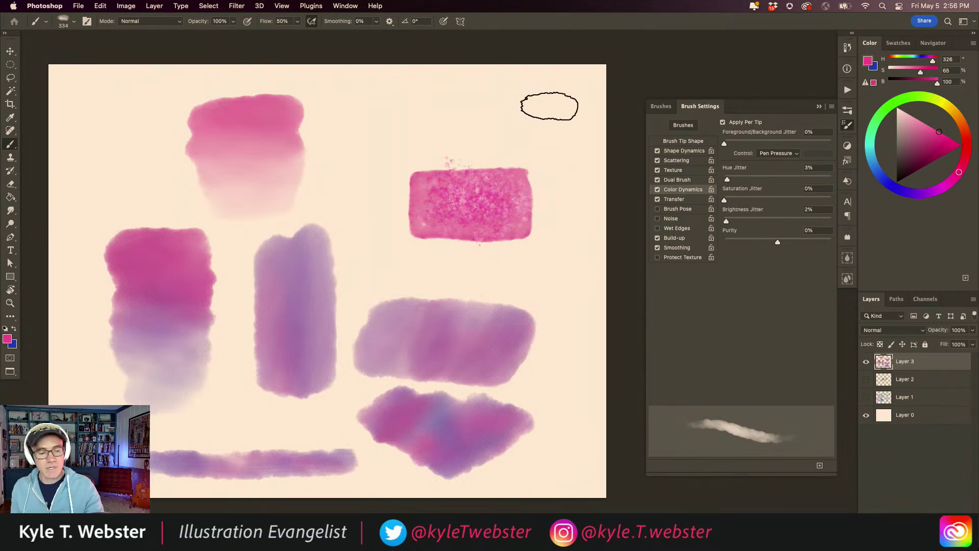
mouse_move(551, 96)
left_mouse_down()
mouse_move(548, 127)
mouse_move(540, 104)
mouse_move(512, 111)
mouse_move(541, 95)
mouse_move(569, 112)
mouse_move(567, 99)
mouse_move(523, 108)
mouse_move(486, 101)
mouse_move(441, 121)
mouse_move(438, 103)
mouse_move(514, 96)
mouse_move(475, 128)
mouse_move(500, 130)
mouse_move(465, 131)
mouse_move(529, 125)
mouse_move(521, 105)
mouse_move(555, 101)
mouse_move(443, 102)
mouse_move(479, 131)
mouse_move(352, 291)
left_mouse_up()
left_click(475, 133, "super")
left_click(372, 279, "super")
left_click_drag(412, 326, 319, 306)
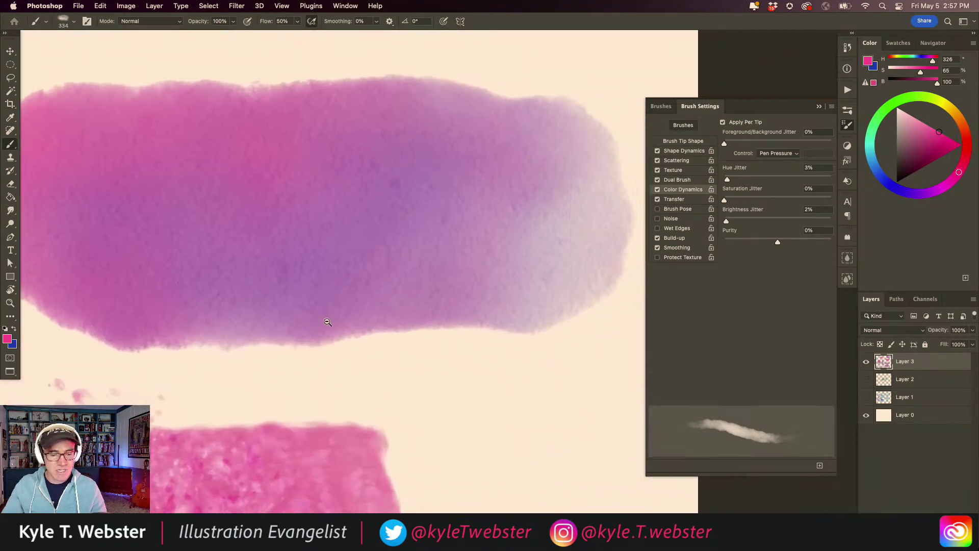
left_click(328, 321, "alt")
left_click(328, 324, "alt")
left_click(327, 329, "alt")
left_click_drag(222, 419, 435, 253)
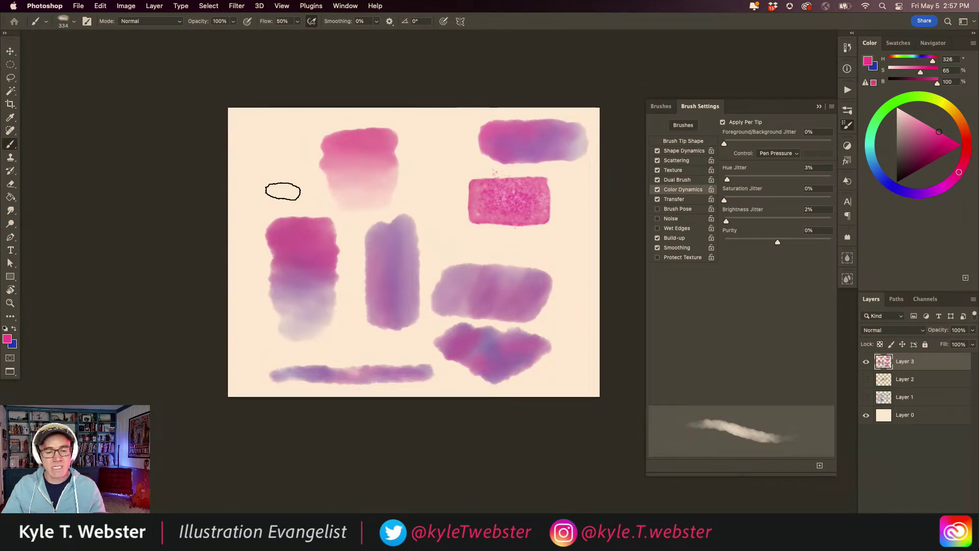
Step: Clear all the painted swatches from Layer 3 and leave nothing selected
key("super+a")
key("BackSpace")
key("super+d")
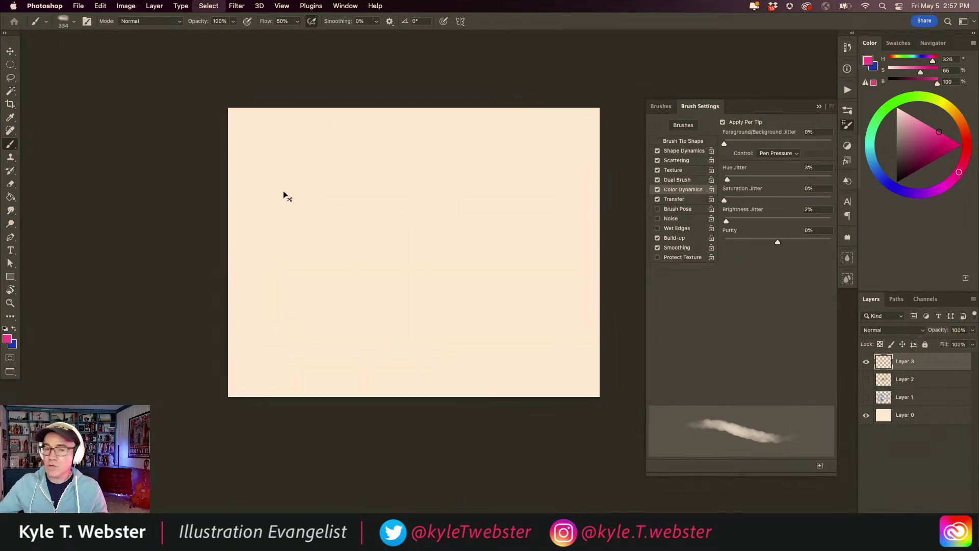
Step: Choose the Kyle's Real Watercolor - 2017 Basic brush and enlarge it to 125 px
left_click(418, 304, "super")
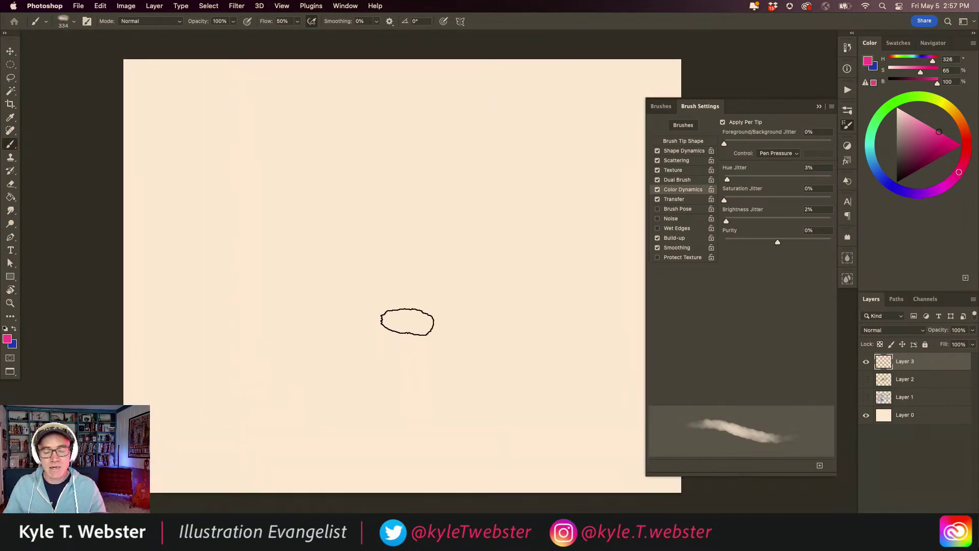
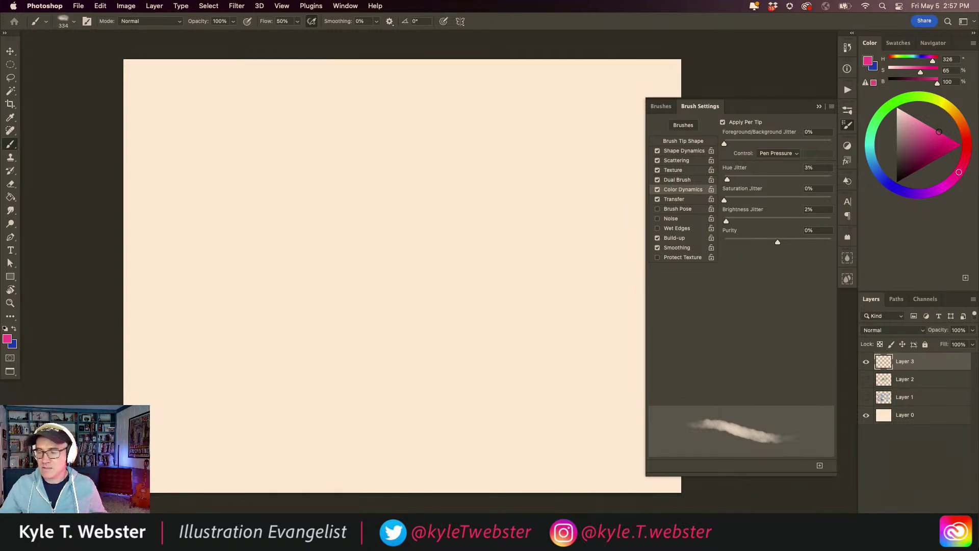
left_click(661, 106)
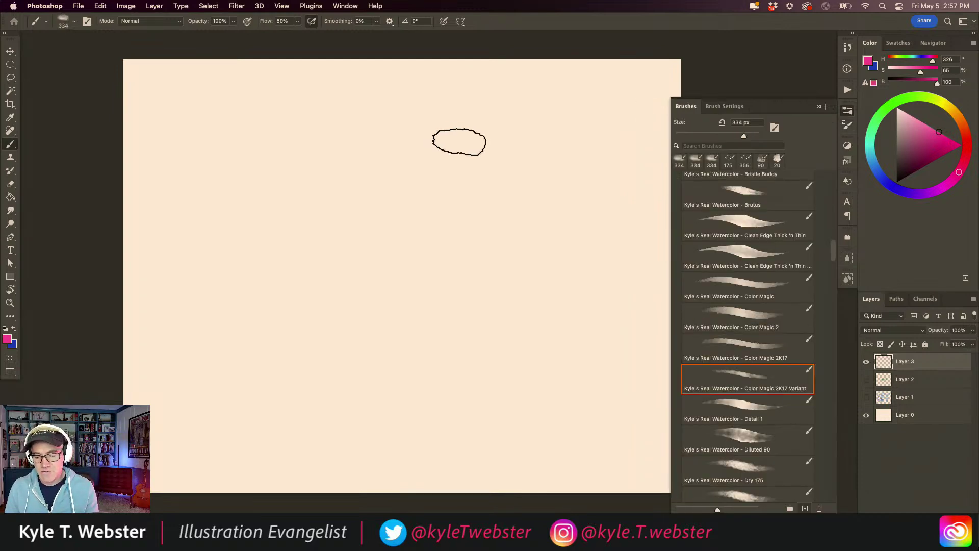
scroll(686, 206, "up", 10)
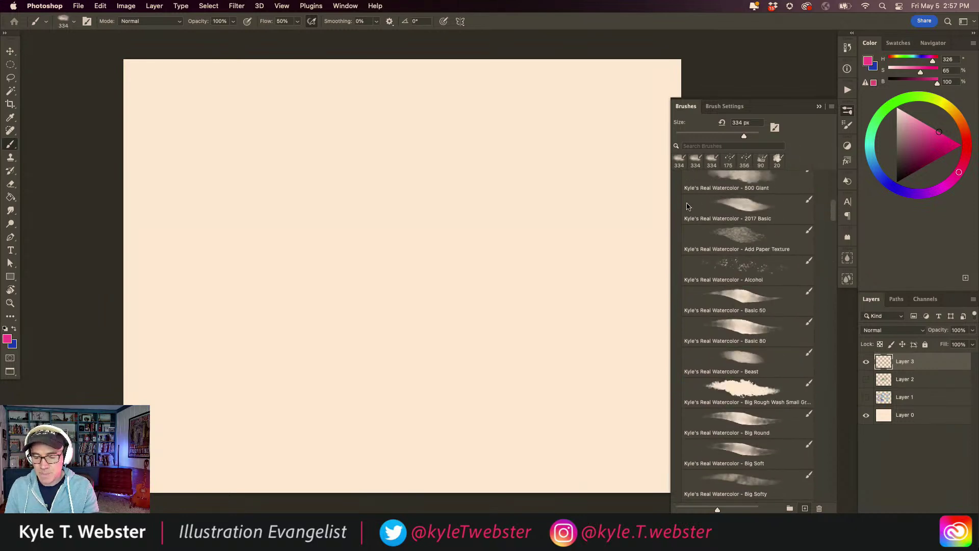
scroll(687, 206, "up", 3)
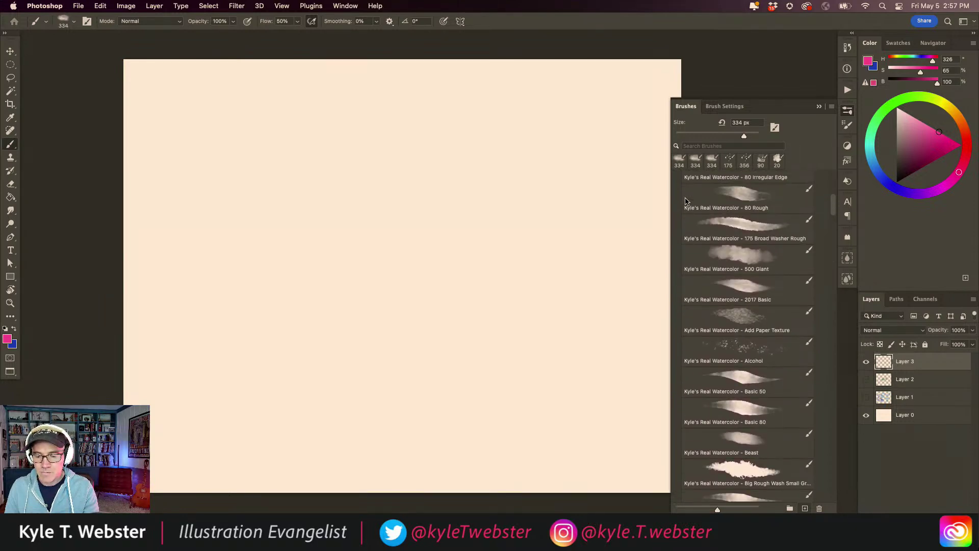
left_click(727, 285)
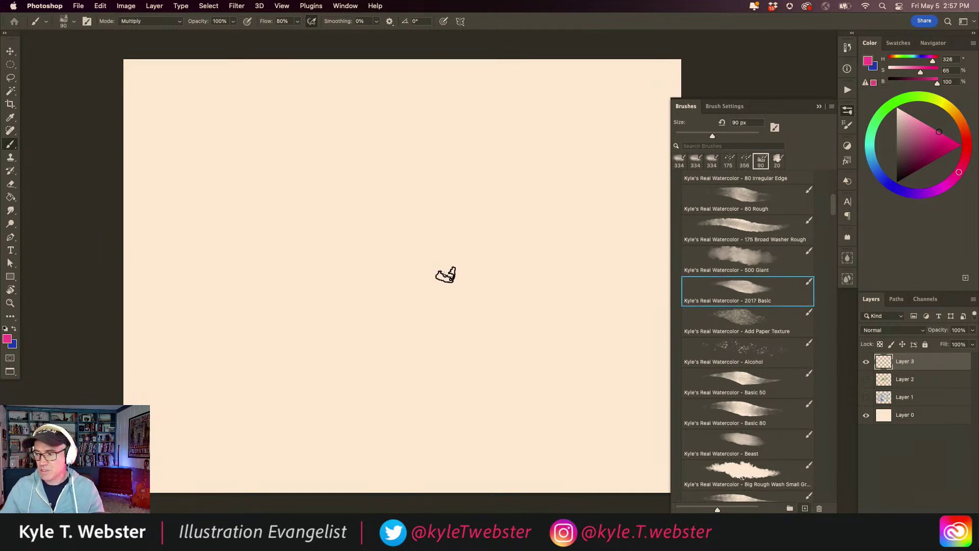
key("bracketright")
key("bracketright")
left_click(431, 331, "super")
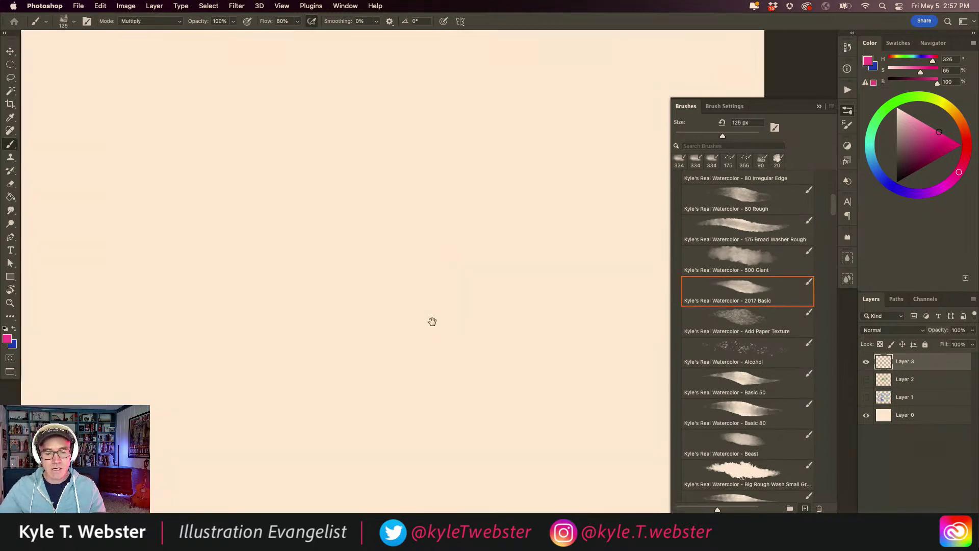
Step: Set the 2017 Basic brush's Color Dynamics Foreground/Background Jitter control to Pen Pressure
left_click(715, 107)
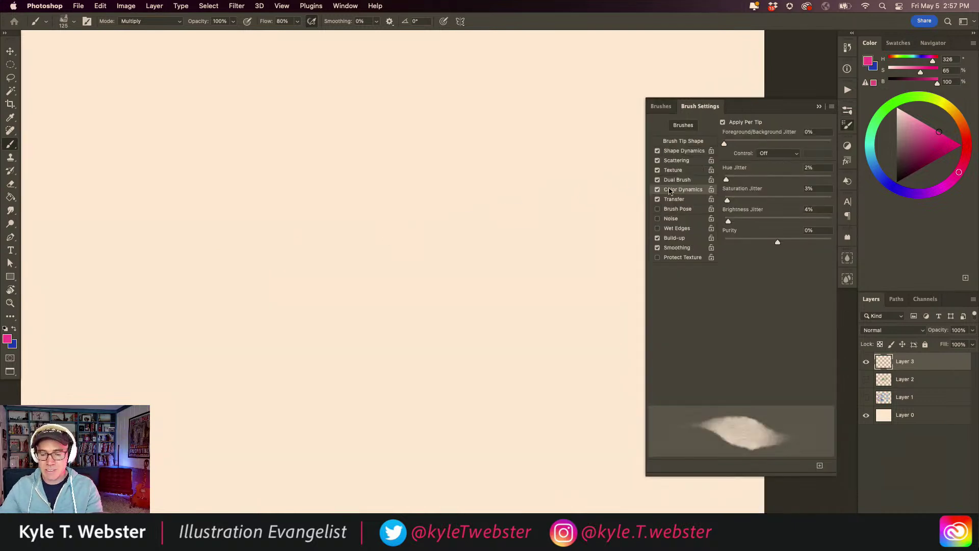
left_click(764, 154)
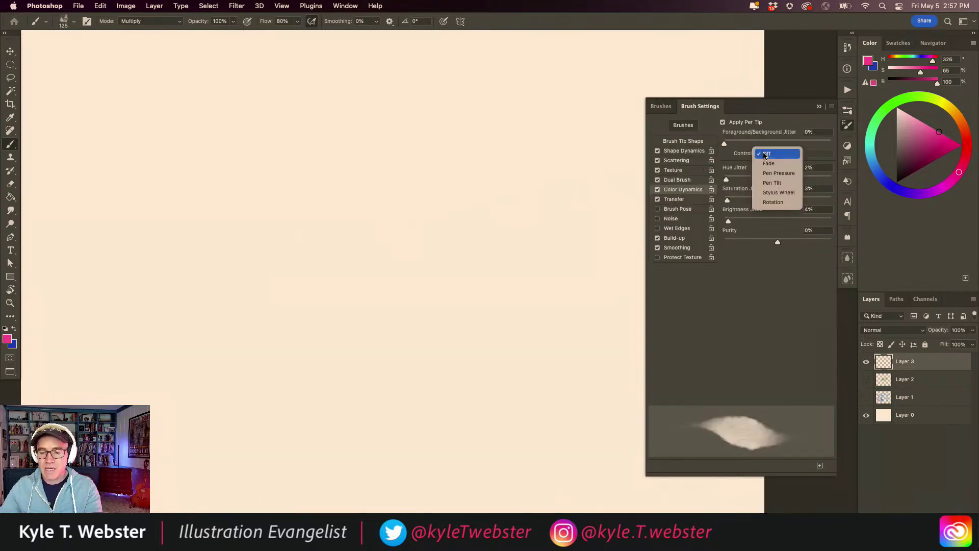
left_click(766, 172)
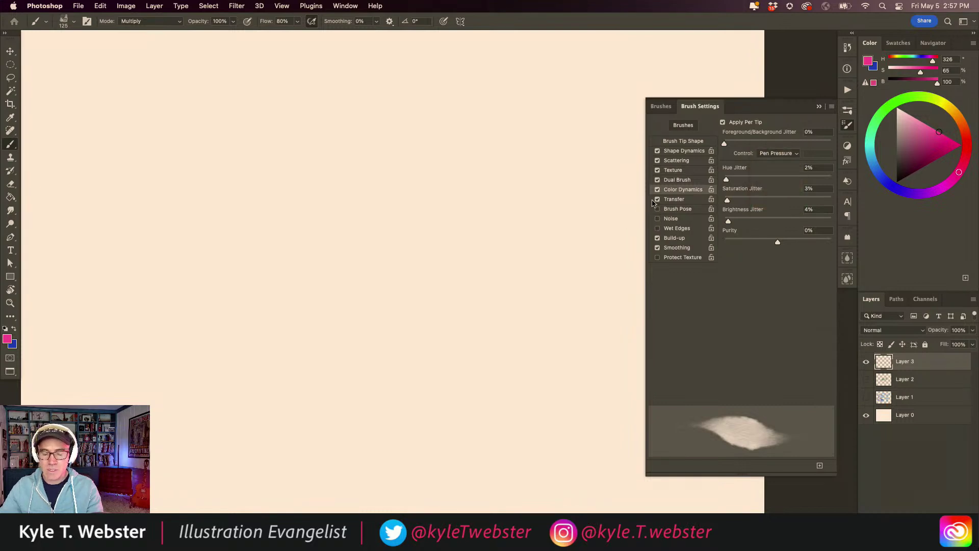
Step: Paint two broad diagonal pink-to-purple swatches and a long horizontal stroke above them with the 2017 Basic brush
mouse_move(479, 191)
left_mouse_down()
mouse_move(333, 412)
mouse_move(405, 278)
mouse_move(474, 186)
mouse_move(396, 322)
mouse_move(494, 208)
mouse_move(352, 405)
mouse_move(385, 384)
mouse_move(506, 227)
mouse_move(503, 214)
mouse_move(366, 406)
mouse_move(493, 235)
mouse_move(444, 179)
left_mouse_up()
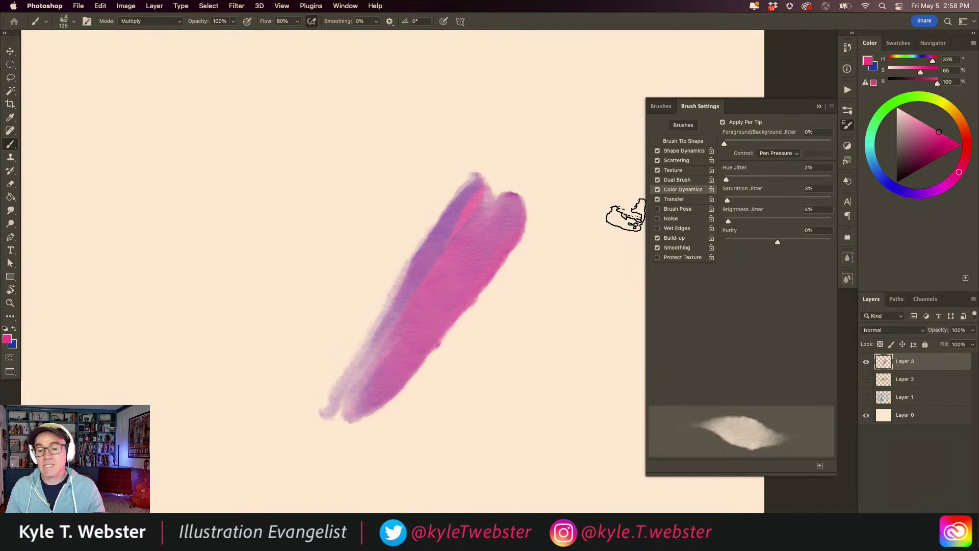
left_click(673, 151)
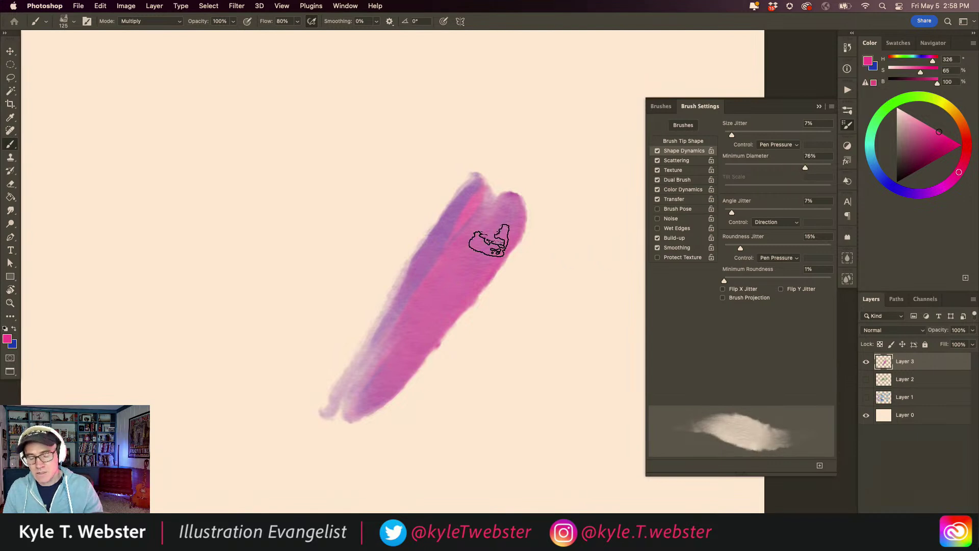
mouse_move(398, 137)
left_mouse_down()
mouse_move(351, 209)
mouse_move(199, 380)
left_mouse_up()
mouse_move(258, 315)
left_mouse_down()
mouse_move(202, 382)
mouse_move(278, 300)
mouse_move(239, 360)
mouse_move(204, 387)
mouse_move(247, 297)
mouse_move(338, 169)
mouse_move(372, 136)
mouse_move(307, 229)
mouse_move(382, 137)
mouse_move(289, 262)
mouse_move(352, 172)
mouse_move(242, 301)
mouse_move(231, 332)
mouse_move(372, 154)
mouse_move(335, 184)
mouse_move(201, 368)
mouse_move(305, 253)
mouse_move(215, 379)
mouse_move(382, 174)
mouse_move(209, 395)
left_mouse_up()
mouse_move(594, 87)
left_mouse_down()
mouse_move(253, 101)
mouse_move(94, 96)
left_mouse_up()
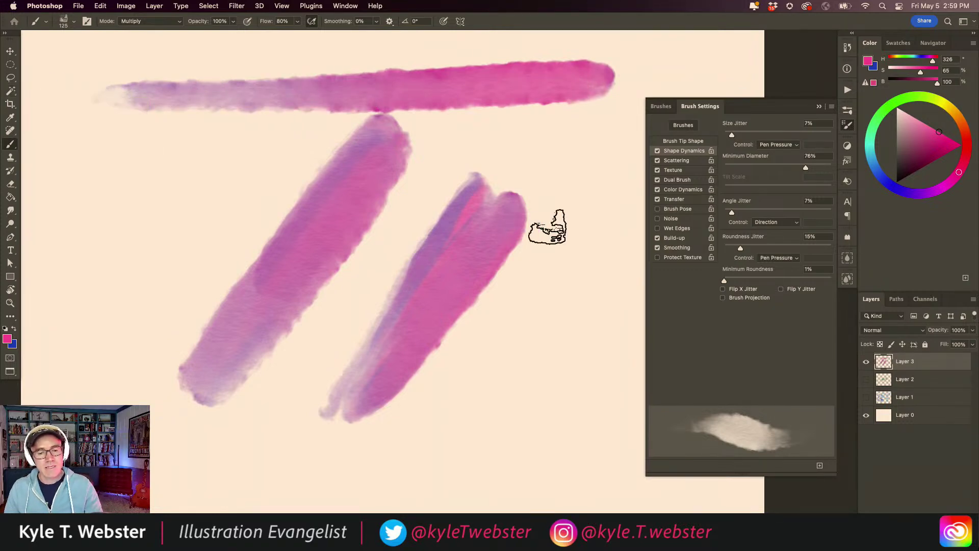
Step: Set the Shape Dynamics size and roundness controls to Off with Roundness Jitter 0%, and test with a diagonal stroke beside the swatches
left_click(763, 145)
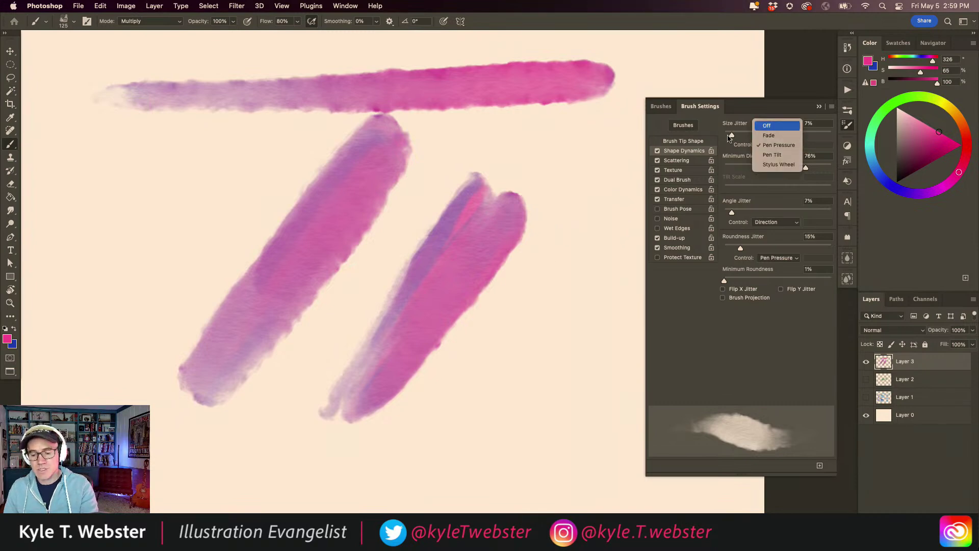
left_click(763, 124)
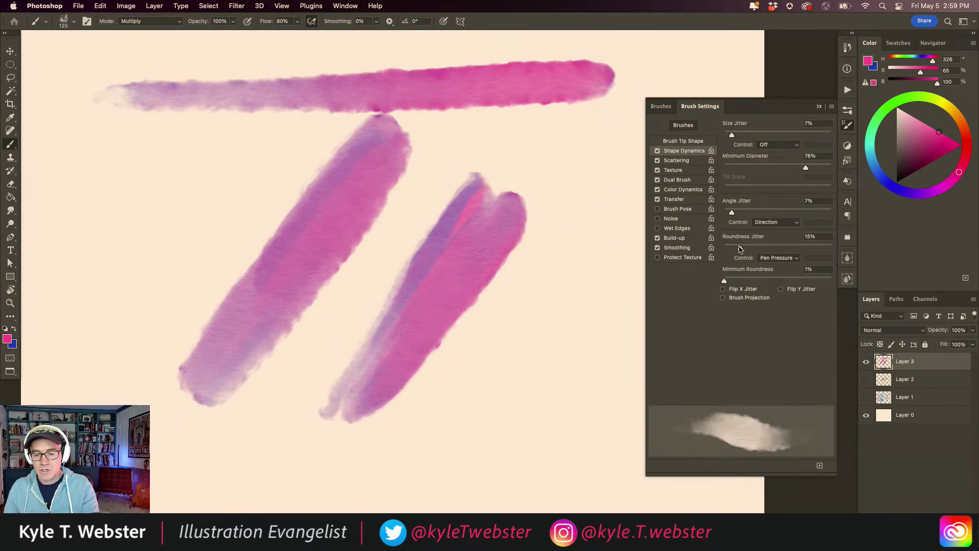
left_click(764, 258)
left_click(753, 236)
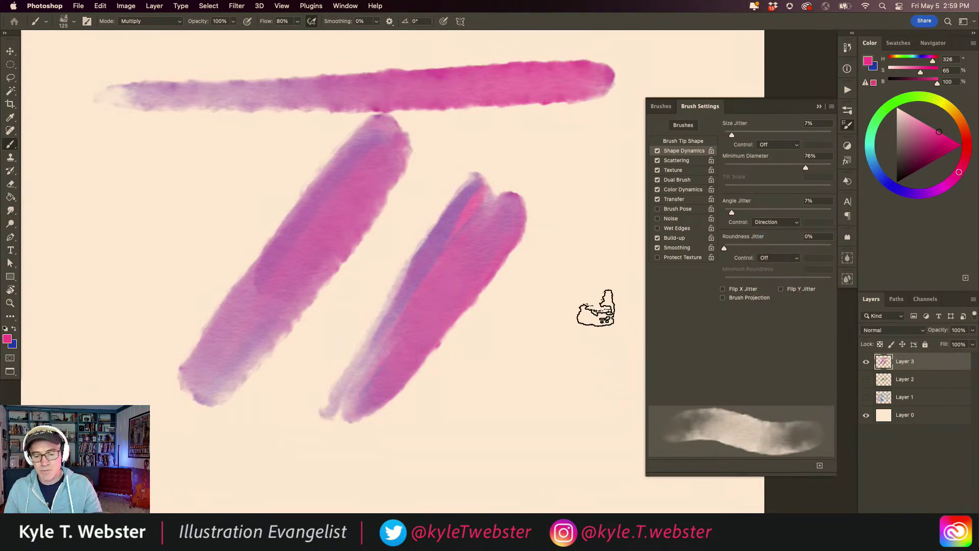
mouse_move(609, 208)
left_mouse_down()
mouse_move(512, 380)
mouse_move(422, 494)
left_mouse_up()
mouse_move(464, 443)
left_mouse_down()
mouse_move(423, 495)
mouse_move(453, 455)
mouse_move(485, 377)
left_mouse_up()
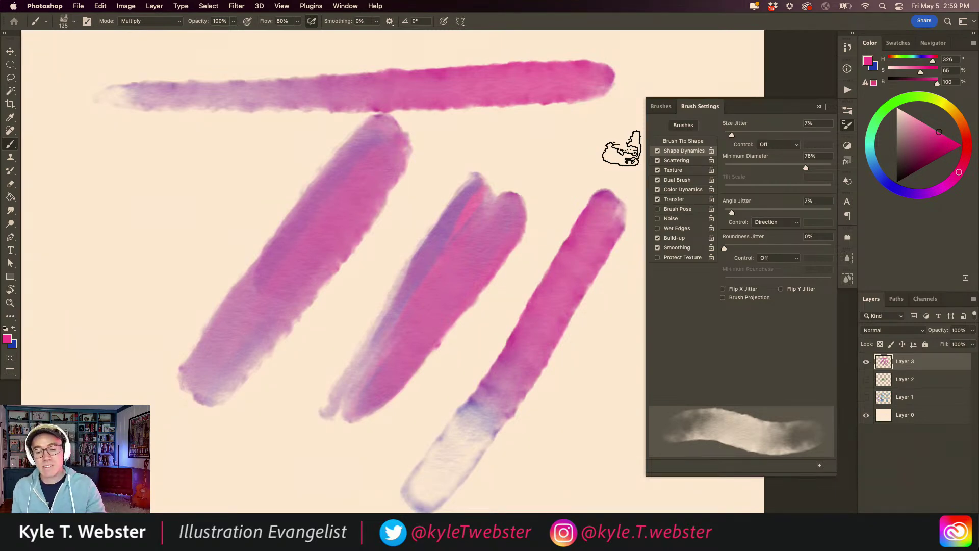
Step: Set the Transfer minimum opacity to 60% and minimum flow to 30%, and paint a diagonal pink-to-blue test stroke
left_click(672, 199)
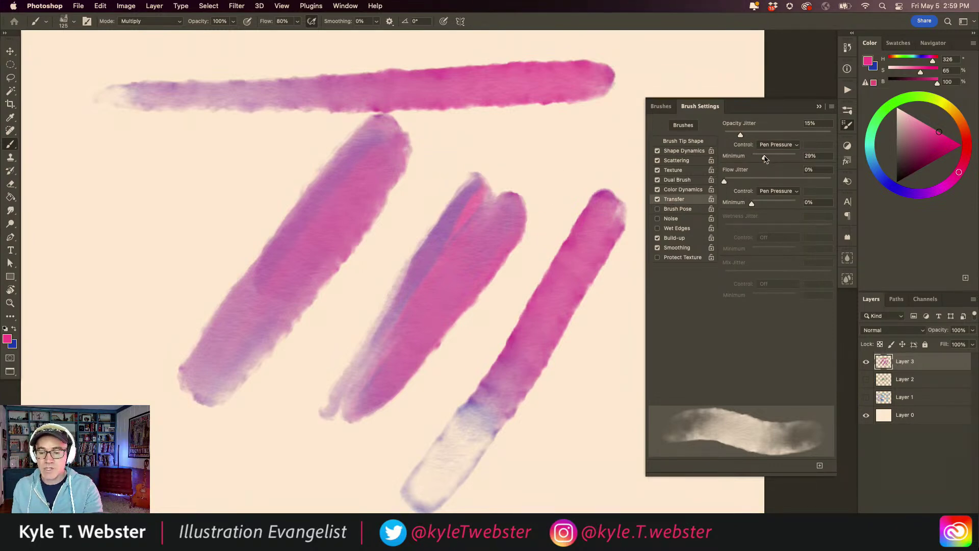
left_click_drag(780, 160, 781, 160)
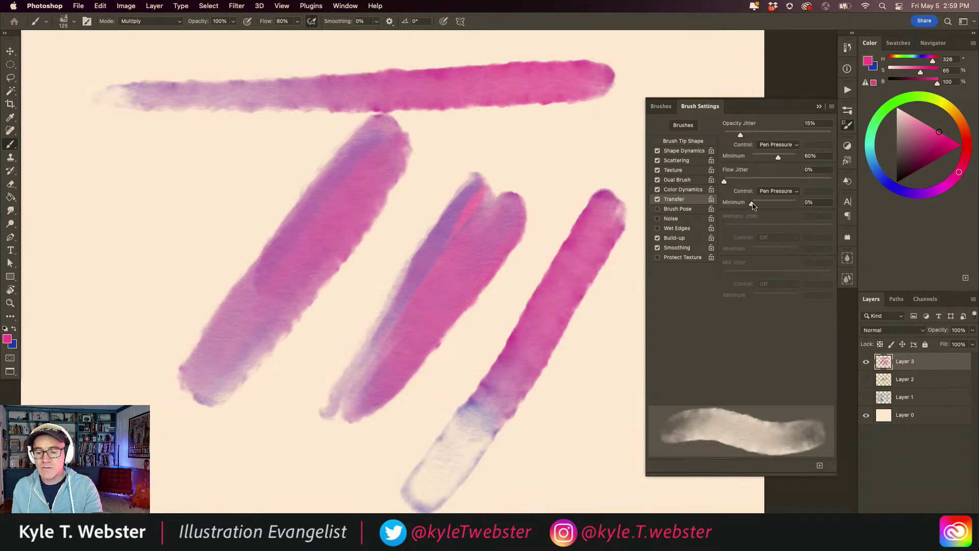
left_click_drag(759, 205, 763, 206)
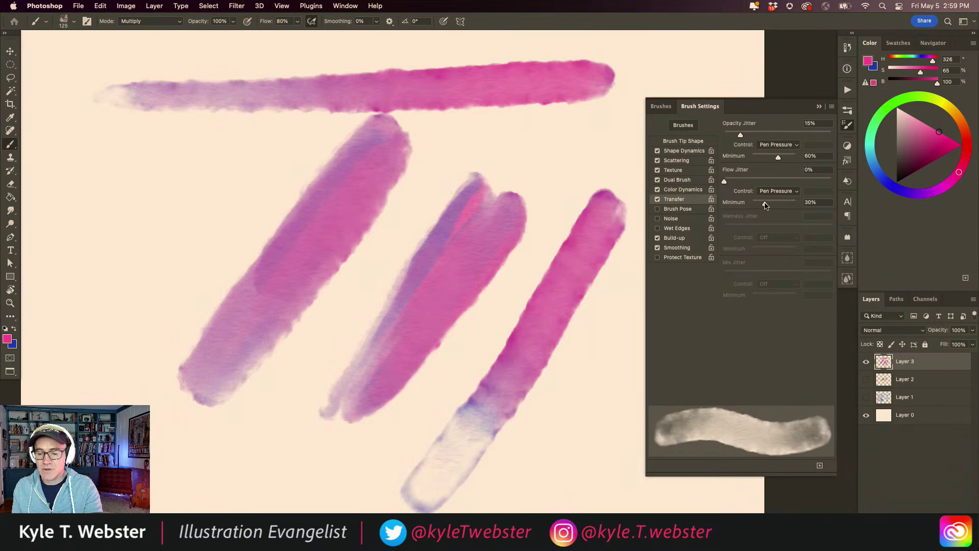
left_click_drag(270, 164, 63, 388)
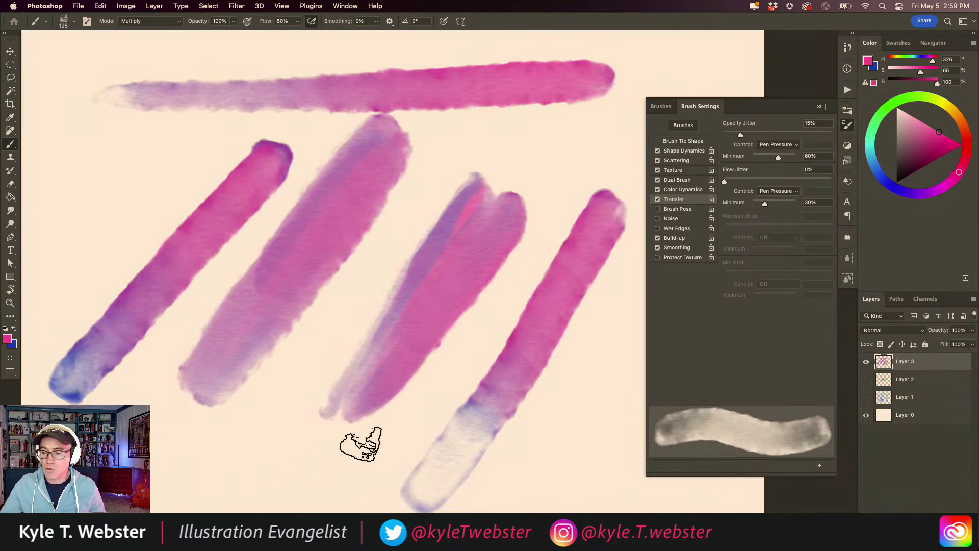
Step: Clear the test strokes from Layer 3 and paint a large rounded block blending pink and blue
key("super+a")
key("BackSpace")
mouse_move(484, 250)
left_mouse_down()
mouse_move(281, 273)
mouse_move(489, 247)
mouse_move(271, 253)
mouse_move(484, 227)
mouse_move(436, 220)
mouse_move(308, 238)
mouse_move(283, 226)
mouse_move(485, 193)
mouse_move(463, 184)
mouse_move(269, 201)
mouse_move(339, 168)
mouse_move(490, 142)
mouse_move(414, 137)
mouse_move(282, 153)
mouse_move(260, 170)
mouse_move(268, 259)
mouse_move(300, 179)
mouse_move(376, 182)
mouse_move(417, 164)
mouse_move(489, 183)
mouse_move(490, 197)
mouse_move(290, 242)
mouse_move(481, 213)
mouse_move(446, 189)
mouse_move(352, 197)
mouse_move(275, 250)
mouse_move(313, 265)
mouse_move(441, 253)
mouse_move(496, 230)
mouse_move(494, 159)
mouse_move(437, 150)
mouse_move(337, 178)
mouse_move(445, 177)
mouse_move(409, 193)
mouse_move(292, 203)
mouse_move(465, 134)
mouse_move(271, 167)
mouse_move(423, 153)
mouse_move(458, 163)
mouse_move(307, 189)
mouse_move(480, 185)
mouse_move(365, 206)
mouse_move(276, 215)
mouse_move(446, 154)
mouse_move(295, 174)
mouse_move(472, 132)
mouse_move(354, 134)
mouse_move(269, 151)
mouse_move(255, 200)
left_mouse_up()
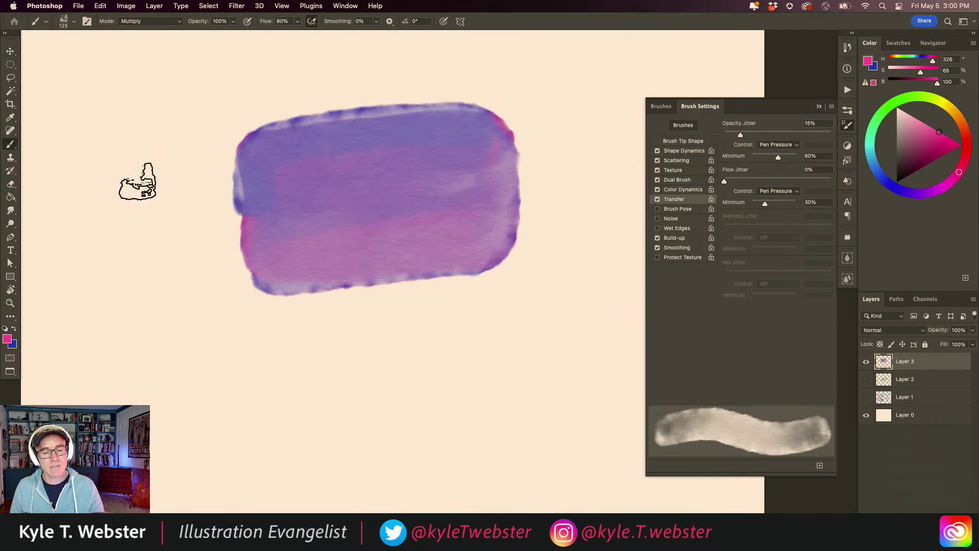
Step: Clear the painted block from Layer 3 and choose the Kyle's Real Watercolor - Puddle Brush
key("super+a")
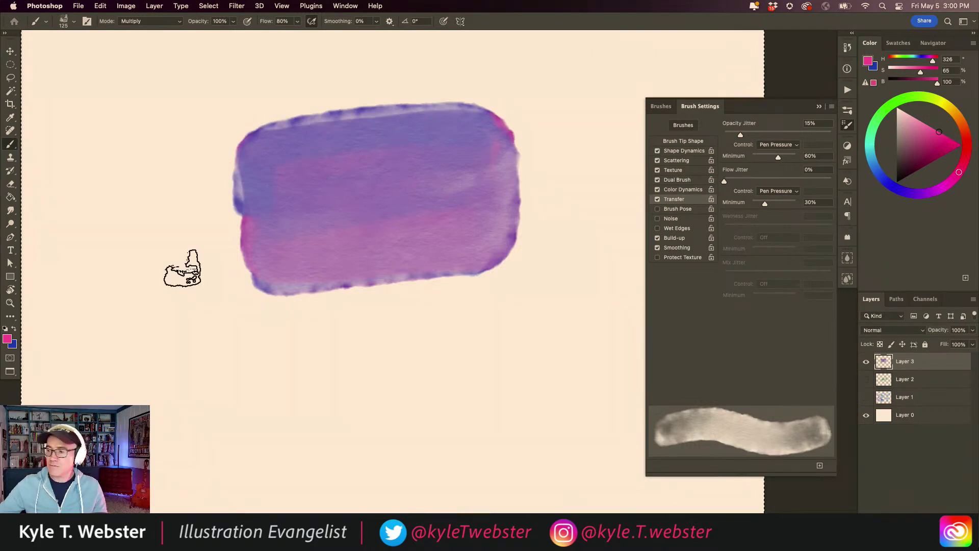
key("Delete")
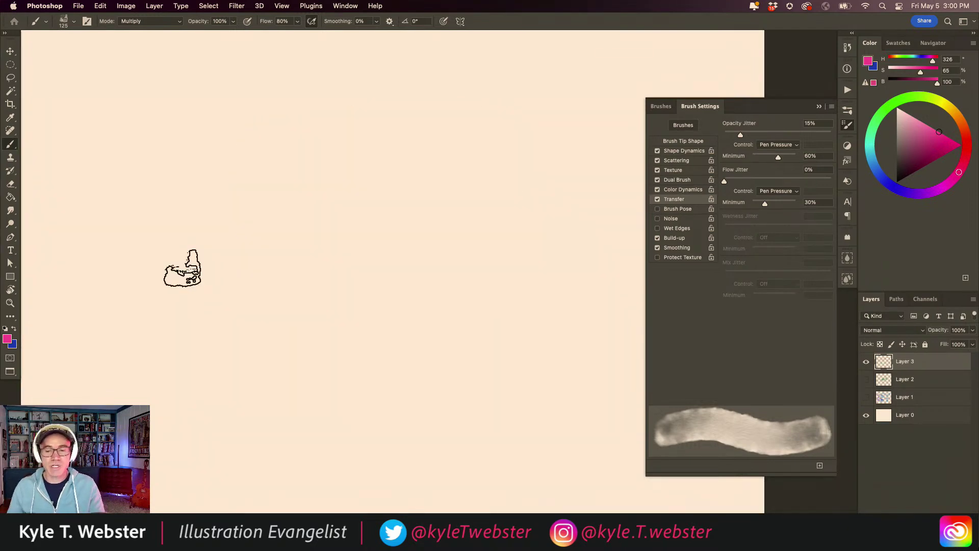
left_click(660, 106)
scroll(812, 212, "down", 10)
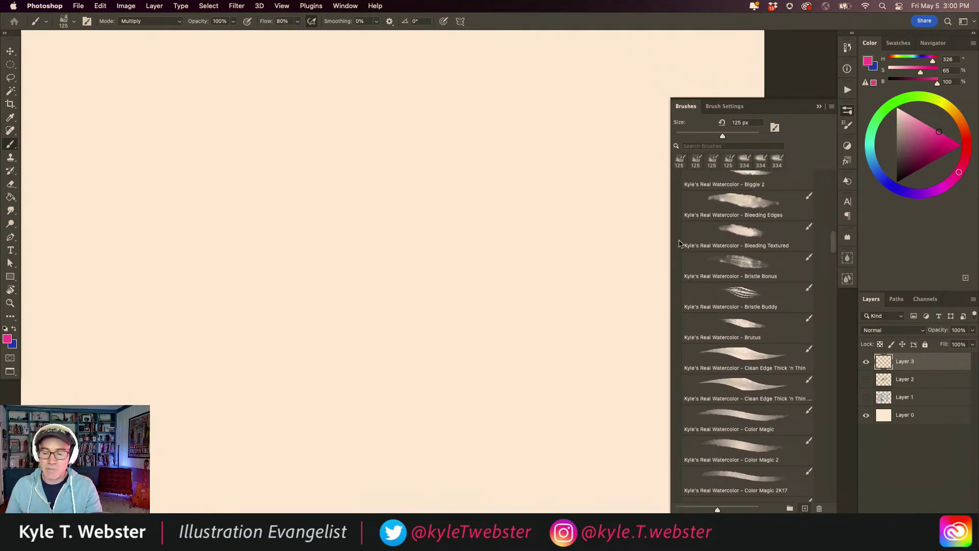
scroll(679, 243, "up", 2)
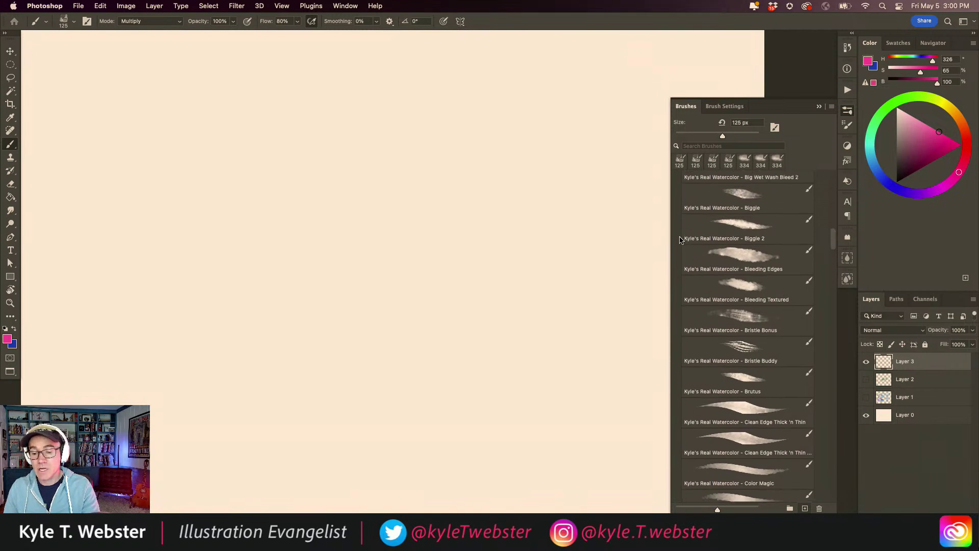
scroll(679, 239, "down", 1)
scroll(680, 240, "down", 8)
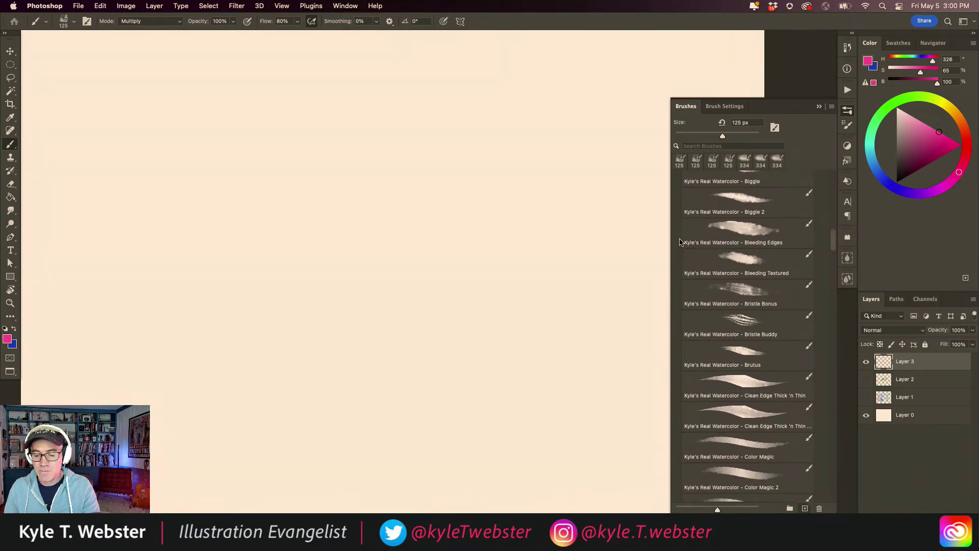
scroll(682, 253, "down", 10)
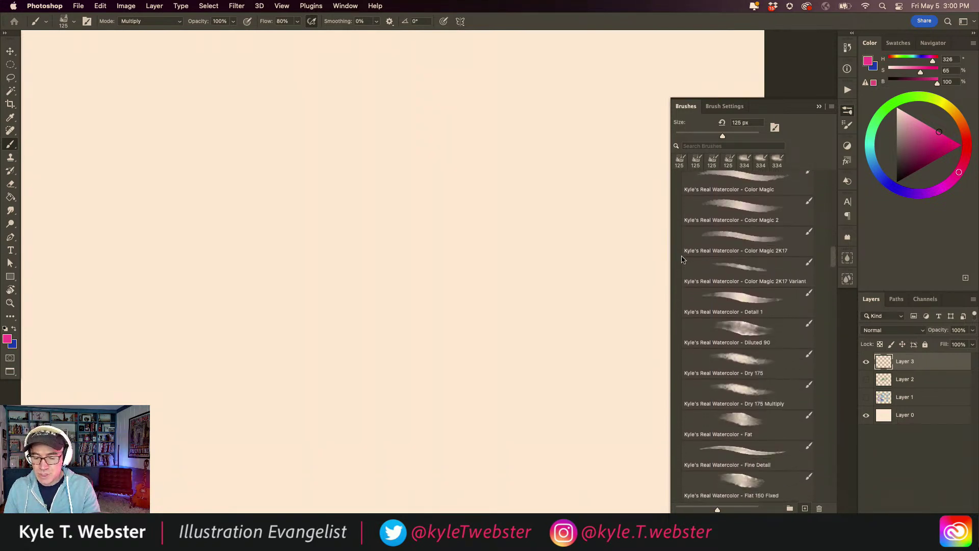
scroll(684, 274, "down", 8)
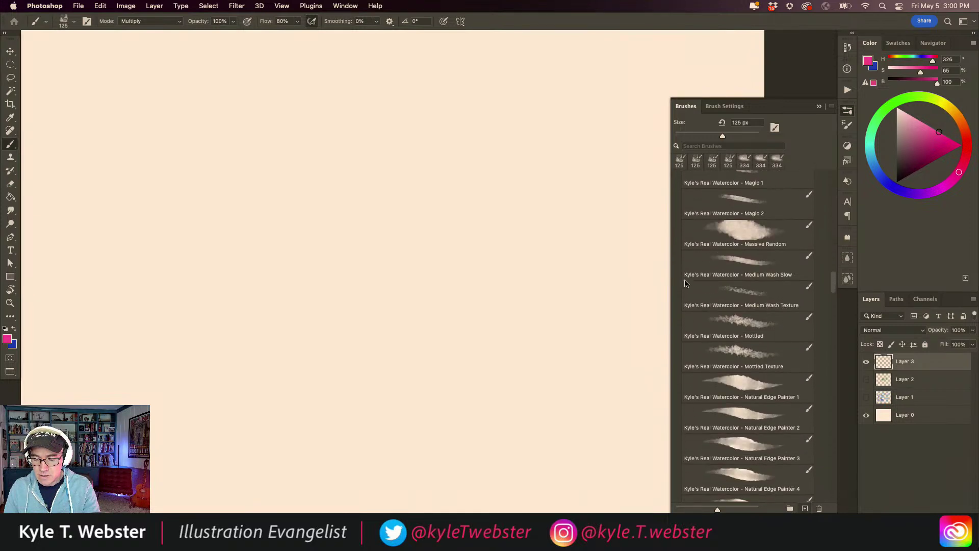
scroll(684, 288, "down", 10)
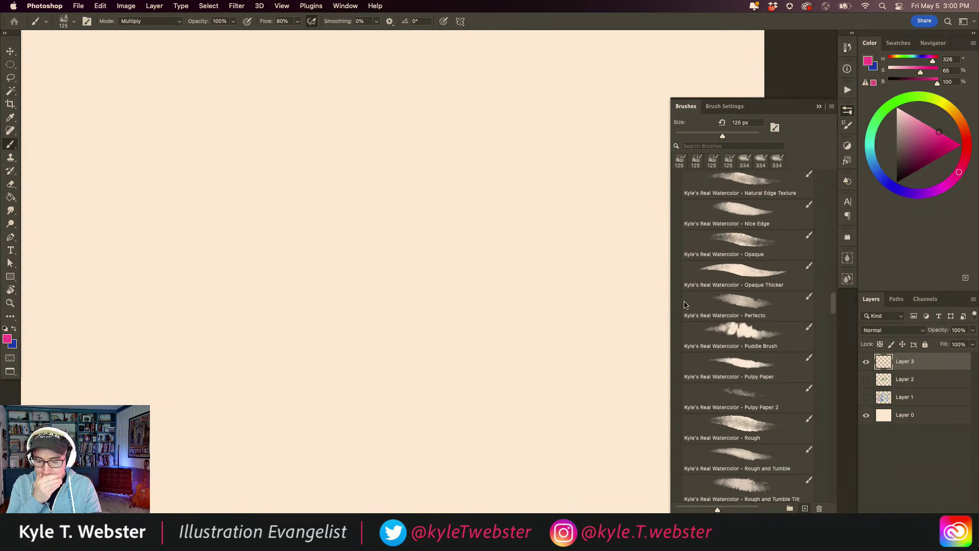
scroll(684, 304, "down", 2)
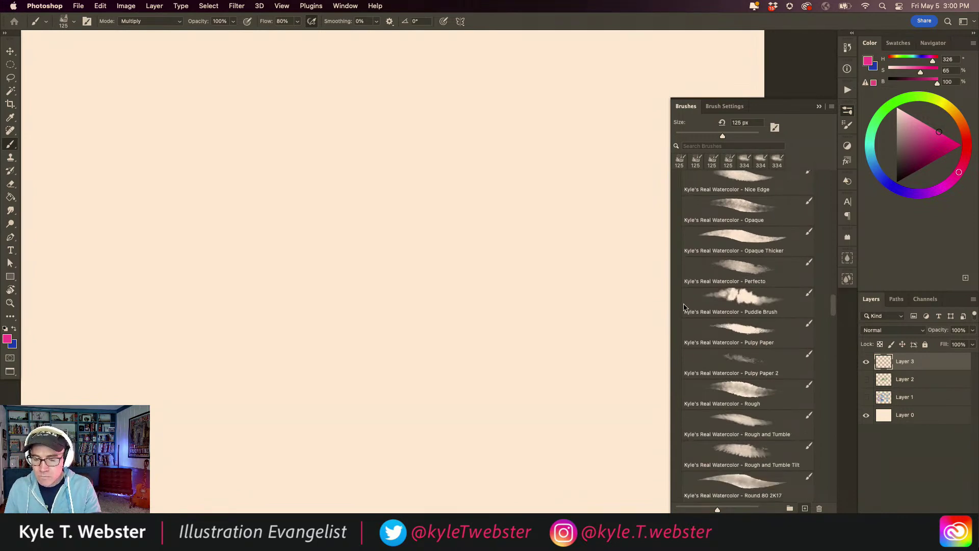
left_click(685, 304)
Step: Try out soft pink blots across the canvas twice with the 400 px Puddle Brush, undoing each attempt
mouse_move(516, 250)
left_mouse_down()
mouse_move(445, 269)
mouse_move(240, 286)
mouse_move(161, 221)
mouse_move(51, 162)
left_mouse_up()
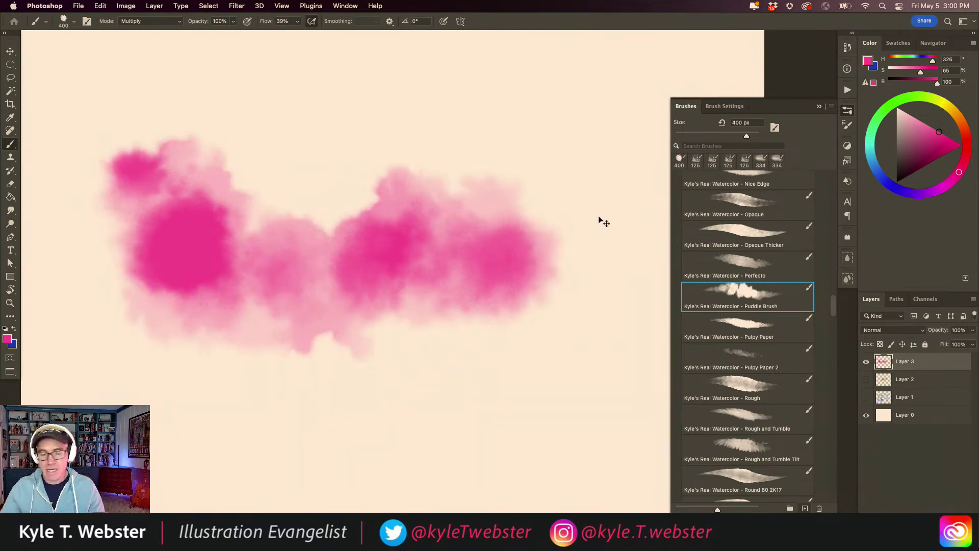
key("super+z")
mouse_move(484, 291)
left_mouse_down()
mouse_move(430, 316)
mouse_move(356, 270)
mouse_move(277, 297)
mouse_move(327, 345)
mouse_move(255, 393)
mouse_move(259, 190)
mouse_move(279, 138)
mouse_move(148, 197)
mouse_move(20, 163)
left_mouse_up()
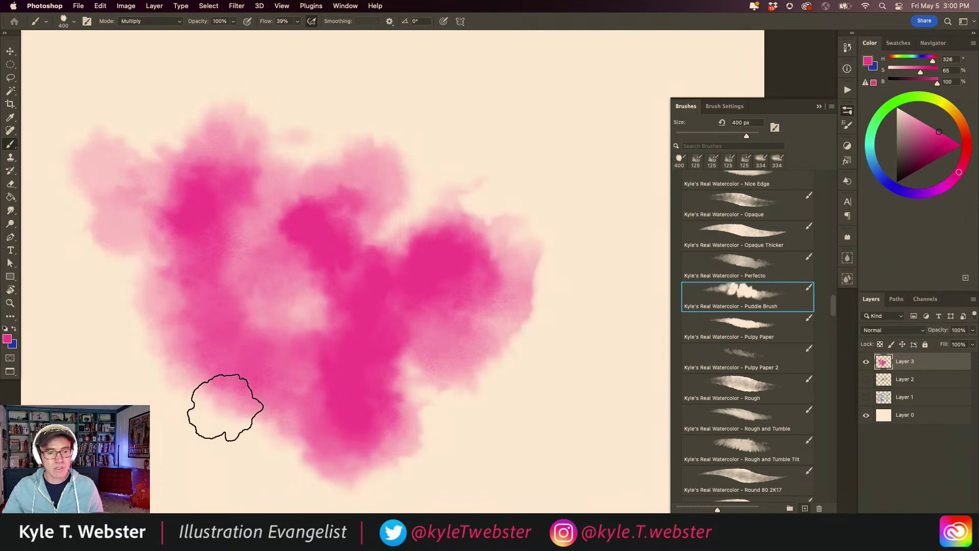
key("super+z")
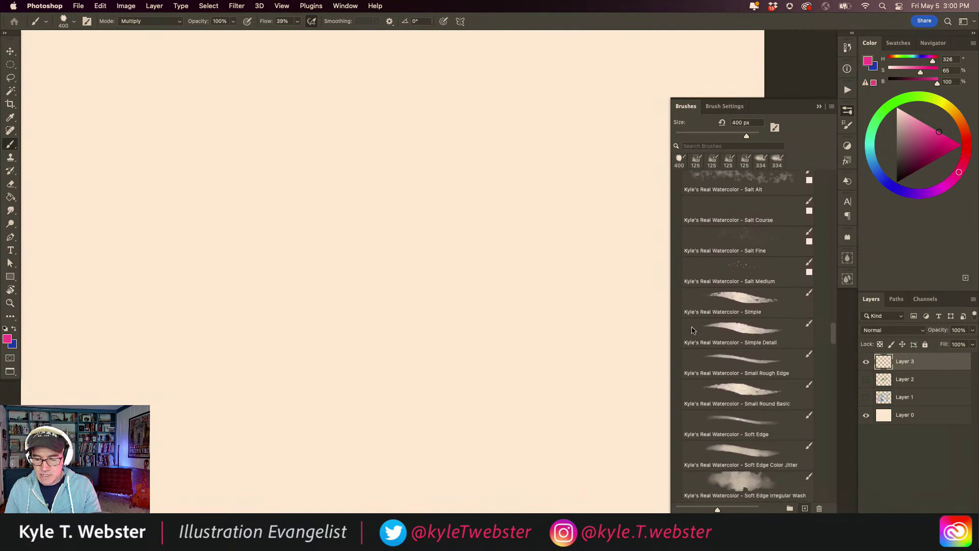
Step: Browse the remaining Kyle's Real Watercolor brushes and try selecting Wamazing Grit
scroll(687, 351, "down", 10)
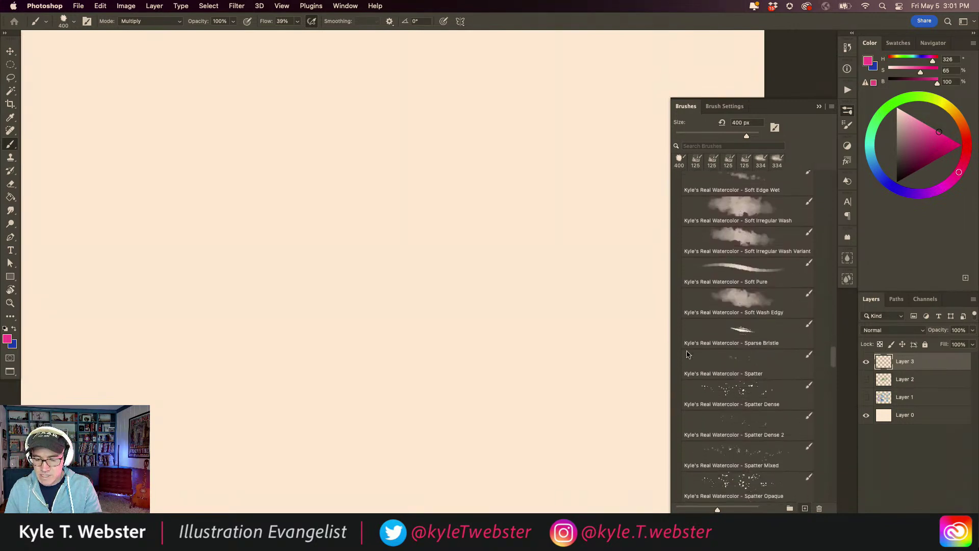
scroll(686, 374, "down", 20)
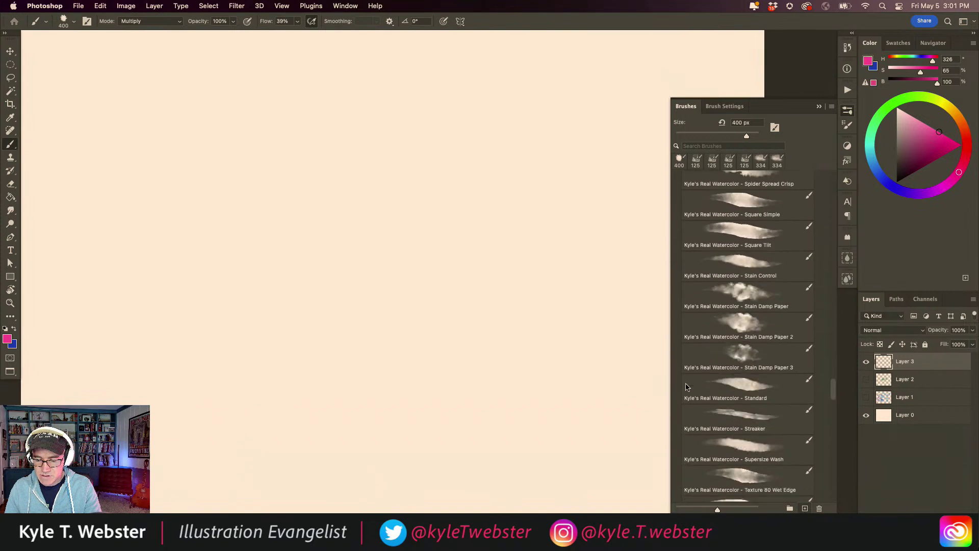
scroll(683, 406, "down", 3)
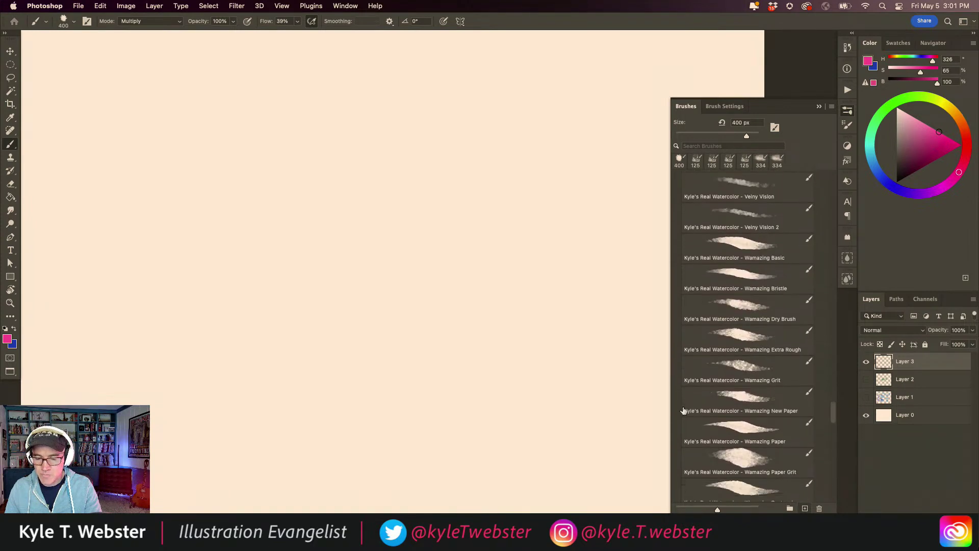
left_click(688, 376)
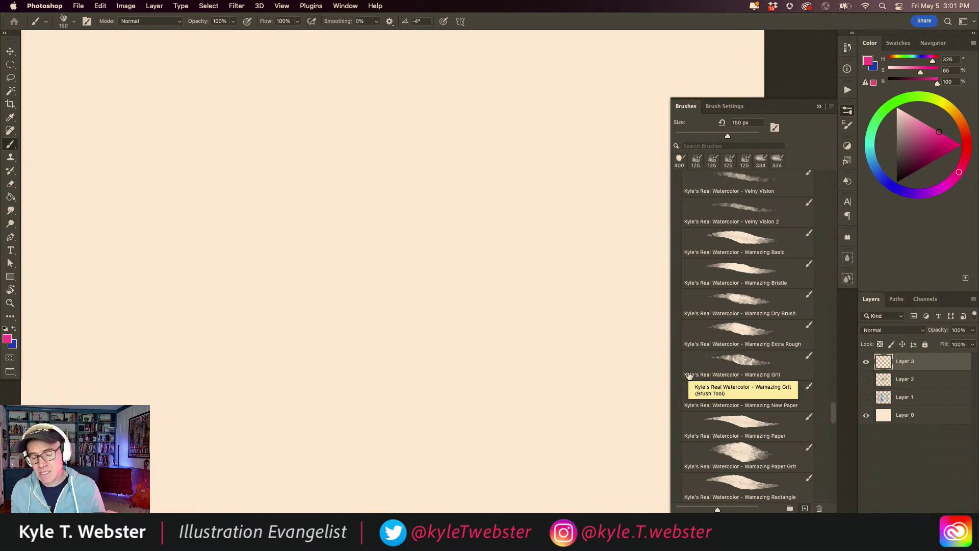
left_click(688, 376)
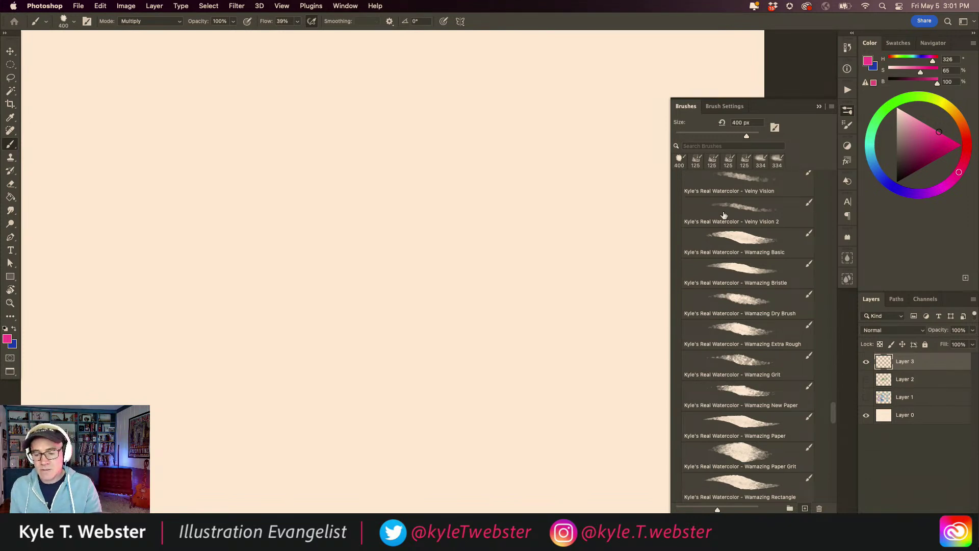
Step: Paint a diagonal blue stroke in the middle of the canvas with the Wamazing Basic watercolor brush at 125 px
left_click(721, 187)
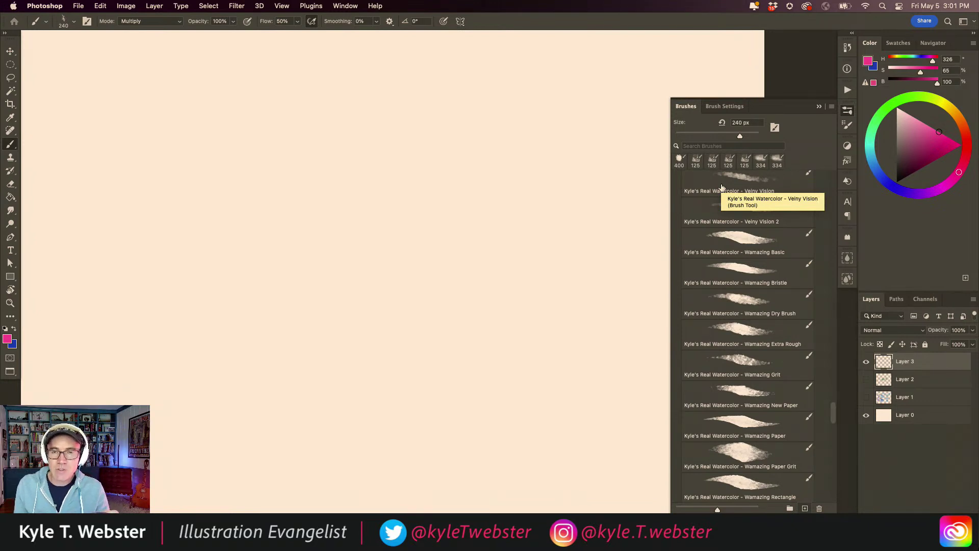
left_click(722, 188)
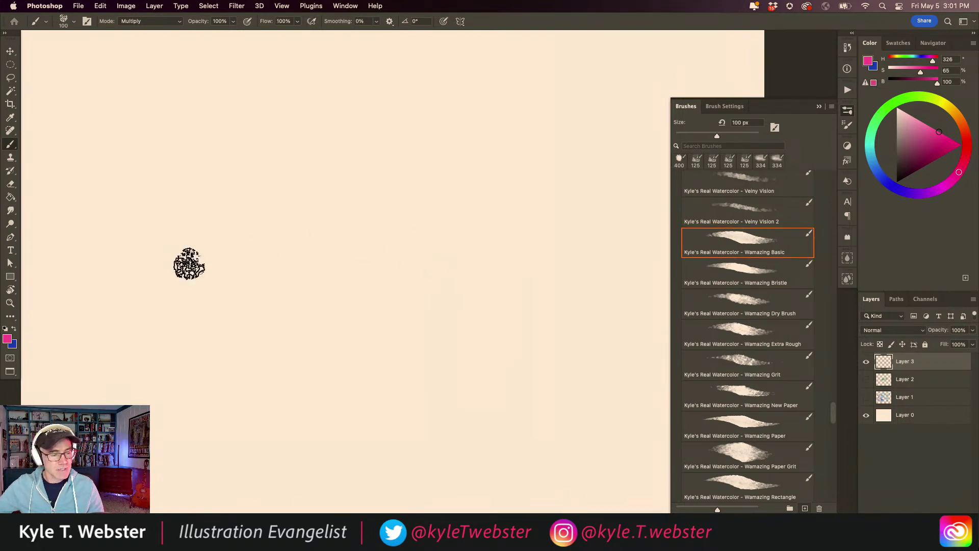
left_click(14, 330)
key("bracketright")
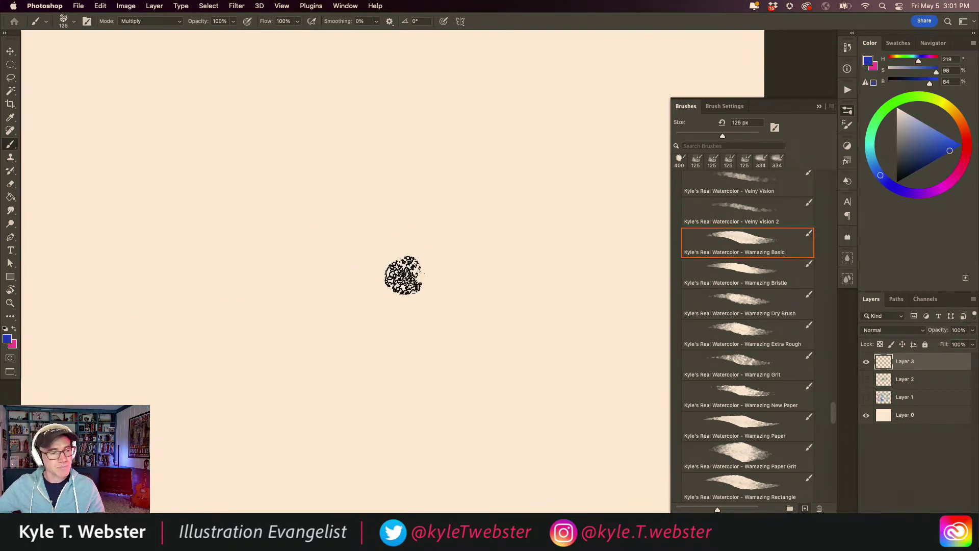
mouse_move(525, 225)
left_mouse_down()
mouse_move(315, 293)
mouse_move(317, 318)
mouse_move(345, 319)
mouse_move(526, 257)
mouse_move(529, 227)
mouse_move(461, 265)
mouse_move(329, 305)
left_mouse_up()
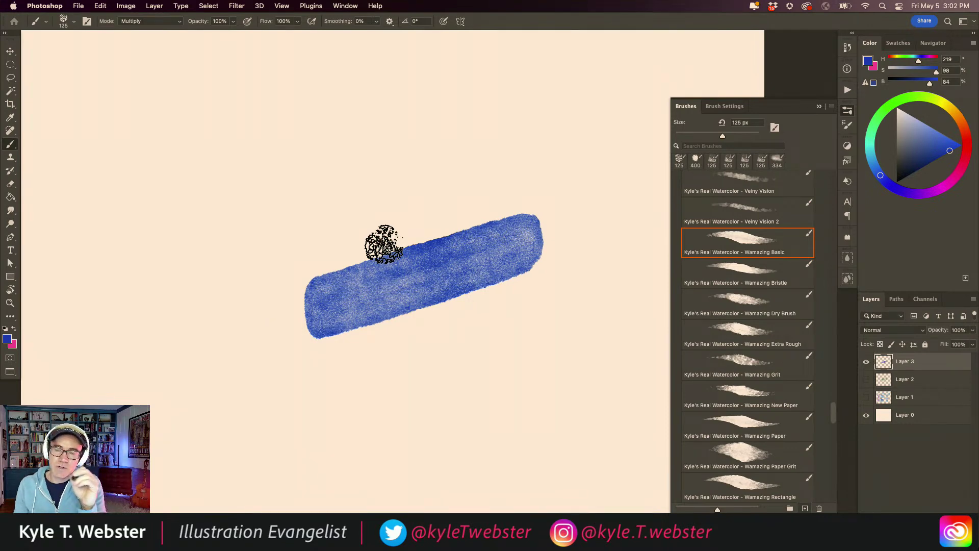
Step: Paint a second diagonal blue stroke parallel to and below the first, varying the wash from dark to light along its length
mouse_move(539, 322)
left_mouse_down()
mouse_move(372, 369)
mouse_move(344, 388)
mouse_move(347, 417)
mouse_move(538, 369)
mouse_move(544, 330)
mouse_move(517, 354)
mouse_move(360, 402)
mouse_move(530, 351)
left_mouse_up()
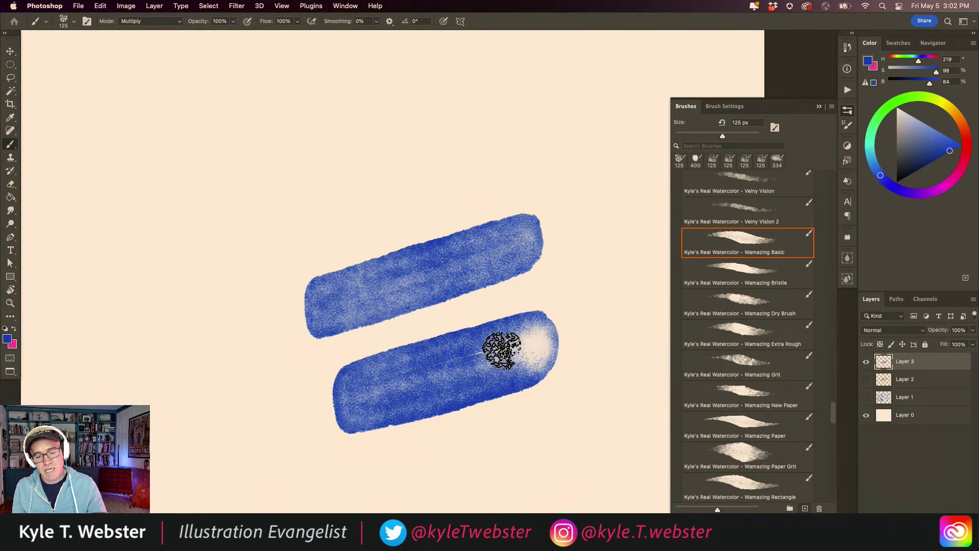
mouse_move(498, 343)
left_mouse_down()
mouse_move(469, 338)
mouse_move(502, 364)
mouse_move(473, 369)
mouse_move(530, 361)
mouse_move(480, 379)
mouse_move(525, 376)
mouse_move(485, 386)
mouse_move(532, 375)
mouse_move(479, 393)
mouse_move(533, 379)
mouse_move(503, 387)
mouse_move(548, 351)
mouse_move(532, 353)
mouse_move(542, 329)
mouse_move(532, 363)
mouse_move(530, 321)
mouse_move(532, 352)
mouse_move(505, 335)
mouse_move(545, 331)
mouse_move(509, 324)
mouse_move(428, 347)
mouse_move(420, 364)
mouse_move(470, 349)
mouse_move(458, 385)
mouse_move(457, 357)
mouse_move(435, 357)
mouse_move(430, 382)
mouse_move(448, 364)
mouse_move(448, 390)
mouse_move(472, 381)
mouse_move(456, 377)
mouse_move(507, 361)
mouse_move(521, 340)
mouse_move(528, 349)
mouse_move(512, 369)
mouse_move(535, 346)
mouse_move(510, 352)
mouse_move(535, 352)
mouse_move(509, 362)
mouse_move(502, 346)
mouse_move(476, 347)
mouse_move(431, 373)
mouse_move(489, 372)
mouse_move(414, 398)
mouse_move(499, 373)
mouse_move(535, 340)
mouse_move(526, 365)
mouse_move(427, 388)
mouse_move(438, 364)
mouse_move(430, 361)
mouse_move(368, 385)
left_mouse_up()
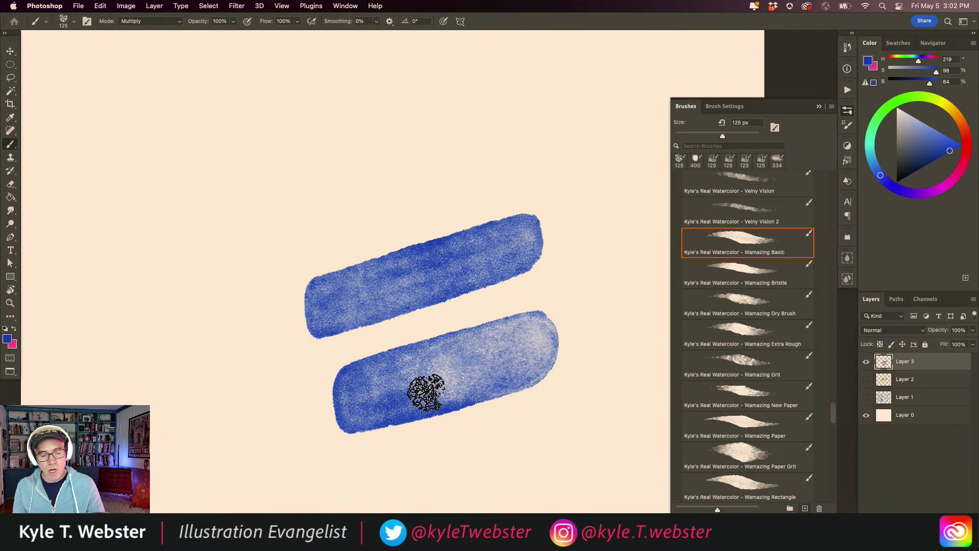
left_click(393, 404, "super")
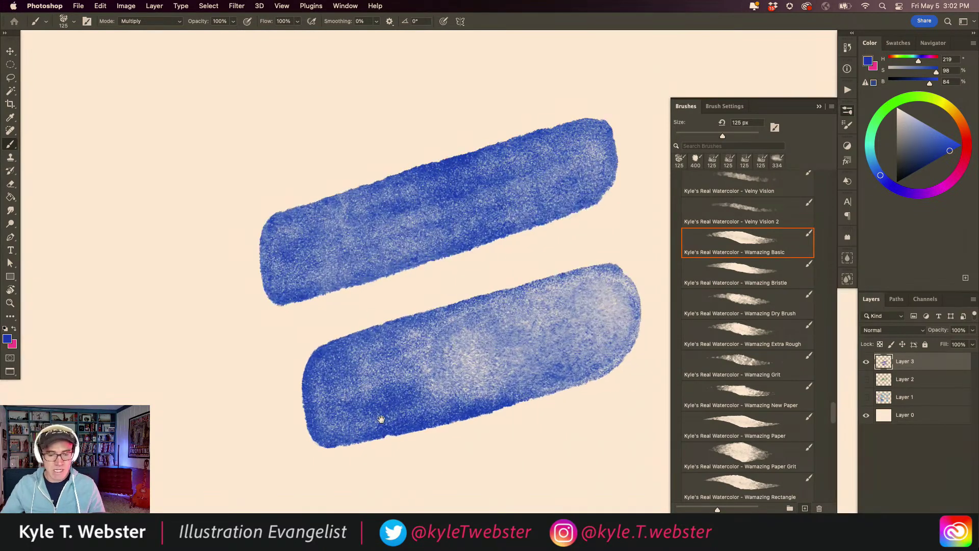
left_click_drag(380, 417, 315, 393)
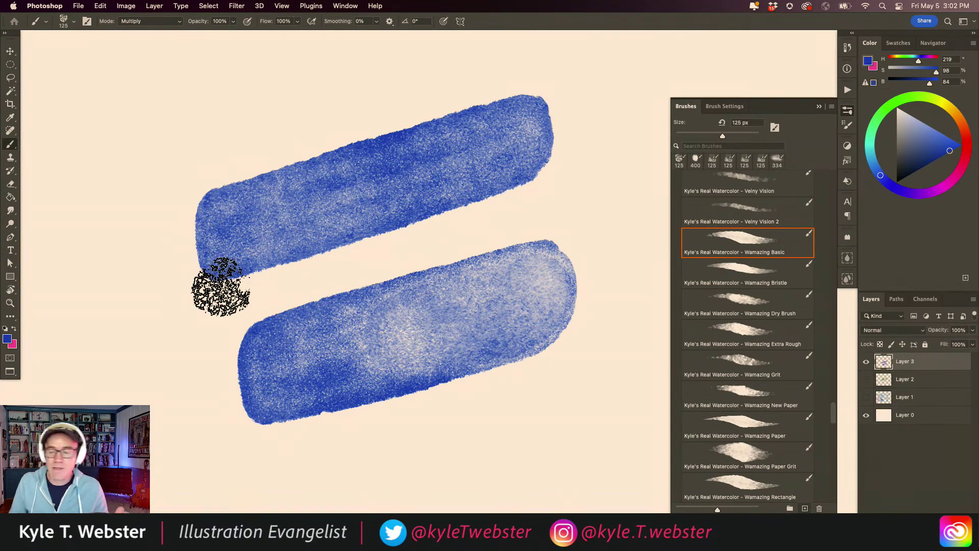
Step: Paint two shorter blue swatches above the long strokes, one slanted and one nearly horizontal, each with a pale washed-out area
left_click(301, 326, "alt+super")
left_click_drag(258, 332, 430, 365)
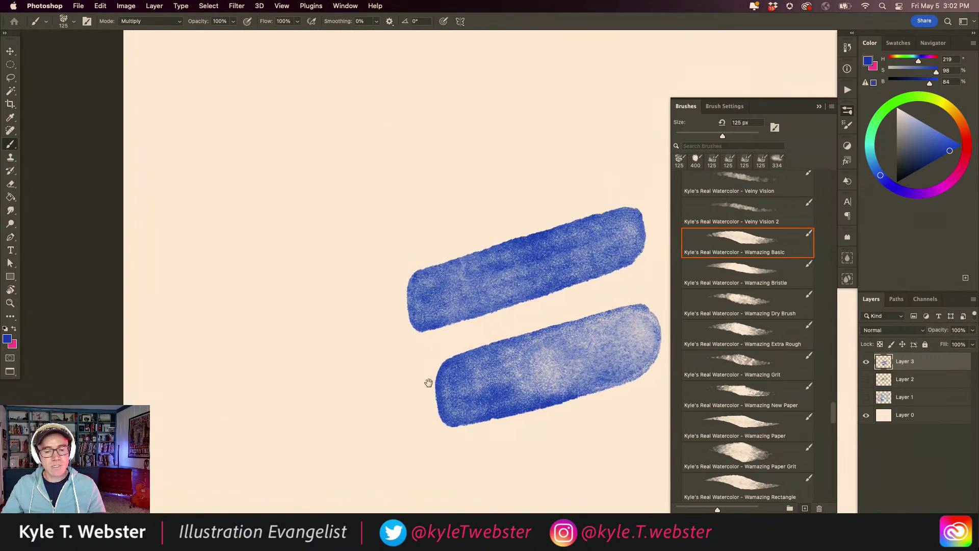
left_click_drag(375, 352, 369, 368)
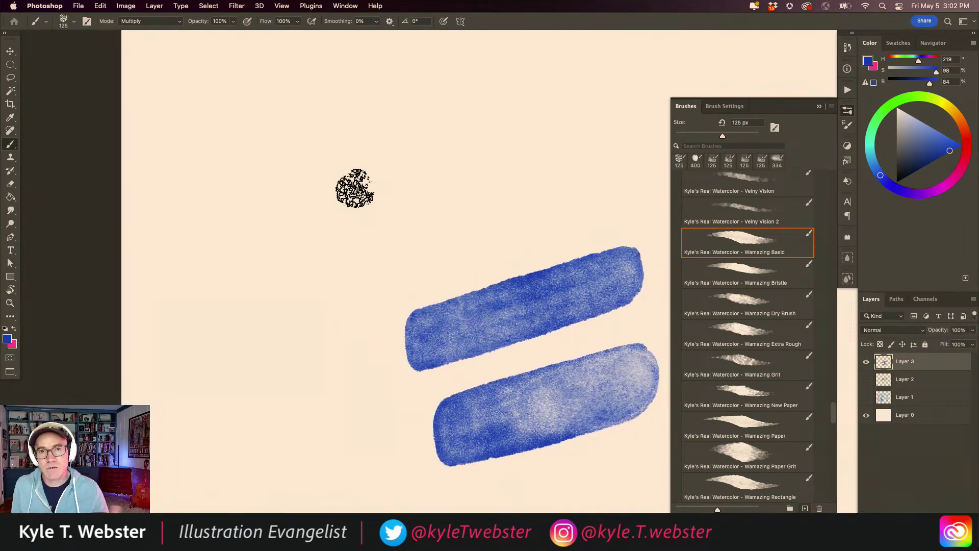
mouse_move(393, 169)
left_mouse_down()
mouse_move(291, 262)
mouse_move(263, 264)
mouse_move(261, 230)
mouse_move(313, 184)
mouse_move(355, 151)
mouse_move(382, 163)
mouse_move(276, 247)
mouse_move(373, 158)
mouse_move(380, 188)
mouse_move(348, 218)
mouse_move(384, 176)
mouse_move(358, 207)
mouse_move(361, 186)
mouse_move(380, 183)
mouse_move(390, 162)
mouse_move(367, 179)
mouse_move(345, 225)
mouse_move(374, 170)
mouse_move(351, 218)
mouse_move(379, 197)
mouse_move(332, 238)
mouse_move(355, 180)
mouse_move(385, 164)
mouse_move(338, 186)
left_mouse_up()
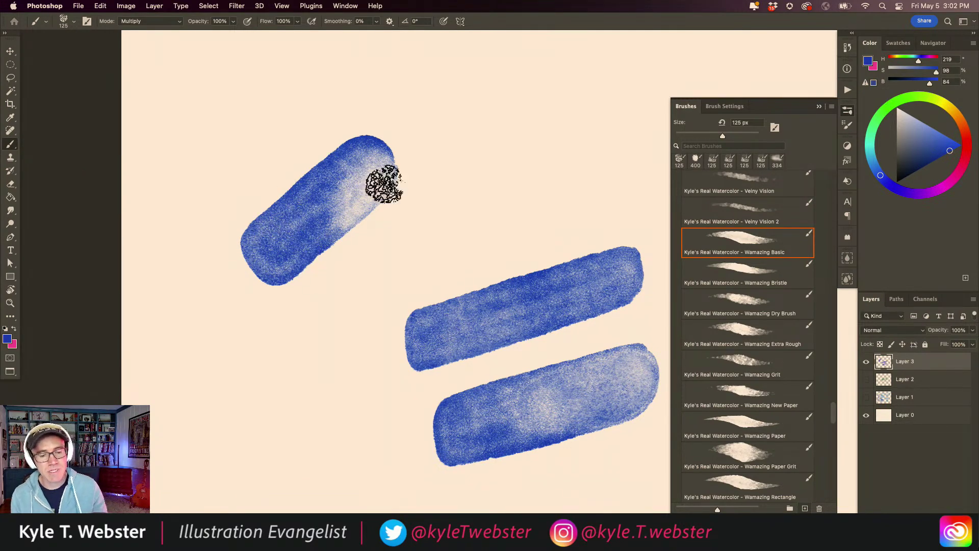
mouse_move(555, 153)
left_mouse_down()
mouse_move(444, 171)
mouse_move(444, 203)
mouse_move(542, 198)
mouse_move(568, 170)
mouse_move(556, 157)
mouse_move(504, 183)
mouse_move(458, 190)
mouse_move(544, 182)
mouse_move(558, 166)
mouse_move(553, 187)
mouse_move(536, 190)
mouse_move(542, 162)
mouse_move(533, 161)
mouse_move(525, 187)
mouse_move(546, 184)
mouse_move(493, 203)
mouse_move(555, 190)
mouse_move(478, 209)
mouse_move(557, 196)
mouse_move(569, 178)
mouse_move(562, 153)
mouse_move(535, 185)
left_mouse_up()
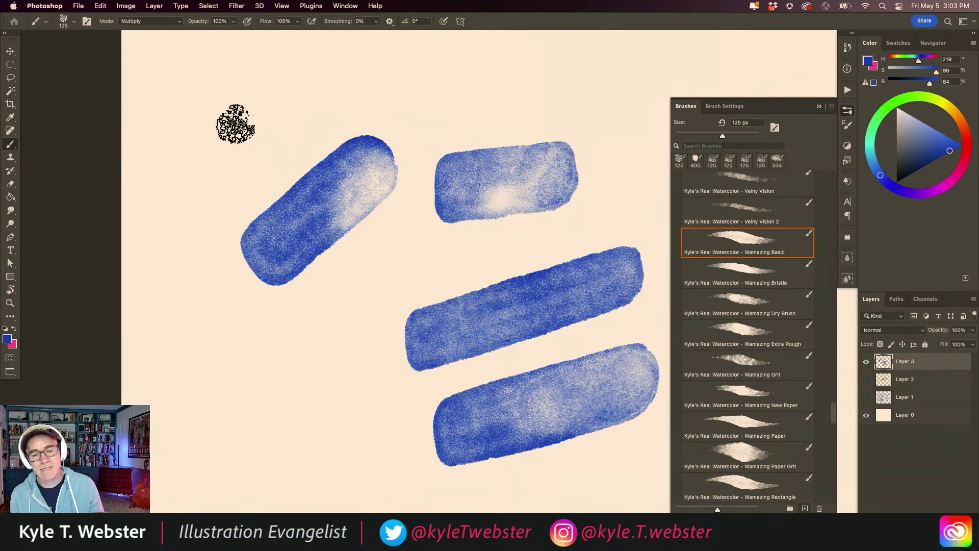
Step: Draw a lasso selection around the short, nearly horizontal blue swatch and clear the selection
left_click(495, 210, "super")
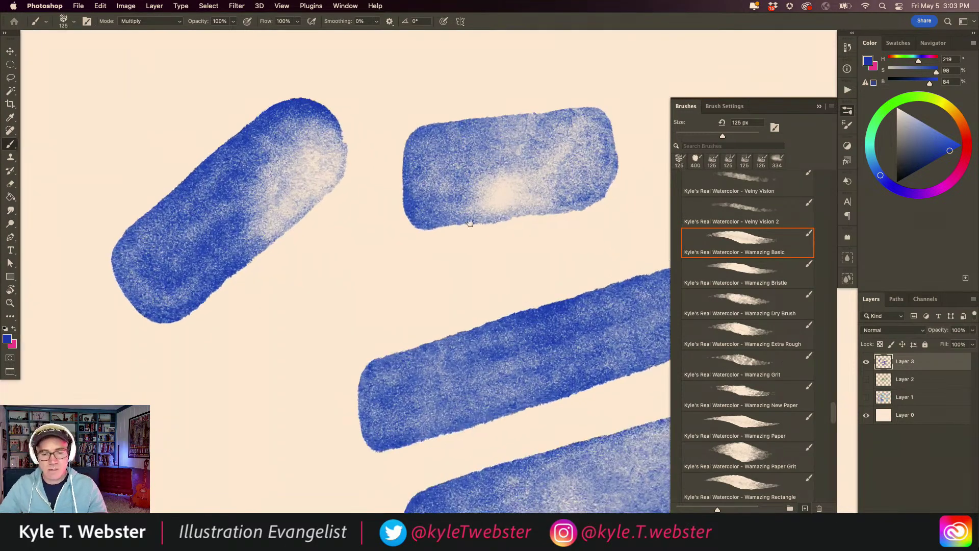
left_click_drag(477, 221, 393, 247)
key("l")
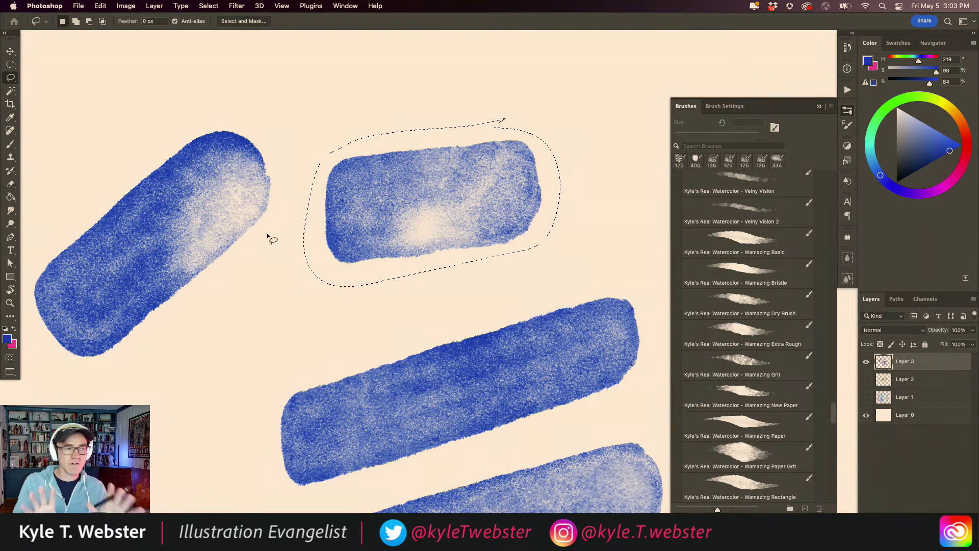
key("super+d")
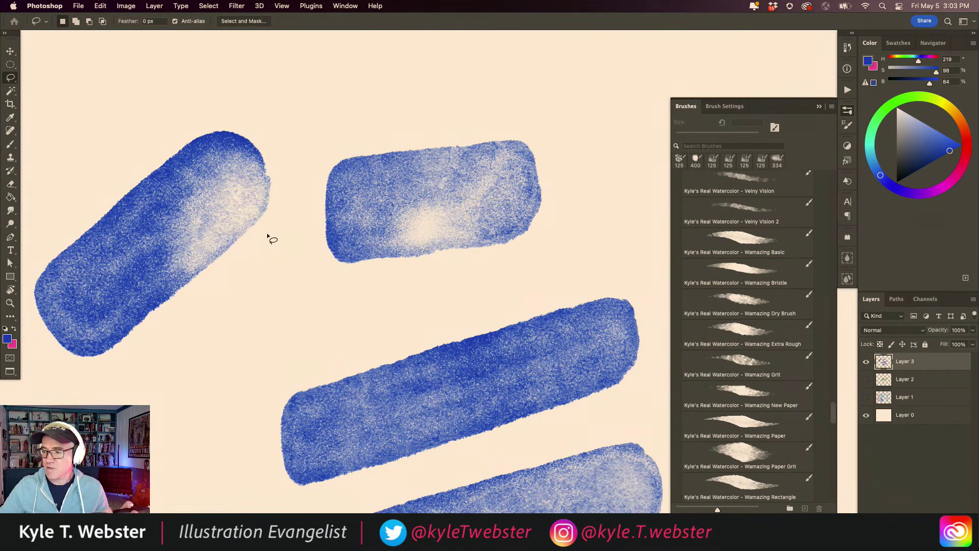
Step: Paint a tall curved blue shape with tapered ends and a small side branch near the canvas's right edge using Wamazing Basic
key("b")
left_click(326, 340, "alt")
left_click_drag(315, 338, 327, 320)
scroll(327, 320, "down", 2)
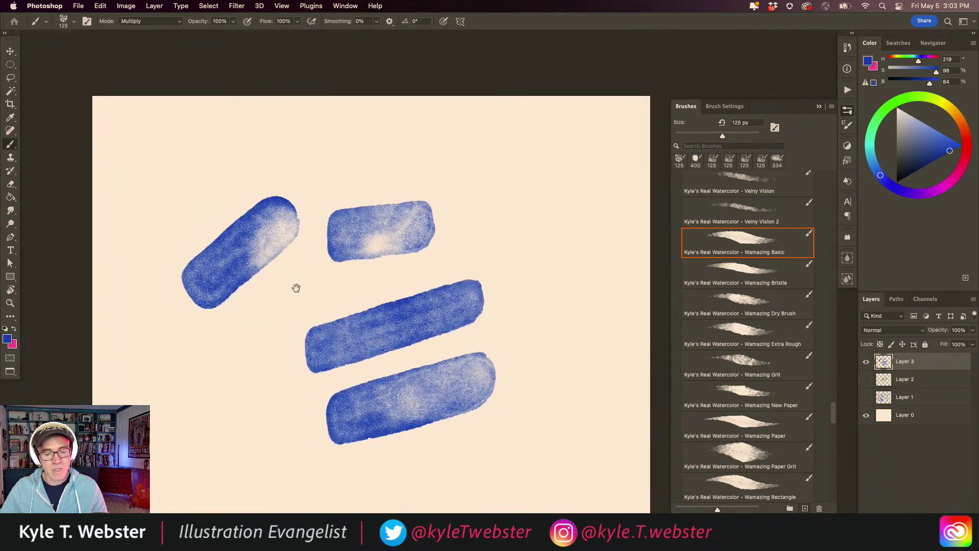
left_click(531, 286, "super")
left_click_drag(503, 299, 403, 346)
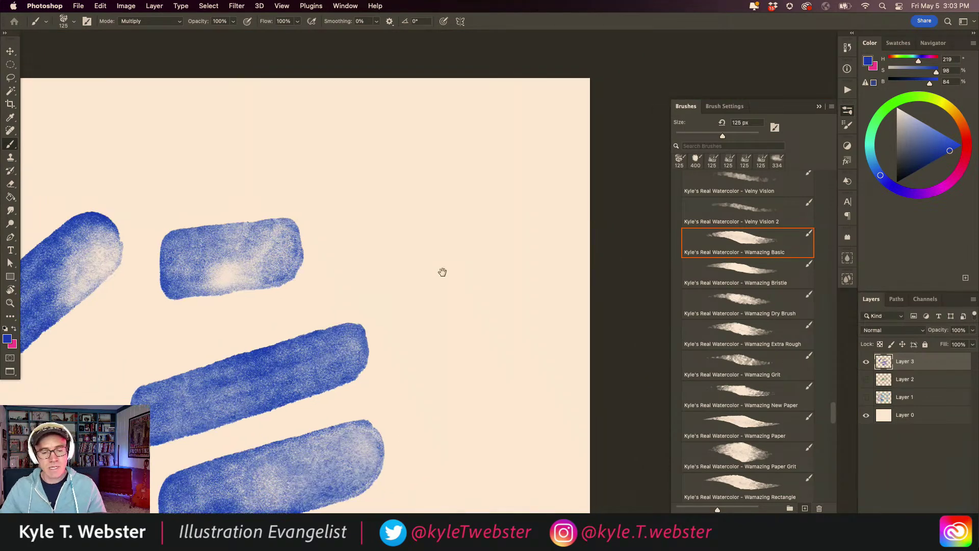
mouse_move(514, 270)
left_mouse_down()
mouse_move(495, 174)
mouse_move(469, 153)
mouse_move(442, 162)
mouse_move(454, 400)
mouse_move(483, 496)
mouse_move(513, 290)
mouse_move(504, 200)
mouse_move(474, 143)
mouse_move(416, 113)
mouse_move(441, 243)
mouse_move(367, 283)
mouse_move(447, 299)
mouse_move(434, 264)
mouse_move(407, 275)
mouse_move(439, 278)
mouse_move(451, 233)
mouse_move(435, 138)
mouse_move(452, 136)
mouse_move(496, 247)
mouse_move(454, 172)
mouse_move(473, 361)
mouse_move(488, 278)
mouse_move(500, 284)
mouse_move(476, 483)
mouse_move(469, 315)
mouse_move(458, 369)
mouse_move(463, 356)
mouse_move(480, 372)
mouse_move(474, 267)
mouse_move(499, 326)
mouse_move(478, 403)
mouse_move(460, 157)
mouse_move(474, 159)
mouse_move(461, 144)
mouse_move(487, 181)
mouse_move(485, 168)
mouse_move(500, 222)
mouse_move(476, 147)
mouse_move(444, 123)
mouse_move(471, 295)
mouse_move(468, 356)
mouse_move(469, 331)
mouse_move(455, 324)
mouse_move(476, 367)
mouse_move(480, 274)
mouse_move(477, 420)
left_mouse_up()
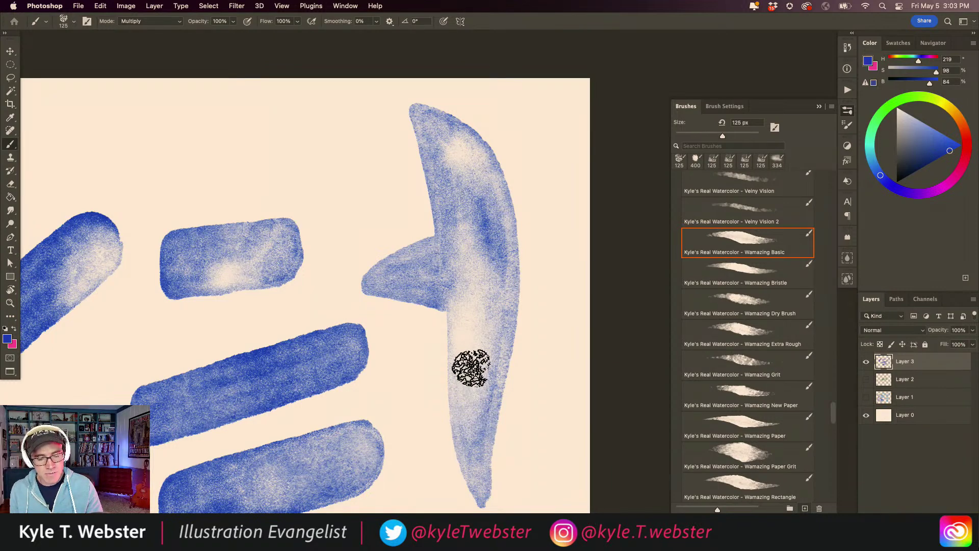
mouse_move(468, 367)
left_mouse_down()
mouse_move(458, 291)
mouse_move(459, 408)
mouse_move(455, 309)
mouse_move(458, 406)
mouse_move(471, 409)
mouse_move(478, 344)
mouse_move(483, 363)
mouse_move(476, 313)
mouse_move(479, 388)
mouse_move(463, 262)
mouse_move(456, 275)
mouse_move(478, 264)
mouse_move(471, 399)
mouse_move(483, 300)
mouse_move(484, 337)
mouse_move(481, 249)
mouse_move(492, 306)
mouse_move(490, 240)
mouse_move(511, 306)
mouse_move(500, 326)
mouse_move(495, 212)
mouse_move(486, 203)
mouse_move(457, 216)
mouse_move(450, 202)
mouse_move(442, 210)
mouse_move(443, 252)
mouse_move(429, 258)
mouse_move(445, 261)
mouse_move(450, 295)
mouse_move(417, 290)
mouse_move(448, 296)
mouse_move(411, 275)
mouse_move(443, 250)
mouse_move(394, 282)
mouse_move(446, 235)
mouse_move(446, 169)
mouse_move(481, 205)
mouse_move(493, 202)
mouse_move(510, 243)
mouse_move(480, 167)
mouse_move(473, 177)
mouse_move(462, 167)
mouse_move(456, 152)
mouse_move(470, 150)
mouse_move(431, 149)
mouse_move(481, 152)
mouse_move(425, 123)
left_mouse_up()
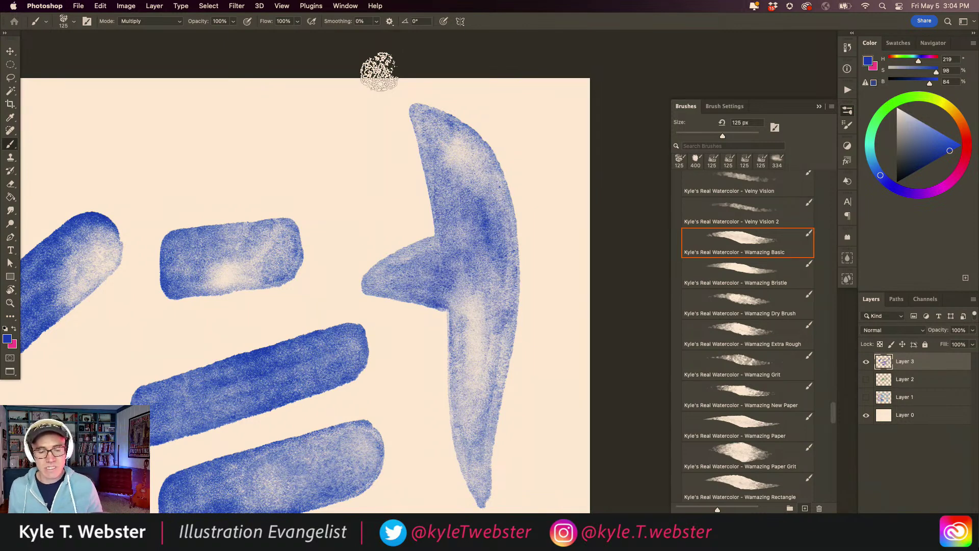
Step: Choose the Kyle's Real Watercolor - Wamazing Wax Resist brush
mouse_move(238, 335)
left_mouse_down()
mouse_move(348, 335)
mouse_move(289, 308)
left_mouse_up()
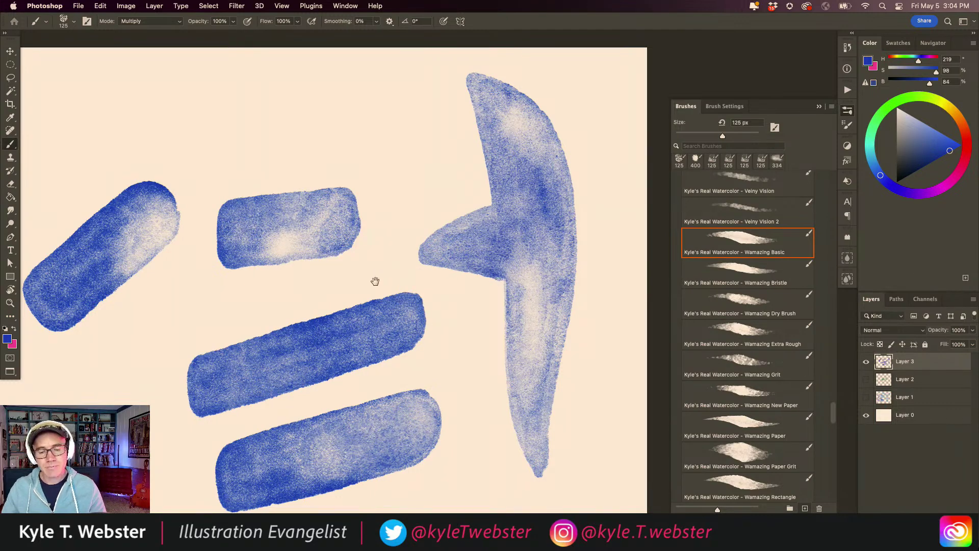
left_click_drag(355, 273, 296, 279)
left_click(255, 317, "alt")
left_click_drag(214, 347, 377, 297)
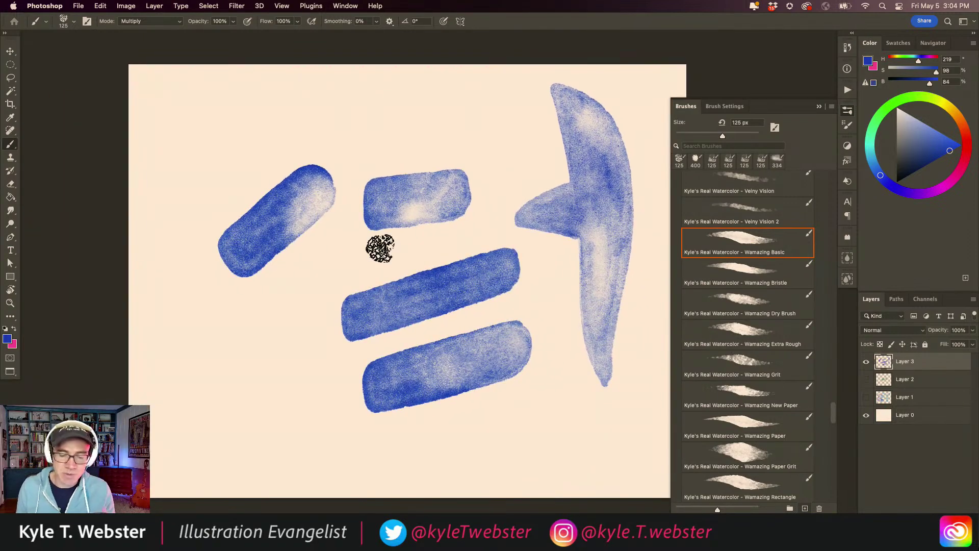
left_click_drag(318, 360, 365, 350)
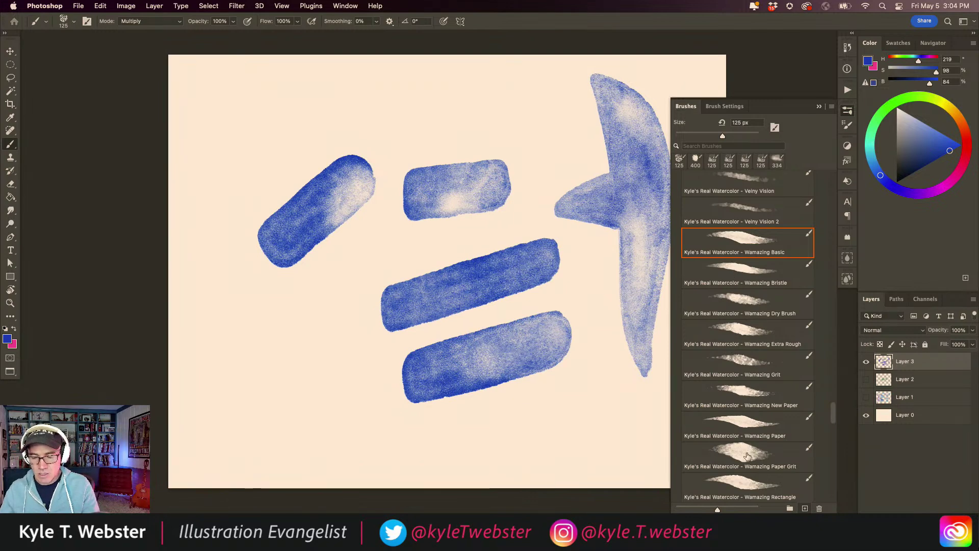
scroll(832, 408, "down", 5)
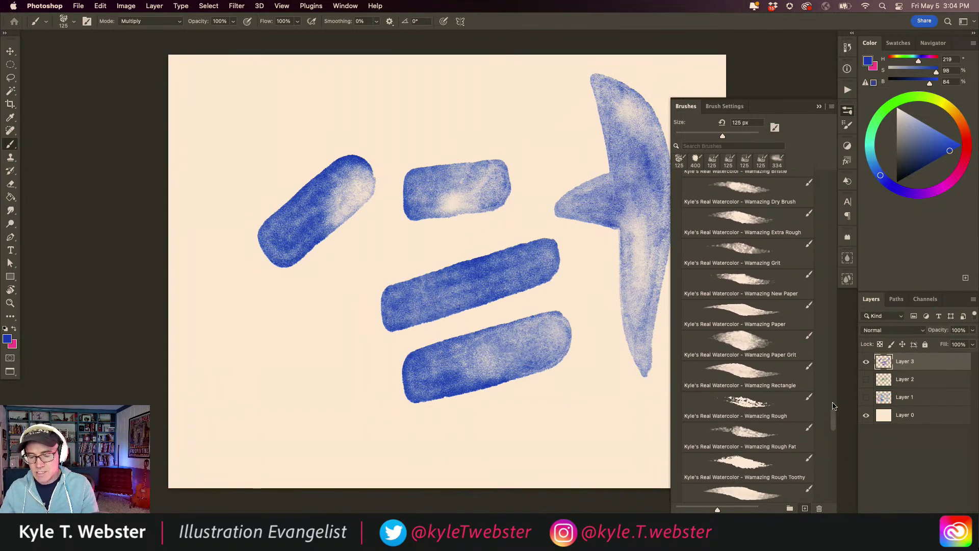
left_click(724, 284)
left_click_drag(832, 416, 832, 425)
scroll(832, 425, "down", 3)
left_click(743, 425)
Step: Paint a broad, speckled diagonal blue swatch below the slanted one with the Wax Resist brush at 175 px
key("bracketright")
key("bracketright")
left_click(291, 396, "super")
left_click_drag(277, 403, 330, 380)
mouse_move(381, 297)
left_mouse_down()
mouse_move(266, 406)
mouse_move(288, 399)
mouse_move(382, 300)
mouse_move(358, 292)
mouse_move(250, 387)
mouse_move(355, 256)
mouse_move(311, 278)
mouse_move(238, 352)
mouse_move(259, 354)
mouse_move(344, 283)
mouse_move(387, 300)
mouse_move(326, 340)
mouse_move(365, 275)
mouse_move(223, 368)
left_mouse_up()
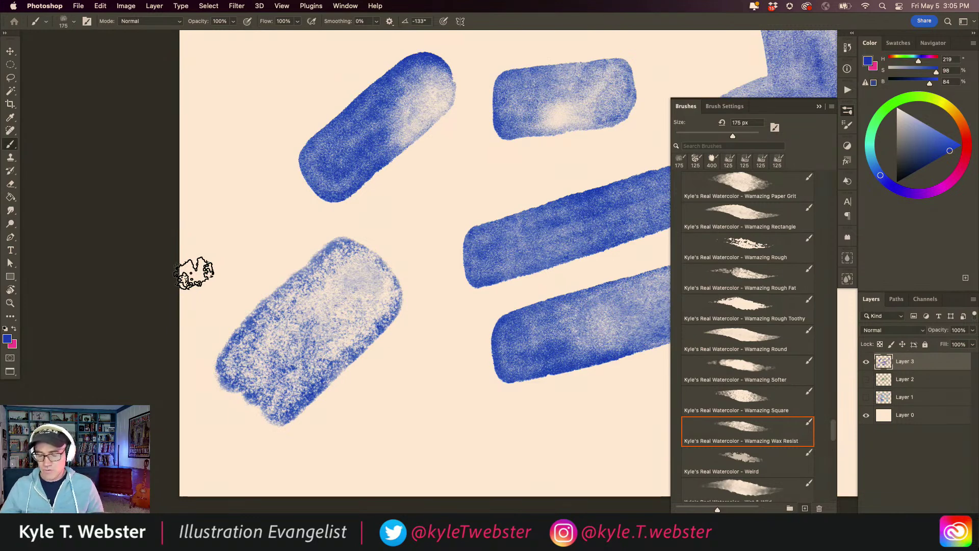
Step: Switch the paint color to golden yellow (H 49, S 86, B 90) and scribble above the swatches with the megapack's Kid Crayon brush
left_click_drag(427, 235, 367, 341)
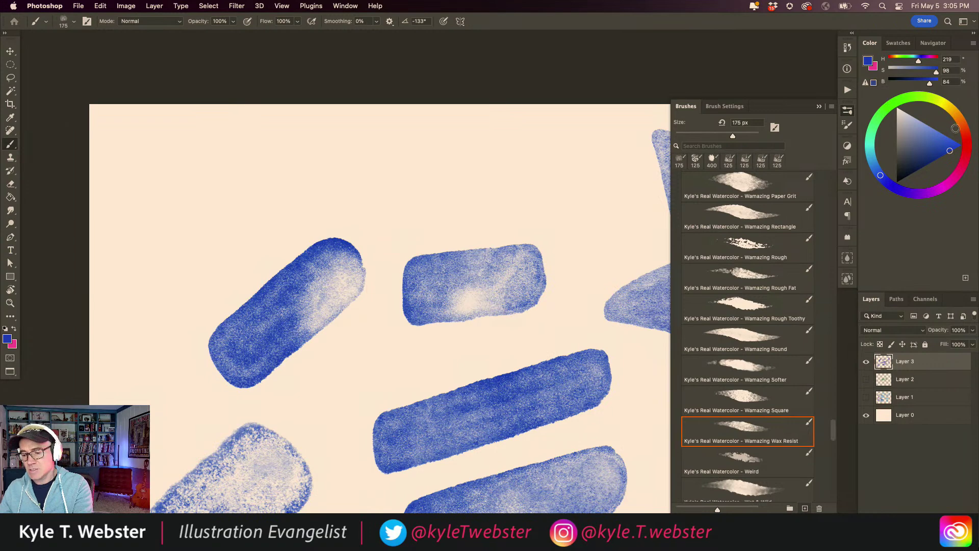
left_click_drag(957, 113, 950, 107)
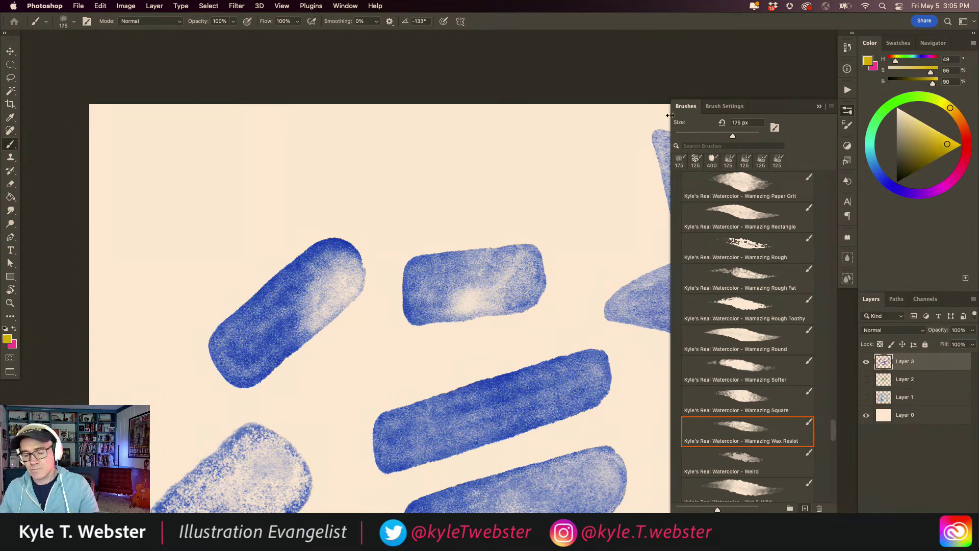
mouse_move(836, 418)
left_mouse_down()
mouse_move(672, 219)
mouse_move(671, 177)
left_mouse_up()
left_click(677, 228)
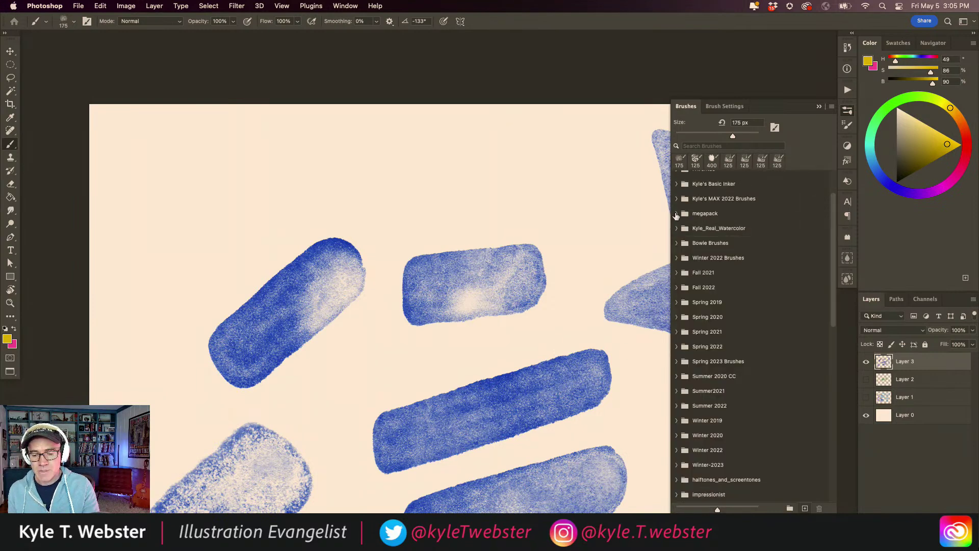
left_click(676, 213)
left_click_drag(833, 199, 724, 269)
scroll(723, 271, "down", 3)
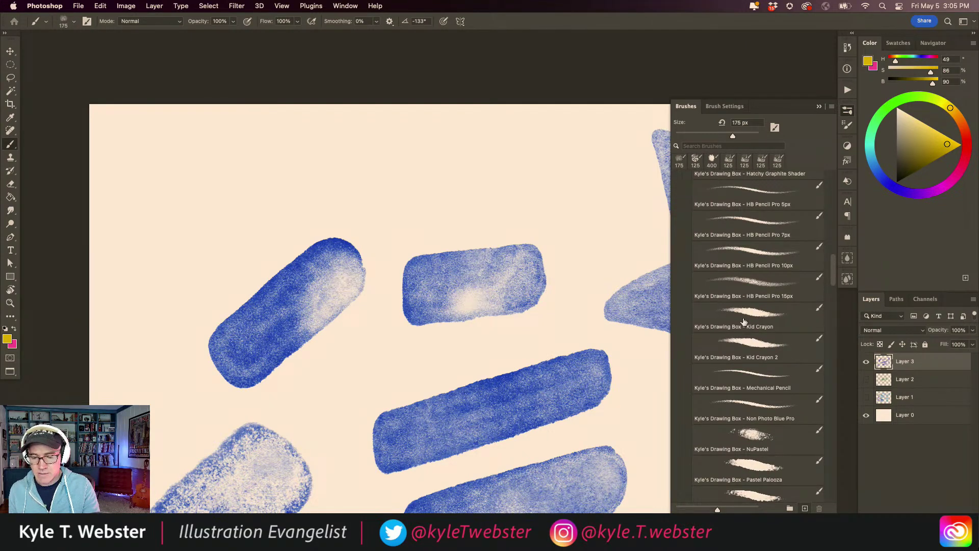
left_click(748, 314)
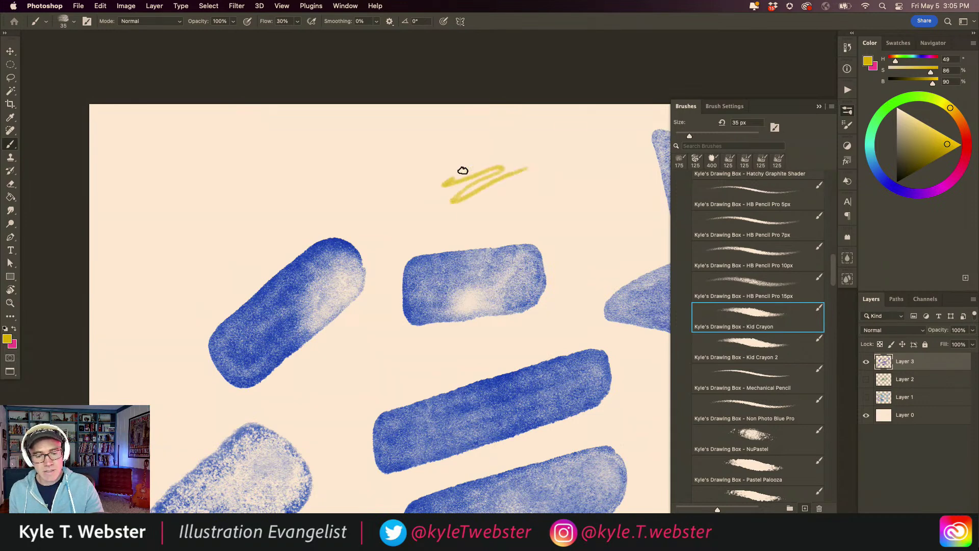
Step: Add yellow zigzag scribbles with the Kid Crayon 2 brush, a small one at 35 px and a larger one at 70 px
left_click(757, 340)
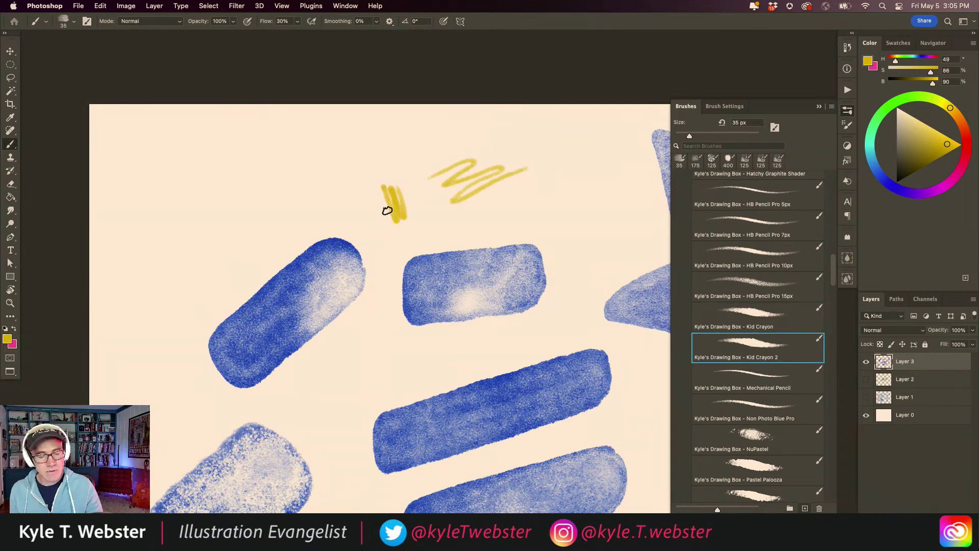
key("bracketright")
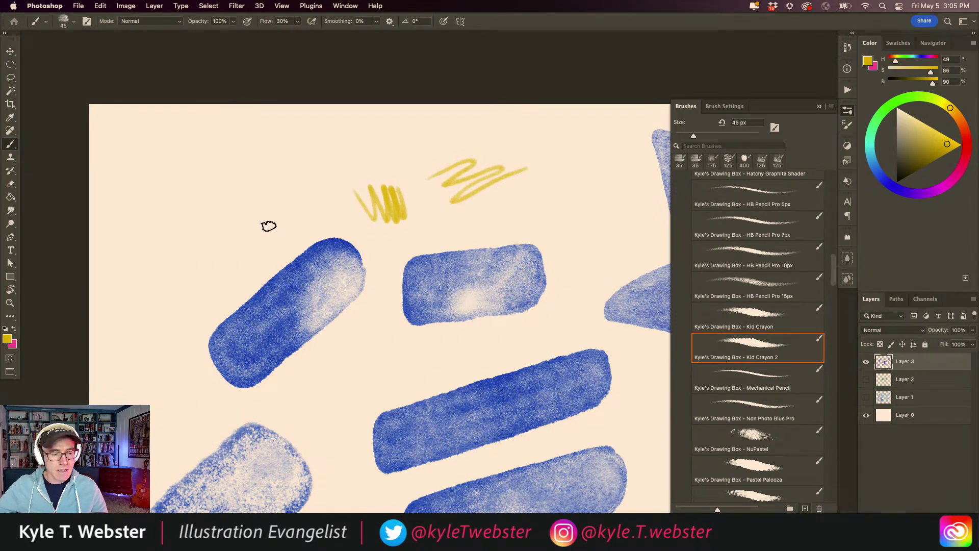
left_click_drag(248, 237, 345, 244)
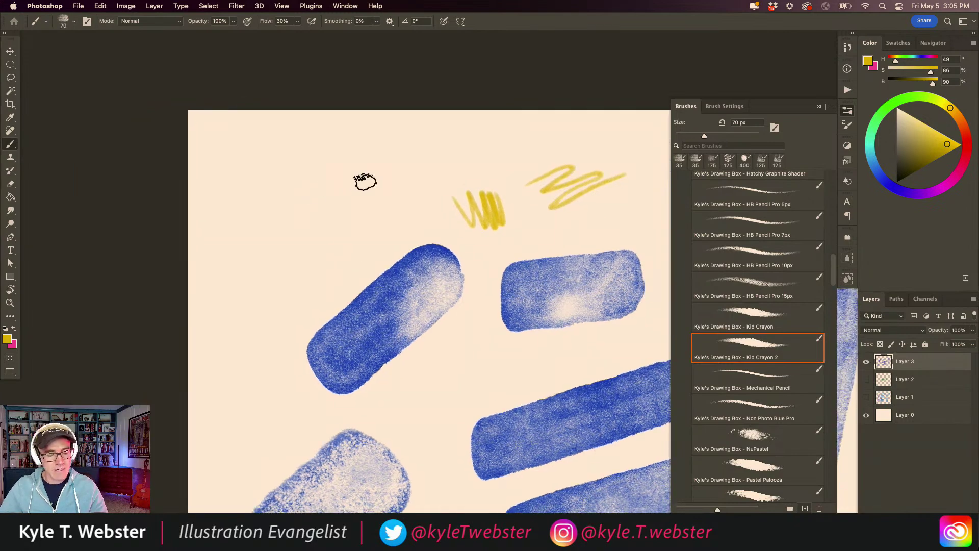
mouse_move(377, 193)
left_mouse_down()
mouse_move(280, 160)
mouse_move(271, 205)
mouse_move(249, 236)
mouse_move(270, 281)
left_mouse_up()
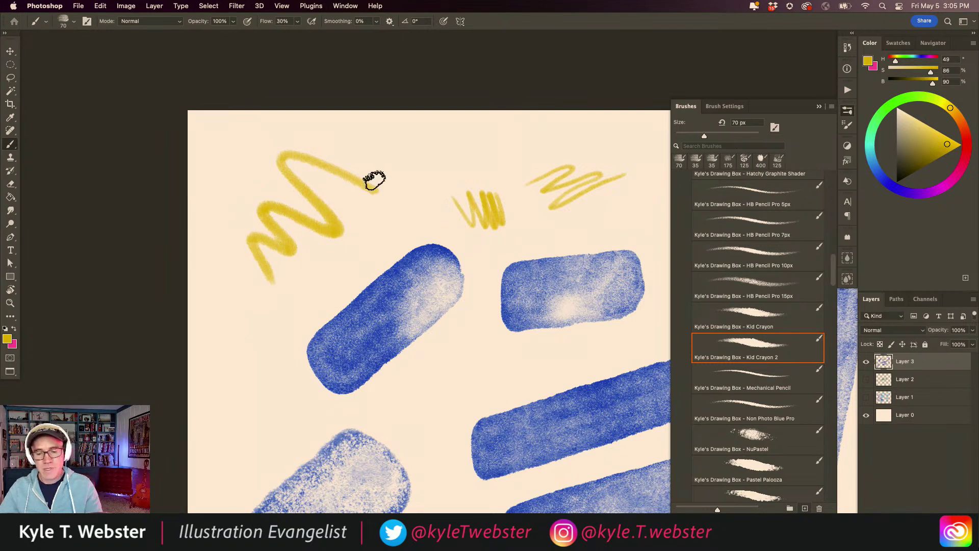
Step: Paint yellow patches beside and over the small crayon scribbles with Wamazing Basic at 125 px and Wax Resist at 175 px
left_click(744, 161)
mouse_move(471, 138)
left_mouse_down()
mouse_move(457, 164)
mouse_move(498, 142)
left_mouse_up()
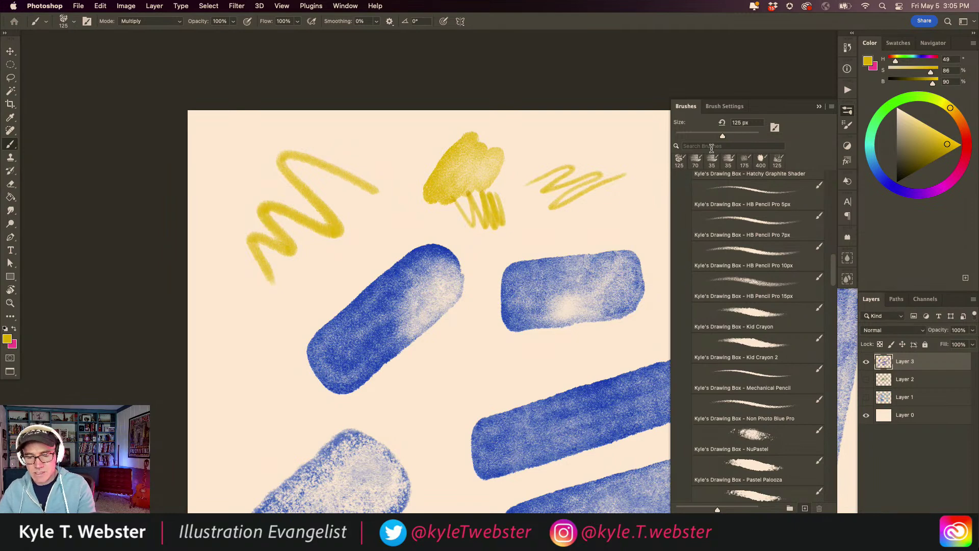
mouse_move(634, 168)
left_mouse_down()
mouse_move(585, 204)
mouse_move(595, 166)
mouse_move(566, 199)
left_mouse_up()
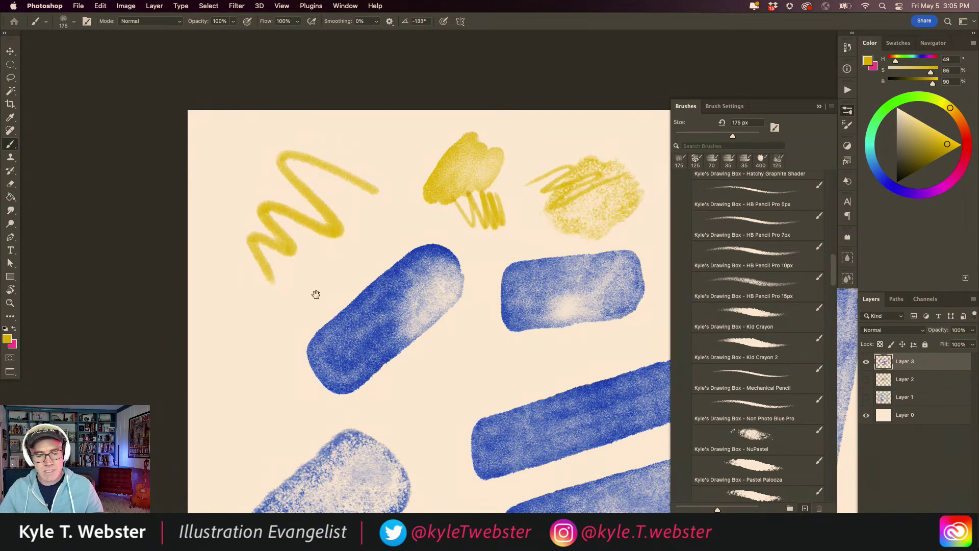
Step: Switch the paint color to bright blue (H 213, S 93, B 92) and paint a speckled Wax Resist patch over the large yellow zigzag
left_click_drag(328, 268, 370, 256)
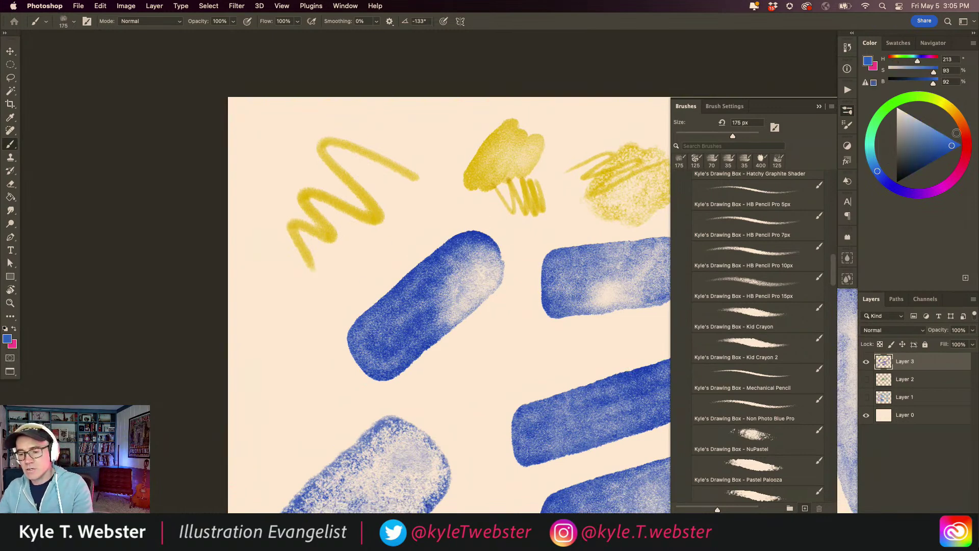
mouse_move(428, 167)
left_mouse_down()
mouse_move(337, 240)
mouse_move(321, 237)
mouse_move(419, 148)
mouse_move(315, 221)
mouse_move(384, 145)
mouse_move(280, 220)
mouse_move(361, 138)
mouse_move(271, 199)
mouse_move(335, 162)
mouse_move(393, 174)
mouse_move(411, 159)
mouse_move(347, 141)
mouse_move(286, 196)
mouse_move(307, 252)
mouse_move(320, 194)
mouse_move(367, 205)
mouse_move(344, 174)
mouse_move(358, 147)
mouse_move(415, 174)
mouse_move(391, 185)
mouse_move(343, 151)
mouse_move(403, 188)
mouse_move(419, 177)
mouse_move(410, 155)
mouse_move(378, 138)
mouse_move(320, 127)
mouse_move(323, 175)
mouse_move(340, 185)
mouse_move(306, 164)
mouse_move(276, 220)
mouse_move(291, 249)
mouse_move(315, 259)
mouse_move(310, 242)
mouse_move(344, 238)
mouse_move(335, 216)
mouse_move(347, 223)
mouse_move(318, 203)
mouse_move(341, 218)
mouse_move(312, 326)
mouse_move(290, 326)
mouse_move(227, 275)
mouse_move(227, 290)
mouse_move(198, 272)
left_mouse_up()
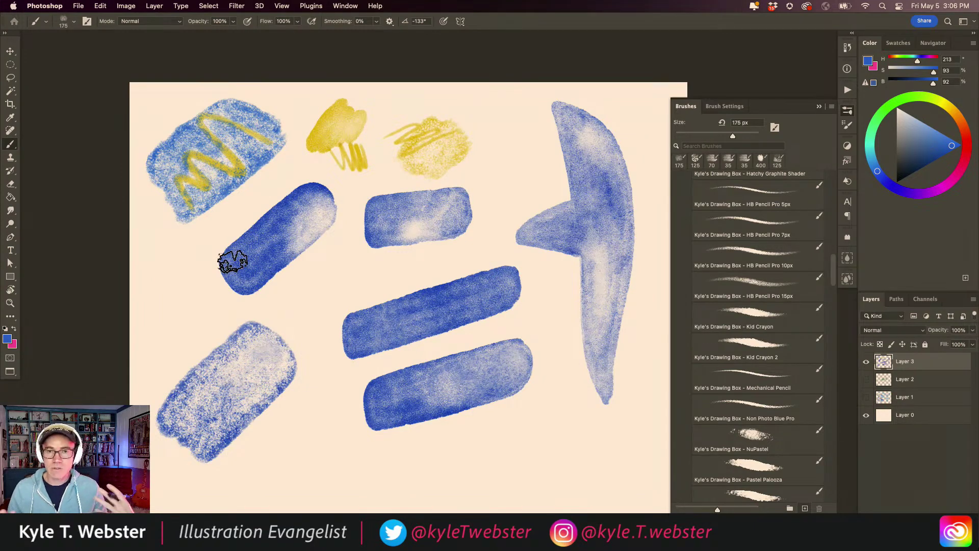
left_click_drag(271, 331, 312, 320)
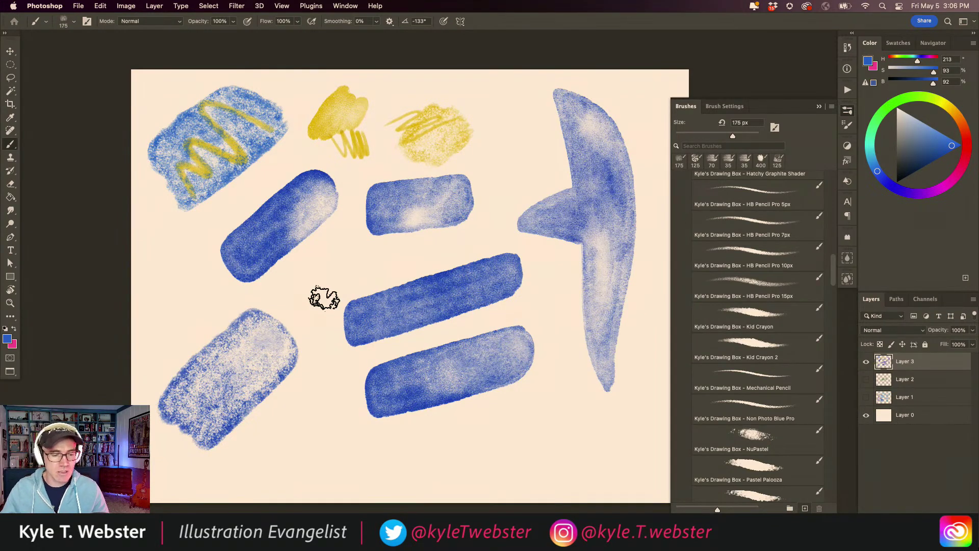
Step: Erase speckled texture from half of the upper long swatch and the diagonal swatch's edge with Wax Resist, then review the brush blend modes, keeping Normal
left_click(391, 326, "super")
left_click_drag(391, 326, 397, 332)
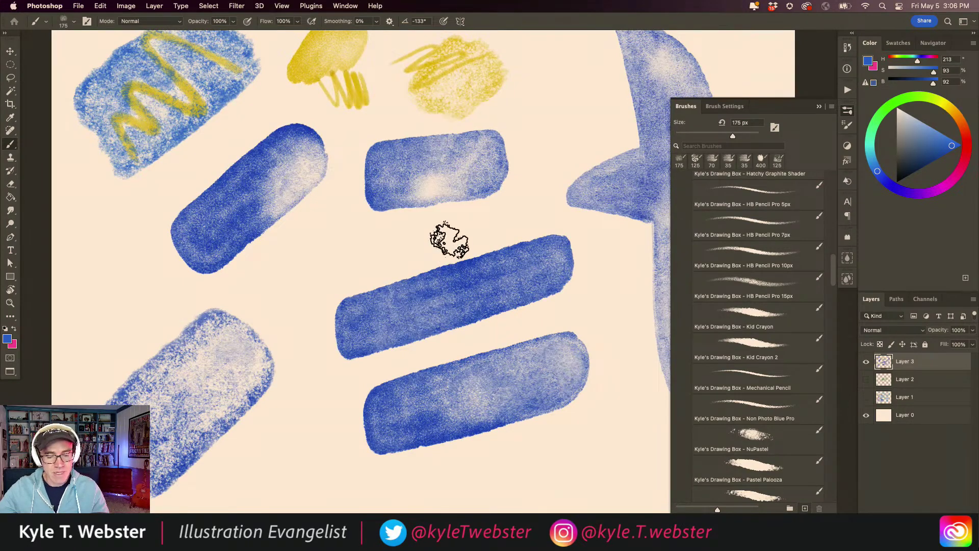
mouse_move(447, 257)
left_mouse_down()
mouse_move(431, 342)
mouse_move(422, 250)
mouse_move(413, 335)
mouse_move(402, 266)
mouse_move(386, 348)
mouse_move(381, 289)
mouse_move(371, 289)
mouse_move(363, 356)
mouse_move(353, 296)
mouse_move(340, 291)
mouse_move(315, 347)
left_mouse_up()
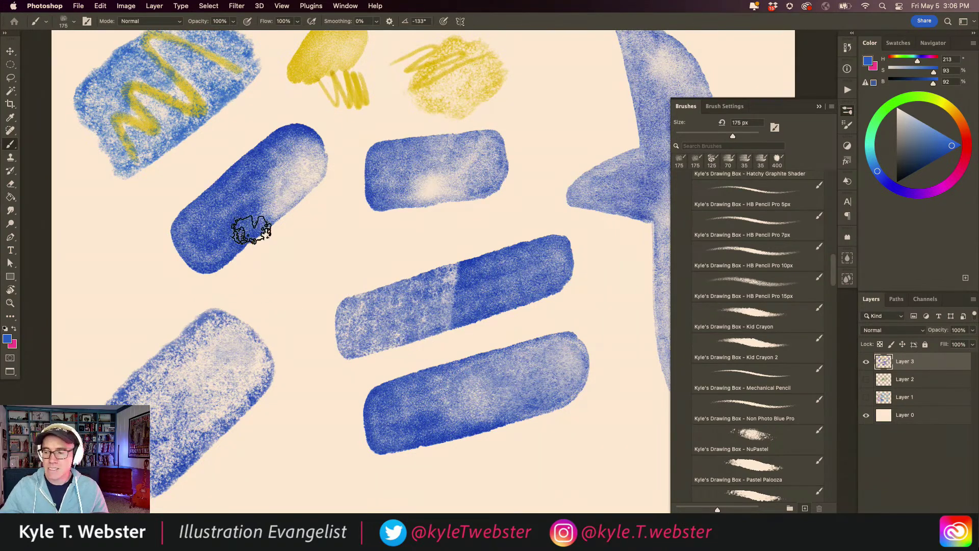
mouse_move(429, 271)
left_mouse_down()
mouse_move(315, 305)
mouse_move(484, 296)
left_mouse_up()
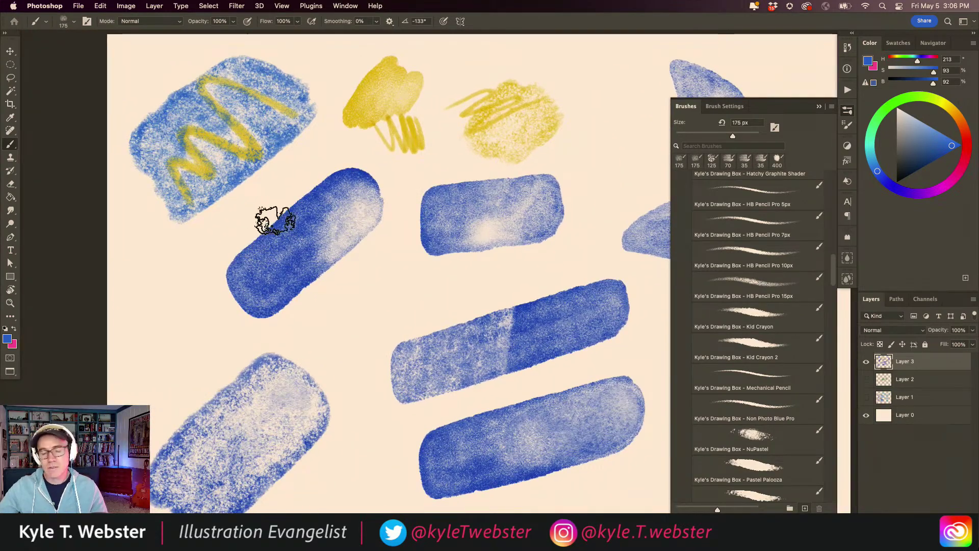
mouse_move(326, 183)
left_mouse_down()
mouse_move(238, 288)
mouse_move(261, 284)
mouse_move(354, 203)
mouse_move(337, 188)
mouse_move(307, 223)
mouse_move(367, 185)
mouse_move(329, 192)
mouse_move(249, 262)
mouse_move(287, 198)
mouse_move(262, 215)
mouse_move(274, 195)
mouse_move(267, 207)
mouse_move(328, 158)
mouse_move(215, 270)
mouse_move(287, 191)
mouse_move(334, 163)
mouse_move(363, 163)
mouse_move(326, 166)
mouse_move(256, 218)
mouse_move(314, 164)
mouse_move(278, 194)
mouse_move(289, 179)
mouse_move(357, 152)
mouse_move(305, 173)
mouse_move(314, 186)
mouse_move(331, 182)
mouse_move(318, 194)
mouse_move(304, 180)
mouse_move(334, 155)
mouse_move(326, 181)
mouse_move(305, 183)
mouse_move(330, 156)
mouse_move(292, 181)
mouse_move(318, 167)
mouse_move(297, 183)
mouse_move(326, 168)
mouse_move(355, 178)
mouse_move(341, 207)
mouse_move(299, 205)
left_mouse_up()
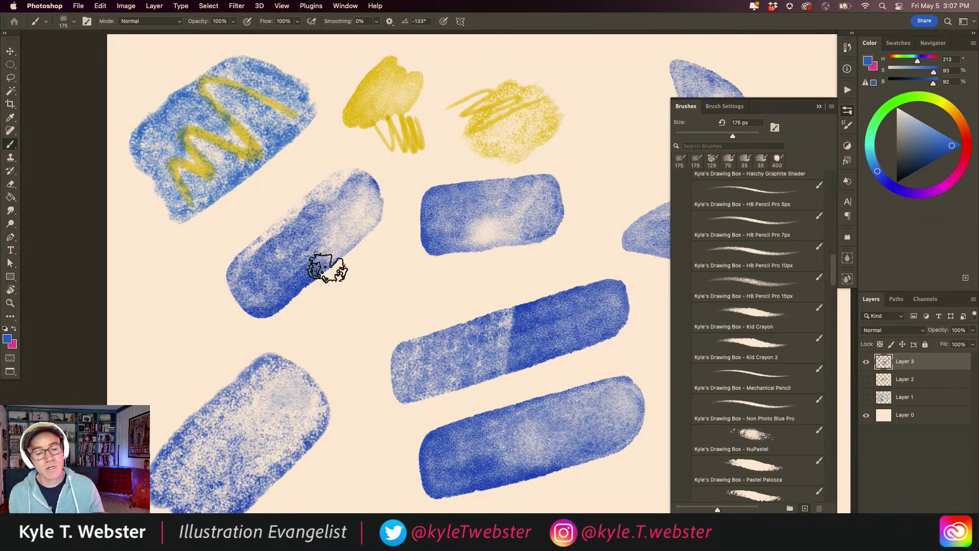
left_click(127, 23)
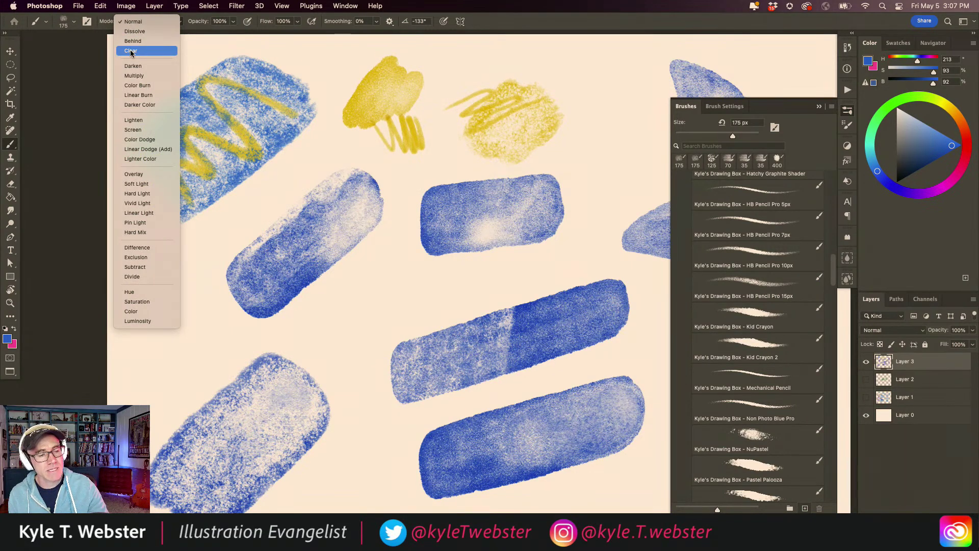
left_click(132, 21)
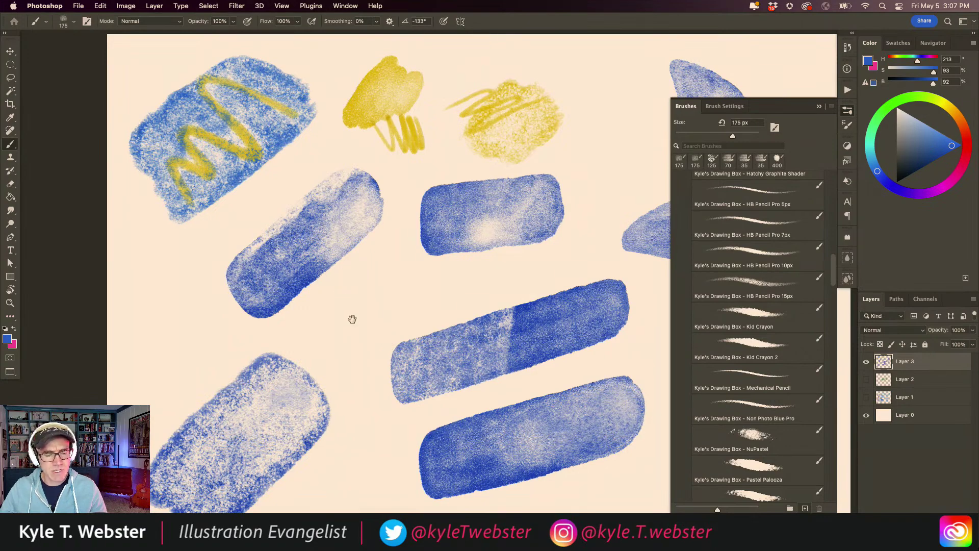
Step: Delete all the sample swatches on Layer 3 and clear the selection
scroll(351, 318, "down", 5)
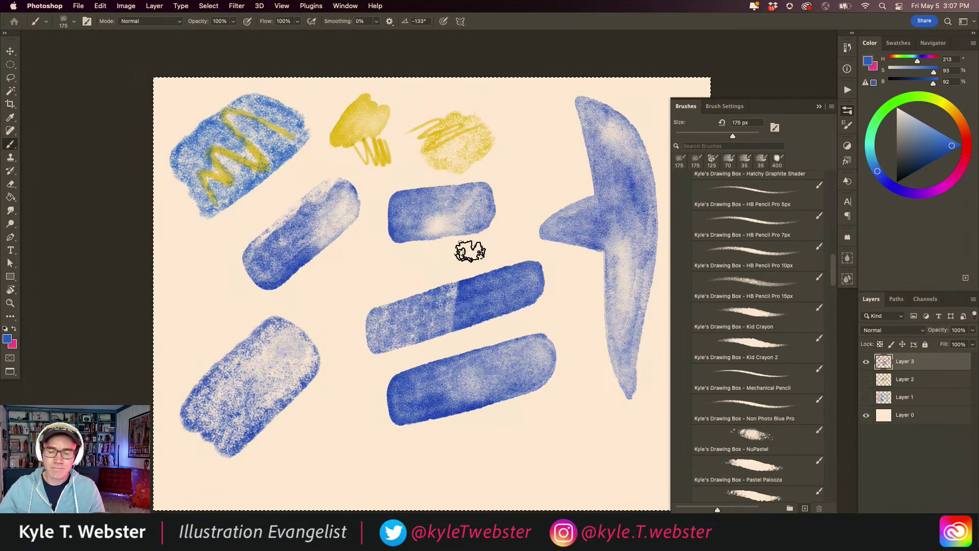
key("super+a")
key("Delete")
key("super+d")
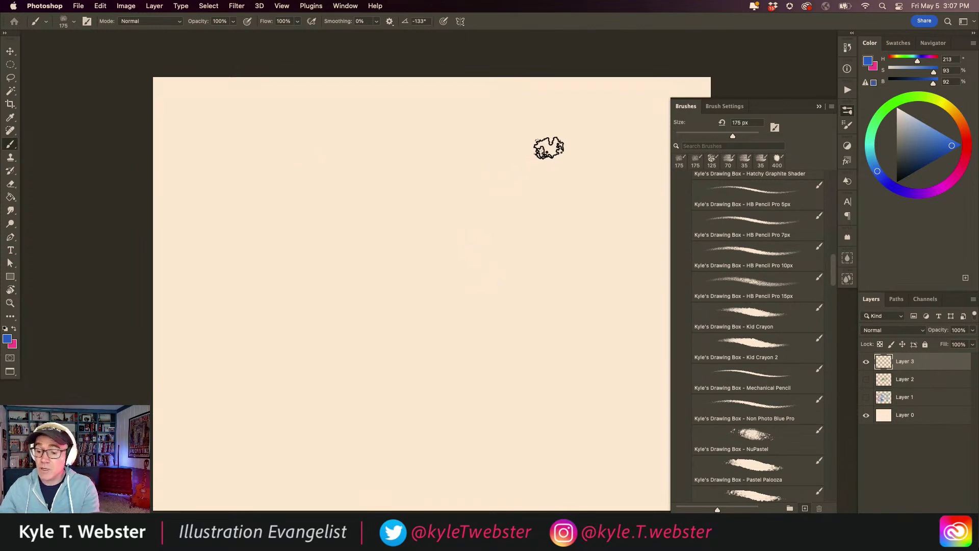
Step: Set the paint color to pink (H 330, S 68, B 94) and choose the Natural Edge Painter 4 brush from the Kyle_Real_Watercolor set
left_click(960, 168)
left_click(936, 135)
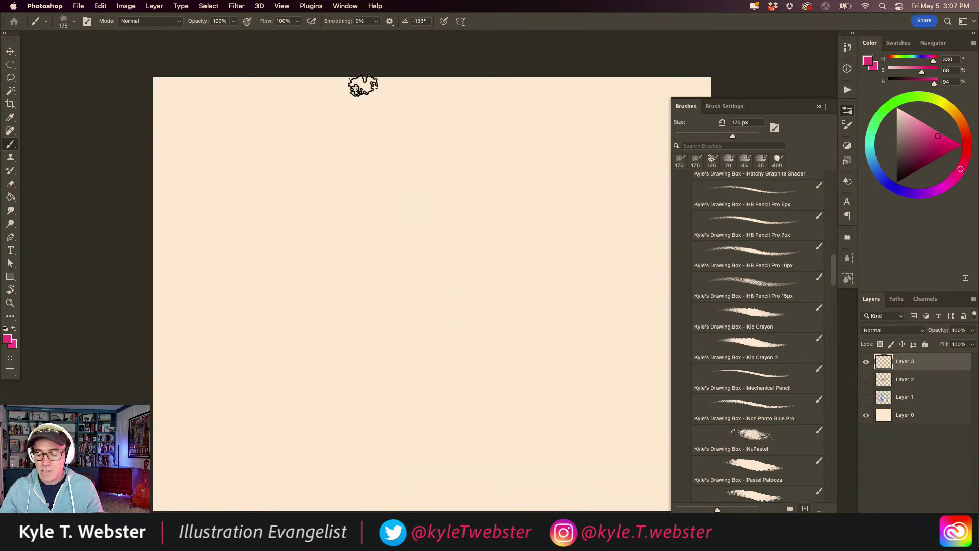
scroll(828, 266, "down", 1)
scroll(828, 267, "up", 15)
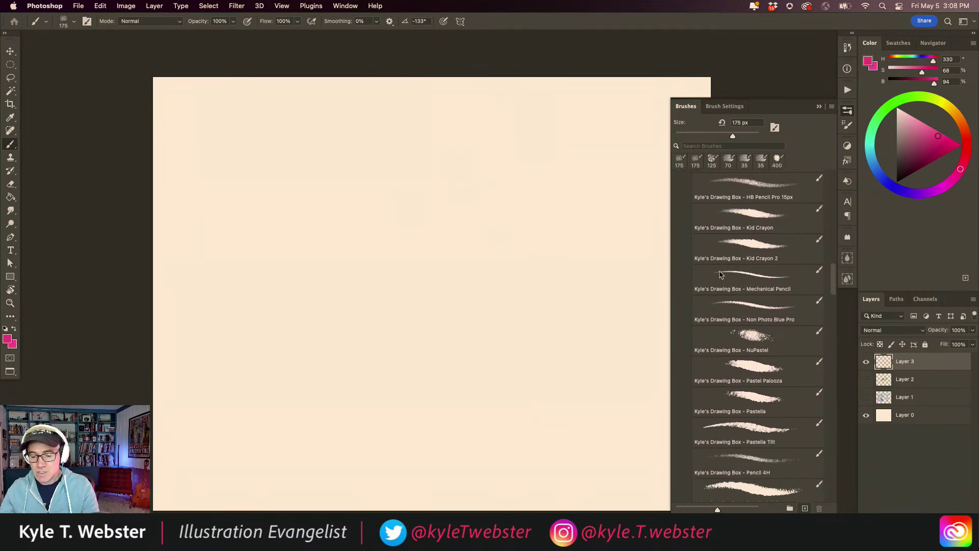
left_click(676, 267)
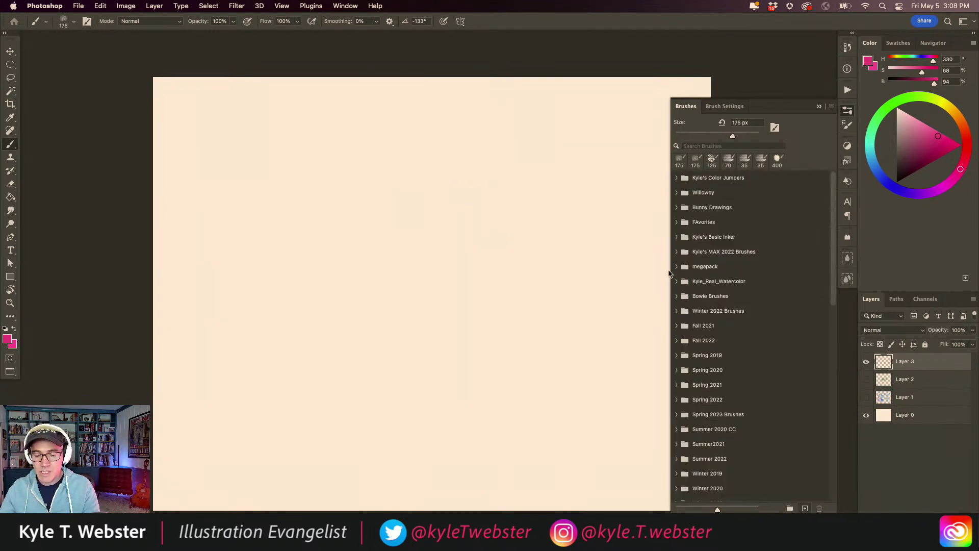
left_click(677, 281)
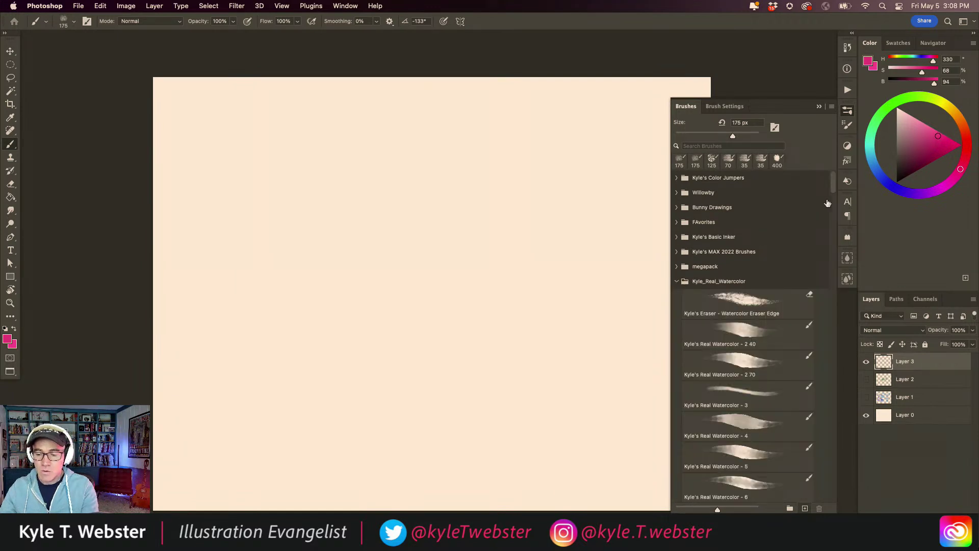
scroll(676, 324, "down", 10)
scroll(676, 324, "up", 10)
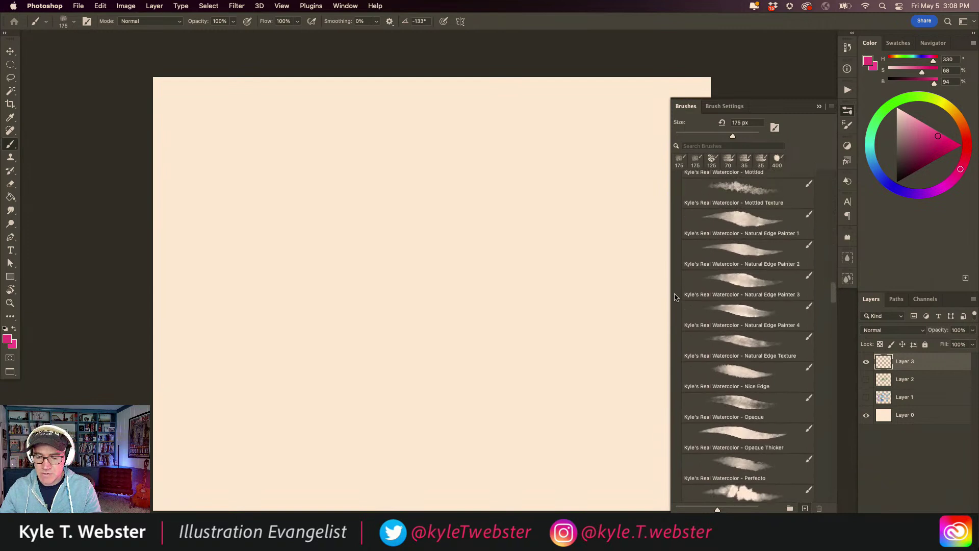
left_click(737, 306)
Step: Paint a slanted pink swatch with Natural Edge Painter 4 at 90 px and add a second wash along its upper-left edge
left_click(429, 288, "super")
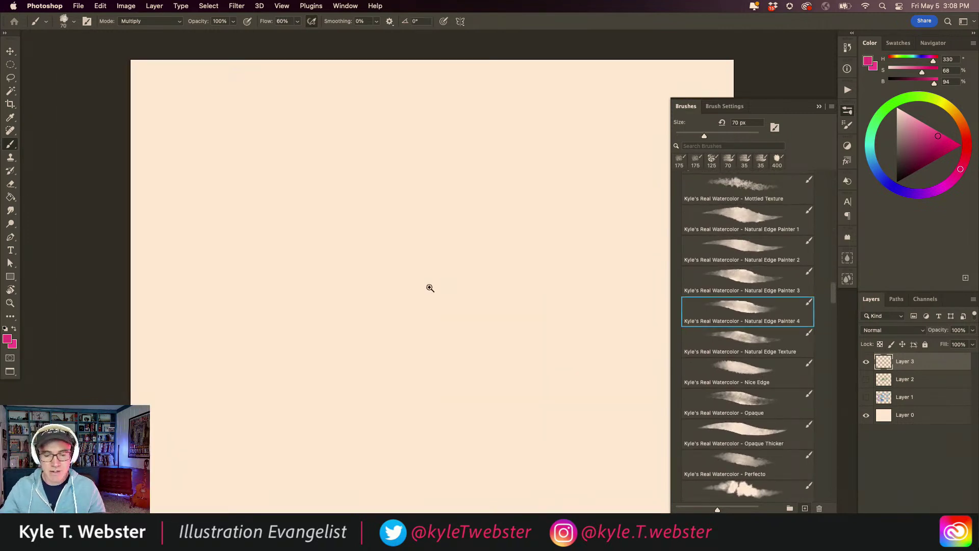
double_click(11, 302)
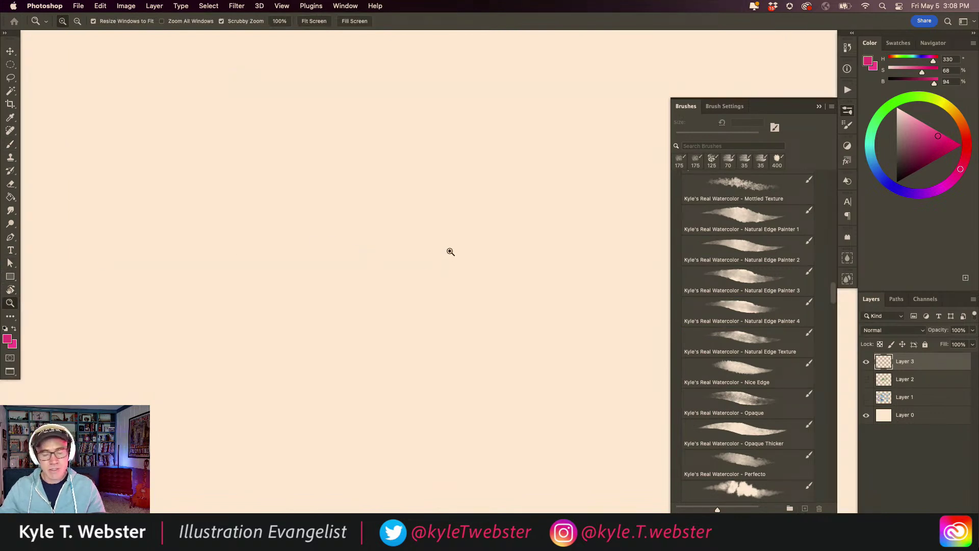
key("b")
key("bracketright")
key("bracketright")
mouse_move(492, 200)
left_mouse_down()
mouse_move(404, 247)
mouse_move(377, 309)
mouse_move(401, 353)
mouse_move(466, 292)
mouse_move(513, 218)
mouse_move(495, 224)
mouse_move(468, 269)
mouse_move(452, 261)
mouse_move(403, 292)
mouse_move(481, 204)
mouse_move(411, 253)
mouse_move(395, 341)
mouse_move(466, 280)
mouse_move(513, 201)
mouse_move(449, 209)
mouse_move(381, 268)
mouse_move(378, 332)
mouse_move(419, 313)
mouse_move(505, 215)
mouse_move(457, 208)
left_mouse_up()
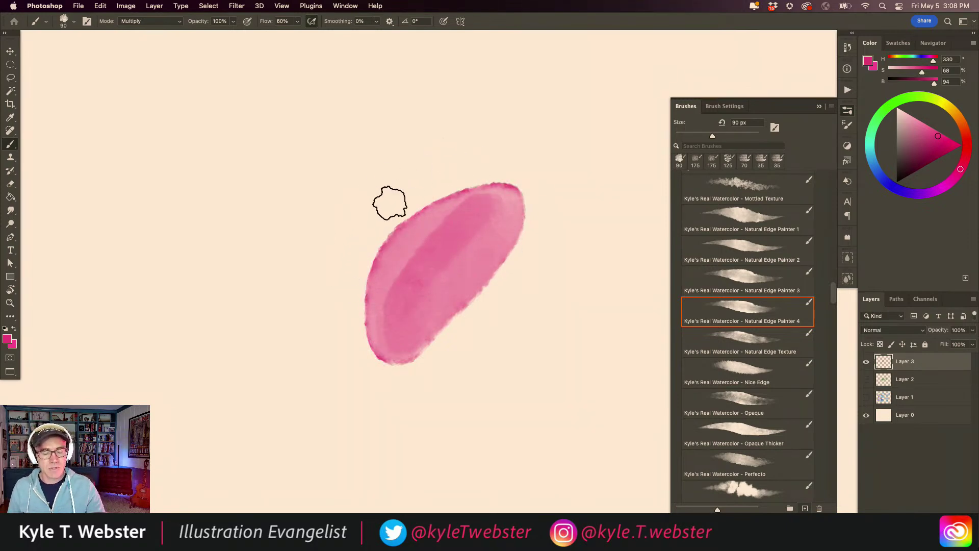
left_click(494, 172)
mouse_move(494, 172)
left_mouse_down()
mouse_move(416, 197)
mouse_move(389, 219)
mouse_move(363, 274)
mouse_move(366, 326)
mouse_move(359, 201)
mouse_move(379, 158)
mouse_move(490, 139)
mouse_move(508, 178)
mouse_move(410, 164)
mouse_move(379, 191)
mouse_move(373, 238)
mouse_move(384, 189)
mouse_move(377, 221)
mouse_move(404, 215)
left_mouse_up()
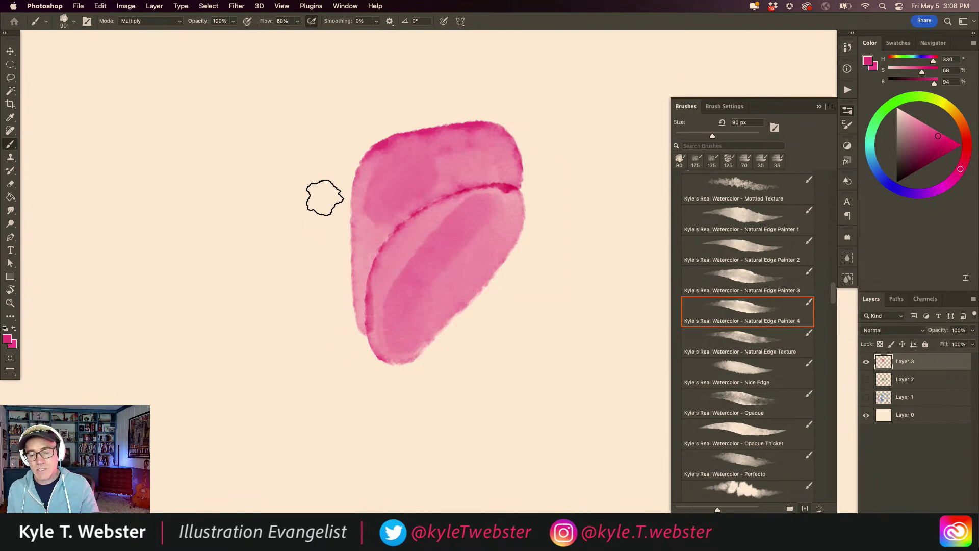
Step: Smudge away the dark seam between the two pink washes with Soft Edger 2 at 55 px and 25% strength
scroll(692, 347, "down", 10)
scroll(691, 347, "down", 15)
scroll(714, 357, "up", 6)
scroll(736, 293, "down", 2)
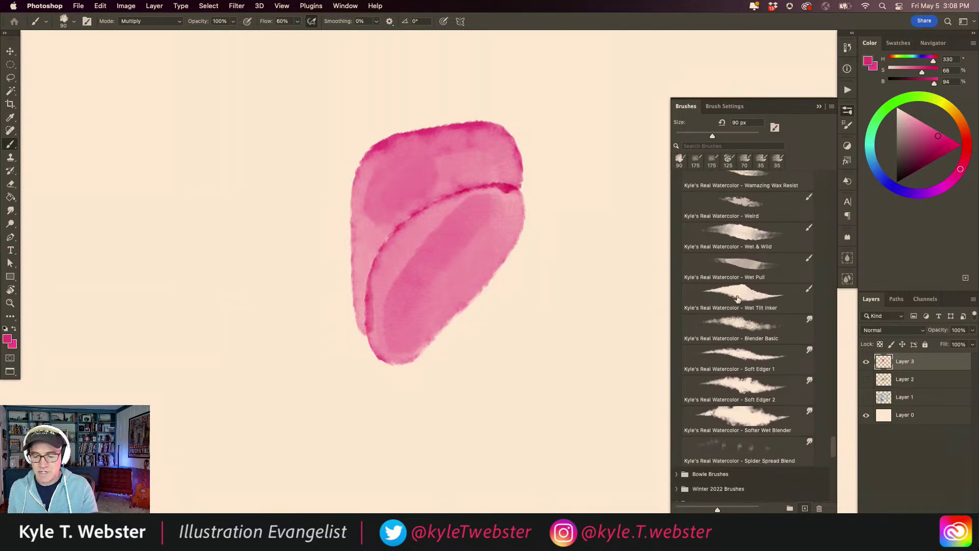
left_click(744, 384)
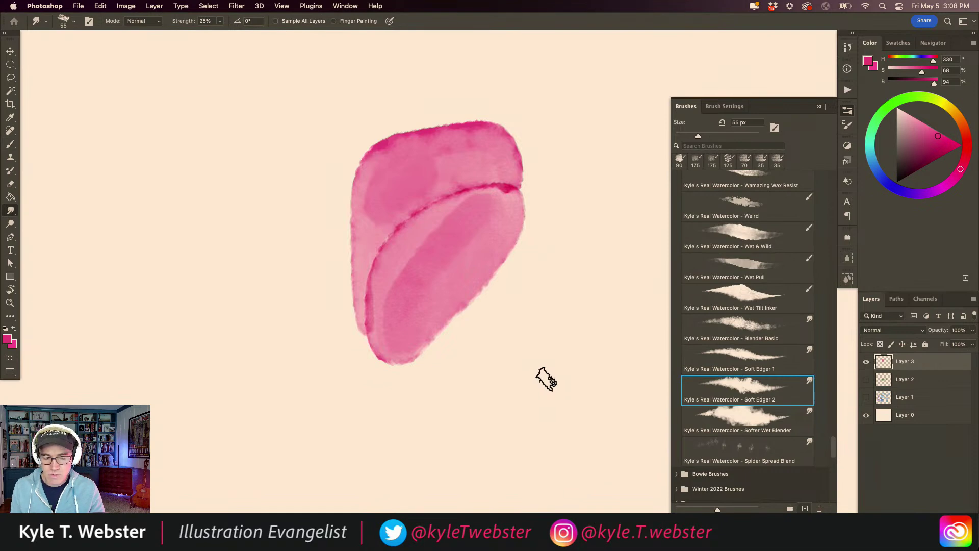
mouse_move(466, 187)
left_mouse_down()
mouse_move(487, 183)
mouse_move(501, 194)
mouse_move(500, 177)
mouse_move(511, 192)
mouse_move(476, 183)
mouse_move(489, 176)
mouse_move(472, 195)
mouse_move(468, 186)
mouse_move(439, 200)
mouse_move(438, 213)
mouse_move(447, 208)
mouse_move(427, 204)
mouse_move(419, 229)
mouse_move(425, 213)
mouse_move(409, 221)
mouse_move(418, 208)
mouse_move(383, 251)
mouse_move(368, 326)
left_mouse_up()
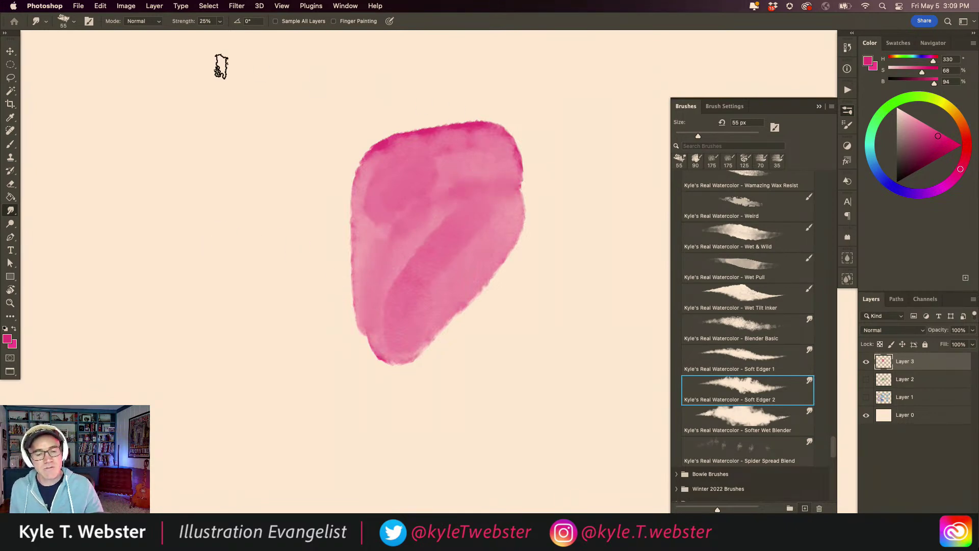
left_click(417, 226, "super")
mouse_move(391, 258)
left_mouse_down()
mouse_move(370, 275)
mouse_move(381, 286)
left_mouse_up()
left_click(368, 288, "alt")
Step: Sample light pink from the swatch, brush Add Paper Texture over it at 131 px, and inspect the grain up close
mouse_move(832, 441)
left_mouse_down()
mouse_move(685, 242)
mouse_move(680, 204)
left_mouse_up()
left_click(735, 234)
key("b")
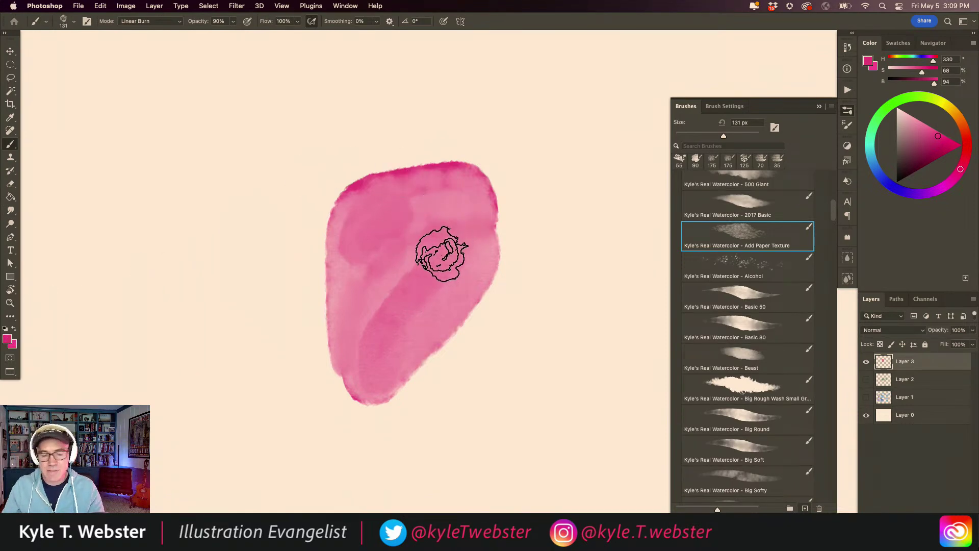
left_click(466, 254, "alt")
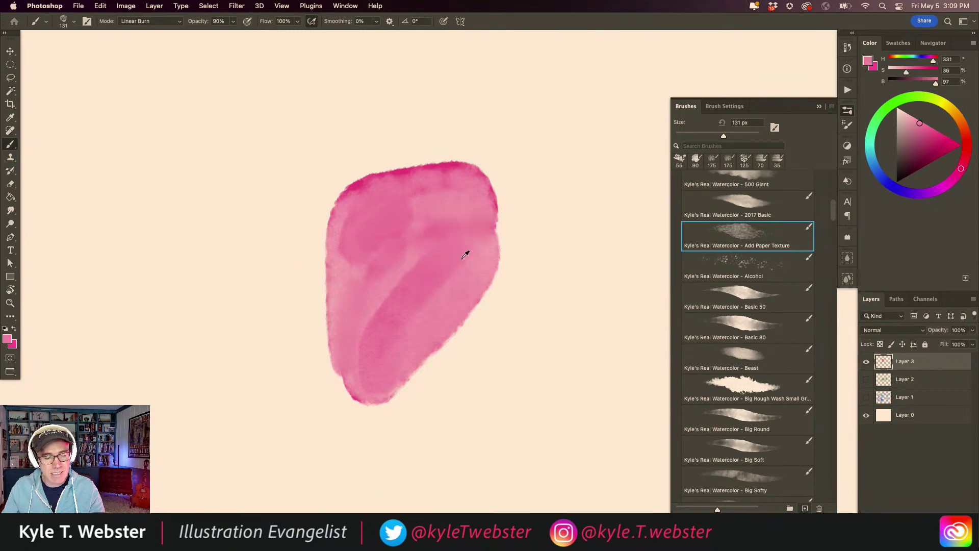
mouse_move(436, 263)
left_mouse_down()
mouse_move(473, 234)
mouse_move(409, 222)
mouse_move(430, 229)
mouse_move(418, 256)
mouse_move(395, 252)
mouse_move(367, 278)
mouse_move(372, 348)
mouse_move(354, 280)
mouse_move(436, 215)
mouse_move(473, 240)
mouse_move(357, 340)
left_mouse_up()
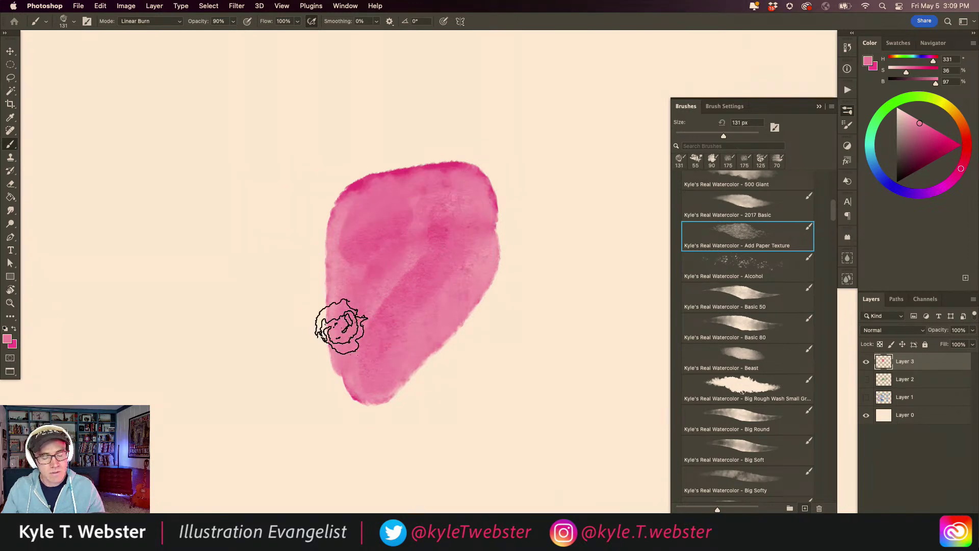
key("super+equal")
key("super+equal")
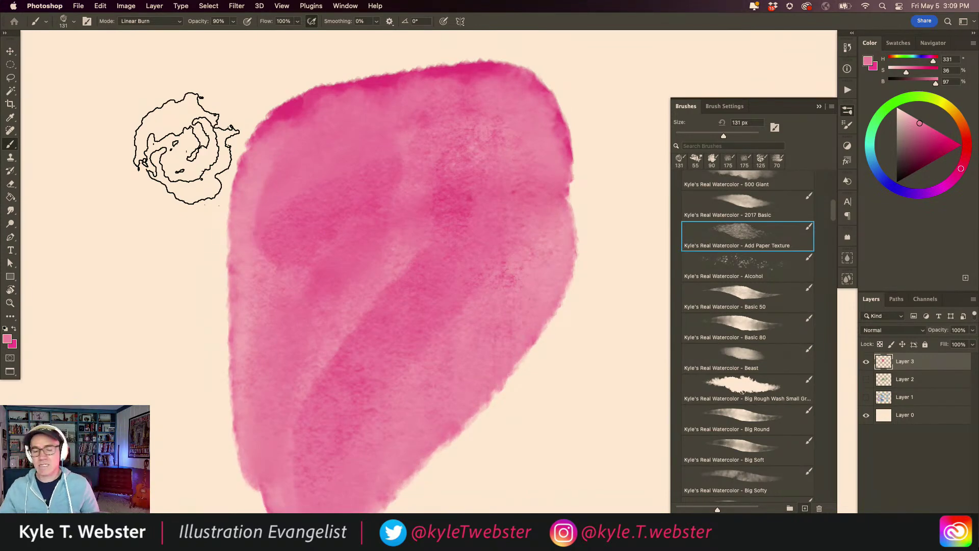
key("super+minus")
key("super+minus")
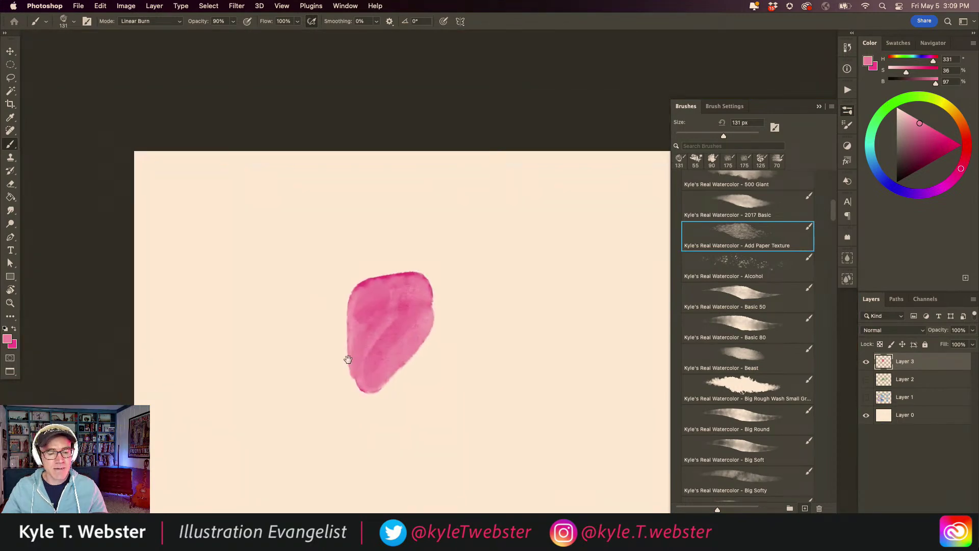
key("super+plus")
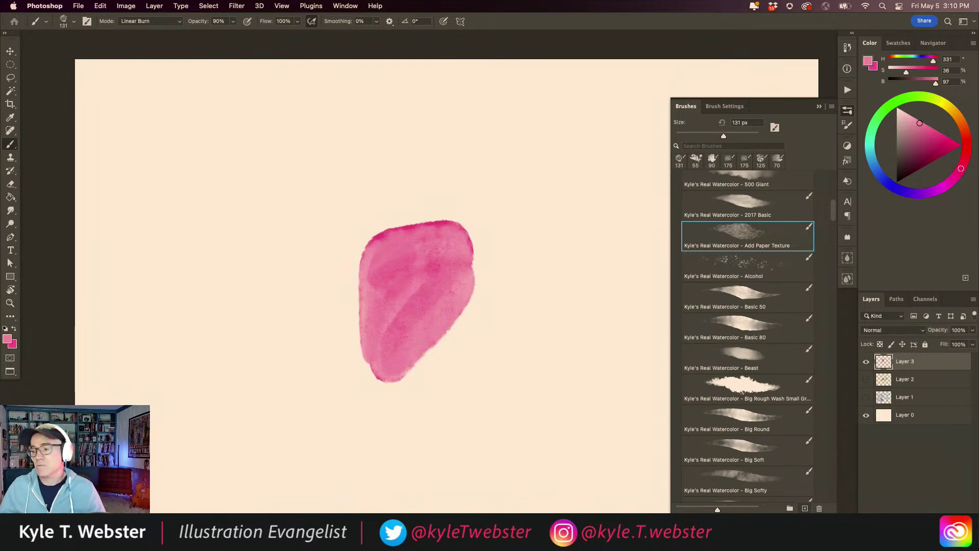
Step: Clear the textured pink swatch from Layer 3
left_click(367, 374, "alt")
left_click_drag(353, 374, 335, 299)
key("super+z")
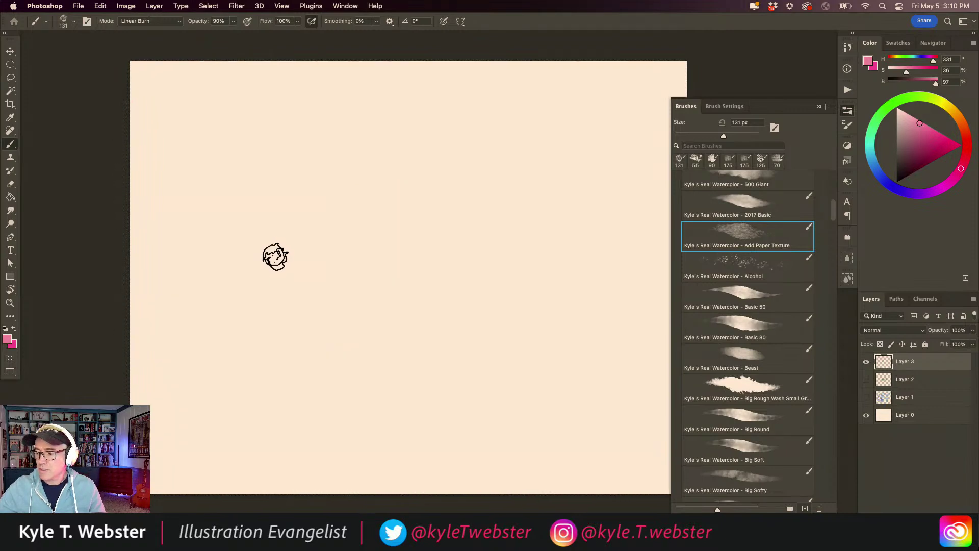
scroll(815, 220, "down", 20)
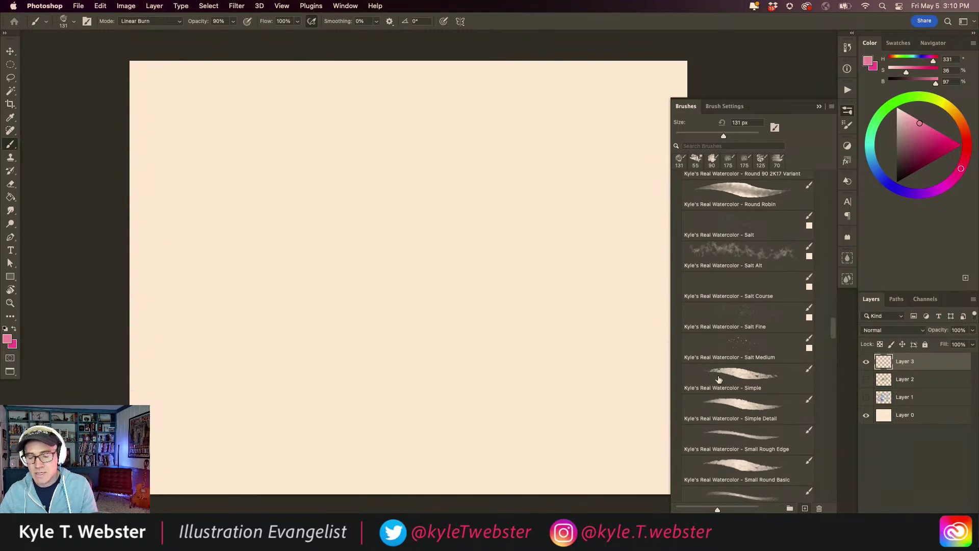
mouse_move(421, 216)
left_mouse_down()
mouse_move(467, 259)
mouse_move(480, 294)
mouse_move(451, 316)
mouse_move(418, 265)
mouse_move(432, 243)
mouse_move(393, 197)
left_mouse_up()
left_click(734, 201)
key("super+z")
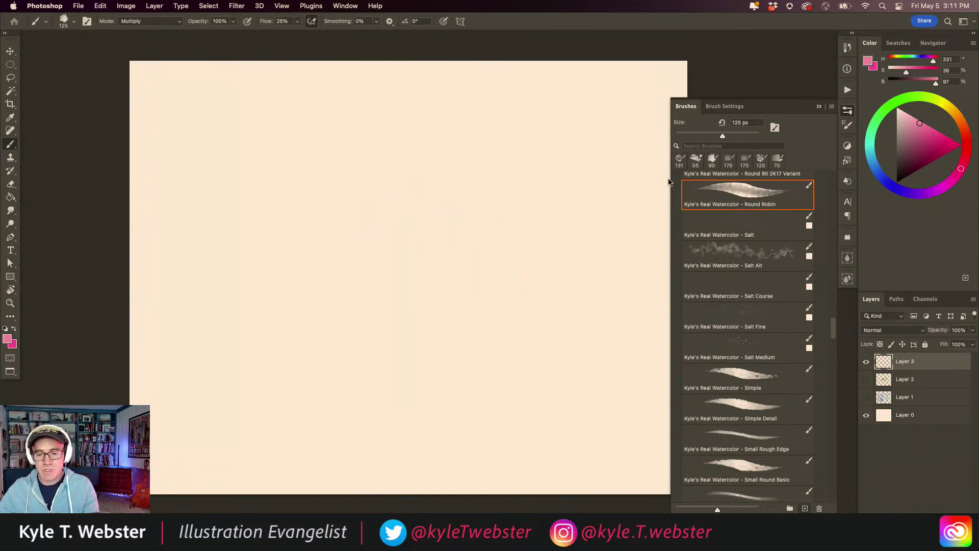
Step: Paint a broad diagonal pink swatch with Natural Edge Painter 4 at 90 px and sprinkle Salt Fine texture over it at 60 px
left_click(712, 159)
mouse_move(394, 215)
left_mouse_down()
mouse_move(409, 270)
mouse_move(365, 272)
mouse_move(370, 219)
mouse_move(416, 239)
mouse_move(390, 197)
left_mouse_up()
left_click(742, 312)
left_click_drag(436, 308, 427, 286)
left_click(423, 298, "super")
left_click(423, 298, "super")
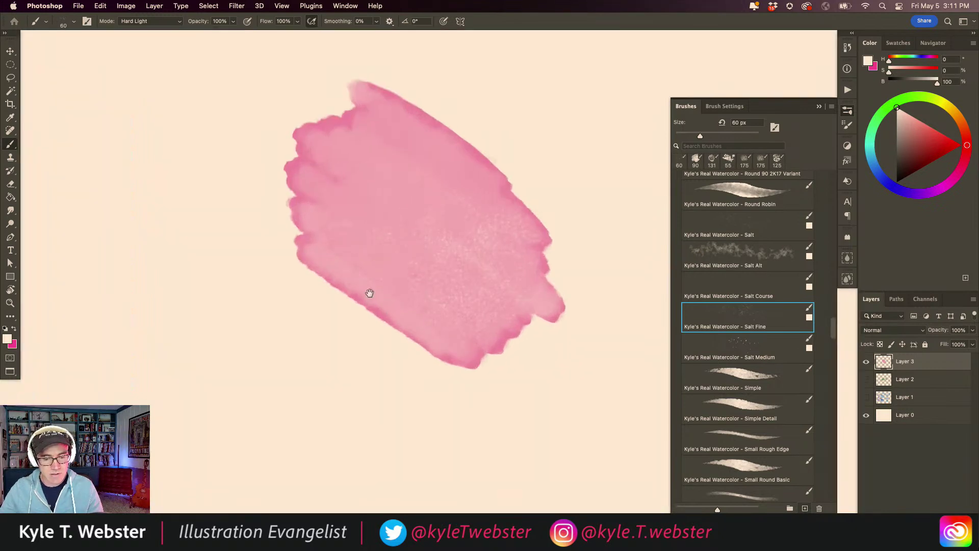
Step: Set the color to blue (H 208, S 87, B 78) and paint a broad swatch below the pink one with Natural Edge Painter 4 at 90 px
left_click(874, 167)
left_click(940, 149)
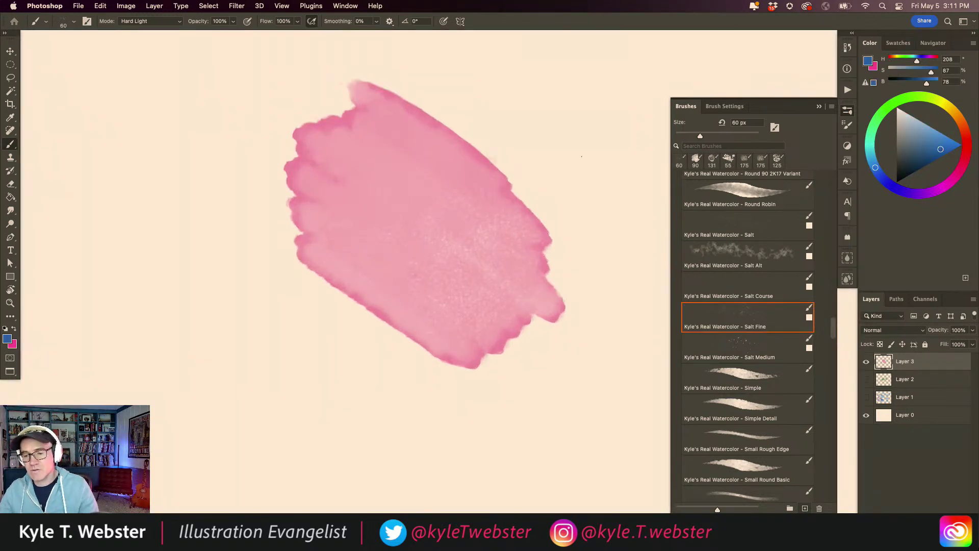
left_click(744, 159)
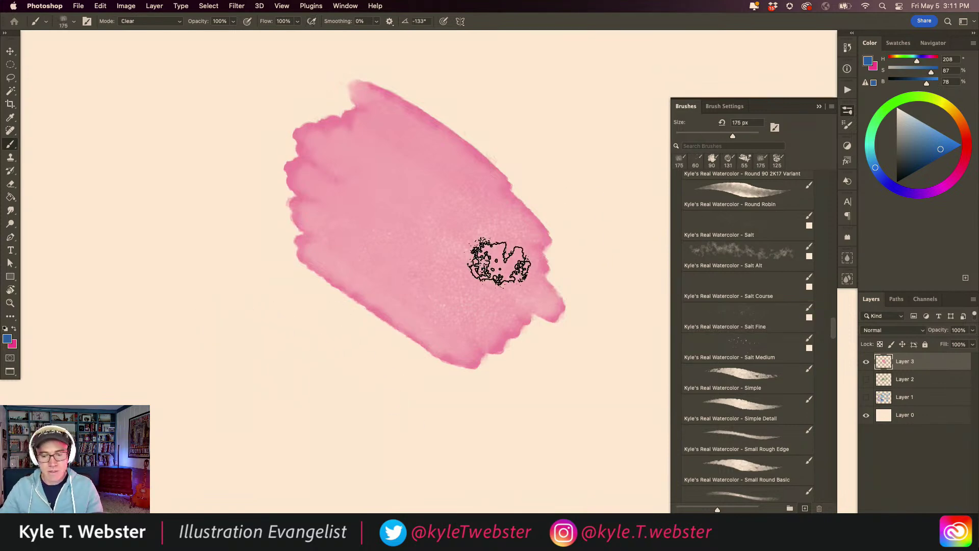
left_click(761, 159)
mouse_move(372, 418)
left_mouse_down()
mouse_move(214, 327)
mouse_move(359, 423)
mouse_move(212, 359)
mouse_move(305, 382)
mouse_move(283, 351)
left_mouse_up()
key("ctrl+z")
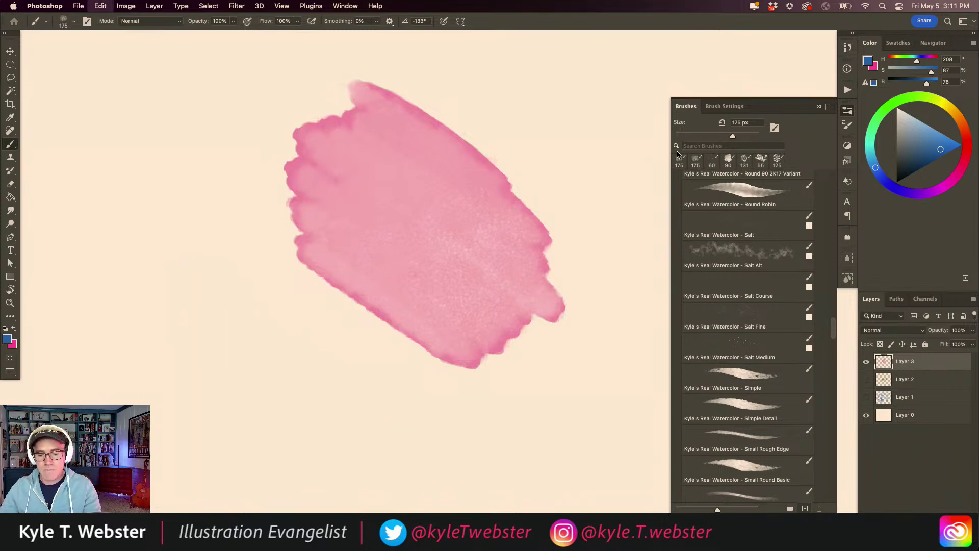
left_click(728, 159)
mouse_move(371, 413)
left_mouse_down()
mouse_move(333, 386)
mouse_move(197, 331)
mouse_move(336, 424)
mouse_move(251, 392)
mouse_move(235, 409)
mouse_move(318, 469)
mouse_move(179, 429)
mouse_move(371, 428)
mouse_move(240, 330)
mouse_move(154, 376)
mouse_move(165, 431)
mouse_move(167, 374)
mouse_move(159, 403)
mouse_move(242, 467)
mouse_move(350, 476)
mouse_move(375, 408)
mouse_move(264, 338)
mouse_move(166, 345)
left_mouse_up()
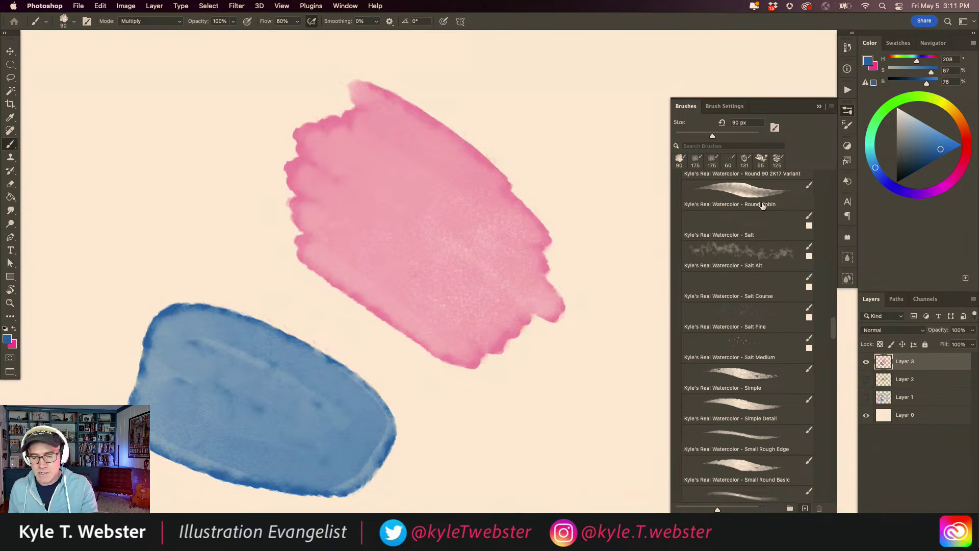
Step: Sprinkle Salt Fine texture at 60 px over the lower and right parts of the blue swatch and inspect it up close
left_click(737, 307)
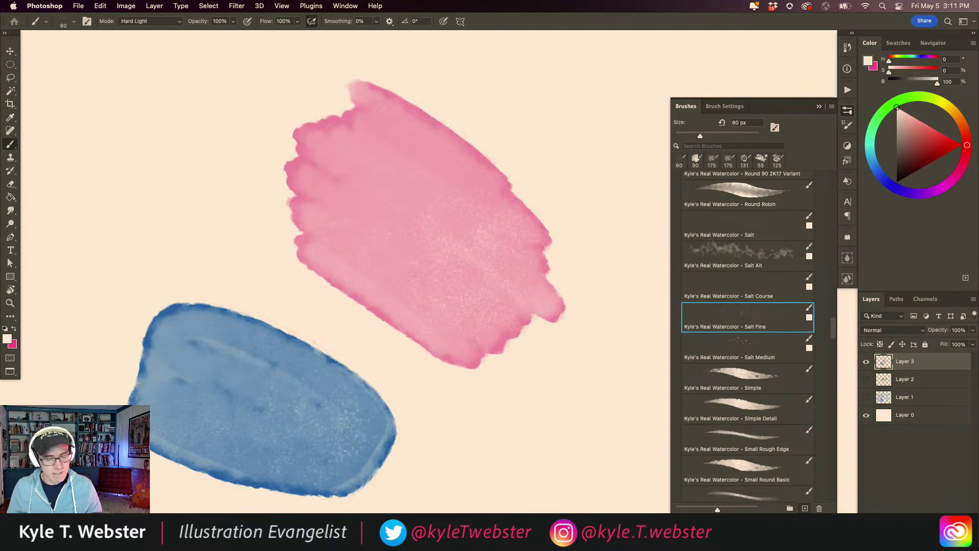
left_click_drag(206, 465, 308, 387)
left_click(372, 389, "super")
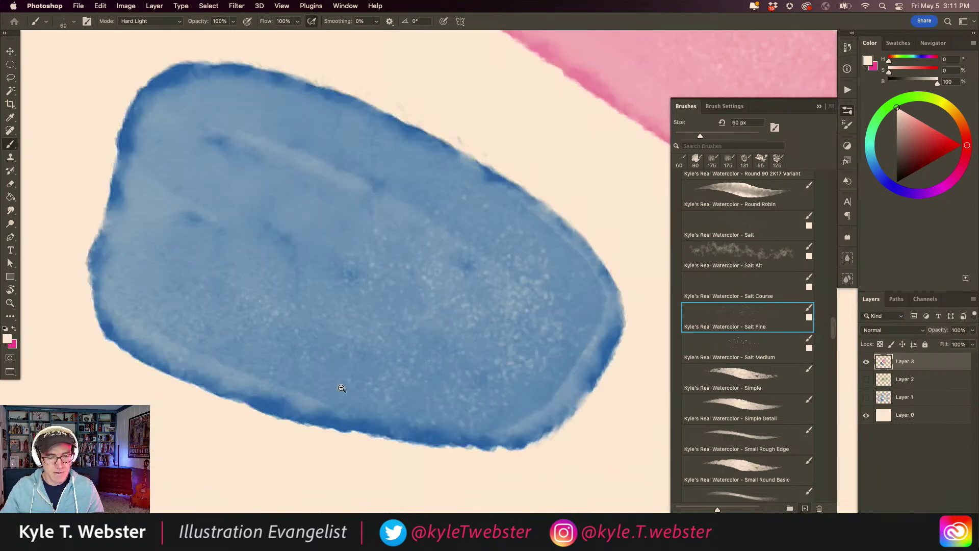
left_click(342, 387, "alt")
Step: Try Salt Course on the blue swatch, undo it, and brush Salt Alt texture at 430 px over the swatch instead
left_click(759, 290)
mouse_move(306, 339)
left_mouse_down()
mouse_move(256, 343)
mouse_move(229, 229)
mouse_move(350, 251)
mouse_move(172, 240)
left_mouse_up()
key("super+z")
left_click(745, 255)
left_click_drag(328, 328, 229, 251)
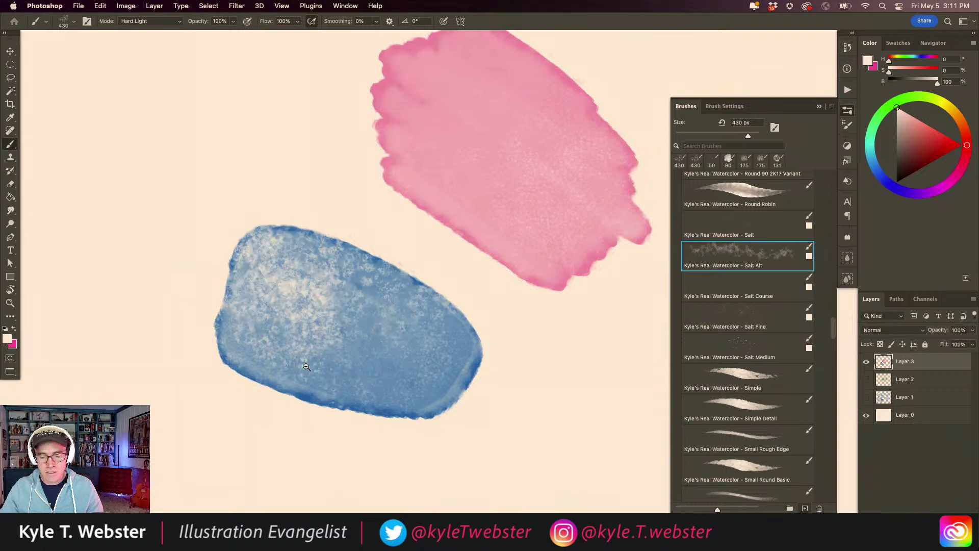
Step: Clear all the painted swatches from Layer 3
scroll(383, 388, "down", 4)
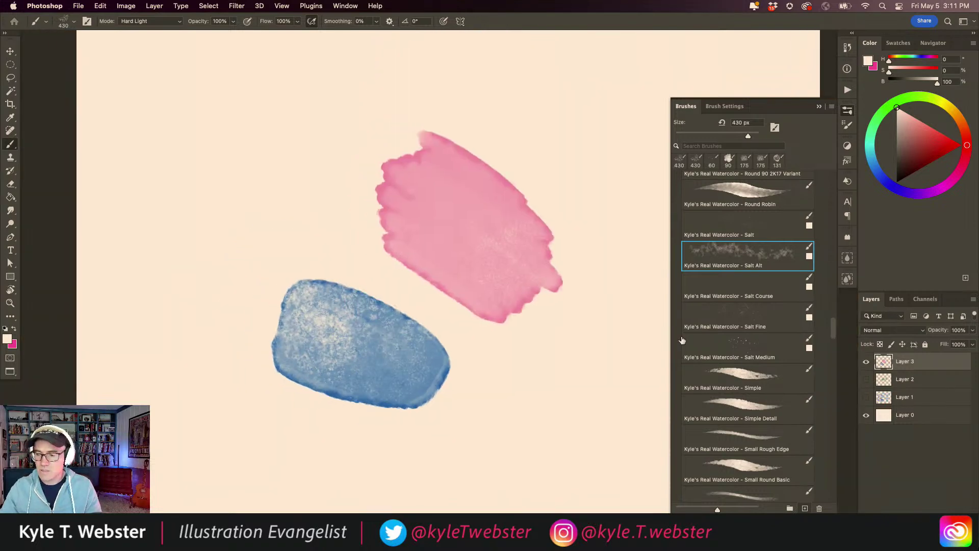
key("BackSpace")
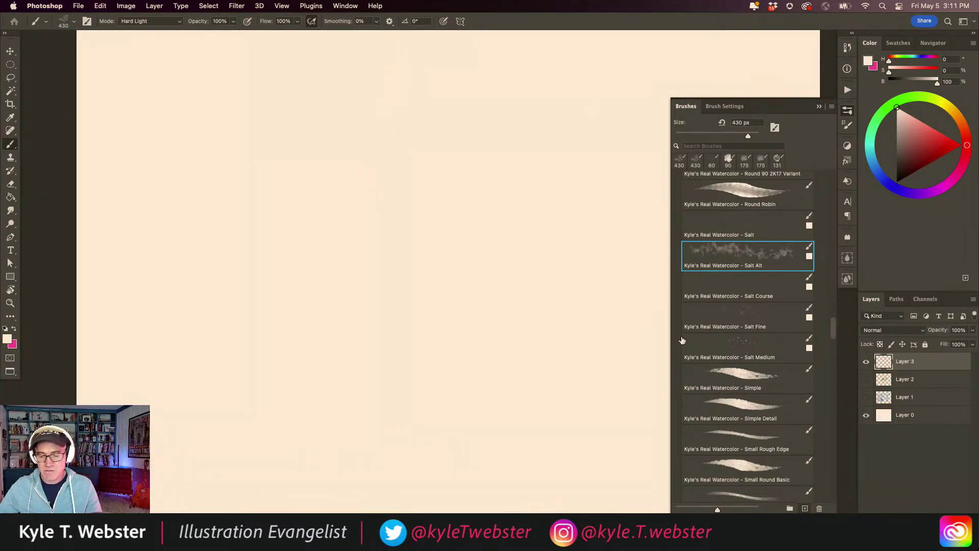
Step: Paint a solid blue square (H 208, S 79, B 92) near the canvas center with Square Simple at 125 px
left_click_drag(832, 326, 833, 337)
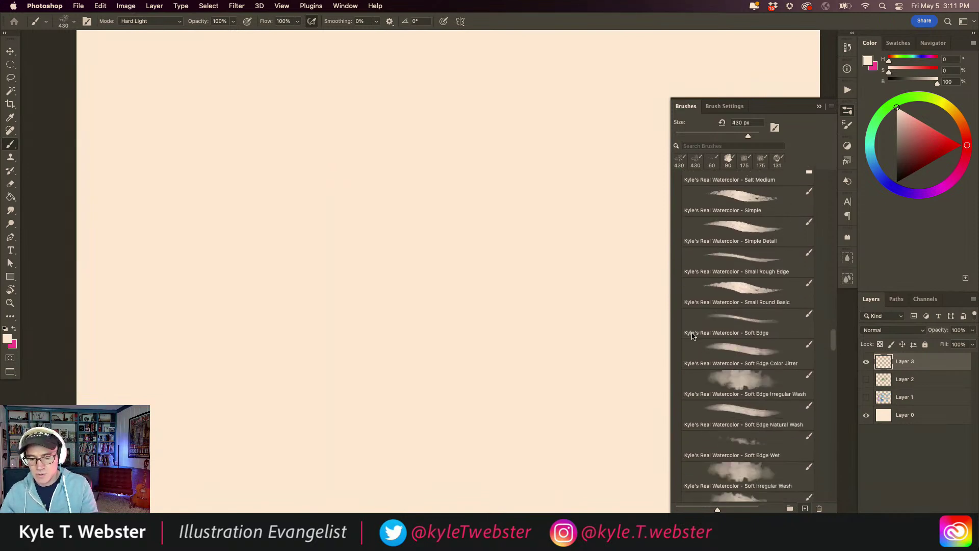
scroll(691, 335, "down", 10)
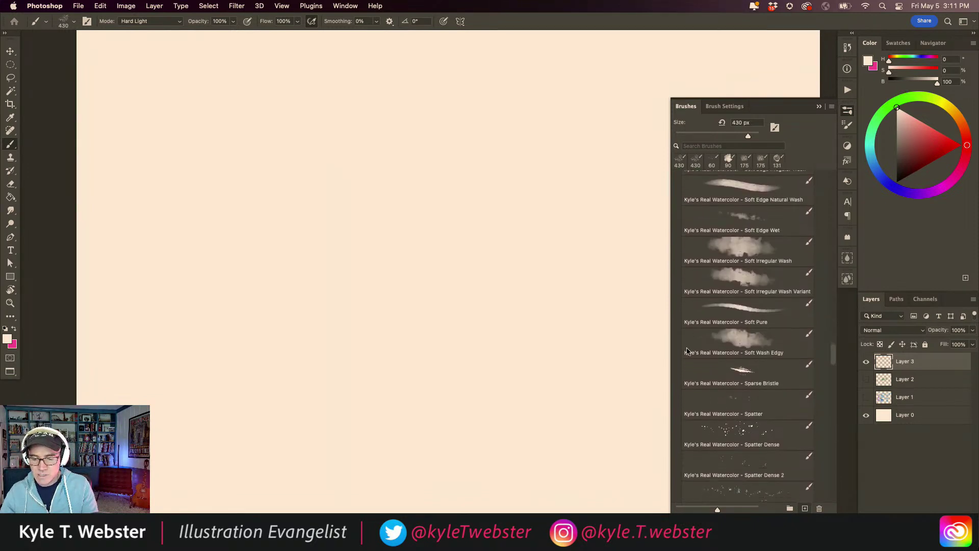
scroll(685, 356, "down", 10)
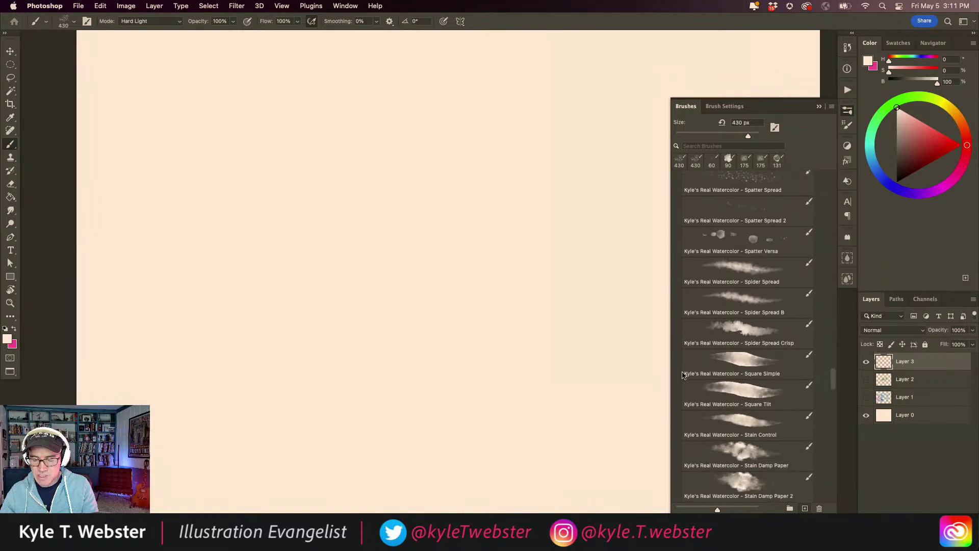
scroll(682, 377, "down", 3)
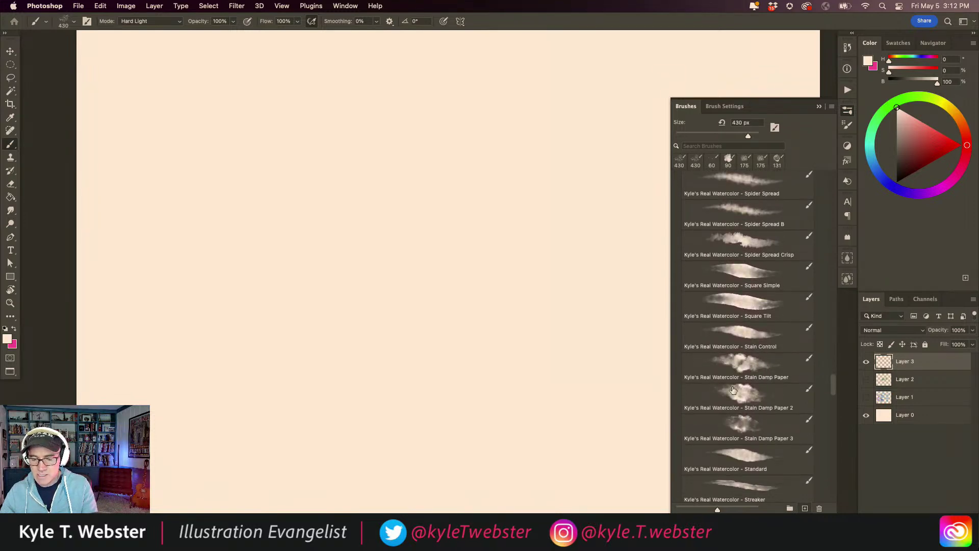
left_click(741, 426)
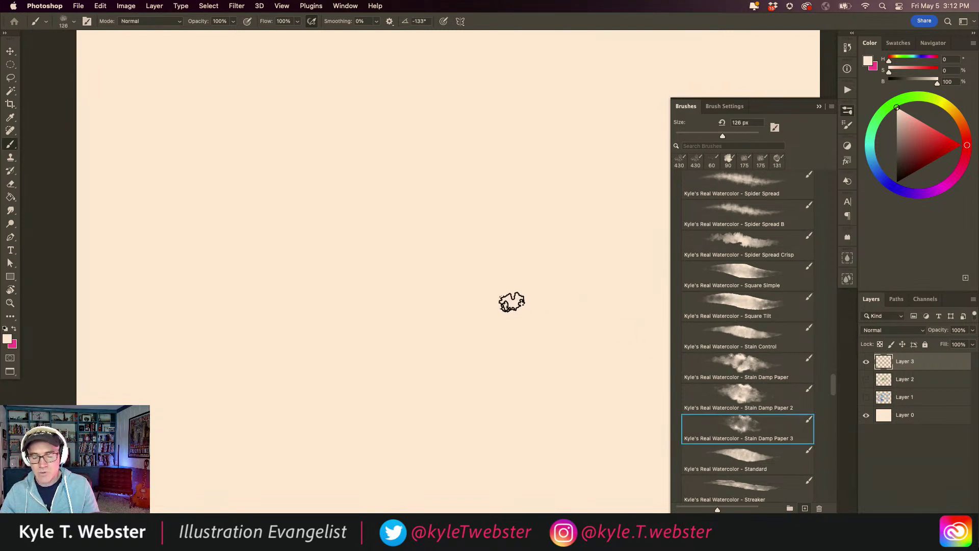
left_click(737, 270)
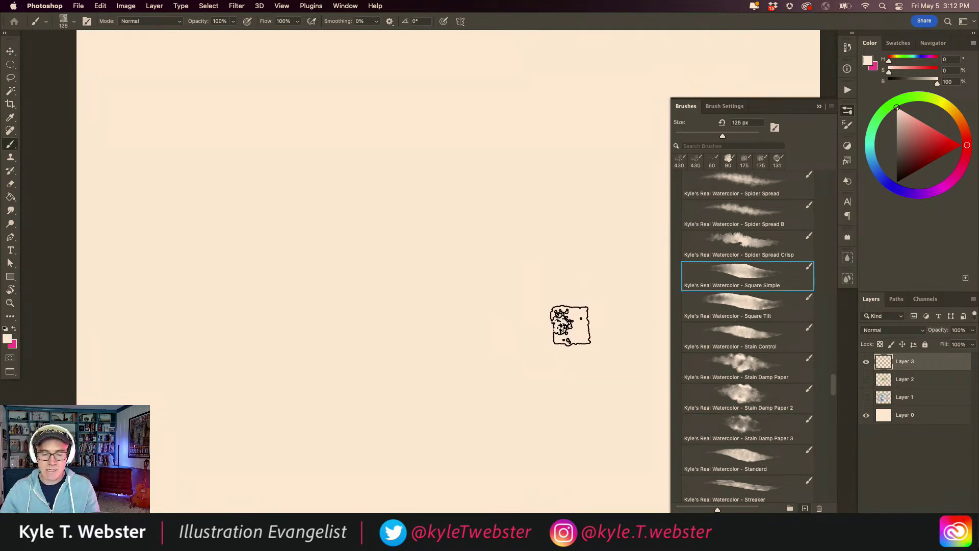
left_click(875, 167)
left_click(943, 140)
mouse_move(471, 228)
left_mouse_down()
mouse_move(470, 371)
mouse_move(451, 388)
mouse_move(347, 391)
mouse_move(326, 354)
mouse_move(330, 238)
mouse_move(459, 233)
mouse_move(454, 280)
mouse_move(377, 254)
mouse_move(354, 271)
mouse_move(352, 361)
mouse_move(401, 349)
mouse_move(413, 364)
mouse_move(445, 360)
mouse_move(461, 312)
mouse_move(463, 247)
mouse_move(458, 360)
mouse_move(449, 375)
mouse_move(362, 381)
mouse_move(339, 370)
mouse_move(359, 252)
mouse_move(391, 290)
mouse_move(461, 276)
mouse_move(463, 383)
mouse_move(369, 384)
mouse_move(461, 356)
mouse_move(469, 266)
mouse_move(454, 328)
left_mouse_up()
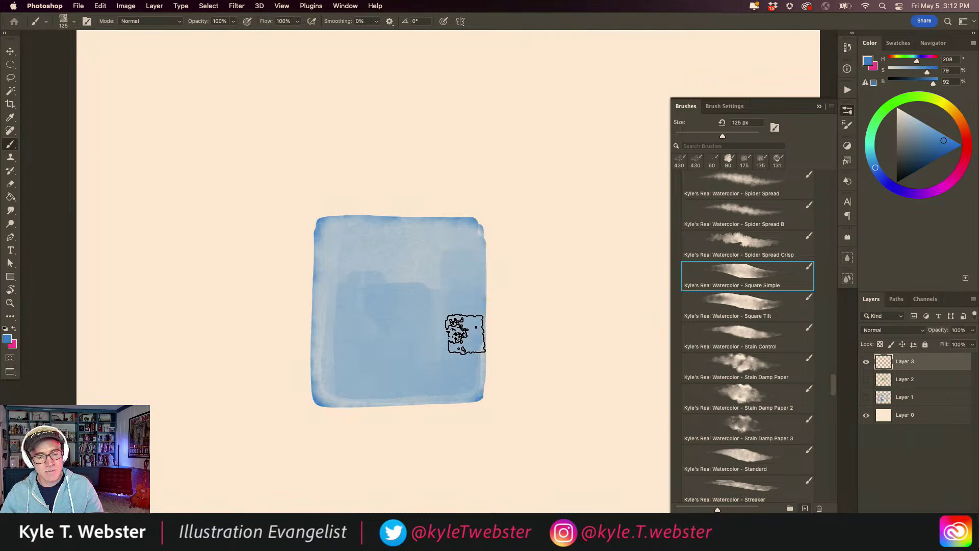
Step: Mottle the blue square with Stain Damp Paper 3 at 126 px and inspect the stains up close
left_click(744, 427)
mouse_move(393, 332)
left_mouse_down()
mouse_move(414, 268)
mouse_move(427, 310)
mouse_move(408, 362)
mouse_move(382, 325)
mouse_move(371, 262)
mouse_move(342, 266)
mouse_move(333, 378)
mouse_move(334, 289)
mouse_move(360, 238)
mouse_move(458, 243)
mouse_move(441, 271)
mouse_move(458, 265)
mouse_move(464, 243)
mouse_move(461, 385)
mouse_move(382, 385)
left_mouse_up()
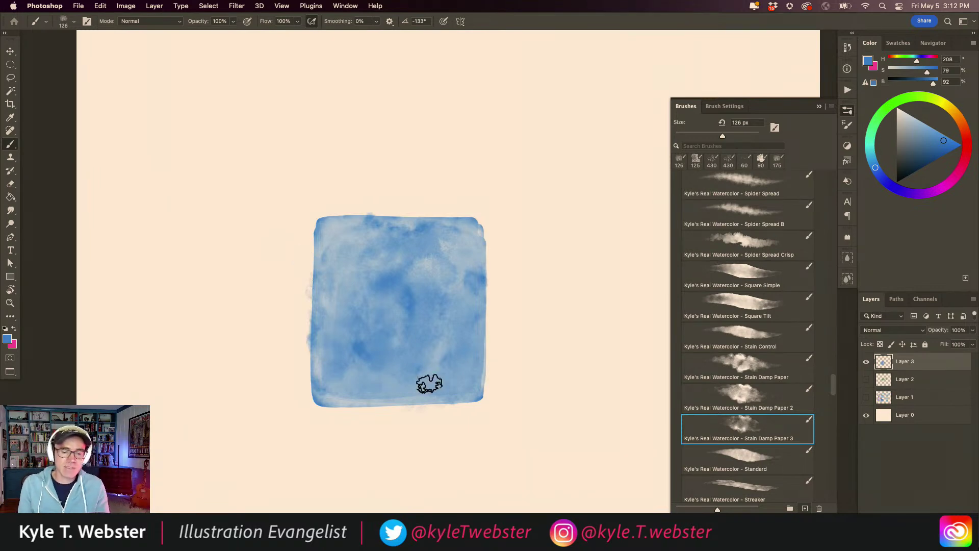
left_click(373, 366, "super")
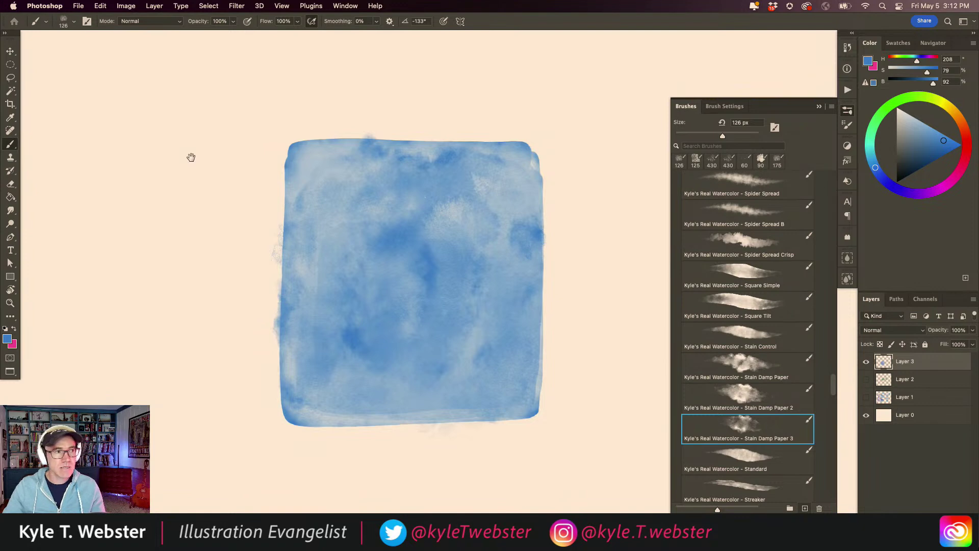
left_click(342, 365, "alt")
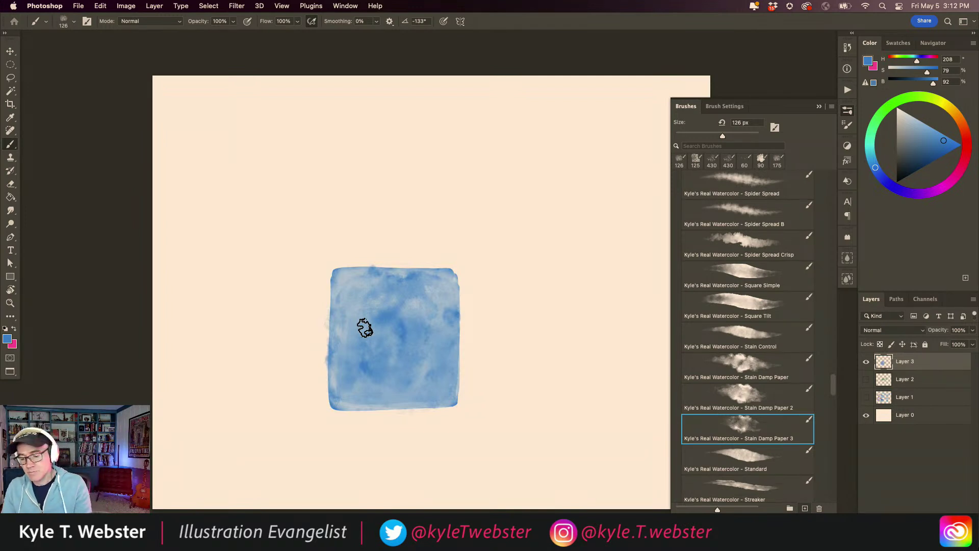
Step: Hide Layer 3 and add a new blank layer above it
left_click(868, 363)
key("super+shift+alt+n")
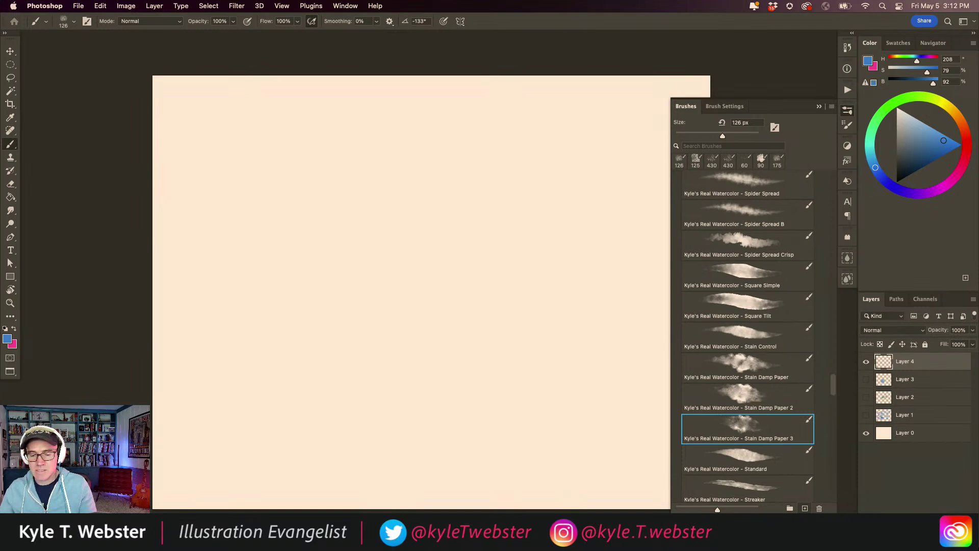
Step: Choose the Kyle's Drawing Box Perfect Pencil 2 brush at 8 px with a dark brown color (H 38, S 23, B 22)
mouse_move(835, 379)
left_mouse_down()
mouse_move(686, 285)
mouse_move(672, 178)
left_mouse_up()
left_click(676, 248)
left_click(676, 233)
mouse_move(833, 193)
left_mouse_down()
mouse_move(795, 239)
mouse_move(707, 291)
mouse_move(729, 306)
left_mouse_up()
left_click(728, 307)
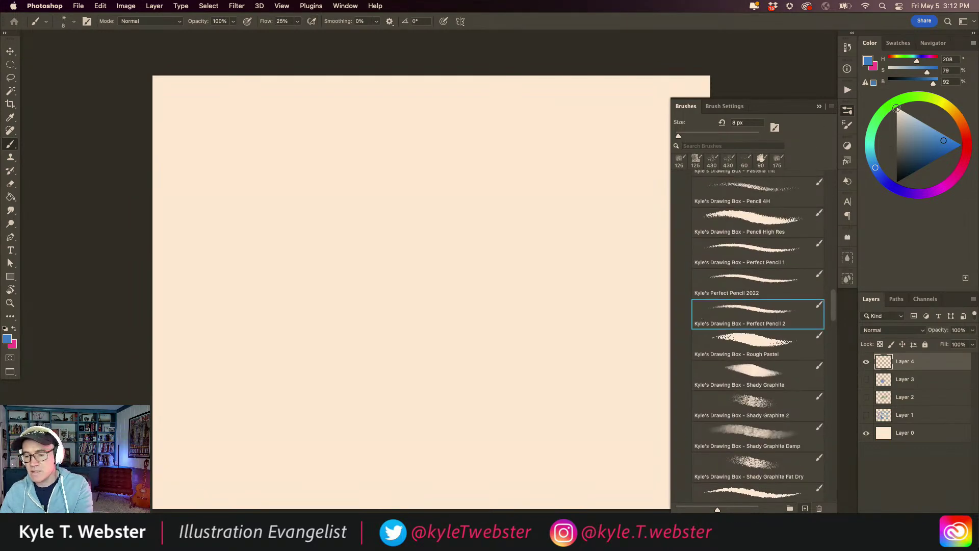
left_click(958, 115)
left_click(899, 168)
left_click(409, 363, "super")
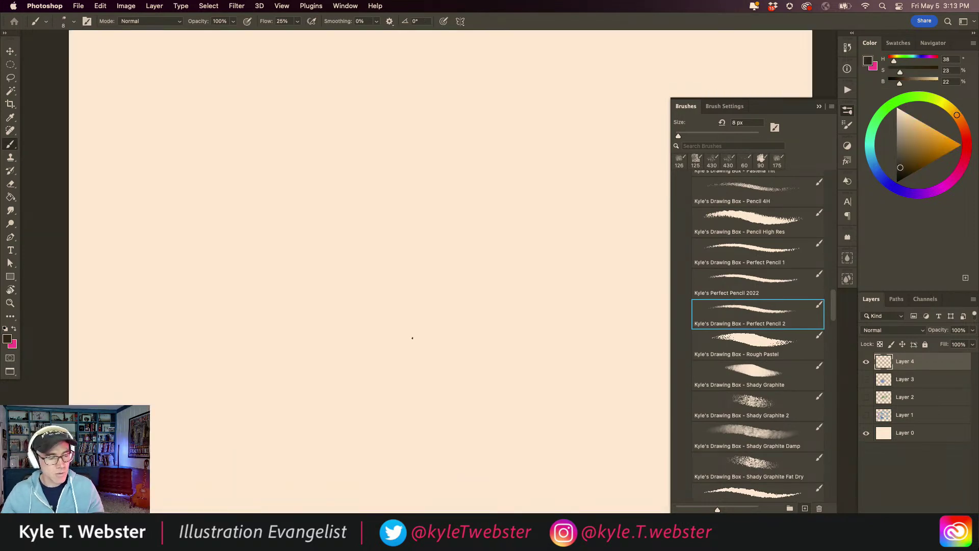
mouse_move(407, 205)
left_mouse_down()
mouse_move(382, 326)
mouse_move(352, 397)
mouse_move(306, 352)
mouse_move(466, 271)
left_mouse_up()
key("super+z")
left_click(337, 368, "alt")
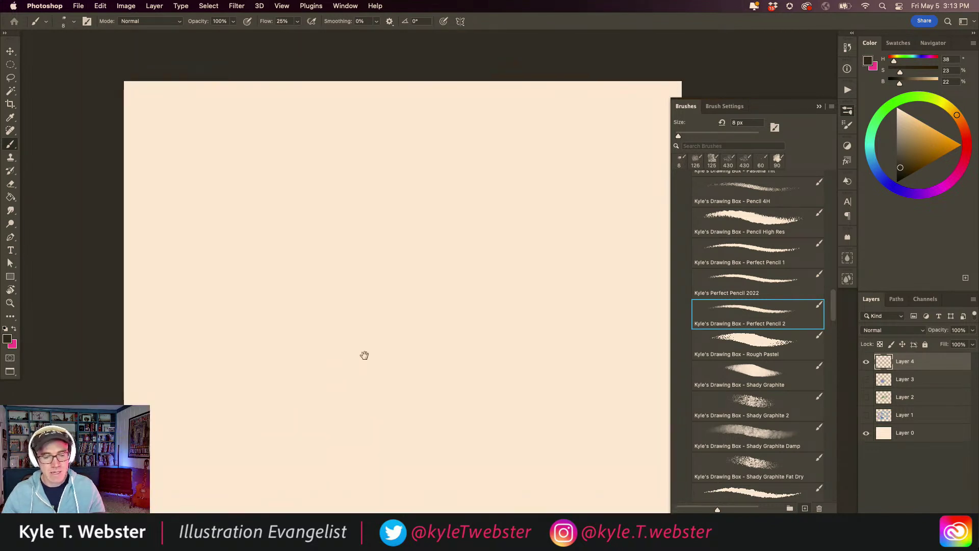
Step: Sketch a brimmed hat with a rounded crown and a hatband in the upper middle of Layer 4
left_click(415, 243, "super")
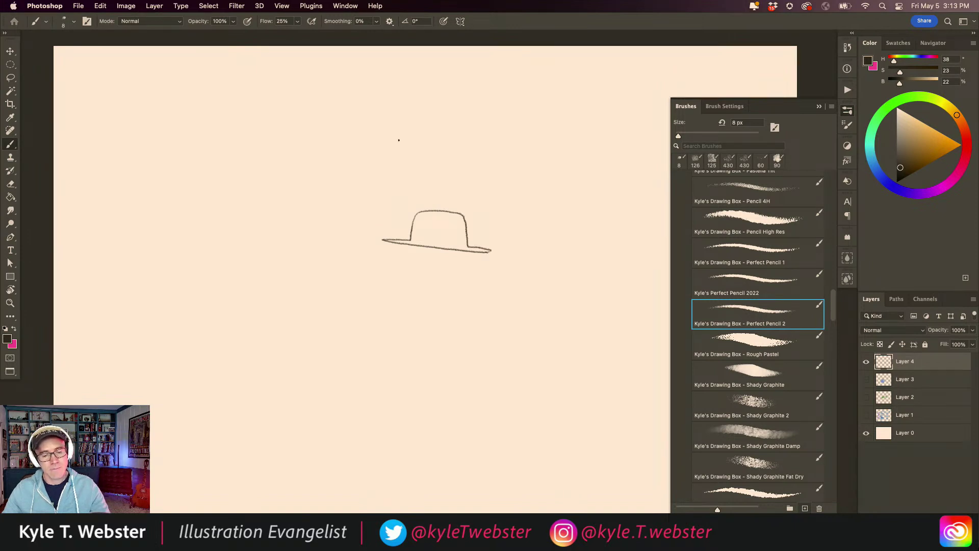
left_click(396, 251, "super")
mouse_move(503, 243)
left_mouse_down()
mouse_move(421, 233)
mouse_move(472, 218)
mouse_move(443, 215)
left_mouse_up()
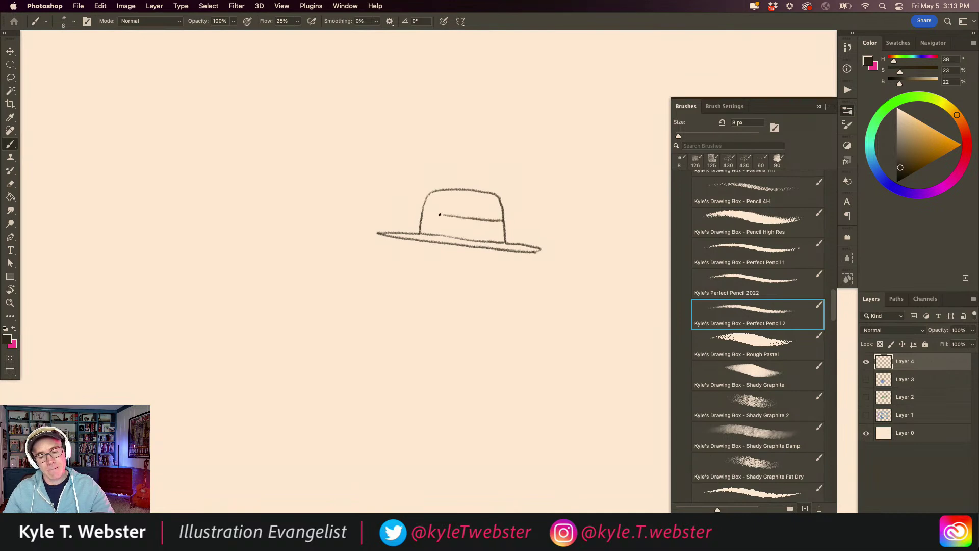
Step: Draw an animal's head in profile under the hat, with a long muzzle, nose, round eye, mouth line and back of the neck
left_click_drag(379, 242, 348, 187)
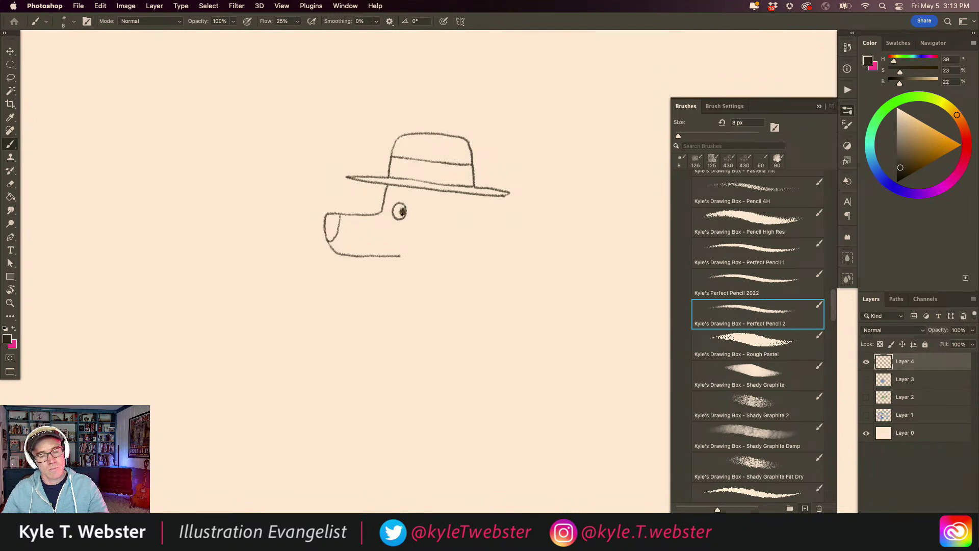
left_click_drag(341, 210, 313, 186)
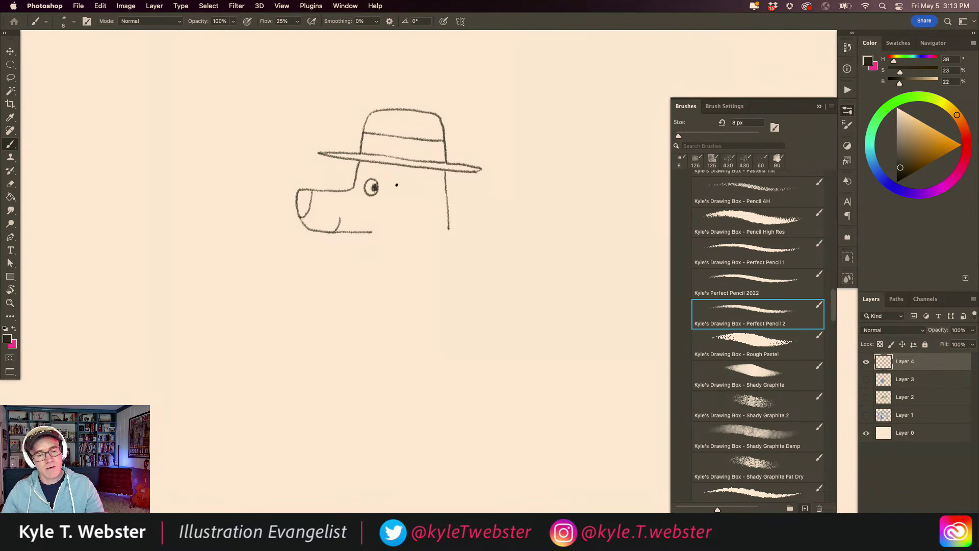
left_click(323, 292, "alt")
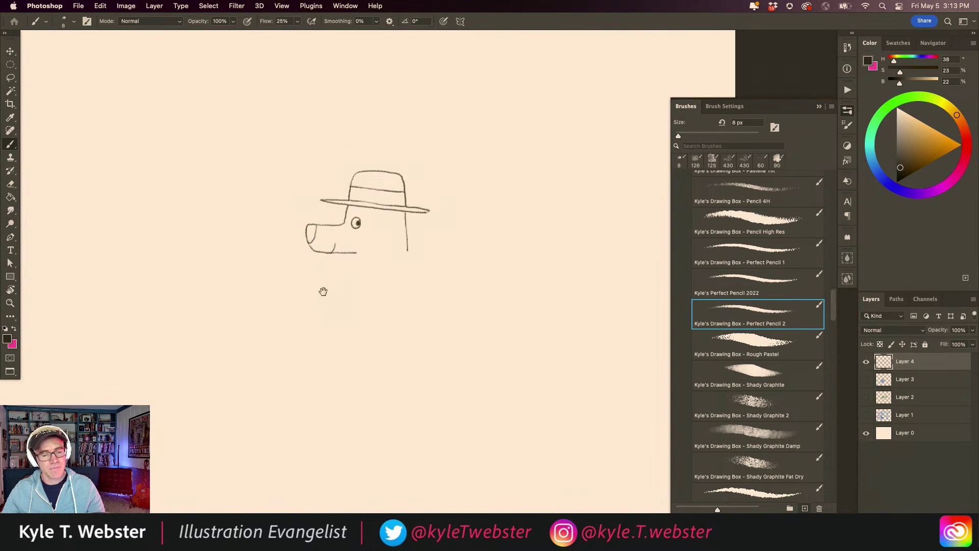
left_click(352, 279, "super")
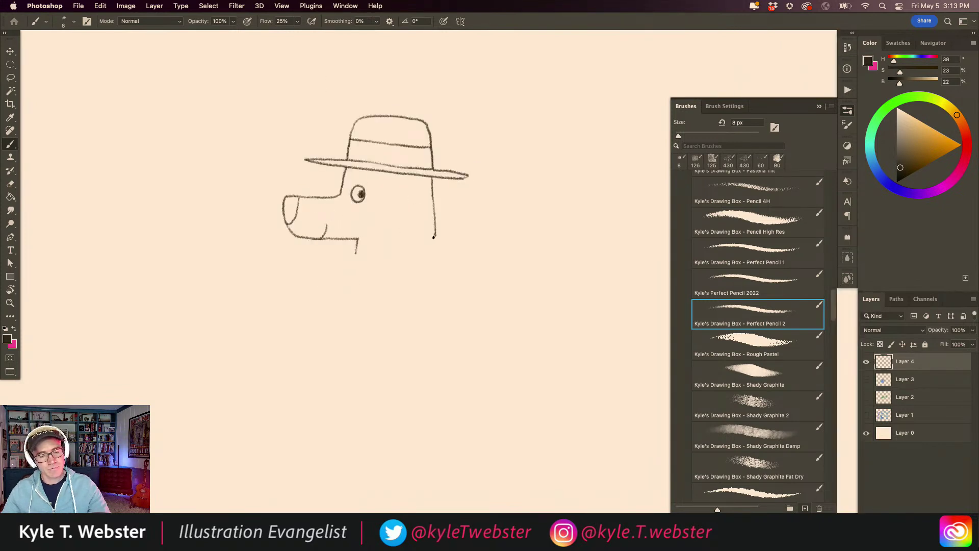
Step: Draw a wrapped scarf around the animal's neck with a fringed end trailing behind, and add small whisker dots to the muzzle
left_click_drag(427, 236, 382, 244)
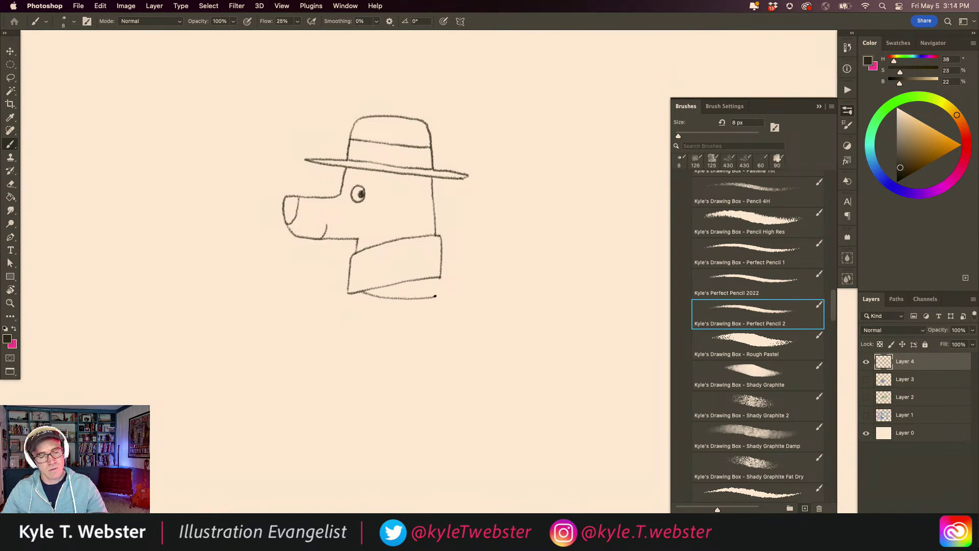
scroll(372, 281, "down", 4)
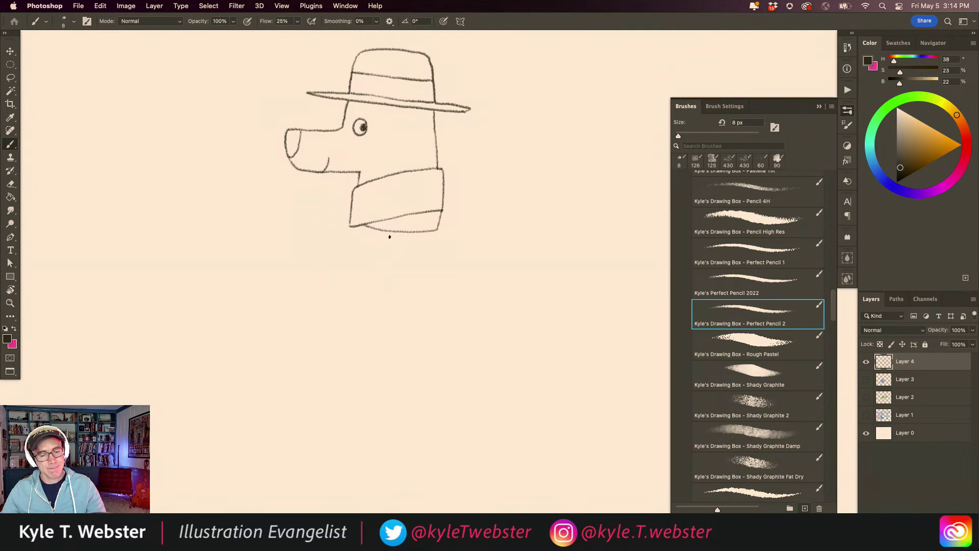
left_click_drag(413, 266, 446, 300)
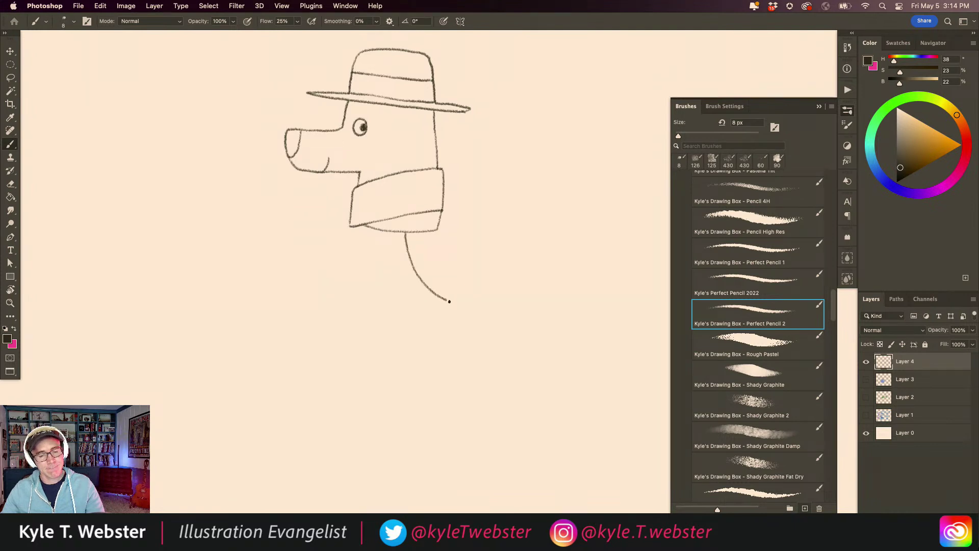
left_click_drag(443, 246, 473, 274)
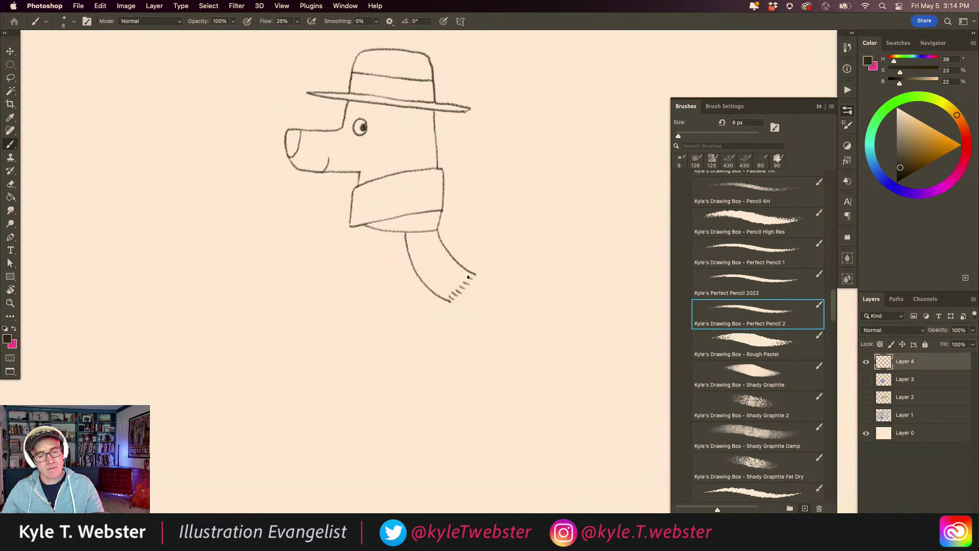
scroll(328, 286, "left", 3)
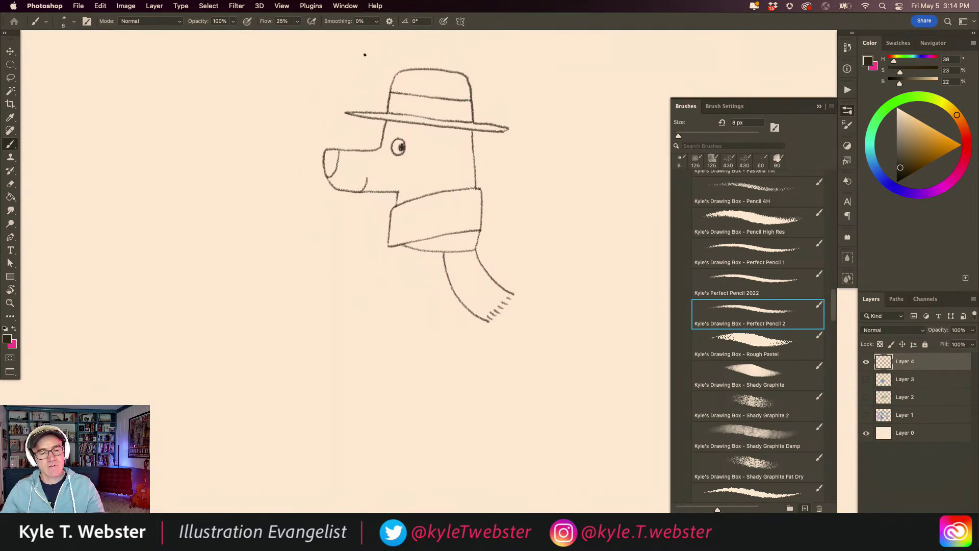
scroll(342, 135, "up", 2)
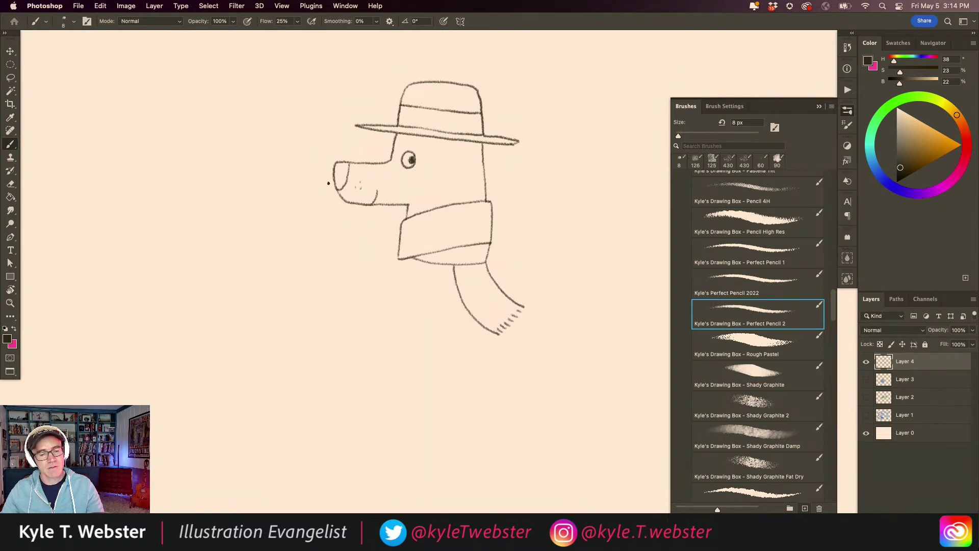
Step: Draw the animal's chest line and a bent arm reaching forward below the scarf, ending in a paw with fingers
mouse_move(330, 274)
left_mouse_down()
mouse_move(345, 216)
mouse_move(380, 226)
left_mouse_up()
mouse_move(426, 272)
left_mouse_down()
mouse_move(445, 265)
mouse_move(405, 321)
mouse_move(438, 334)
mouse_move(490, 279)
mouse_move(520, 283)
mouse_move(460, 259)
mouse_move(453, 274)
mouse_move(475, 295)
mouse_move(421, 286)
left_mouse_up()
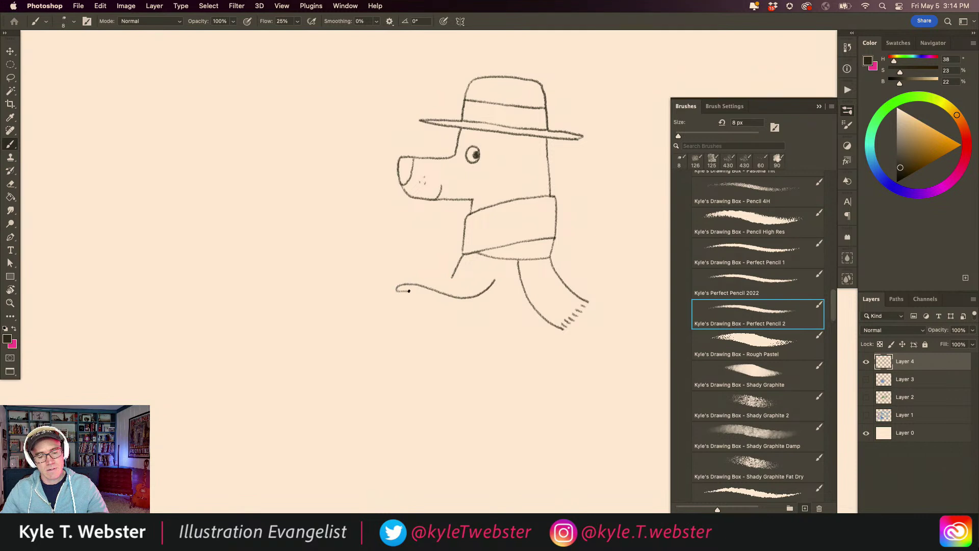
mouse_move(398, 294)
left_mouse_down()
mouse_move(402, 312)
mouse_move(484, 327)
left_mouse_up()
left_click_drag(390, 260, 388, 257)
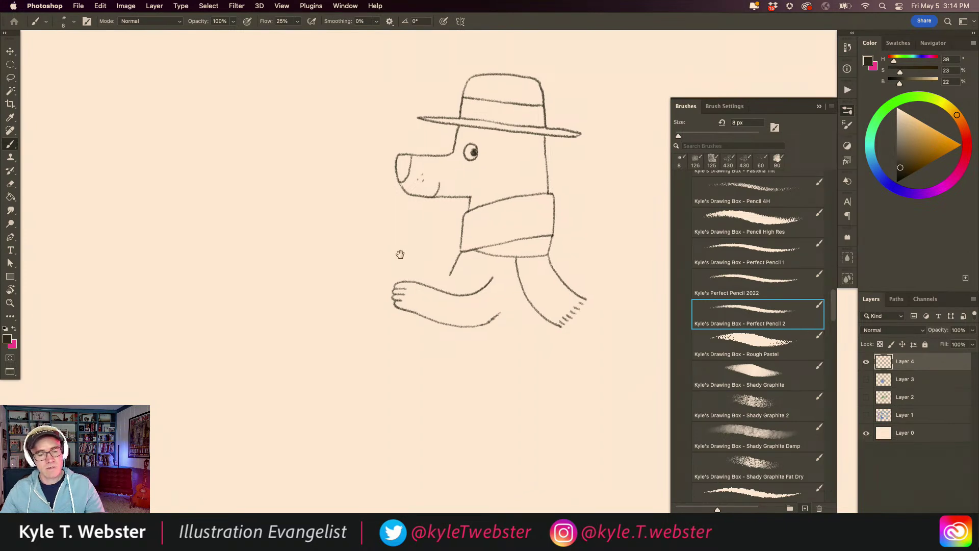
left_click_drag(442, 274, 432, 260)
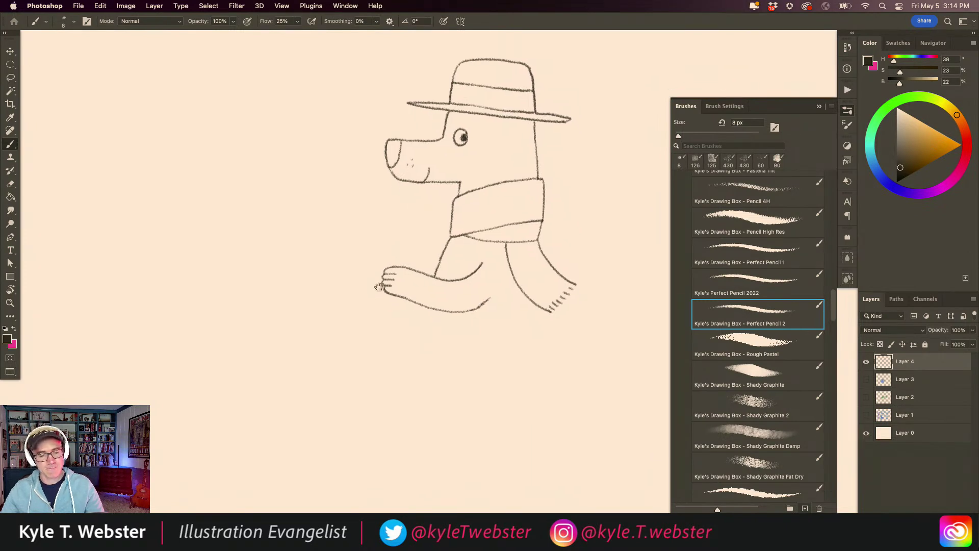
Step: Draw the belly line, the rounded back and a bent leg with a foot so the animal appears seated
mouse_move(428, 312)
left_mouse_down()
mouse_move(428, 337)
mouse_move(387, 306)
left_mouse_up()
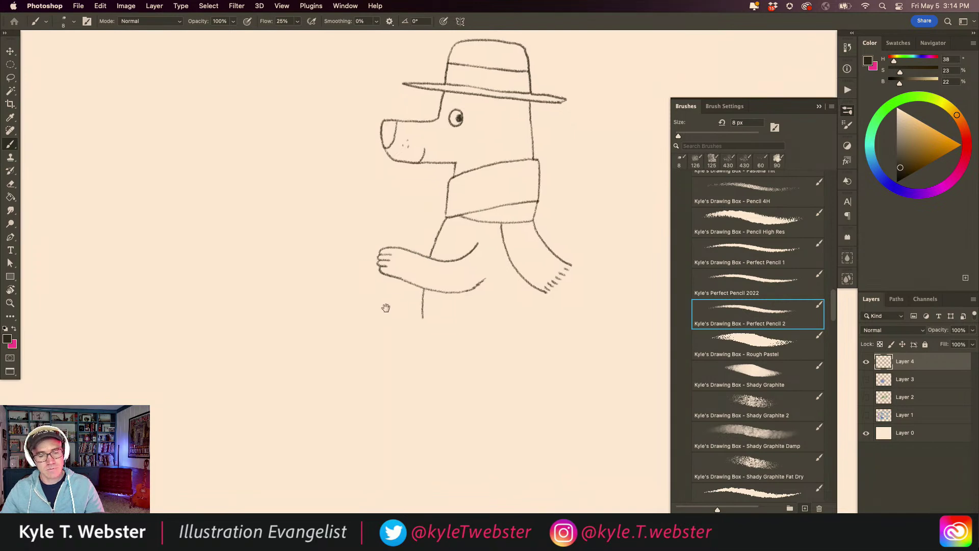
mouse_move(534, 297)
left_mouse_down()
mouse_move(518, 344)
mouse_move(497, 354)
left_mouse_up()
mouse_move(395, 315)
left_mouse_down()
mouse_move(450, 315)
mouse_move(409, 323)
mouse_move(395, 378)
mouse_move(363, 388)
mouse_move(425, 396)
left_mouse_up()
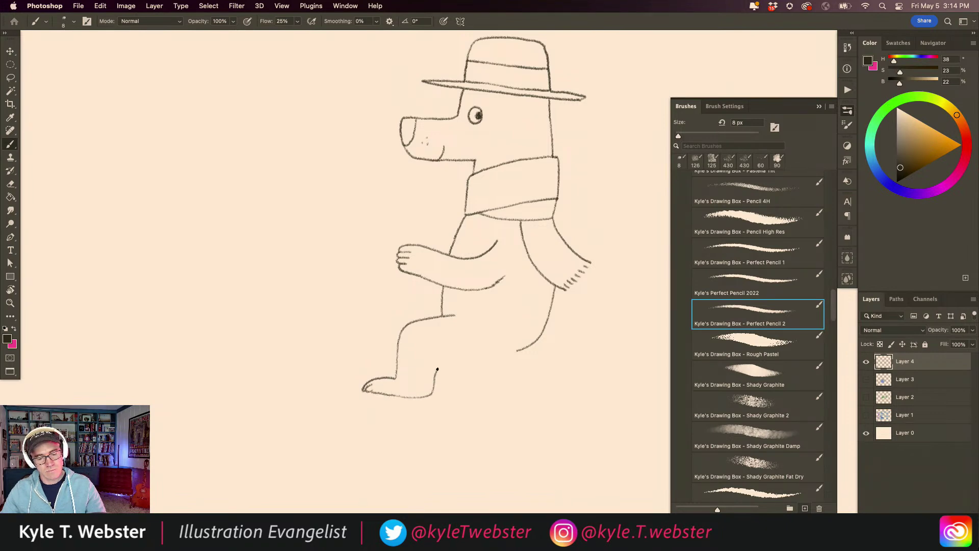
left_click_drag(449, 358, 517, 350)
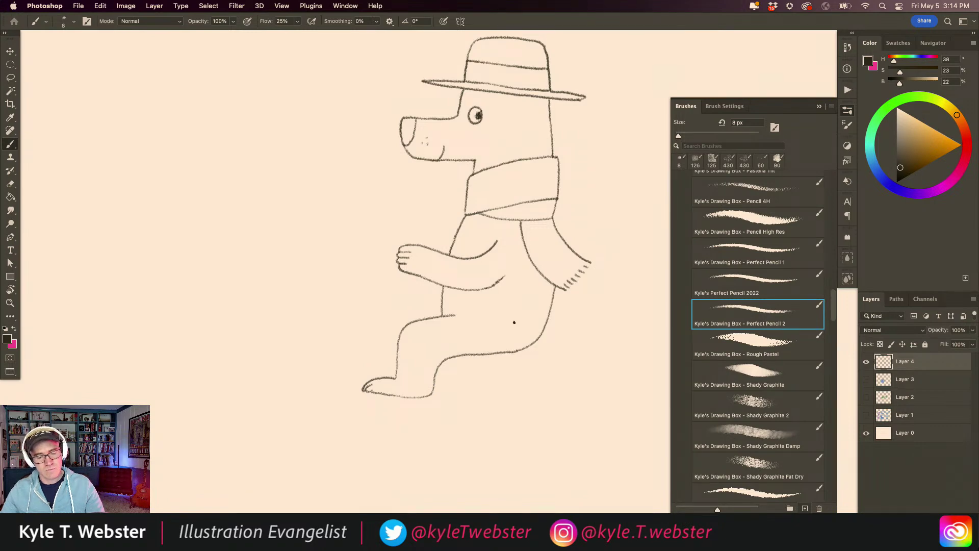
Step: Sketch a rock with facet lines and grass tufts under the animal, and outline the far leg behind the near one
left_click_drag(391, 280, 366, 255)
left_click_drag(455, 329, 427, 369)
left_click_drag(488, 327, 557, 360)
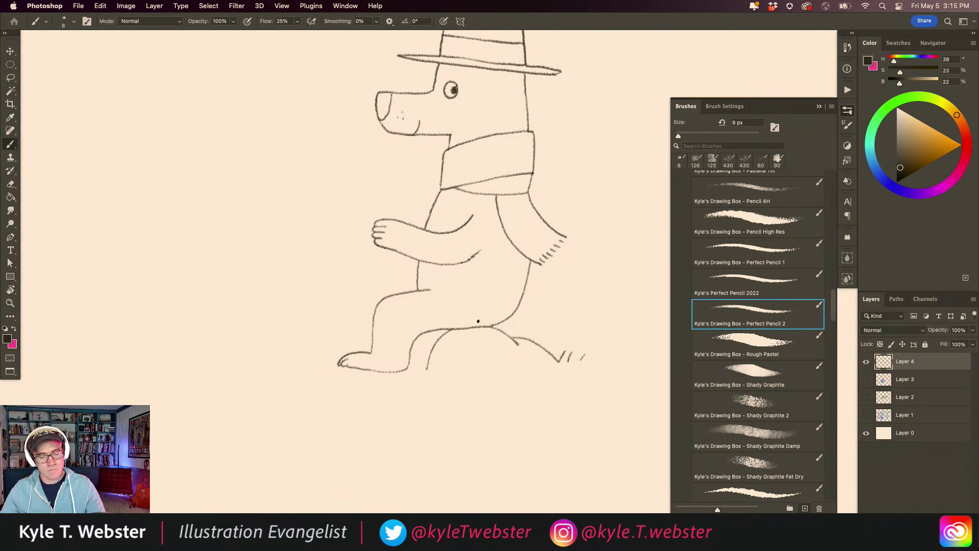
mouse_move(500, 330)
left_mouse_down()
mouse_move(462, 369)
mouse_move(518, 349)
mouse_move(513, 367)
mouse_move(530, 338)
left_mouse_up()
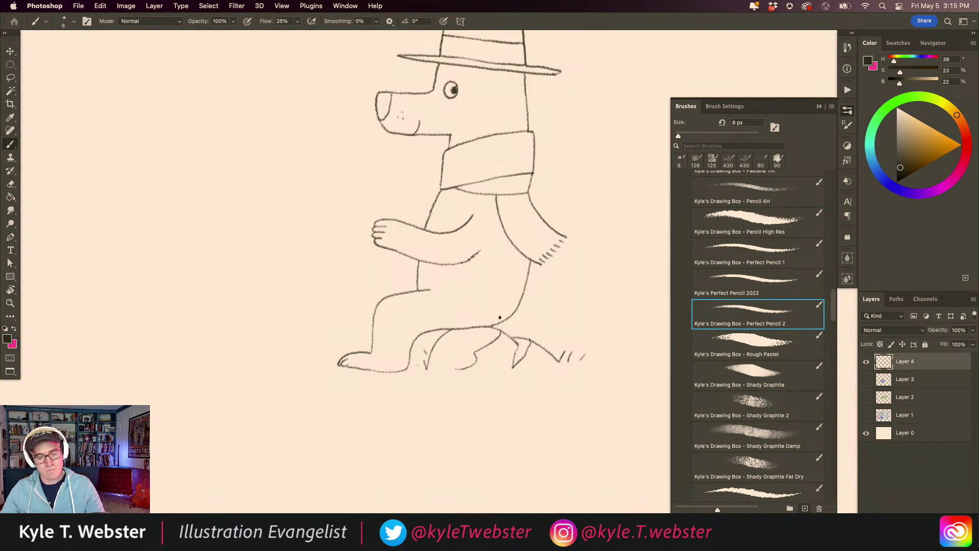
left_click_drag(326, 372, 354, 389)
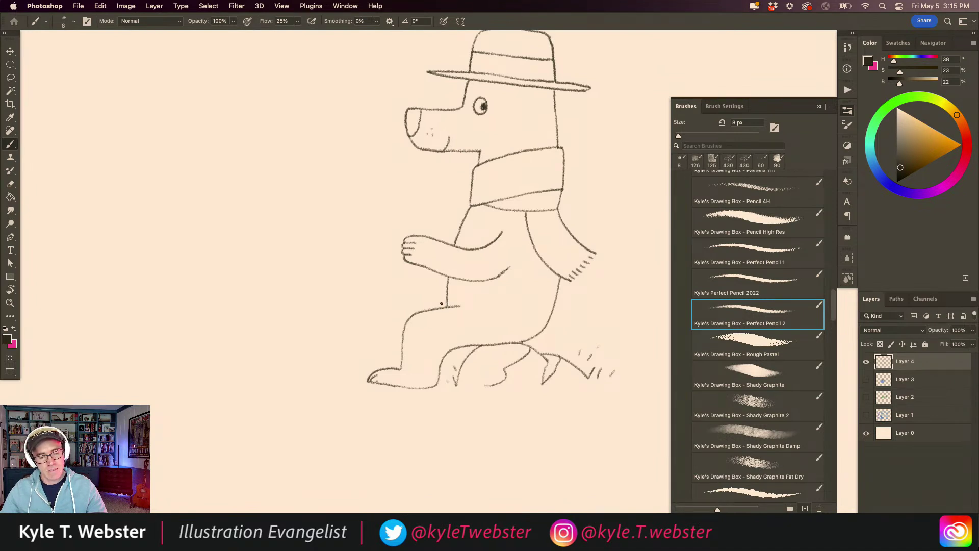
mouse_move(447, 303)
left_mouse_down()
mouse_move(411, 311)
mouse_move(396, 365)
mouse_move(369, 370)
left_mouse_up()
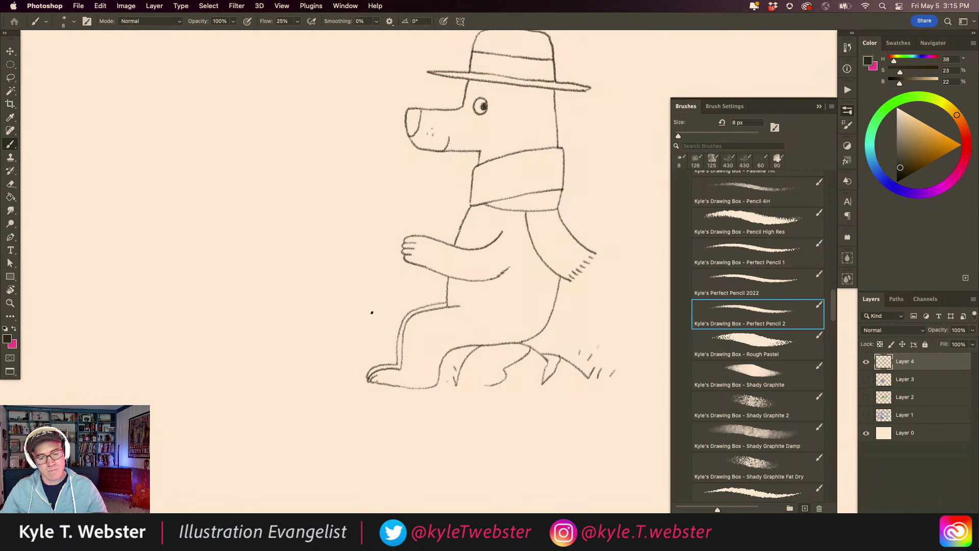
Step: Draw a mug with a handle in the animal's paw and a wavy line of steam rising above it
scroll(363, 376, "up", 3)
scroll(363, 376, "left", 5)
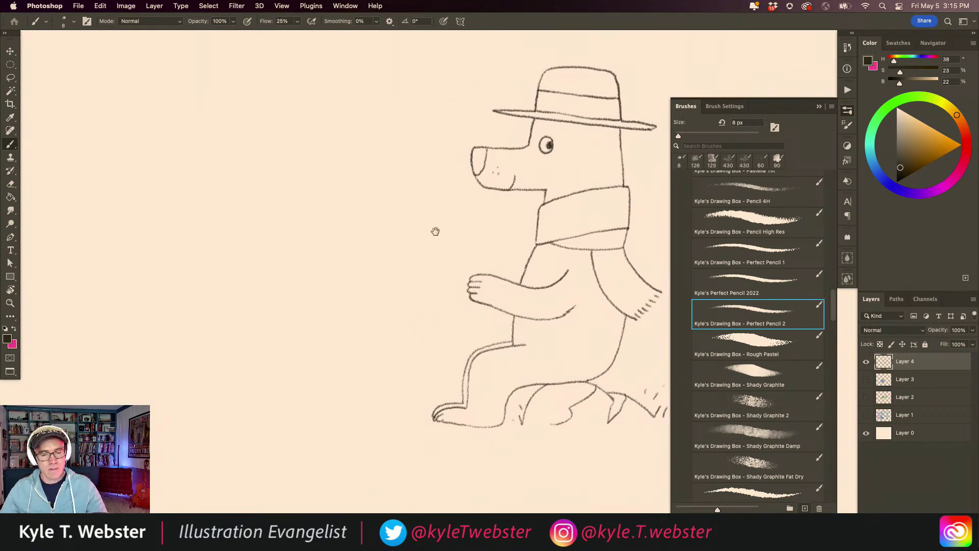
left_click_drag(429, 298, 445, 296)
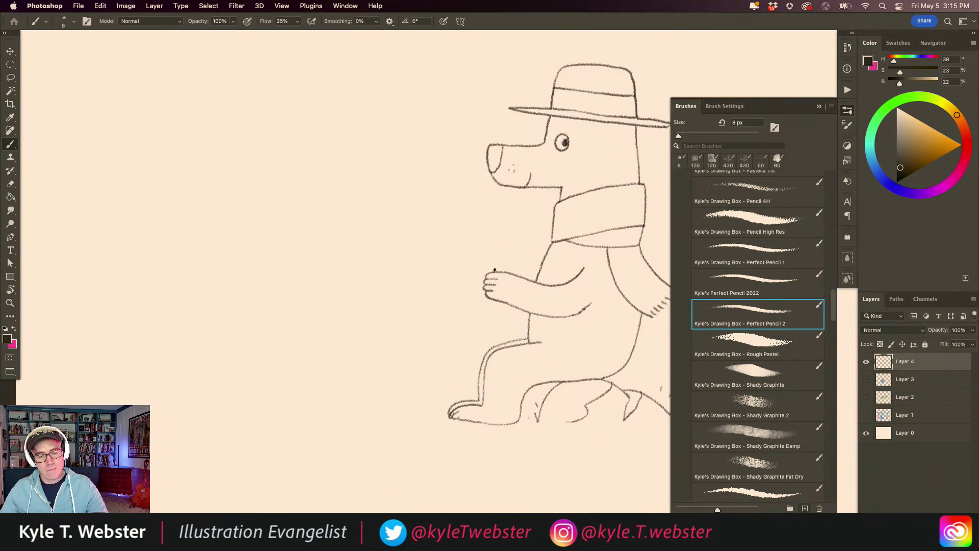
scroll(484, 271, "right", 2)
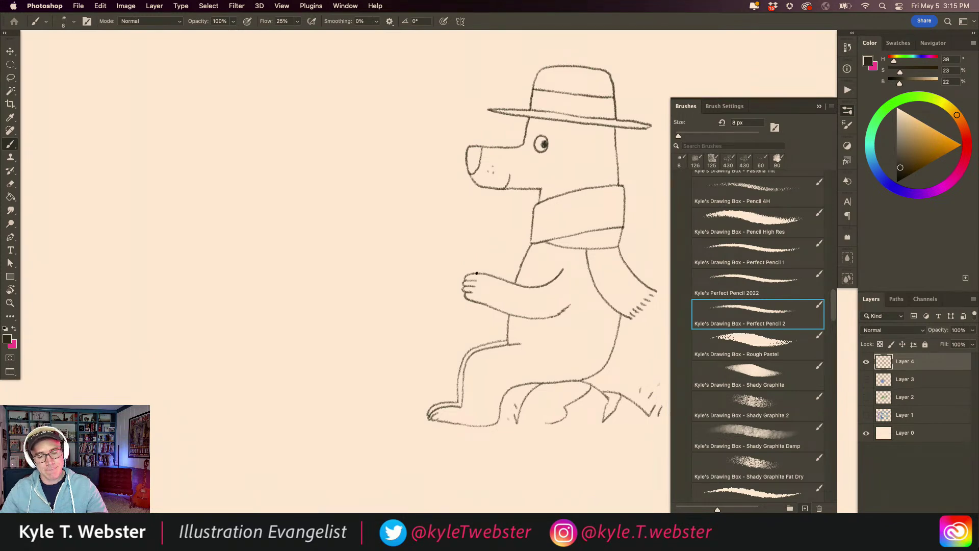
mouse_move(459, 258)
left_mouse_down()
mouse_move(440, 258)
mouse_move(435, 286)
left_mouse_up()
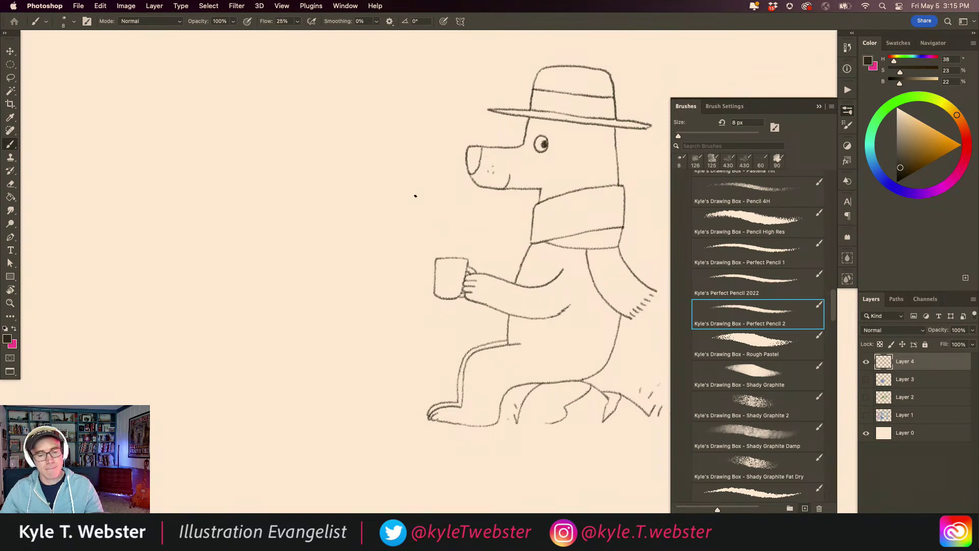
mouse_move(464, 261)
left_mouse_down()
mouse_move(443, 261)
mouse_move(454, 226)
mouse_move(446, 198)
left_mouse_up()
left_click_drag(386, 235, 332, 247)
Step: Add a small rounded stone and short texture marks to the rock beneath the animal
scroll(358, 365, "right", 5)
scroll(358, 365, "down", 3)
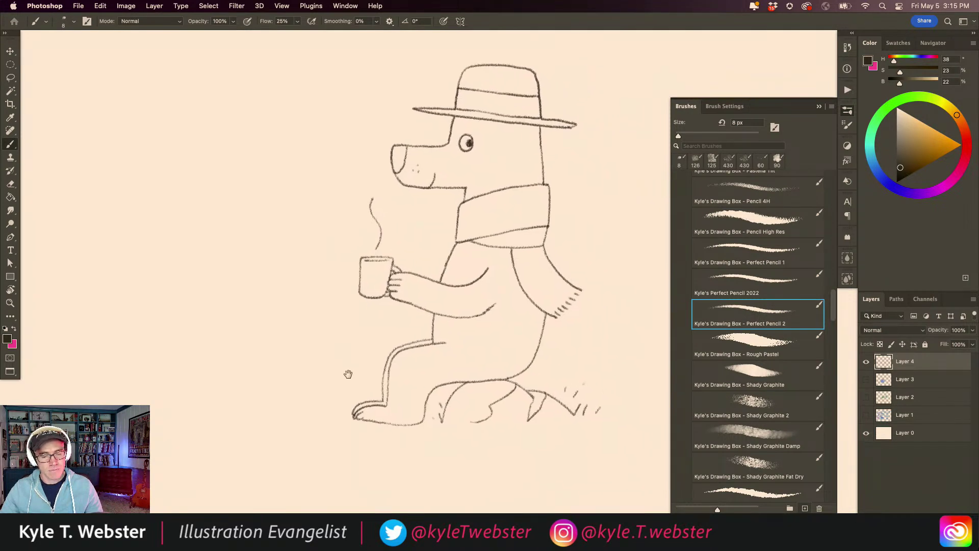
scroll(356, 382, "down", 2)
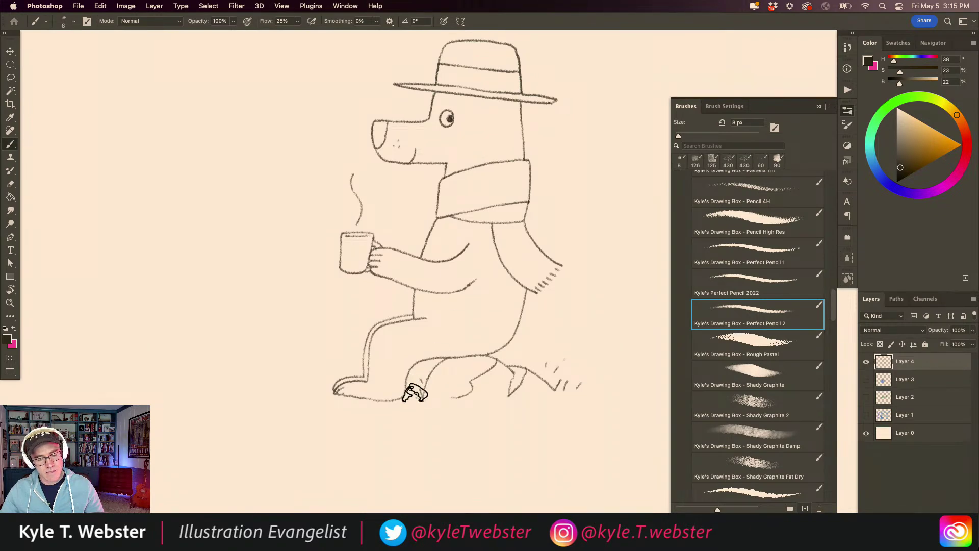
left_click_drag(421, 403, 436, 376)
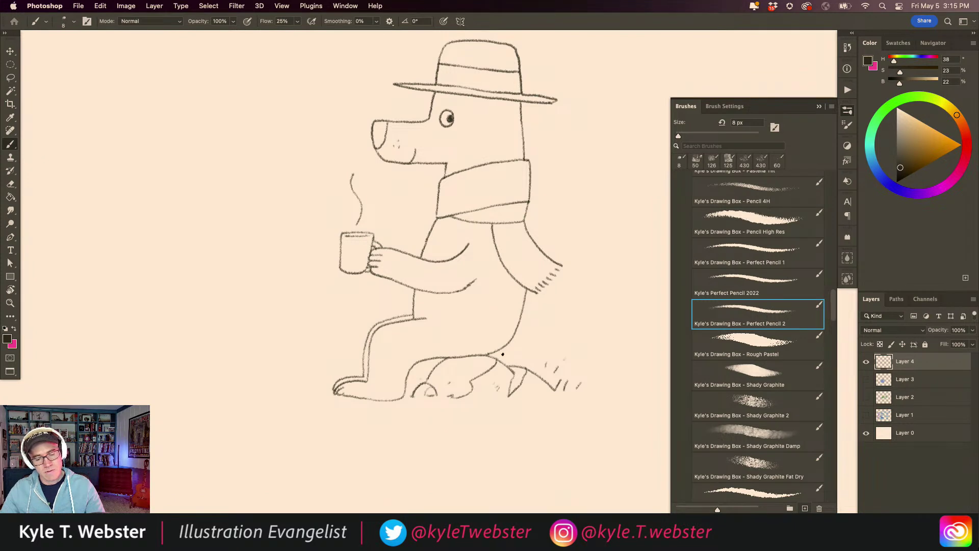
Step: Draw curved stripes across the wrapped part of the scarf and along its trailing end
left_click_drag(341, 321, 330, 352)
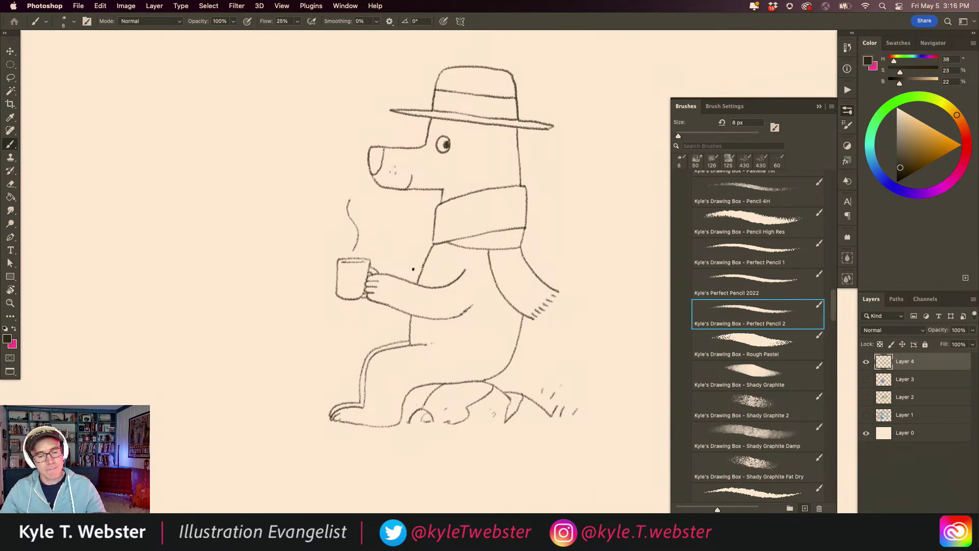
left_click_drag(397, 267, 380, 276)
left_click_drag(510, 224, 427, 237)
mouse_move(509, 208)
left_mouse_down()
mouse_move(420, 225)
mouse_move(496, 248)
mouse_move(502, 223)
mouse_move(487, 278)
mouse_move(508, 311)
left_mouse_up()
left_click_drag(495, 260, 525, 308)
left_click_drag(355, 279, 390, 309)
left_click_drag(369, 238, 355, 253)
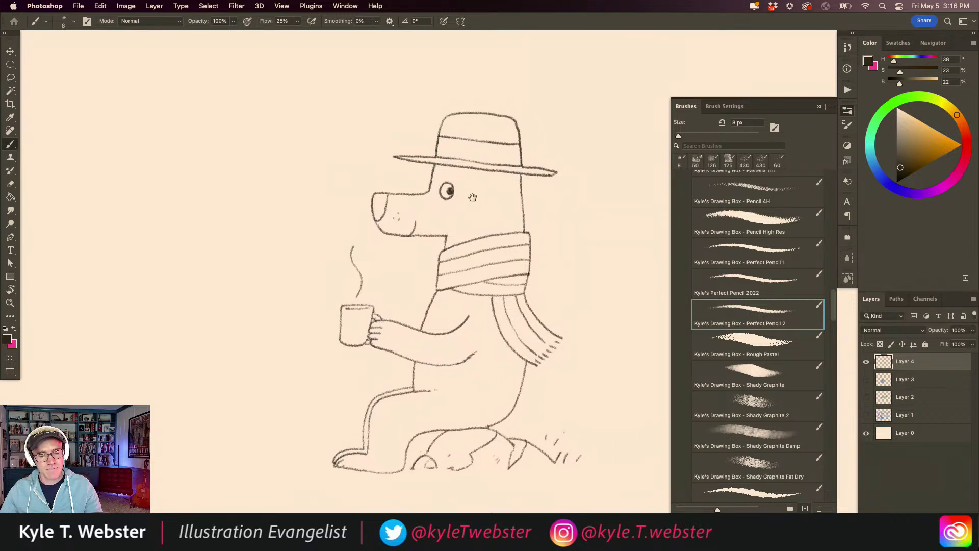
Step: Add a short eyebrow above the animal's eye, just under the hat brim
left_click_drag(401, 206, 396, 213)
left_click_drag(450, 181, 441, 181)
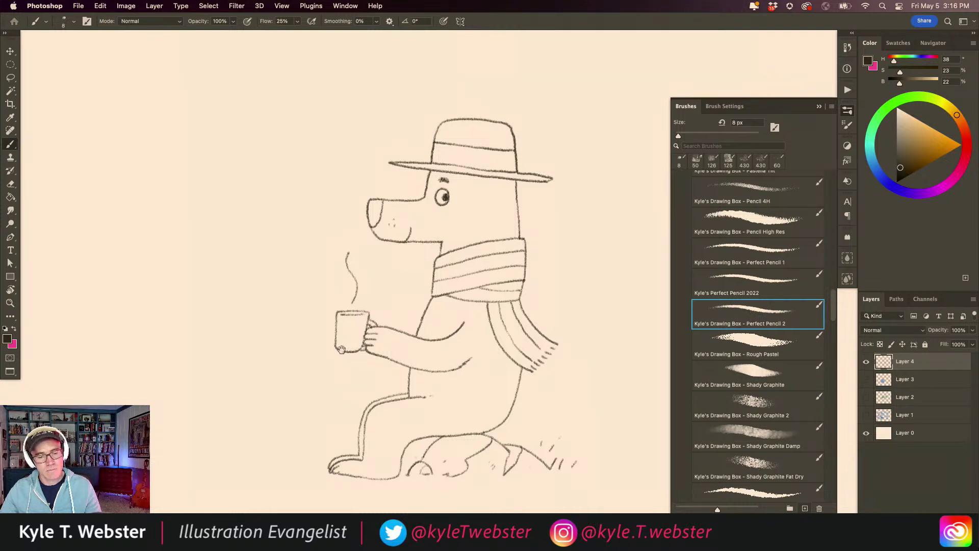
left_click(345, 381, "alt")
mouse_move(297, 398)
left_mouse_down()
mouse_move(345, 346)
mouse_move(328, 353)
left_mouse_up()
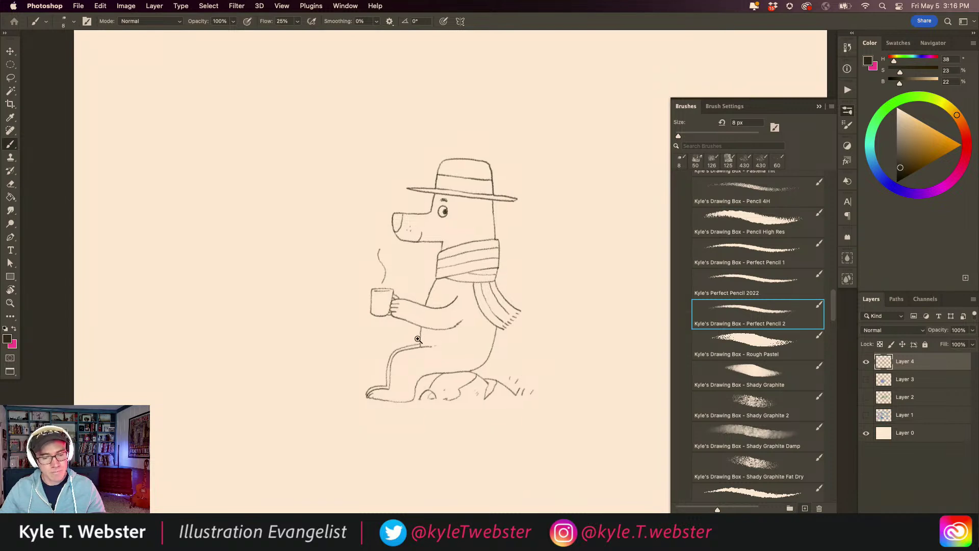
left_click(414, 309, "ctrl")
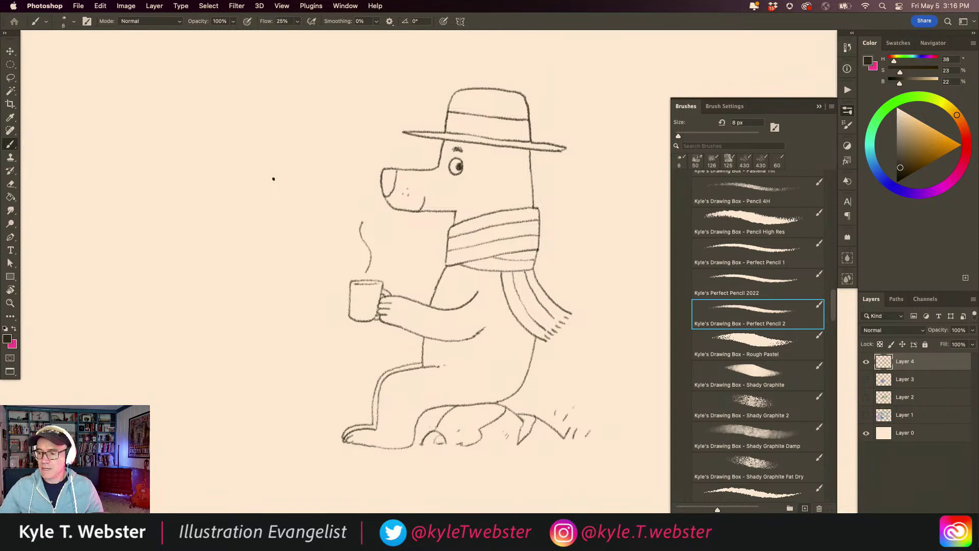
scroll(273, 179, "right", 3)
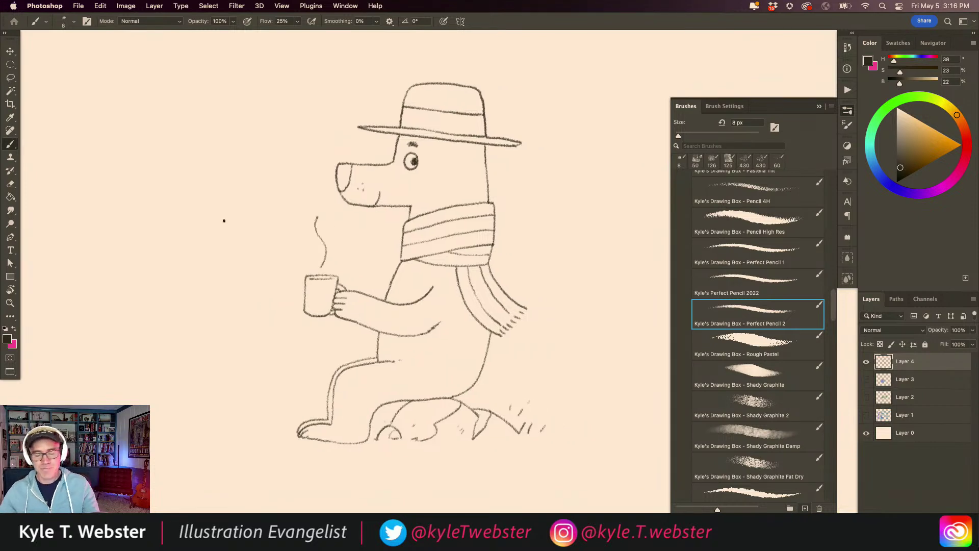
Step: Add a new layer beneath the sketch on Layer 4, and set Layer 4 to 90% opacity with Multiply blending
left_click(878, 381)
key("super+alt+shift+n")
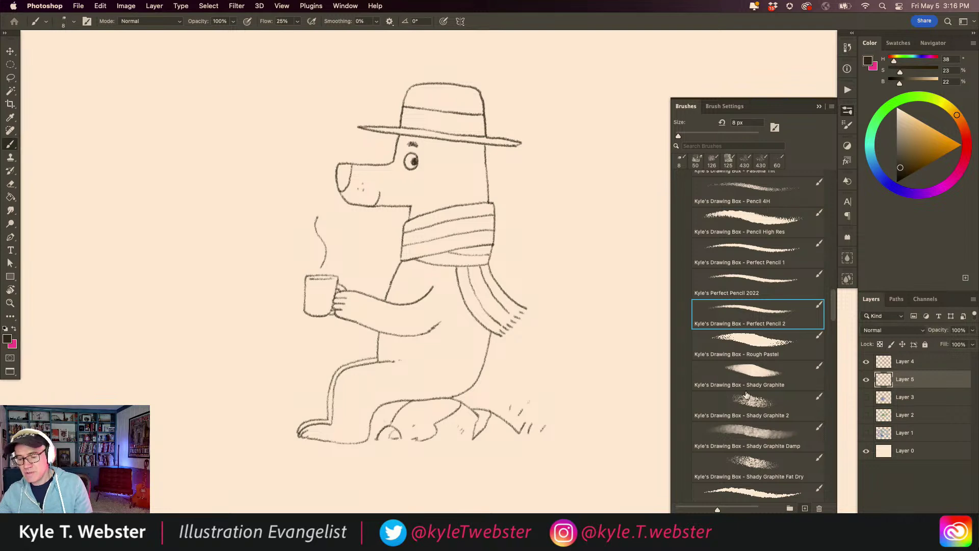
left_click(886, 362)
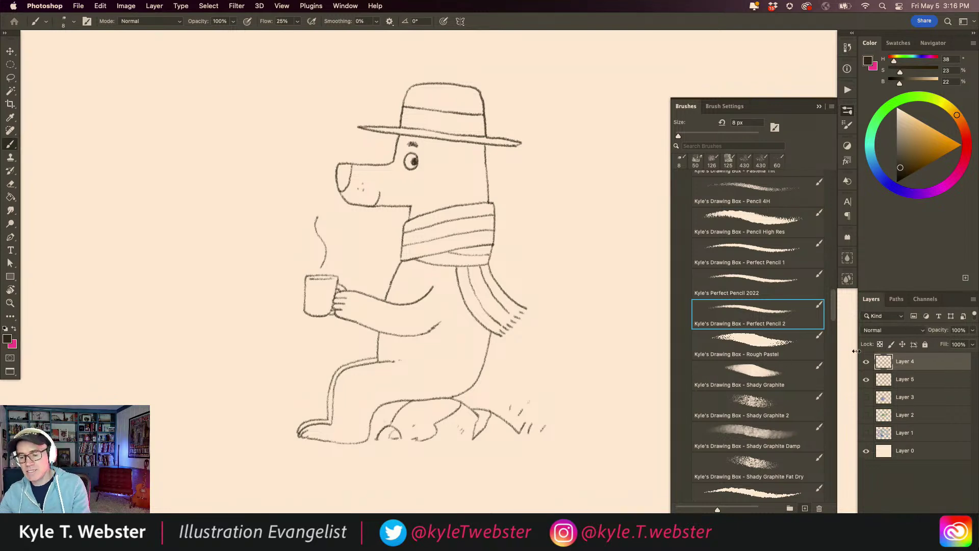
left_click(957, 330)
type("90")
key("Return")
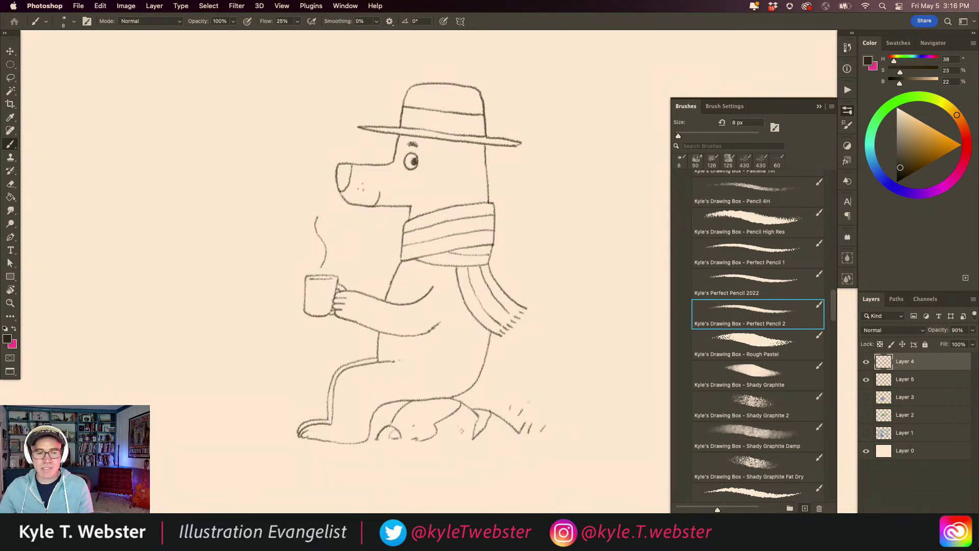
left_click(865, 329)
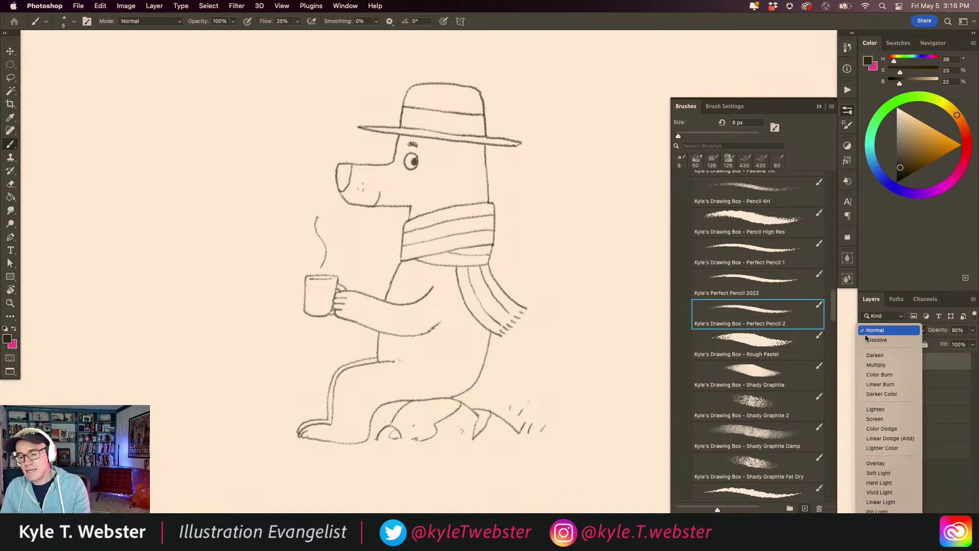
left_click(874, 365)
left_click(878, 377)
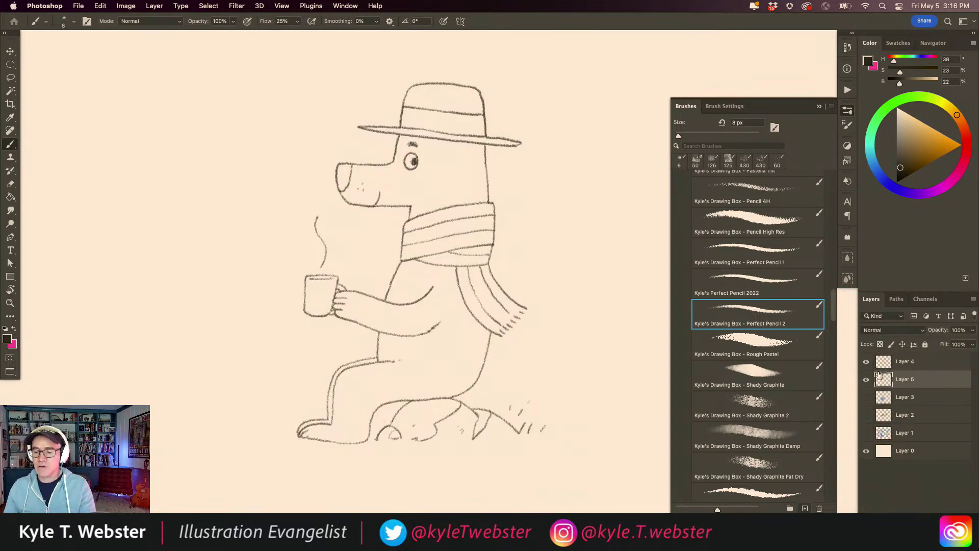
left_click(880, 363)
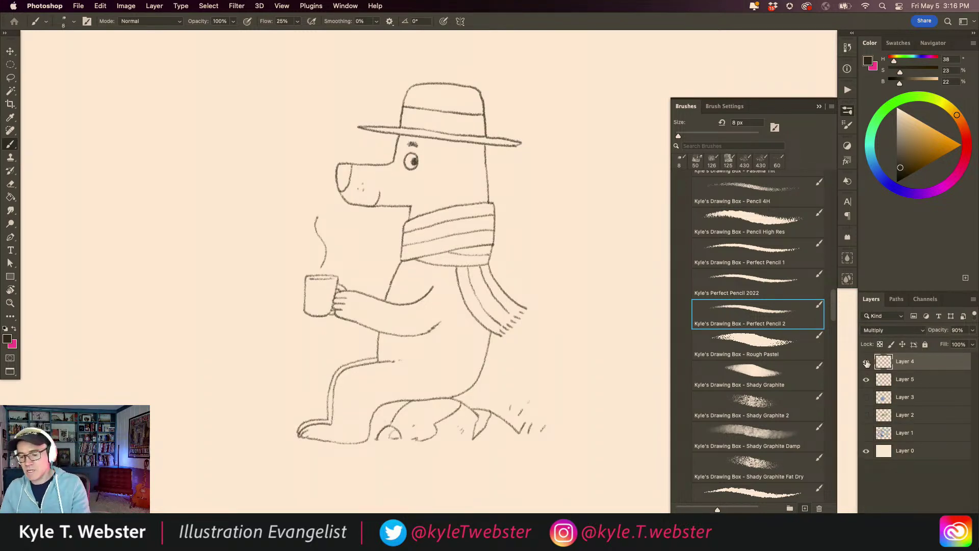
Step: Select Layer 5 and set the foreground color to a warm brown (H 30, S 64, B 63)
left_click(883, 378)
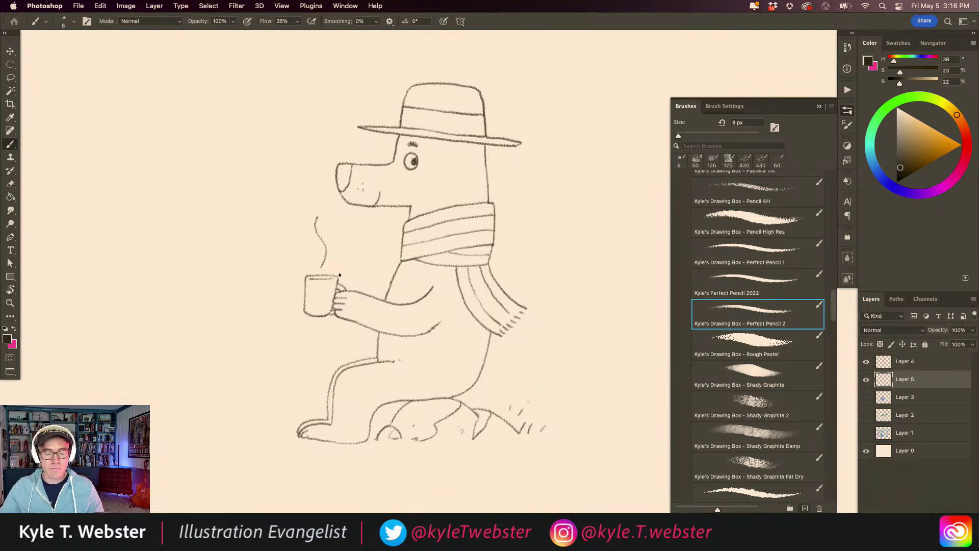
left_click(919, 156)
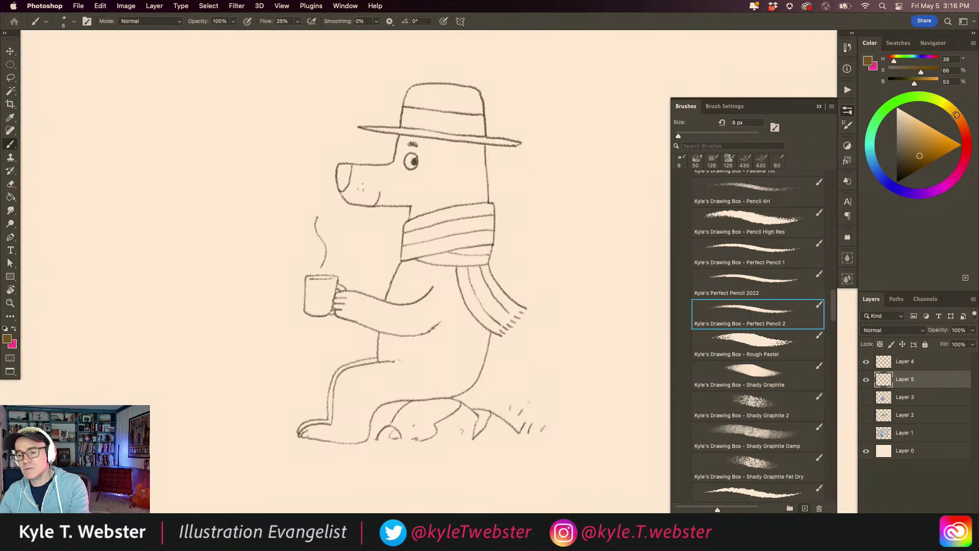
left_click_drag(958, 116, 960, 120)
left_click(921, 151)
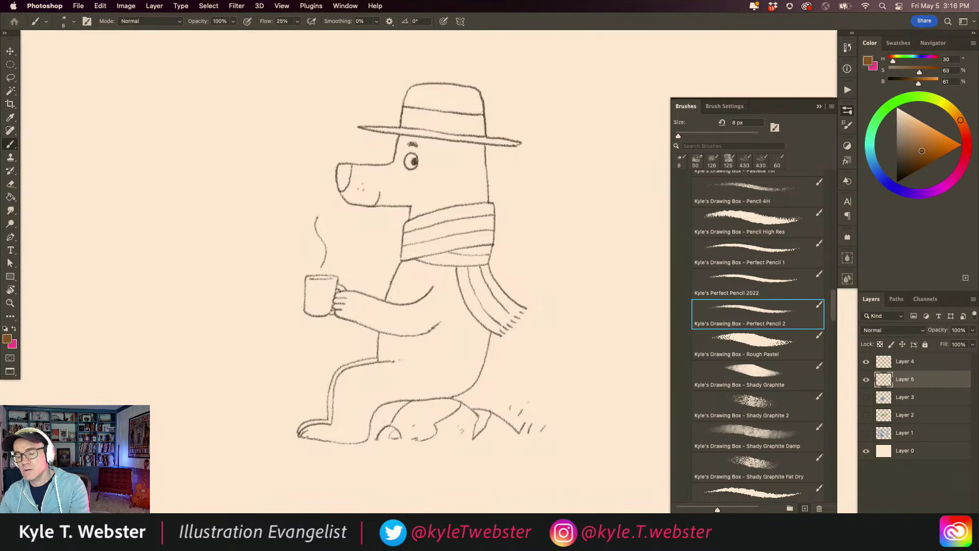
left_click(923, 150)
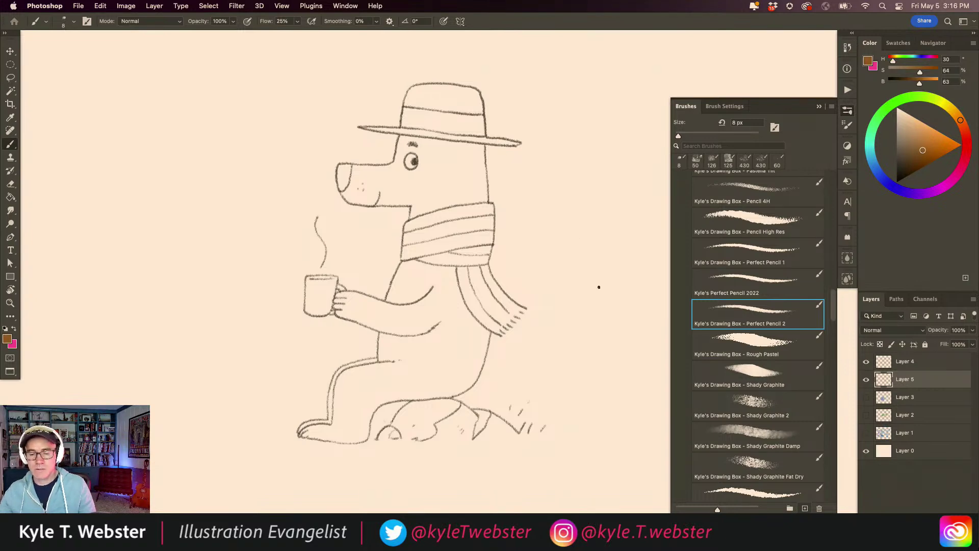
Step: Open the Kyle_Real_Watercolor brush set and browse its watercolor brushes
scroll(691, 273, "up", 10)
scroll(691, 272, "up", 2)
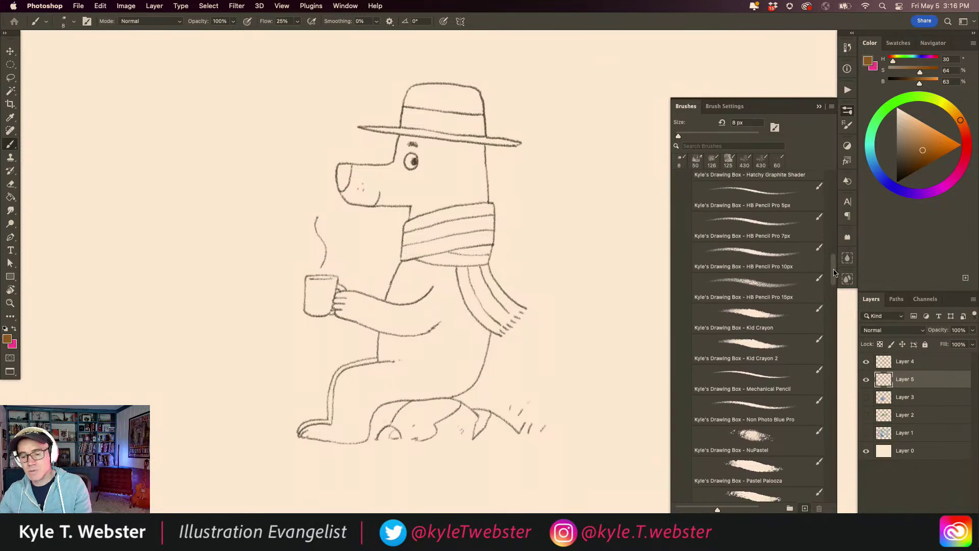
scroll(834, 271, "up", 10)
left_click(676, 268)
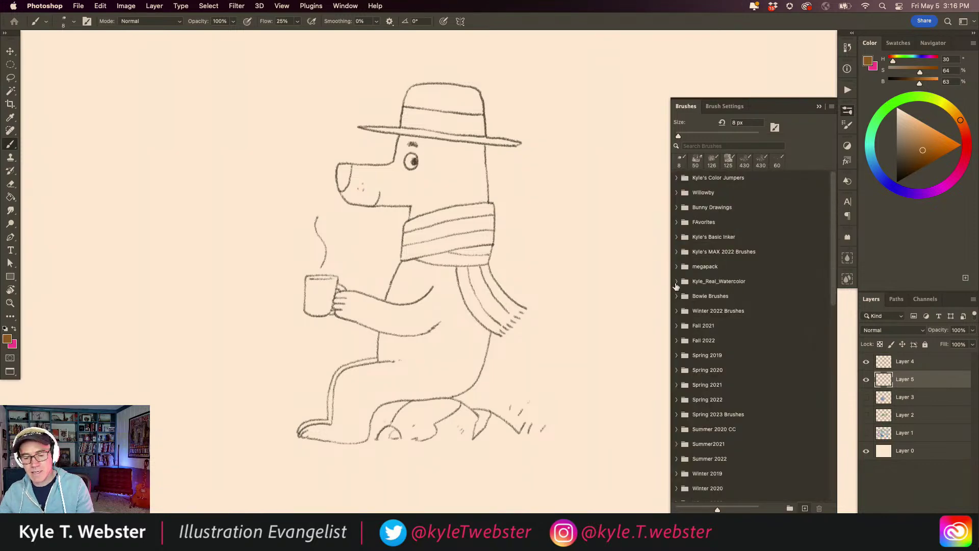
left_click(676, 282)
scroll(749, 224, "down", 5)
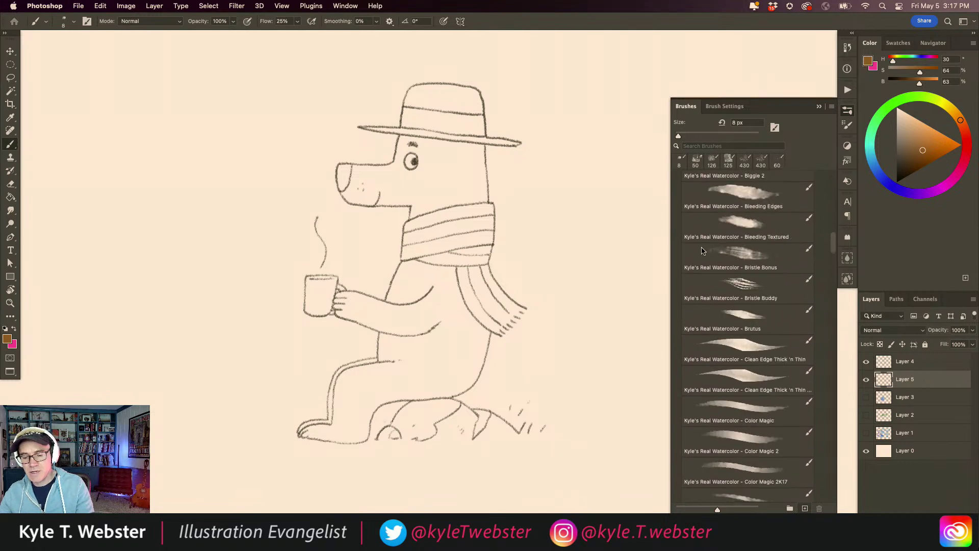
scroll(701, 250, "down", 8)
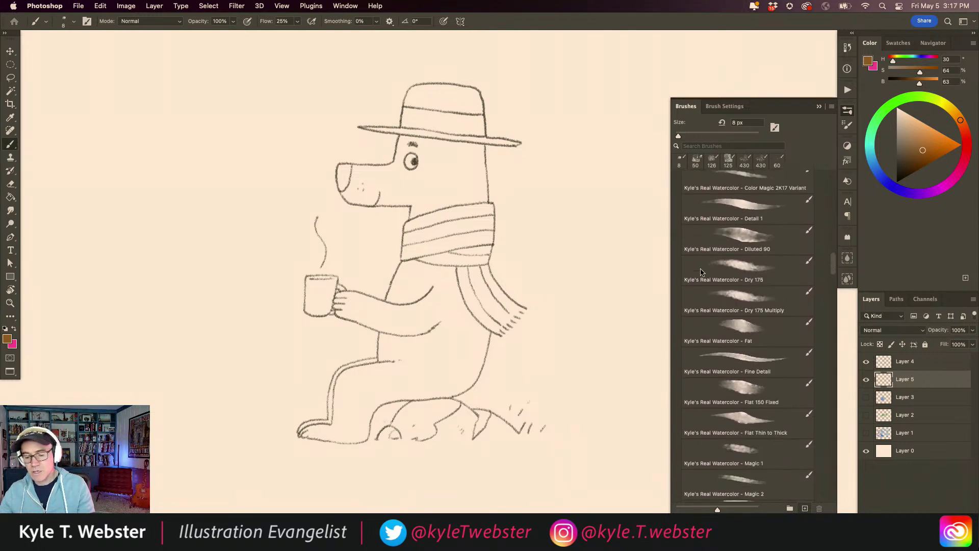
scroll(700, 274, "up", 8)
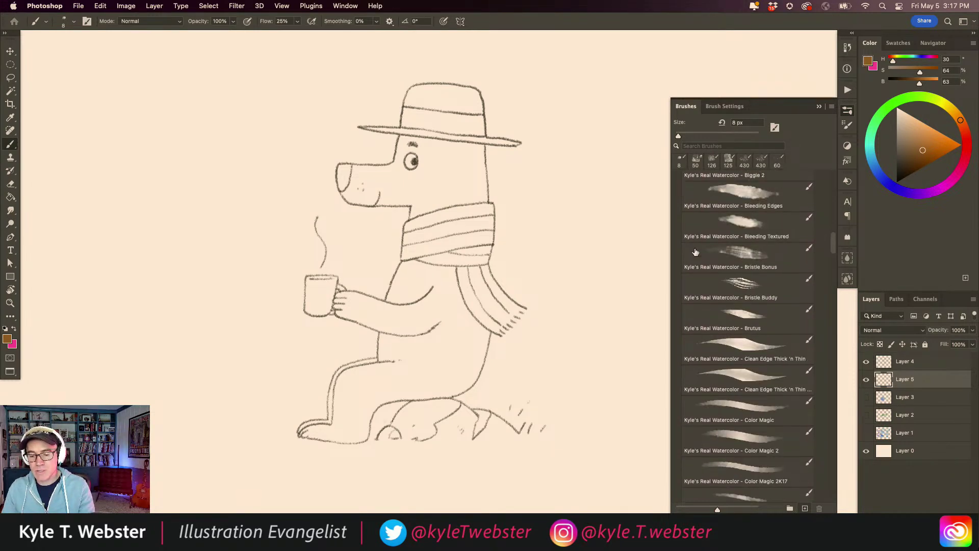
scroll(694, 256, "down", 15)
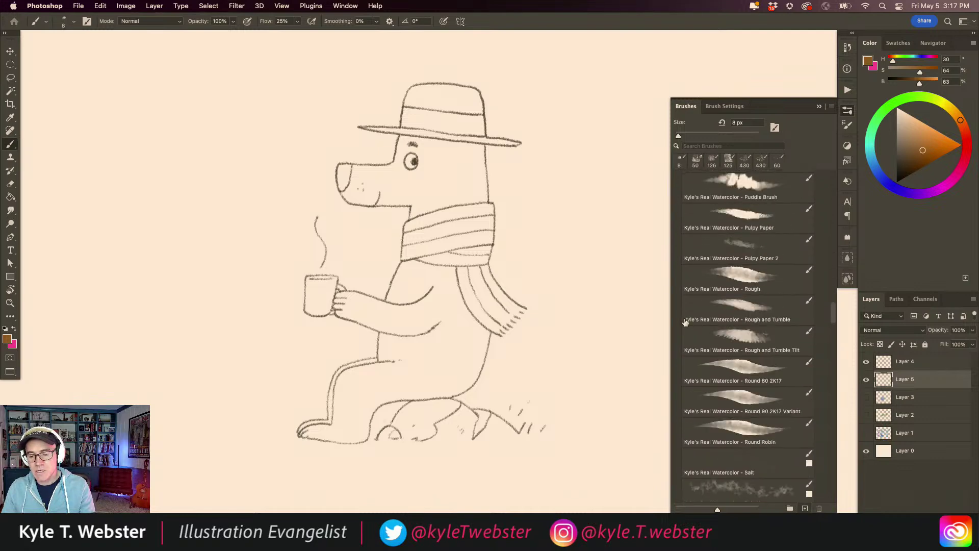
Step: Try a brown wash on the animal's torso with the Rough watercolor brush at 90 px and undo it
left_click(703, 283)
mouse_move(430, 308)
left_mouse_down()
mouse_move(446, 320)
mouse_move(437, 358)
mouse_move(447, 339)
mouse_move(421, 323)
left_mouse_up()
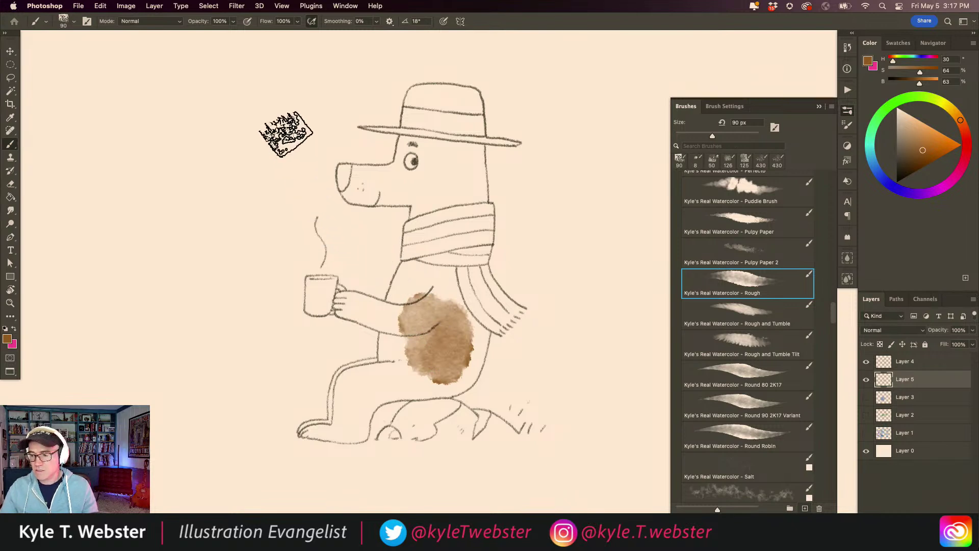
key("super+z")
Step: Choose the Kyle's Real Watercolor - Natural Edge Texture brush and reduce its size to 70 px
scroll(696, 297, "up", 5)
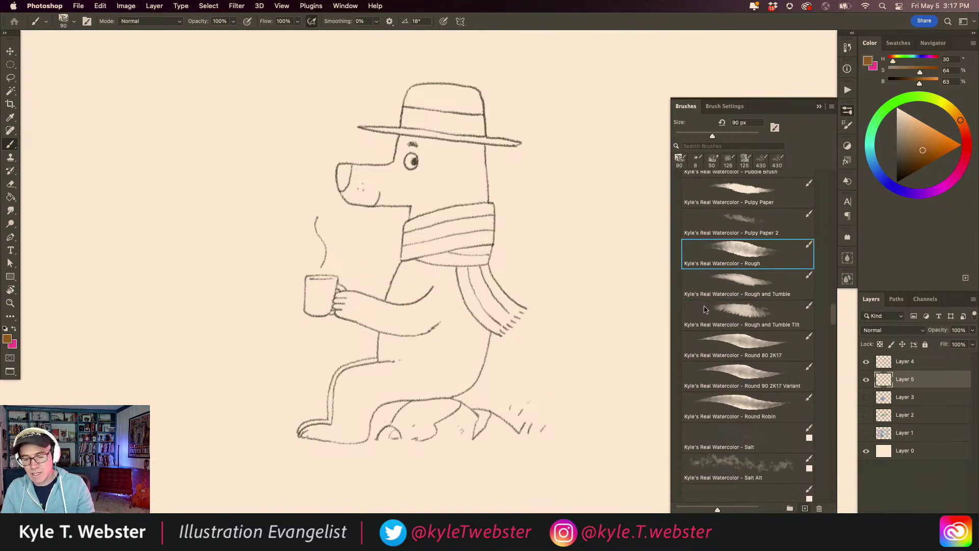
scroll(696, 296, "up", 4)
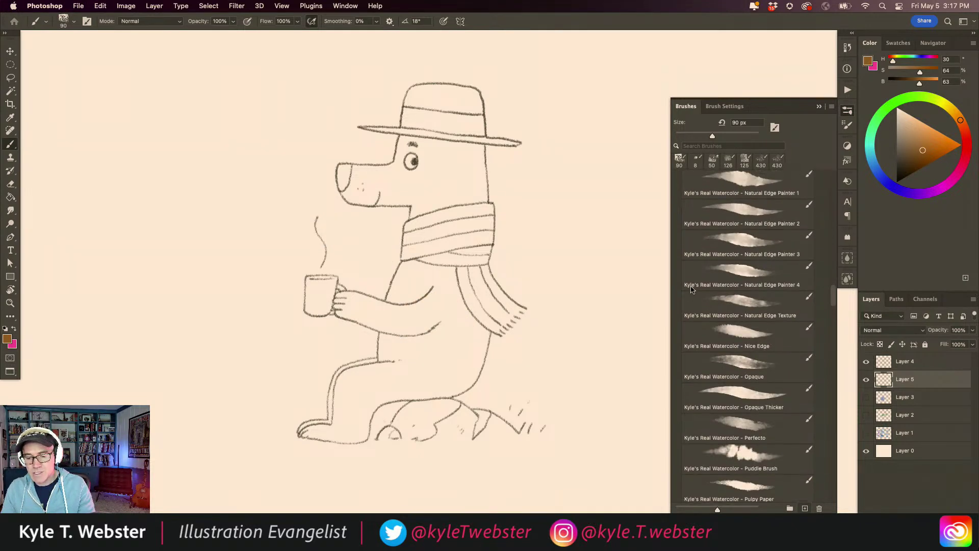
left_click(738, 303)
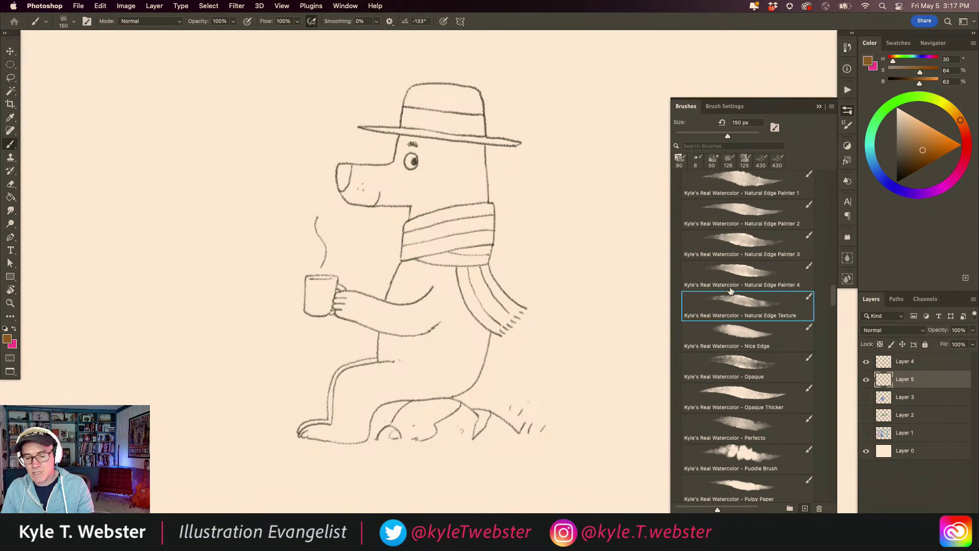
left_click(739, 285)
left_click(739, 297)
left_click(819, 106)
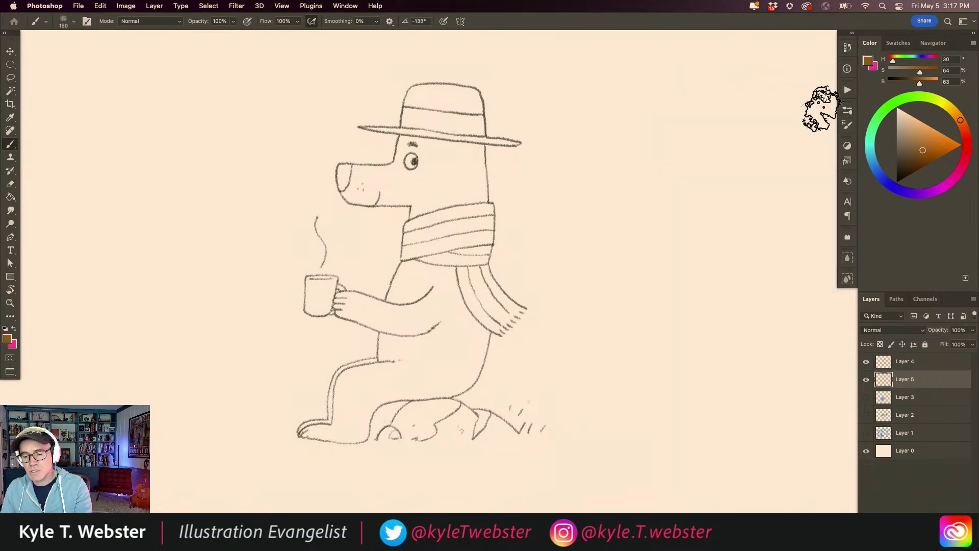
key("bracketleft")
key("bracketleft")
key("bracketleft")
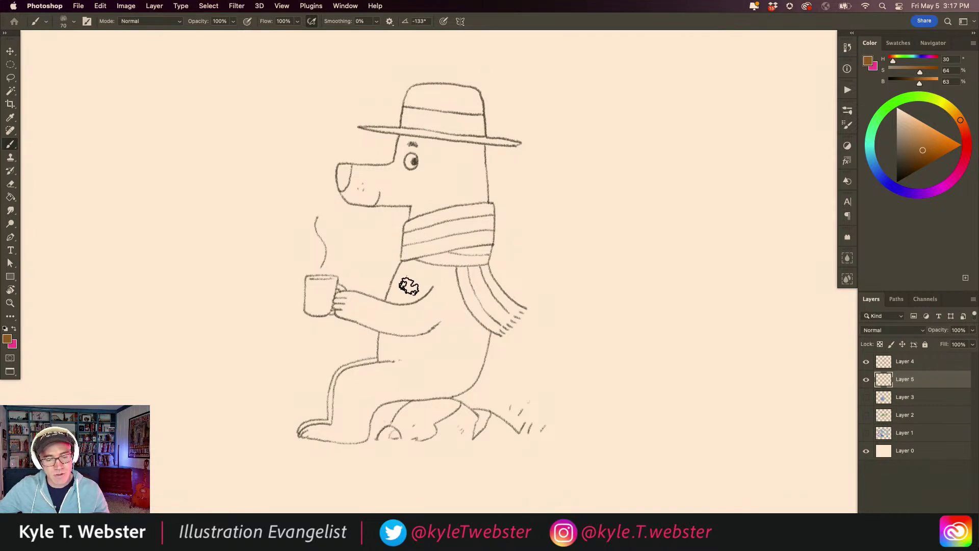
Step: Paint a brown watercolor wash over the animal's torso, arm, leg, foot and head, leaving the eye and scarf unpainted
key("bracketleft")
key("bracketleft")
mouse_move(409, 278)
left_mouse_down()
mouse_move(400, 295)
mouse_move(411, 266)
mouse_move(389, 350)
mouse_move(383, 305)
mouse_move(343, 300)
mouse_move(343, 308)
mouse_move(395, 321)
mouse_move(435, 277)
mouse_move(415, 266)
mouse_move(448, 271)
mouse_move(452, 298)
mouse_move(476, 326)
mouse_move(467, 340)
mouse_move(433, 339)
mouse_move(466, 349)
mouse_move(467, 376)
mouse_move(428, 389)
mouse_move(437, 372)
mouse_move(406, 343)
mouse_move(339, 394)
mouse_move(352, 390)
left_mouse_up()
mouse_move(405, 382)
left_mouse_down()
mouse_move(360, 408)
mouse_move(354, 432)
mouse_move(311, 431)
mouse_move(334, 426)
left_mouse_up()
mouse_move(436, 178)
left_mouse_down()
mouse_move(416, 208)
mouse_move(478, 192)
mouse_move(475, 152)
mouse_move(460, 175)
mouse_move(444, 171)
mouse_move(449, 160)
mouse_move(473, 155)
mouse_move(406, 146)
mouse_move(405, 159)
mouse_move(472, 149)
mouse_move(456, 180)
mouse_move(409, 172)
mouse_move(346, 182)
mouse_move(370, 194)
mouse_move(414, 192)
left_mouse_up()
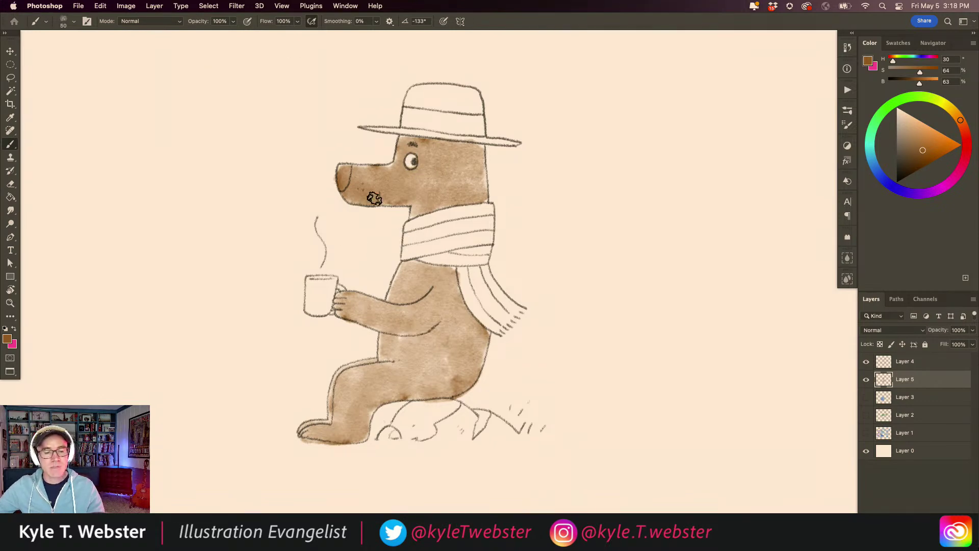
Step: Try red tints (H 9, S 69, B 77) over the arm, leg and head with the brush enlarged to 150 px
left_click_drag(958, 120, 966, 137)
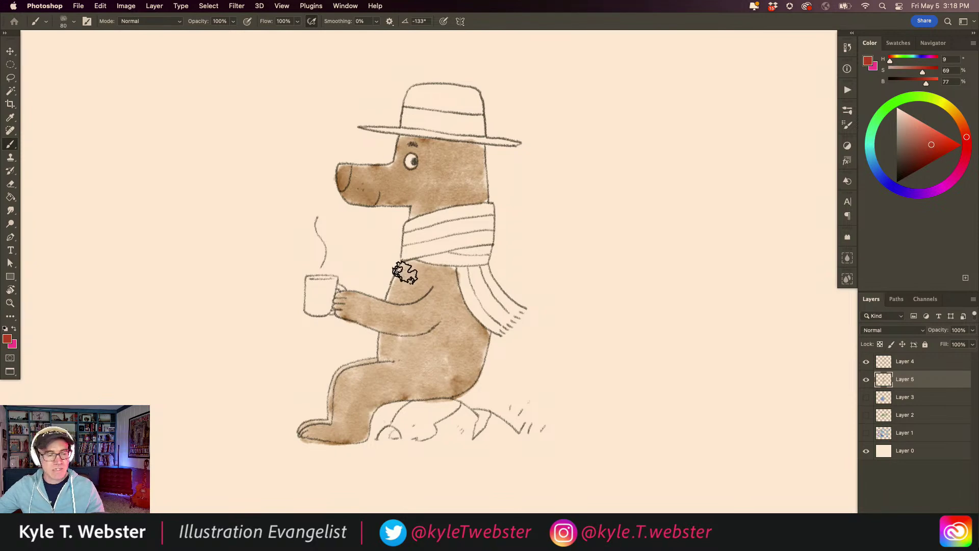
key("bracketright")
key("bracketright")
key("bracketright")
mouse_move(423, 328)
left_mouse_down()
mouse_move(433, 365)
mouse_move(451, 360)
mouse_move(459, 341)
mouse_move(435, 285)
mouse_move(413, 295)
mouse_move(401, 324)
mouse_move(404, 360)
mouse_move(450, 352)
mouse_move(457, 365)
mouse_move(365, 380)
mouse_move(350, 417)
left_mouse_up()
mouse_move(451, 192)
left_mouse_down()
mouse_move(467, 161)
mouse_move(471, 178)
mouse_move(434, 191)
mouse_move(430, 175)
mouse_move(418, 185)
mouse_move(437, 168)
left_mouse_up()
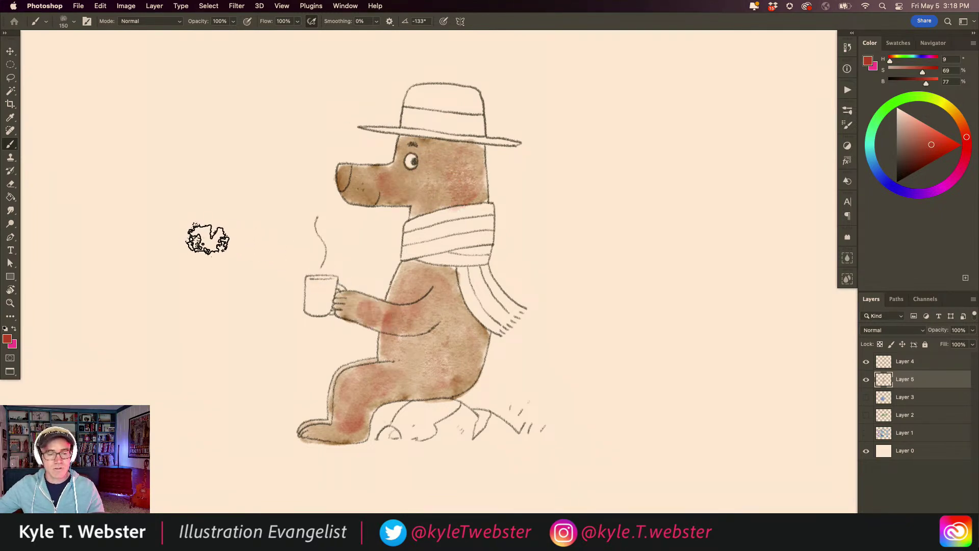
Step: Undo the red tints on the animal's head, arm, torso and leg
key("super+z")
key("super+z")
key("super+z")
key("super+z")
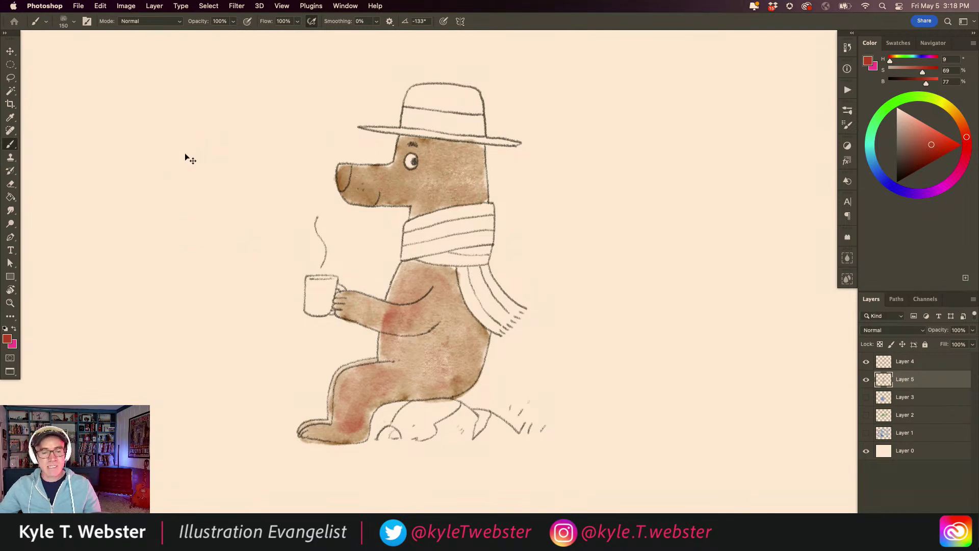
Step: Choose the Kyle's Real Watercolor - Stain Damp Paper 3 brush
left_click(847, 110)
left_click_drag(832, 295, 702, 350)
scroll(702, 350, "down", 12)
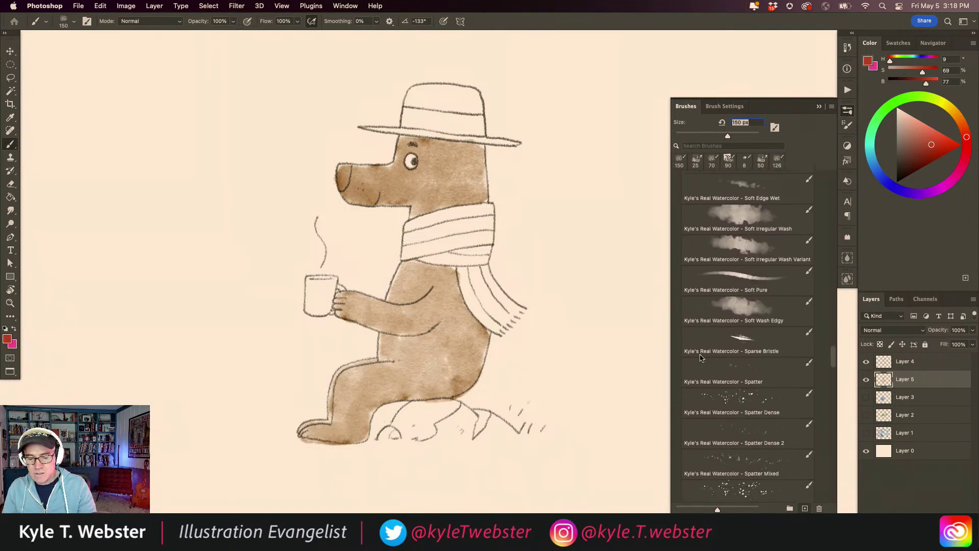
scroll(694, 374, "down", 7)
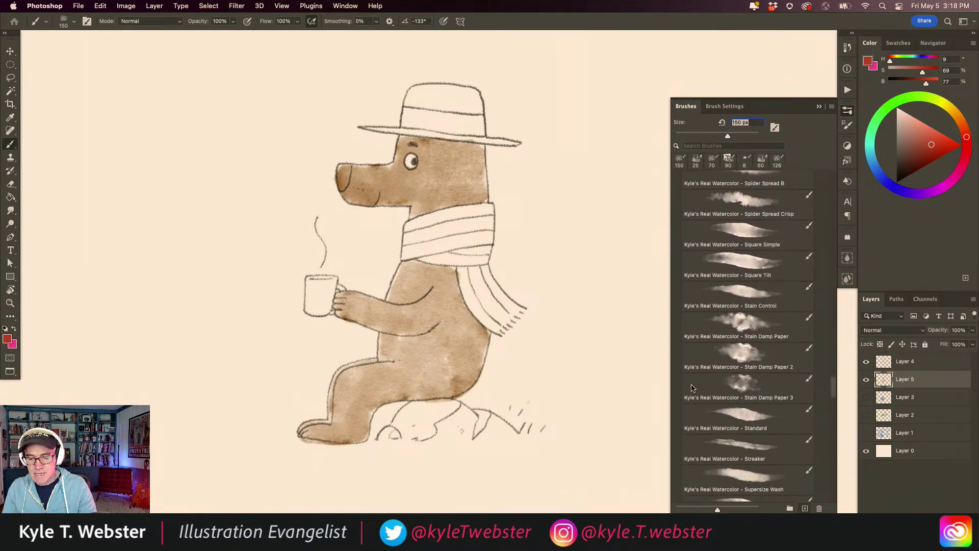
left_click(736, 371)
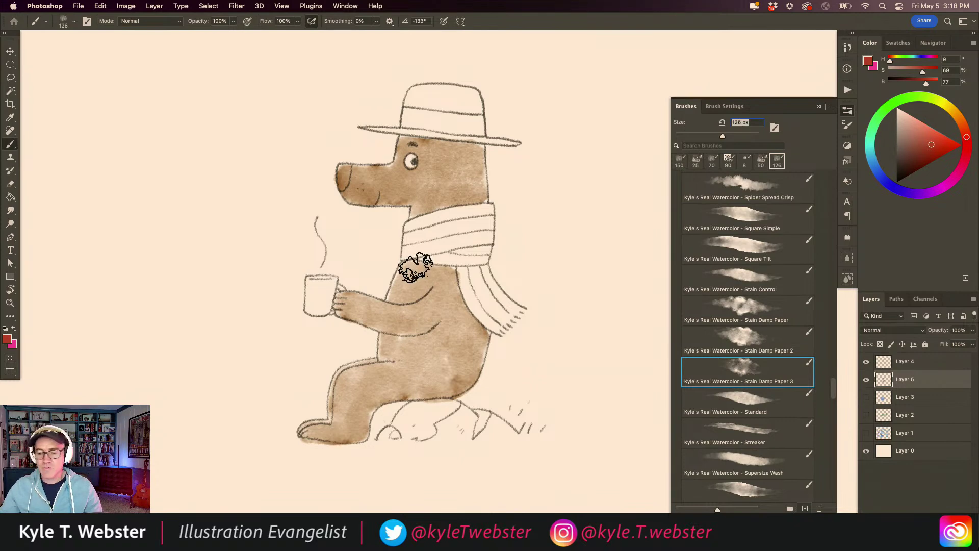
Step: Try red stains across the torso, arm and leg with the 126 px damp paper brush and undo them
left_click(897, 43)
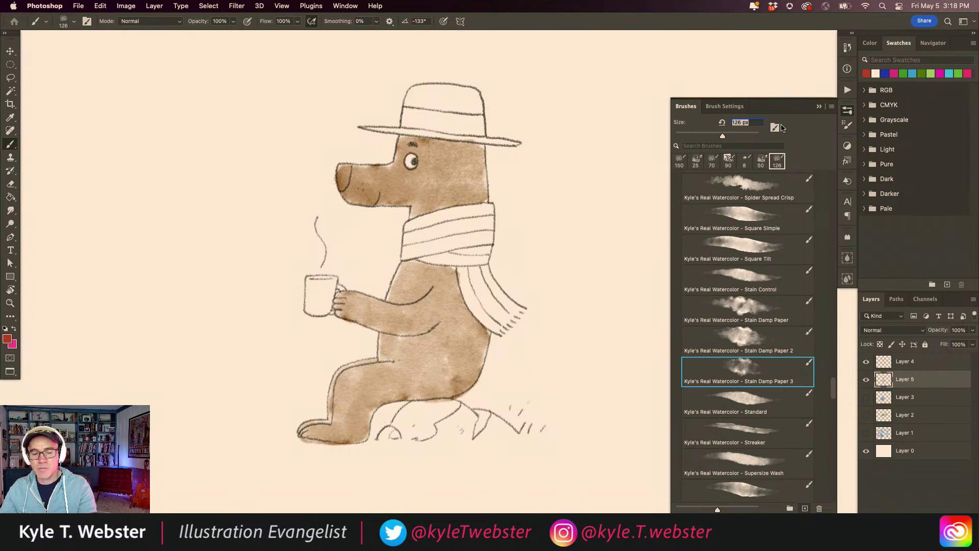
mouse_move(430, 315)
left_mouse_down()
mouse_move(431, 347)
mouse_move(429, 312)
mouse_move(451, 341)
mouse_move(436, 369)
mouse_move(410, 318)
mouse_move(424, 286)
mouse_move(397, 372)
mouse_move(358, 387)
mouse_move(321, 408)
left_mouse_up()
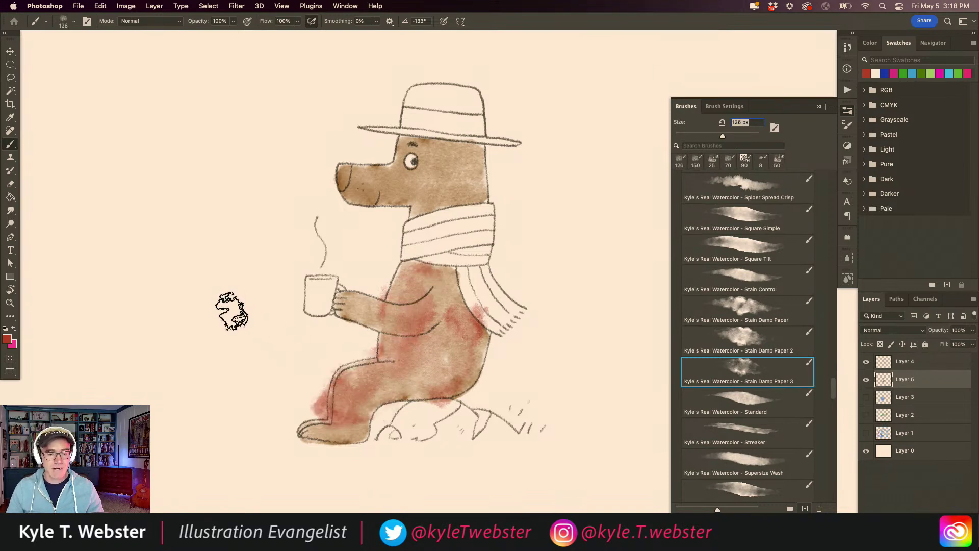
key("super+z")
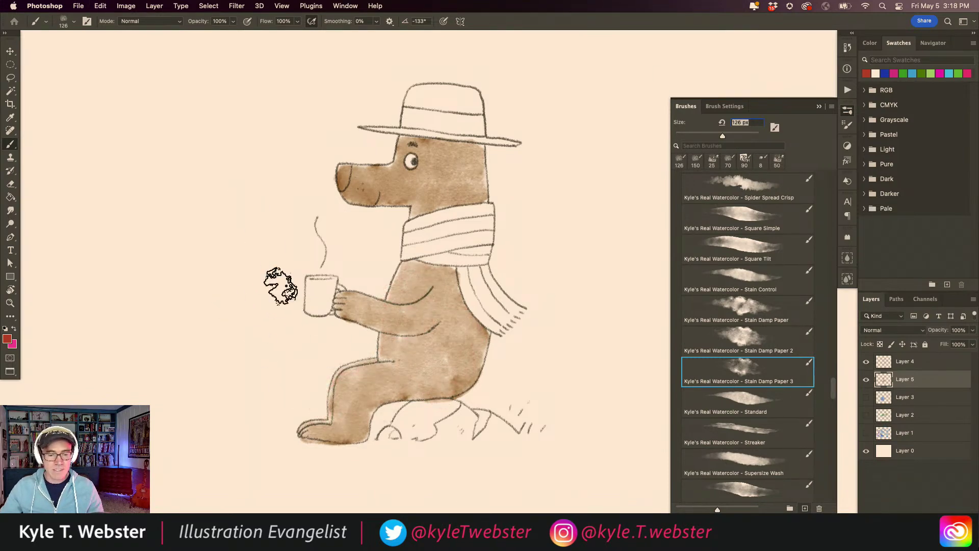
Step: Stain the torso, leg and head with rusty orange (H 22, S 69, B 77) using the brush at 90 px
key("bracketleft")
key("bracketleft")
key("bracketleft")
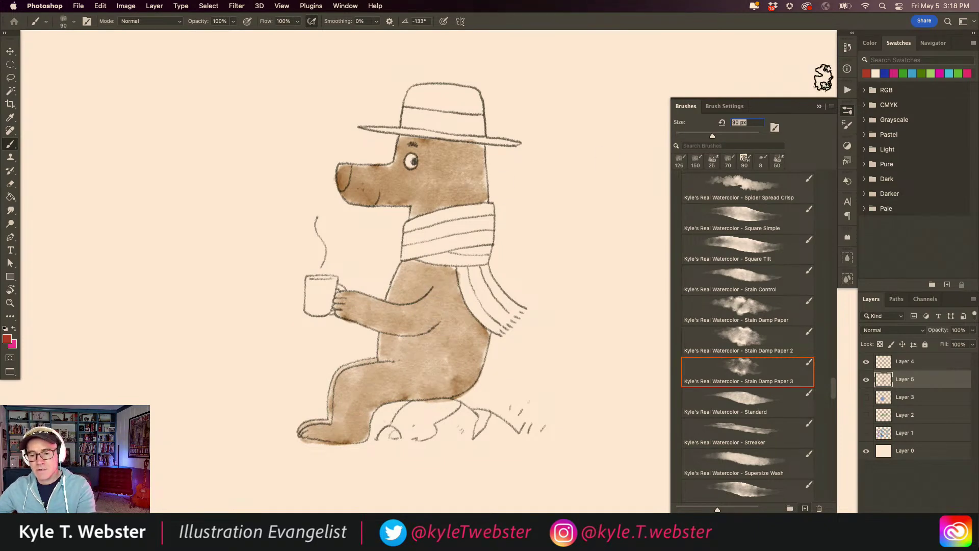
left_click(869, 43)
left_click_drag(961, 129, 963, 126)
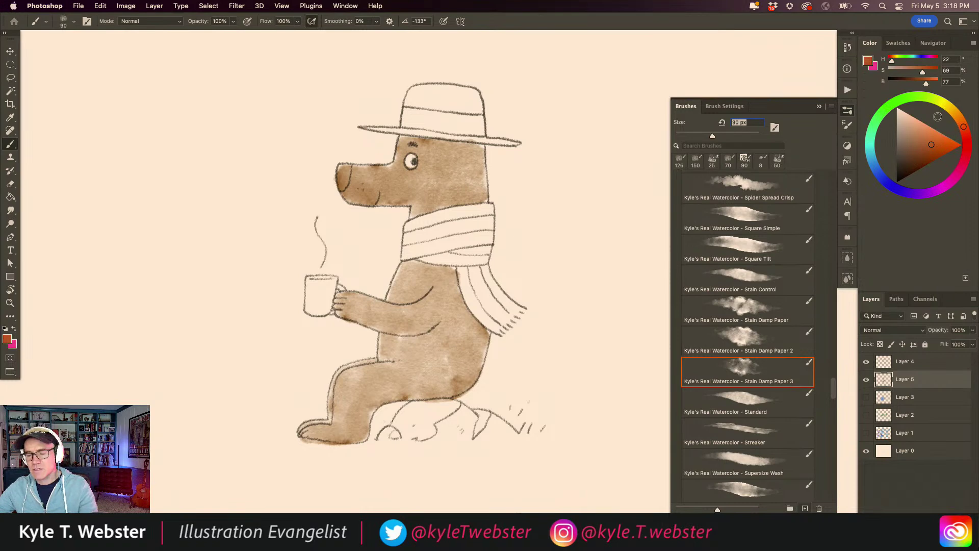
mouse_move(443, 336)
left_mouse_down()
mouse_move(452, 358)
mouse_move(459, 349)
mouse_move(453, 333)
mouse_move(431, 360)
mouse_move(421, 317)
mouse_move(436, 328)
mouse_move(445, 320)
mouse_move(432, 285)
mouse_move(420, 282)
mouse_move(401, 311)
mouse_move(388, 378)
mouse_move(439, 368)
mouse_move(354, 396)
mouse_move(345, 422)
mouse_move(333, 422)
mouse_move(363, 379)
left_mouse_up()
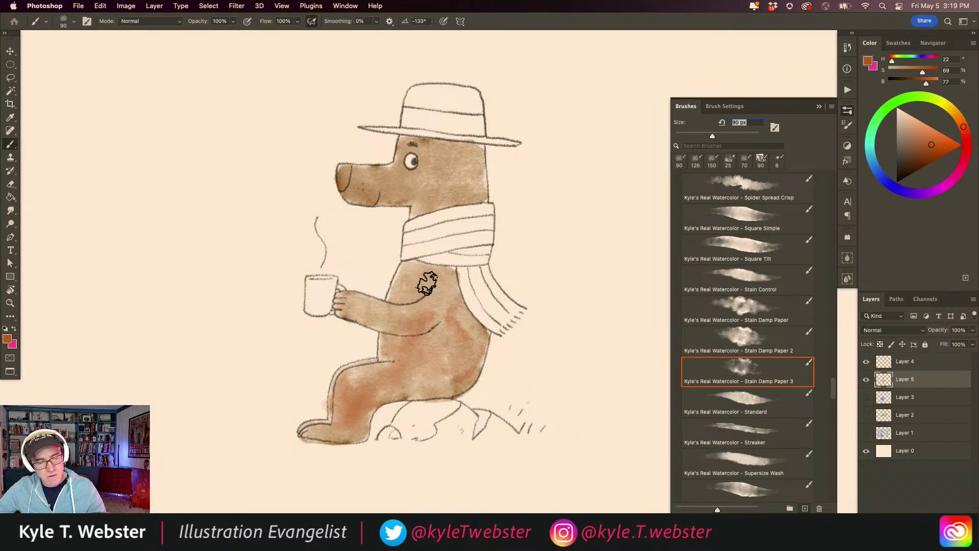
mouse_move(437, 199)
left_mouse_down()
mouse_move(472, 181)
mouse_move(432, 183)
left_mouse_up()
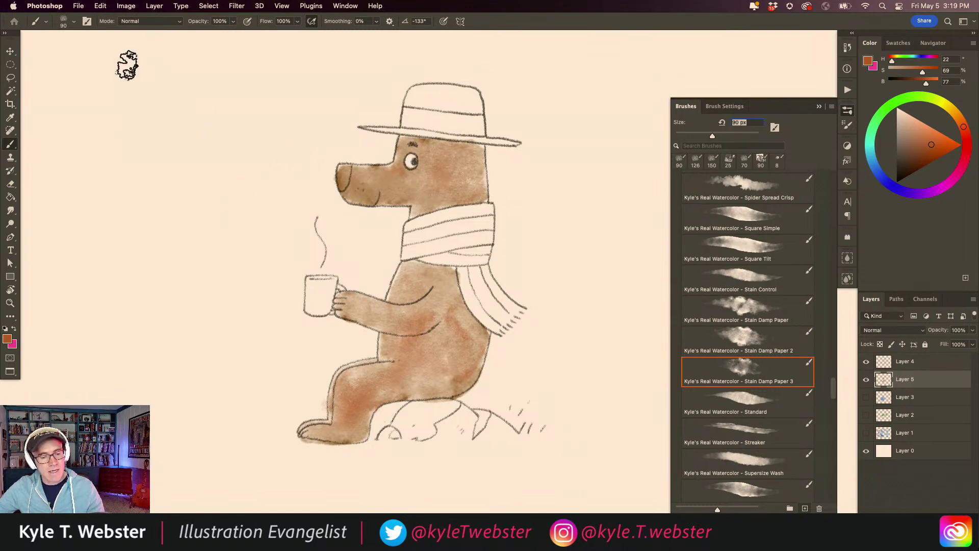
Step: Choose the Kyle's Real Watercolor - 80 Irregular Edge brush
left_click(743, 342)
left_click(728, 303)
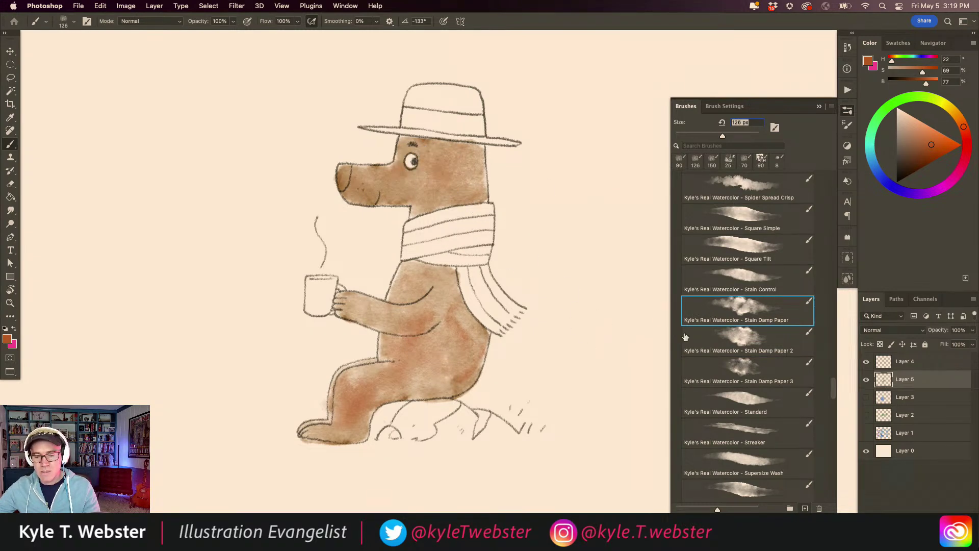
scroll(688, 275, "up", 10)
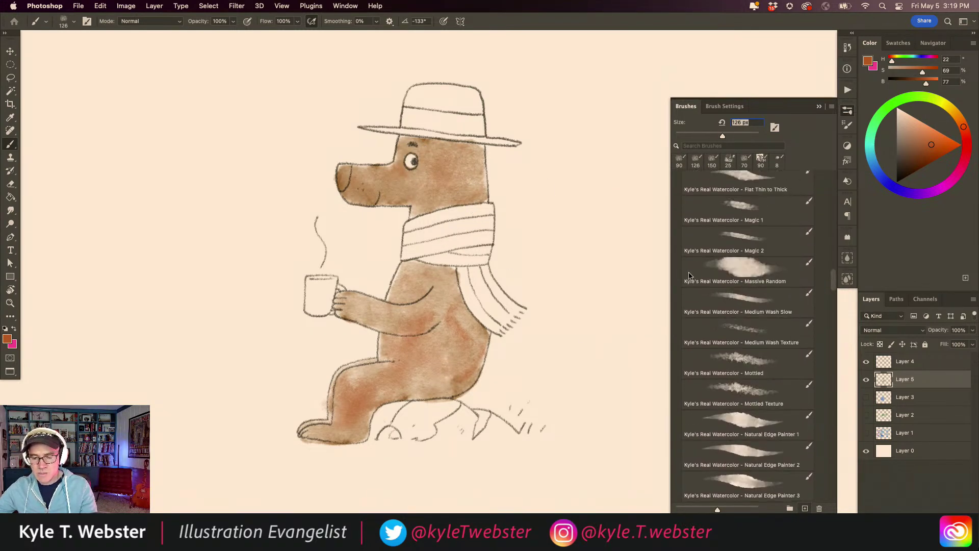
scroll(688, 275, "up", 10)
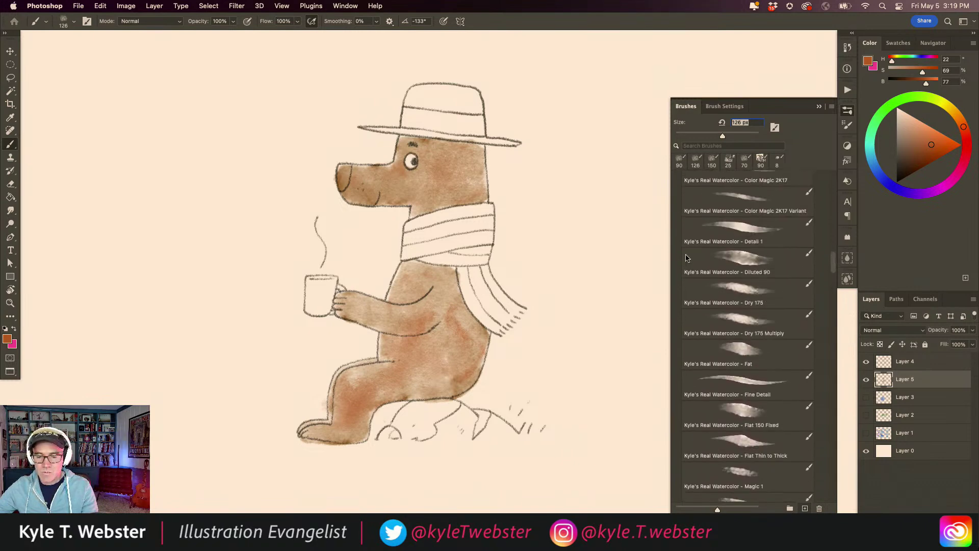
scroll(686, 251, "up", 10)
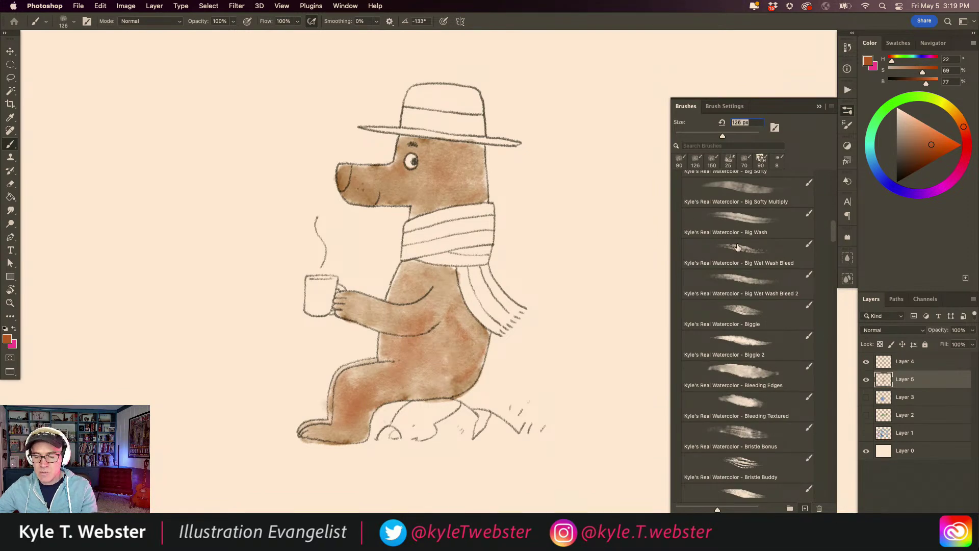
scroll(701, 213, "up", 10)
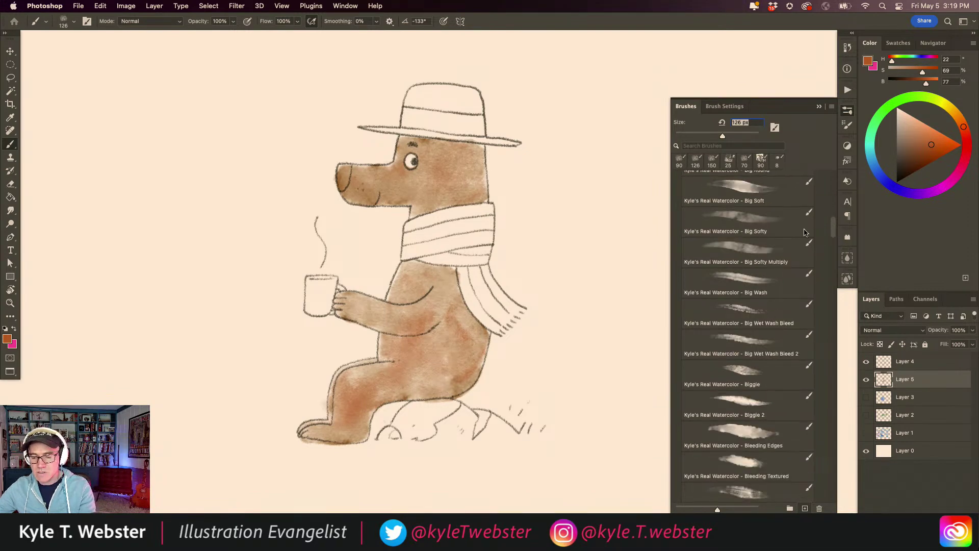
scroll(701, 213, "up", 3)
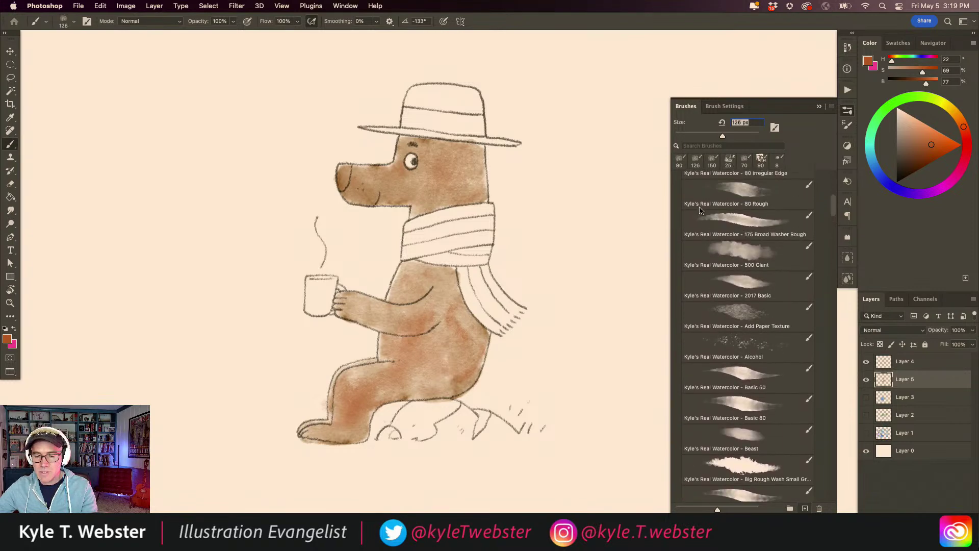
scroll(698, 209, "up", 6)
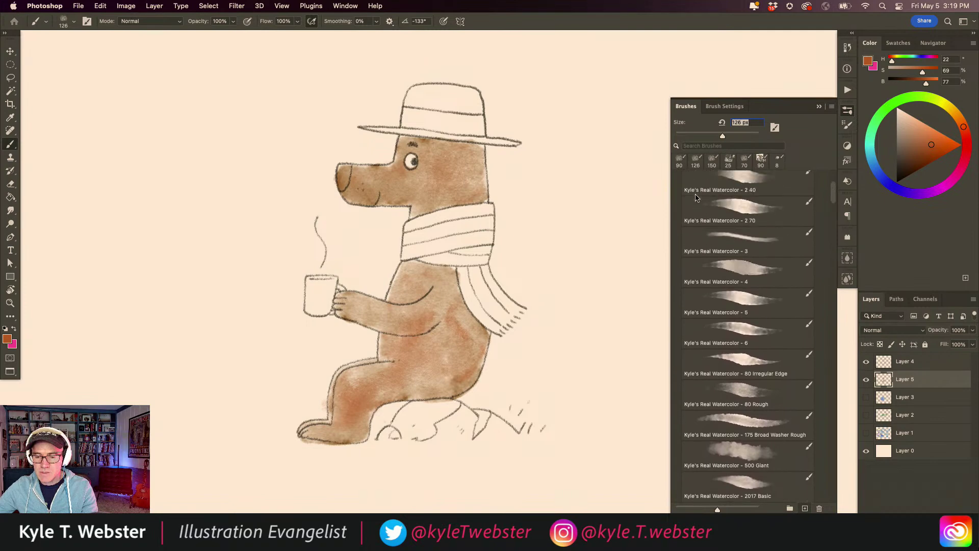
scroll(696, 198, "up", 2)
scroll(724, 305, "down", 2)
left_click(738, 358)
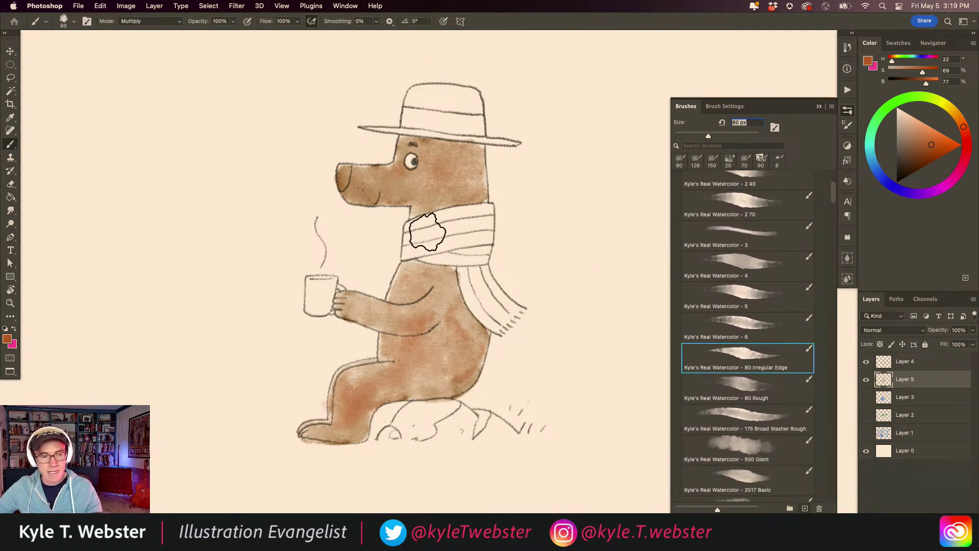
Step: Glaze the bear's head, torso, arm, leg and foot with rusty orange using the 80 px Irregular Edge brush
mouse_move(441, 183)
left_mouse_down()
mouse_move(461, 188)
mouse_move(427, 197)
mouse_move(471, 189)
mouse_move(466, 162)
mouse_move(454, 179)
mouse_move(472, 164)
mouse_move(478, 187)
mouse_move(423, 200)
mouse_move(439, 167)
mouse_move(476, 175)
mouse_move(466, 154)
mouse_move(412, 143)
mouse_move(432, 167)
mouse_move(414, 182)
mouse_move(423, 172)
mouse_move(404, 176)
mouse_move(401, 162)
mouse_move(412, 186)
mouse_move(371, 190)
mouse_move(388, 178)
mouse_move(354, 190)
mouse_move(349, 177)
mouse_move(366, 172)
mouse_move(354, 174)
mouse_move(408, 196)
left_mouse_up()
mouse_move(414, 293)
left_mouse_down()
mouse_move(411, 272)
mouse_move(399, 293)
mouse_move(402, 284)
mouse_move(439, 278)
mouse_move(461, 320)
mouse_move(446, 283)
mouse_move(476, 341)
mouse_move(439, 310)
mouse_move(421, 316)
mouse_move(416, 340)
mouse_move(454, 362)
mouse_move(473, 358)
mouse_move(460, 379)
mouse_move(447, 389)
mouse_move(437, 369)
mouse_move(402, 361)
mouse_move(396, 319)
mouse_move(345, 308)
mouse_move(397, 319)
left_mouse_up()
mouse_move(393, 352)
left_mouse_down()
mouse_move(430, 382)
mouse_move(365, 389)
mouse_move(376, 379)
mouse_move(347, 391)
mouse_move(373, 370)
mouse_move(345, 378)
mouse_move(340, 412)
mouse_move(345, 421)
mouse_move(363, 410)
mouse_move(352, 433)
mouse_move(312, 430)
left_mouse_up()
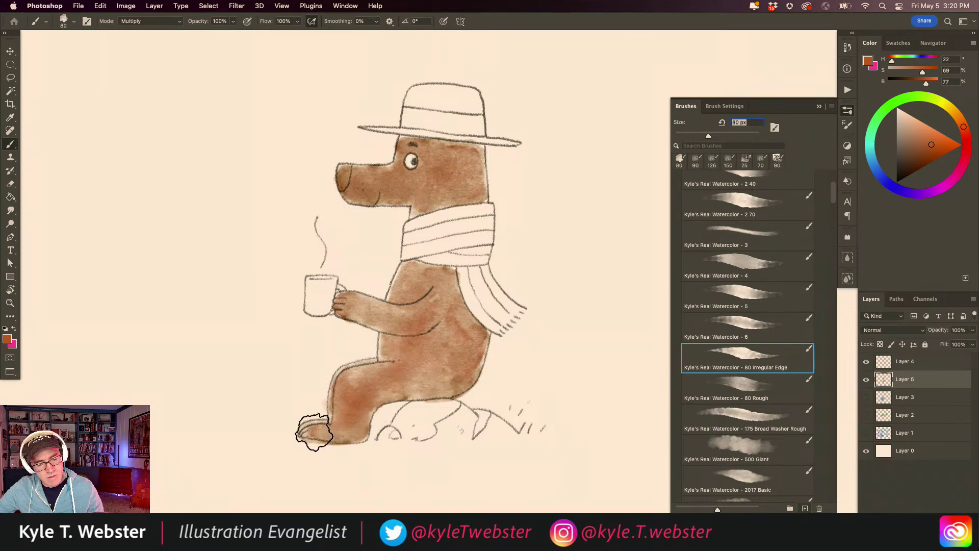
left_click(356, 323, "super")
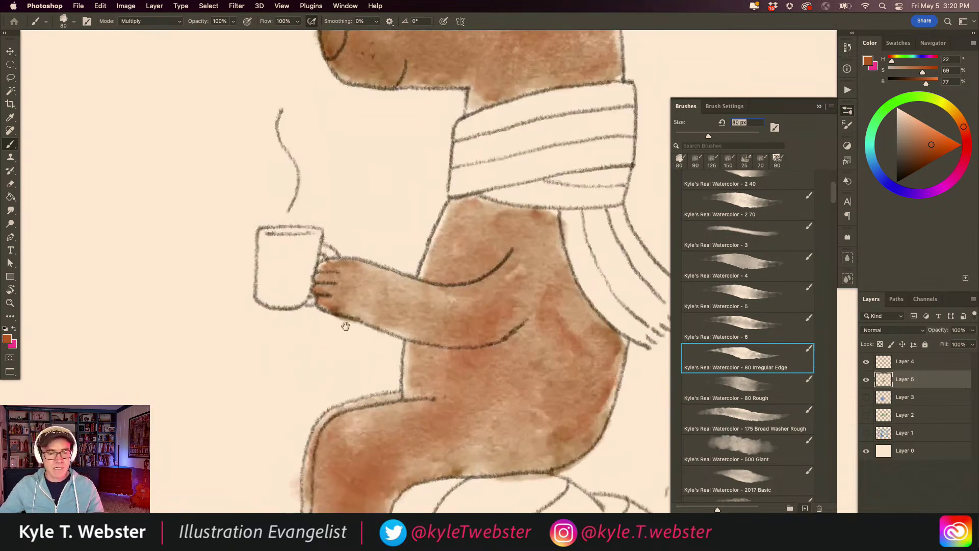
left_click_drag(356, 323, 306, 354)
left_click(287, 385, "alt")
left_click_drag(287, 388, 331, 382)
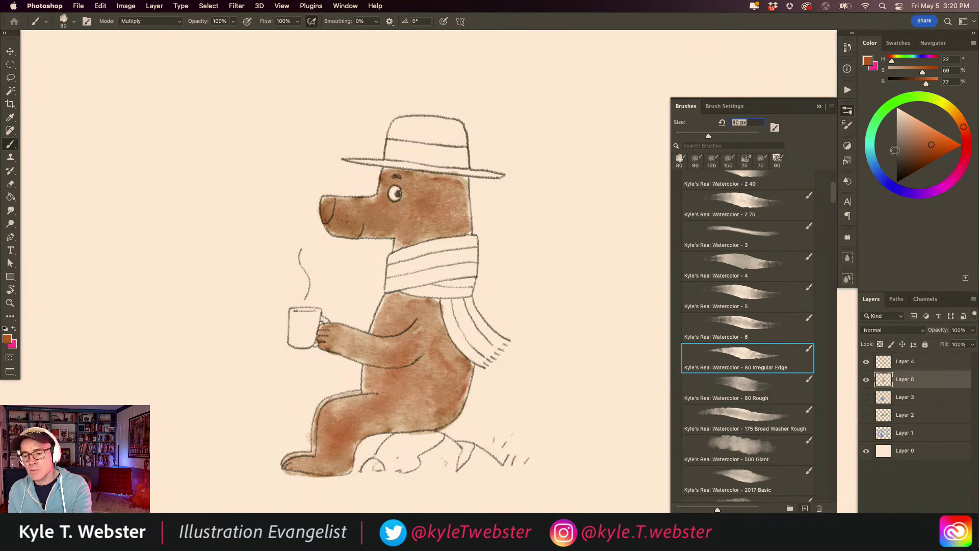
Step: Paint the scarf and its hanging end green (H 163, S 77, B 62) with the brush at 40 px, layering darker stripes
left_click(870, 153)
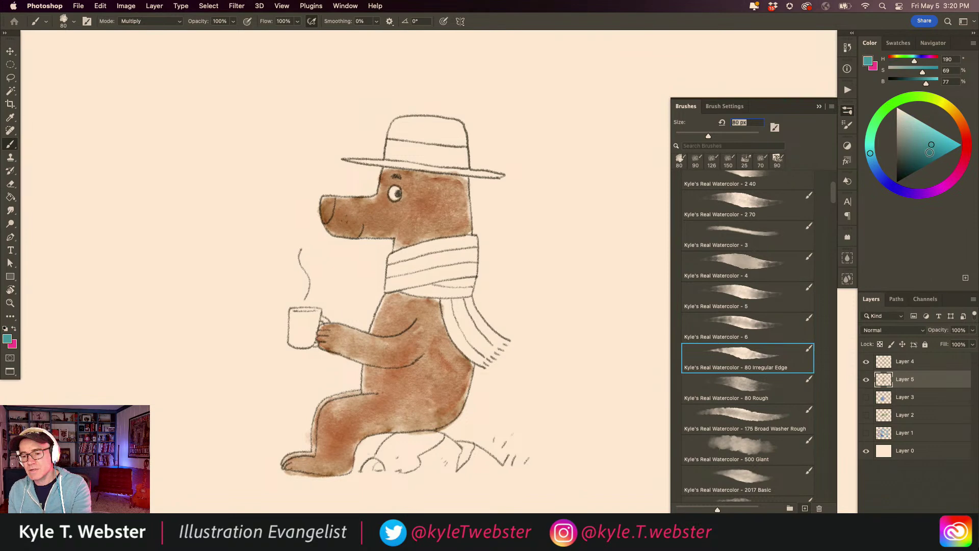
left_click(872, 131)
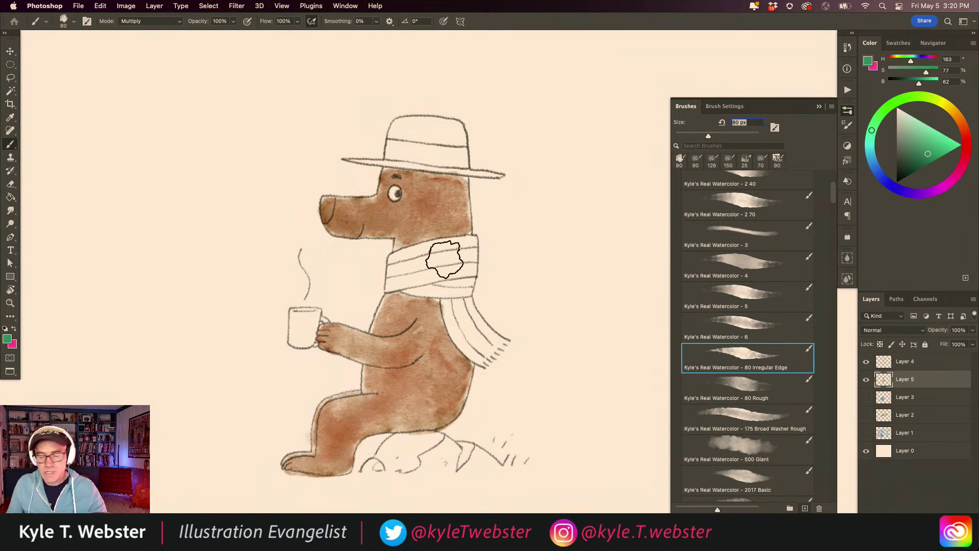
key("bracketleft")
key("bracketleft")
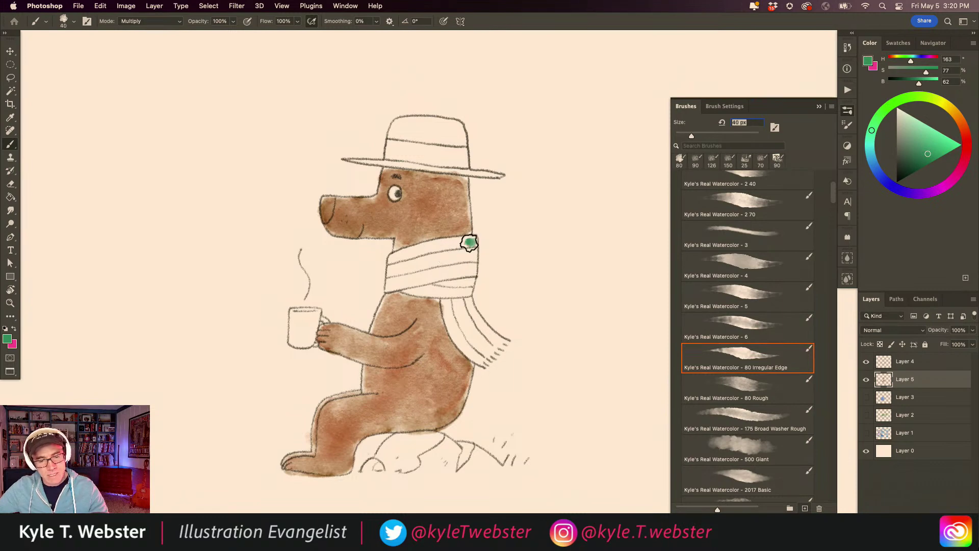
left_click_drag(405, 253, 434, 247)
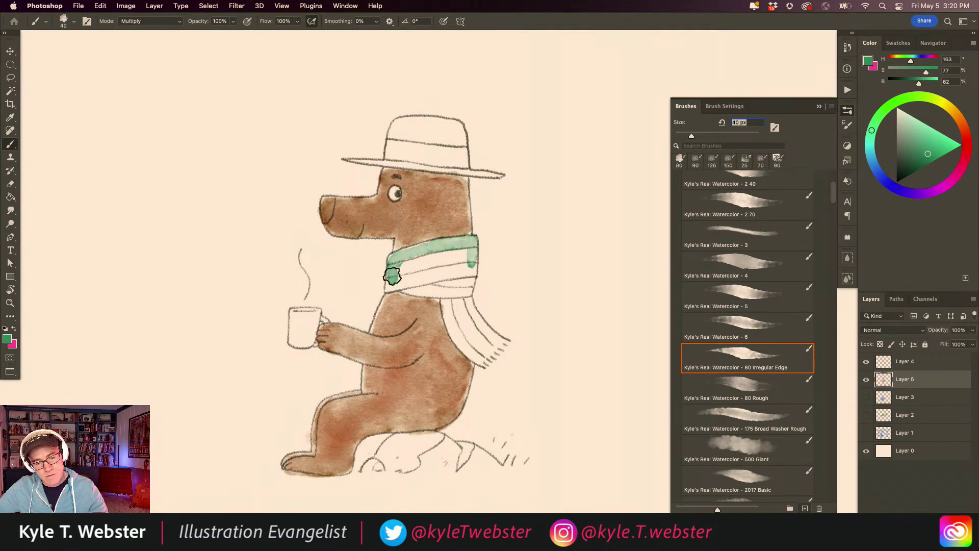
mouse_move(457, 292)
left_mouse_down()
mouse_move(472, 261)
mouse_move(442, 282)
mouse_move(424, 280)
mouse_move(426, 264)
mouse_move(402, 271)
left_mouse_up()
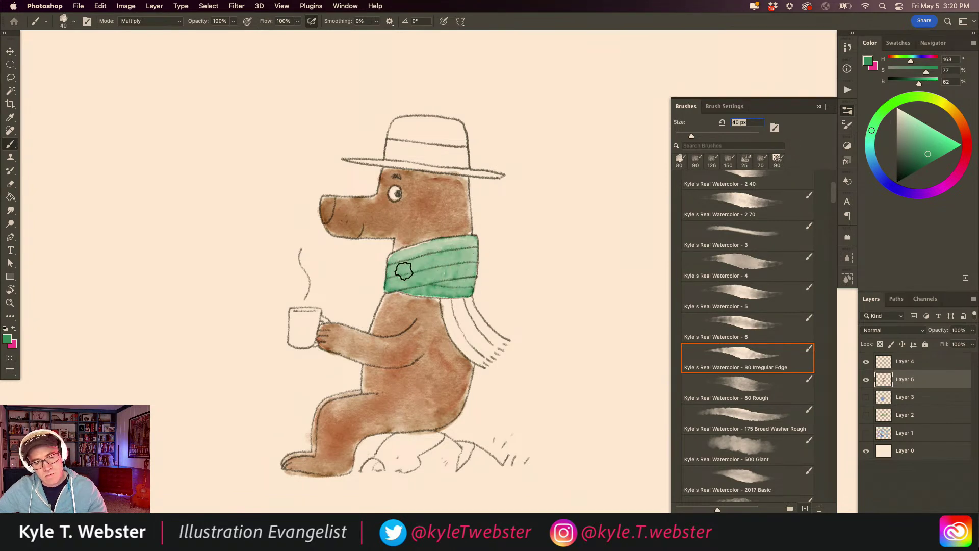
left_click_drag(449, 320, 471, 352)
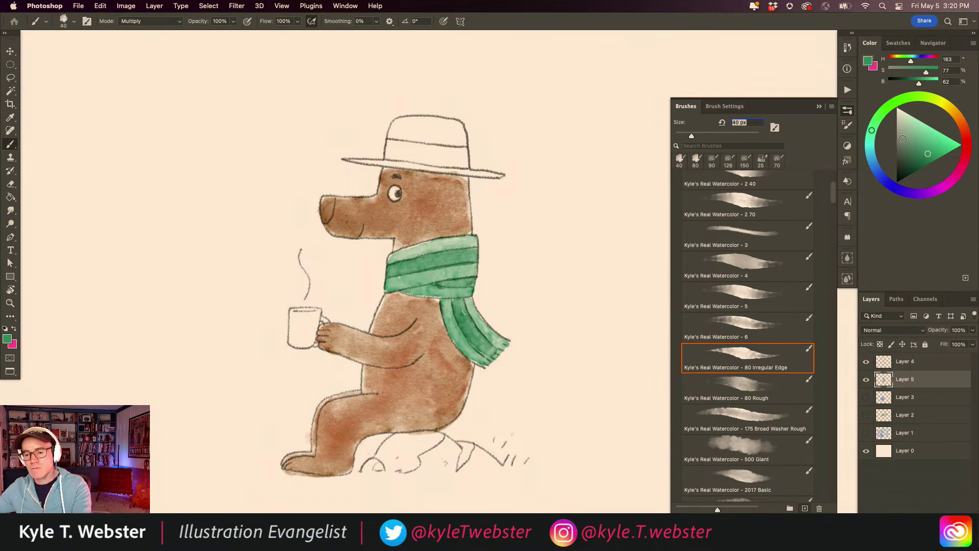
Step: Paint the hat gray-teal (H 190, S 28, B 47), using 40 px for the crown and 20 px for the brim, leaving the band unpainted
left_click(904, 154)
left_click(870, 153)
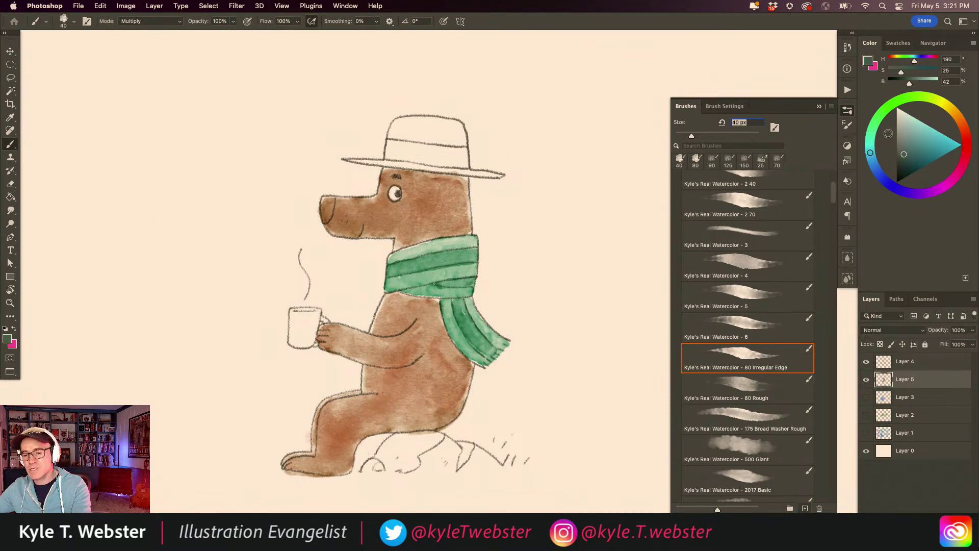
mouse_move(457, 135)
left_mouse_down()
mouse_move(426, 138)
mouse_move(462, 142)
mouse_move(454, 124)
mouse_move(438, 123)
mouse_move(406, 121)
mouse_move(395, 134)
mouse_move(445, 129)
mouse_move(393, 132)
left_mouse_up()
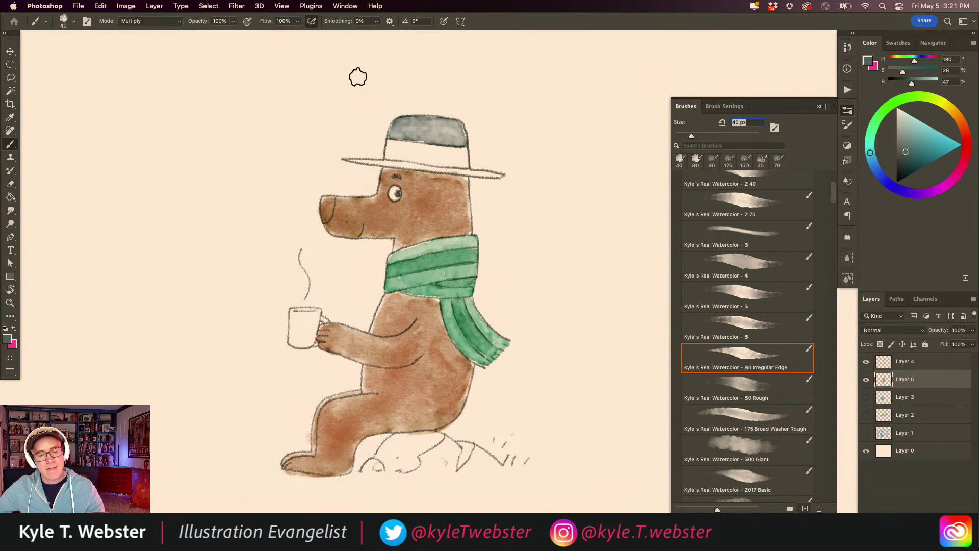
left_click(396, 251, "super")
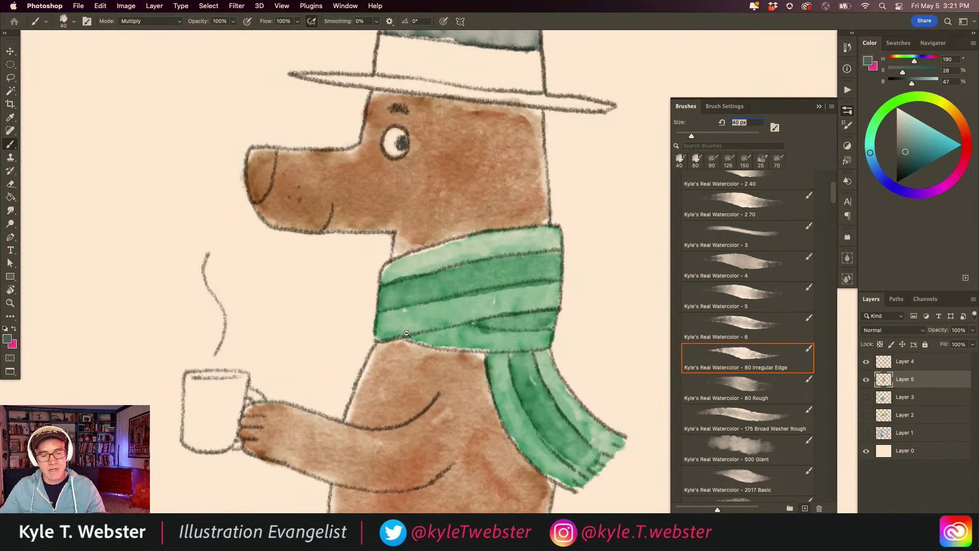
left_click(408, 333, "alt+super")
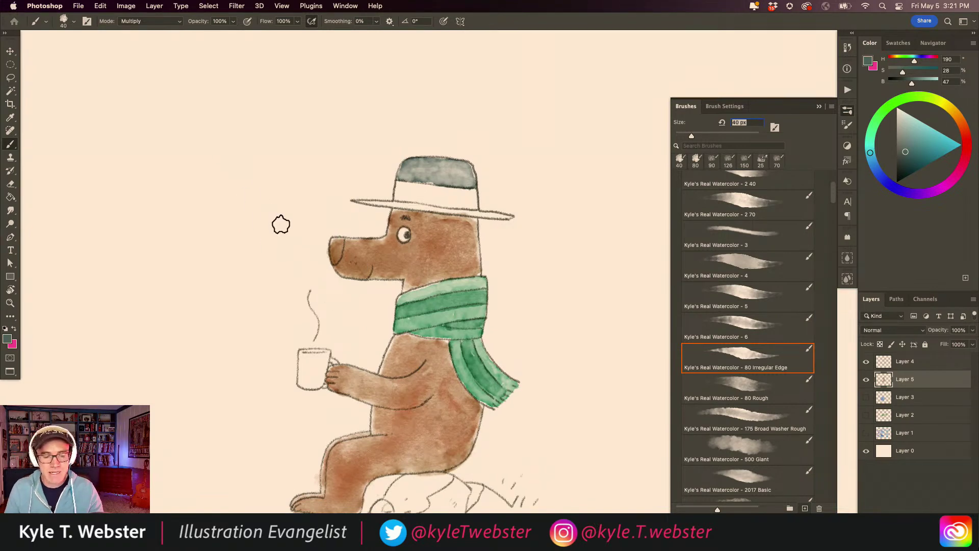
key("bracketleft")
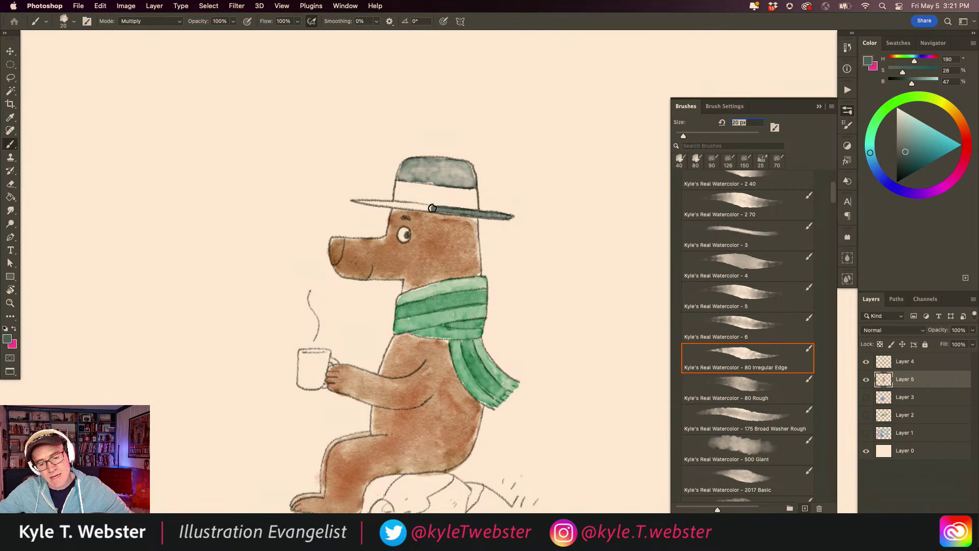
left_click_drag(356, 200, 431, 209)
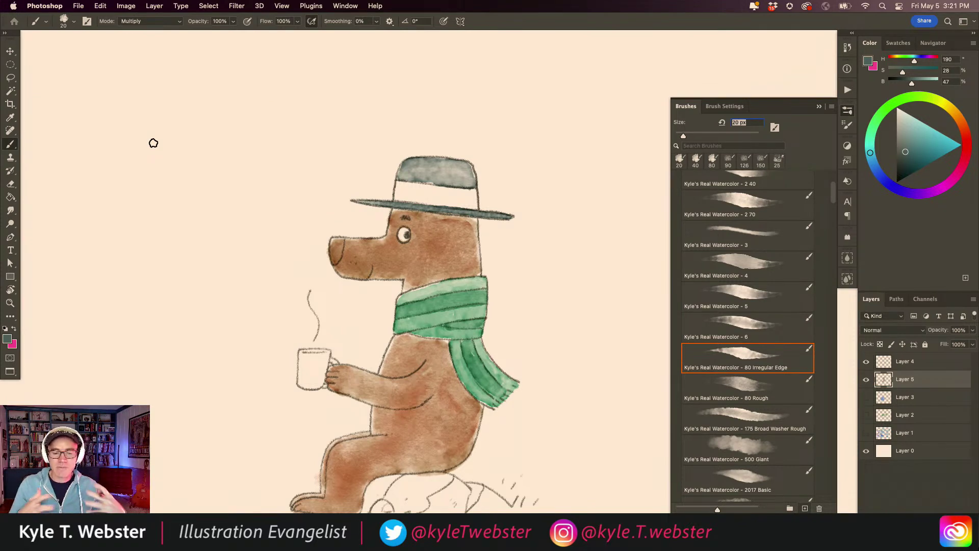
Step: Paint the bear's nose plum (H 321, S 56, B 59) with the 20 px brush
left_click_drag(292, 336, 316, 302)
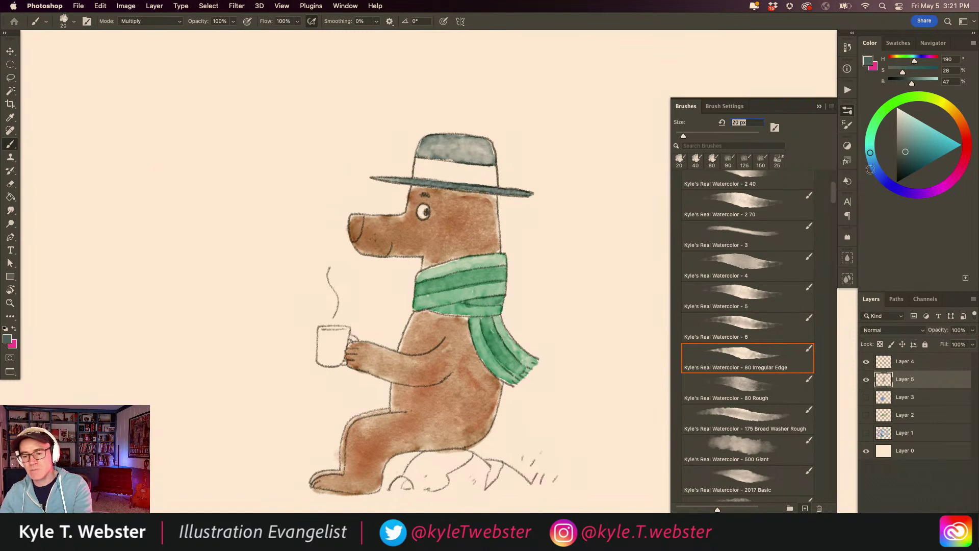
left_click(957, 175)
left_click(918, 150)
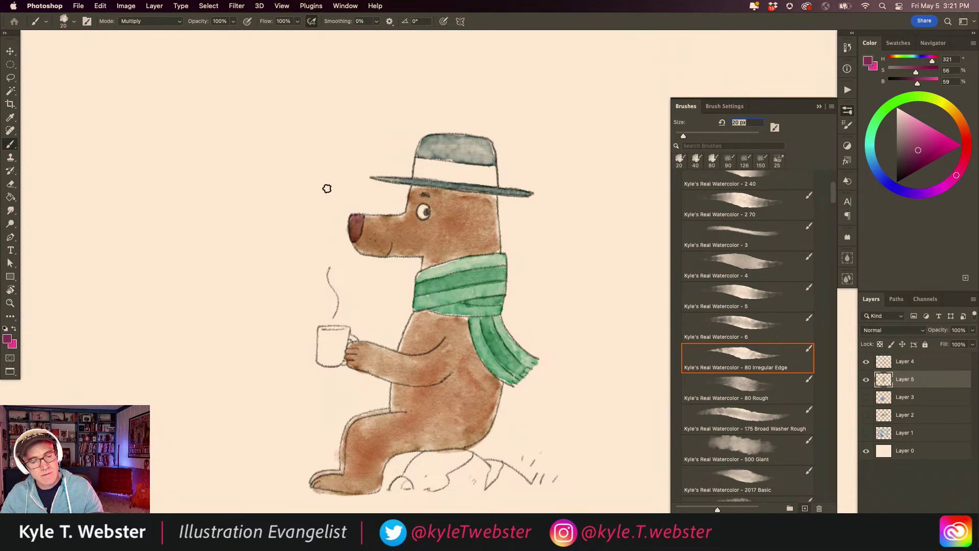
Step: Paint the mug and its handle golden yellow (H 42, S 77, B 89), leaving an unpainted vertical highlight on the cup
left_click_drag(269, 422, 305, 381)
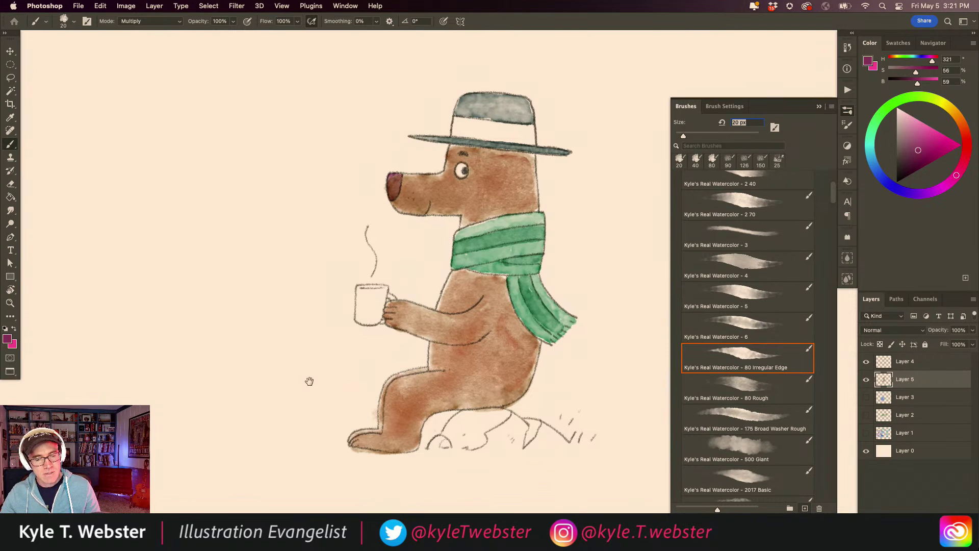
left_click_drag(324, 344, 306, 341)
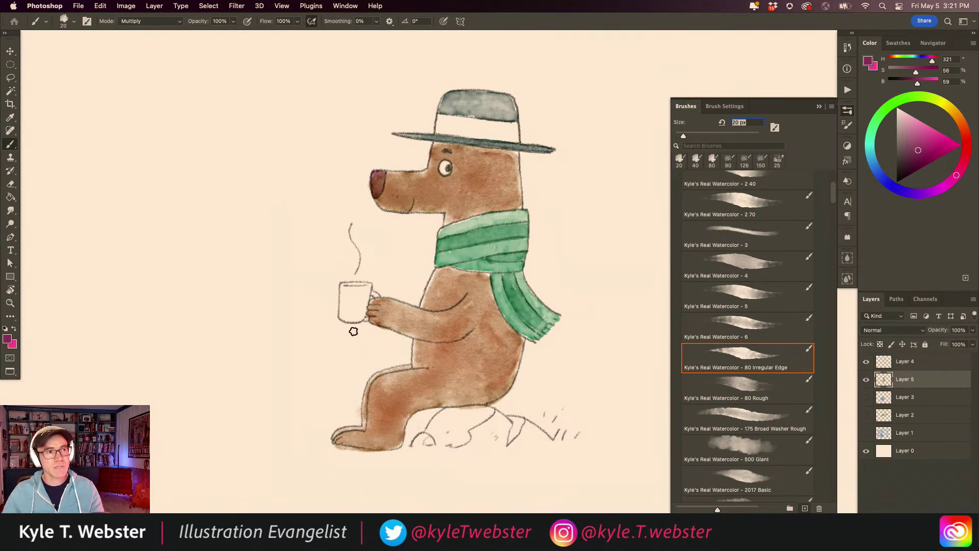
scroll(342, 327, "up", 2)
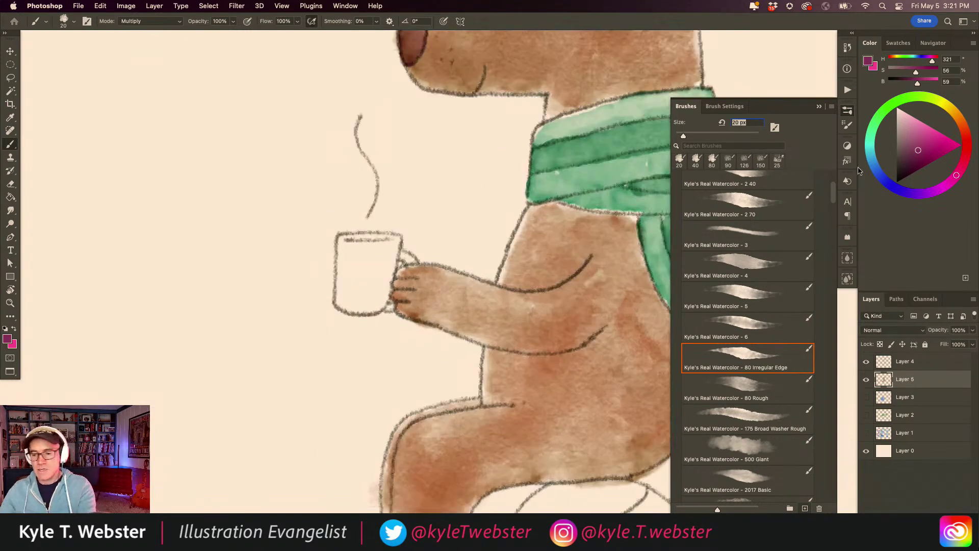
left_click(870, 150)
left_click(921, 137)
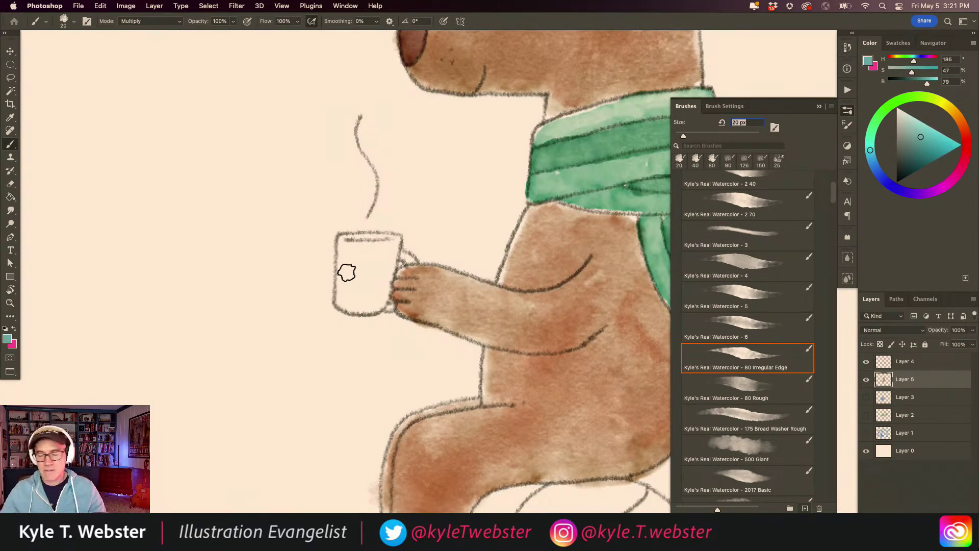
left_click(941, 141)
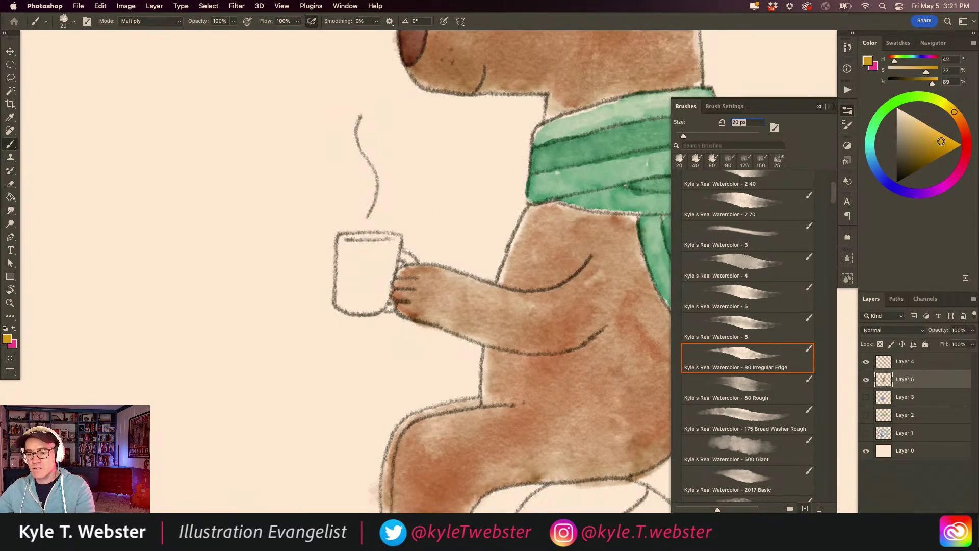
mouse_move(372, 264)
left_mouse_down()
mouse_move(372, 277)
mouse_move(393, 245)
mouse_move(375, 305)
mouse_move(365, 248)
mouse_move(387, 237)
mouse_move(350, 236)
mouse_move(343, 302)
mouse_move(353, 252)
left_mouse_up()
left_click(349, 264)
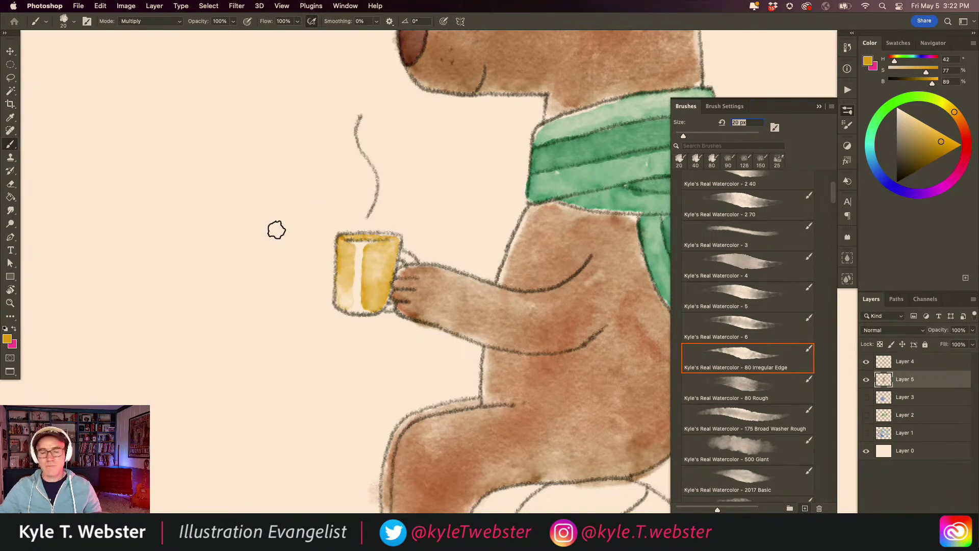
left_click_drag(409, 256, 403, 255)
Step: Fill the rocks beneath the bear with a light wash of gray (H 192, S 20, B 46)
mouse_move(324, 306)
left_mouse_down()
mouse_move(265, 322)
mouse_move(328, 363)
mouse_move(297, 315)
left_mouse_up()
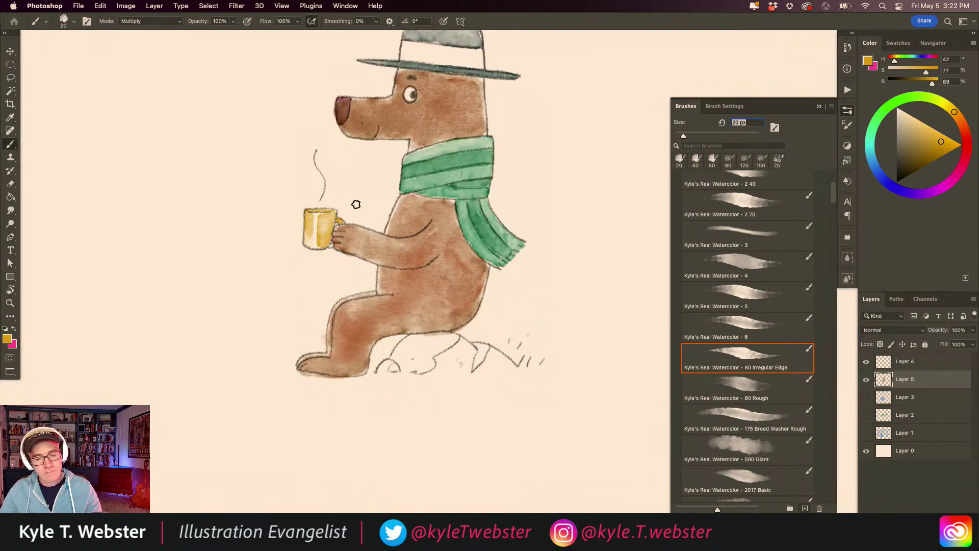
scroll(404, 153, "up", 2)
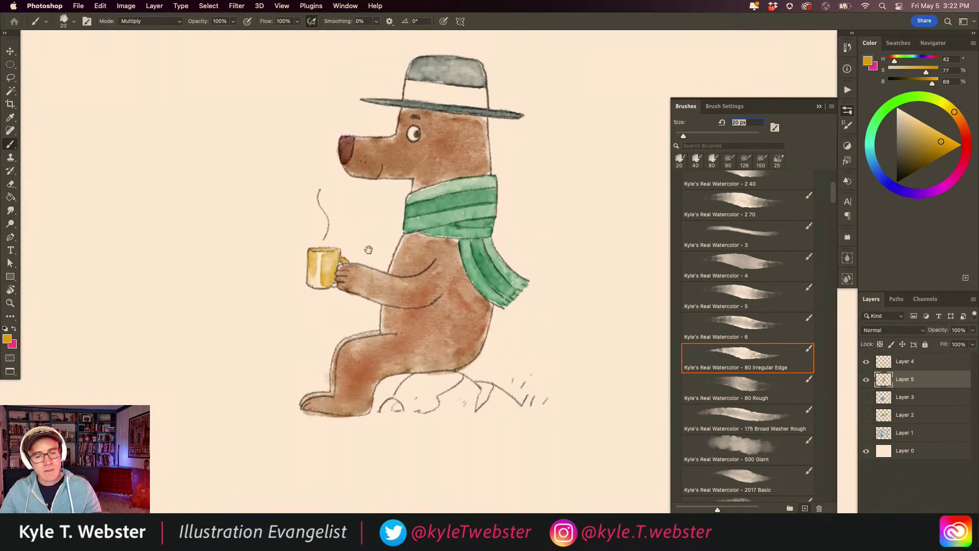
left_click(441, 57, "alt")
left_click(903, 151)
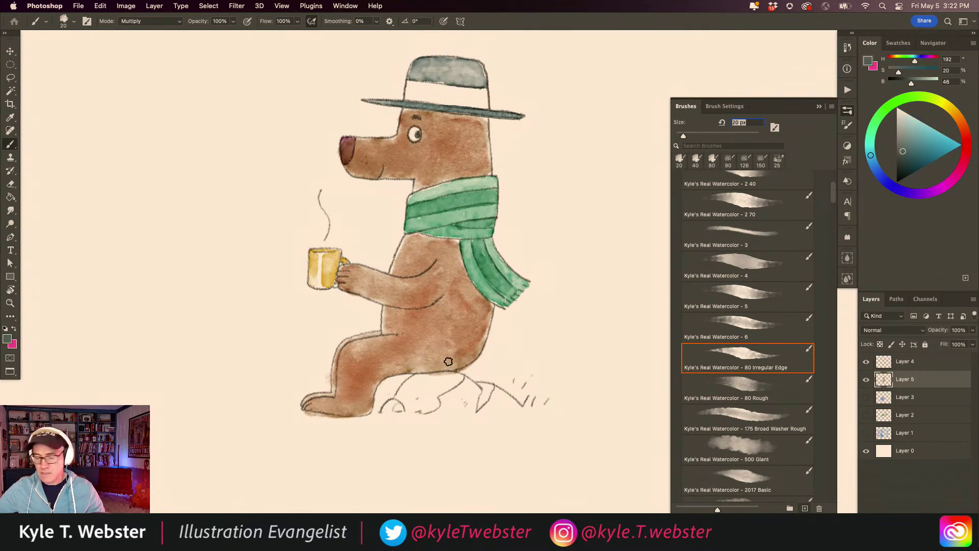
mouse_move(457, 393)
left_mouse_down()
mouse_move(434, 394)
mouse_move(455, 381)
mouse_move(421, 391)
mouse_move(414, 382)
mouse_move(401, 401)
mouse_move(425, 387)
mouse_move(422, 408)
mouse_move(389, 404)
mouse_move(467, 388)
mouse_move(450, 405)
mouse_move(471, 393)
mouse_move(466, 384)
mouse_move(515, 403)
mouse_move(484, 400)
left_mouse_up()
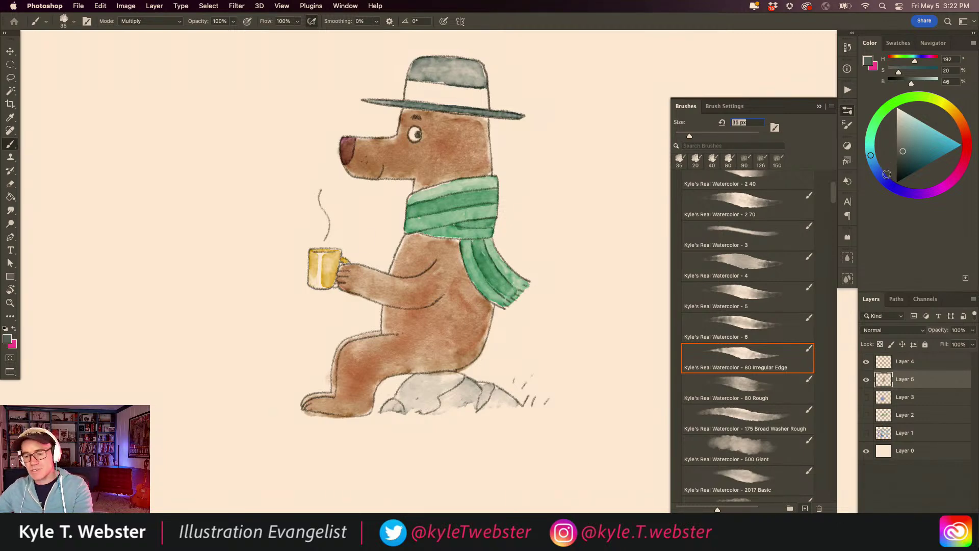
Step: Shade the rocks' darker facets with muted blue (H 226, S 39, B 56) using the brush at 35 px
left_click(888, 175)
left_click_drag(907, 152, 911, 147)
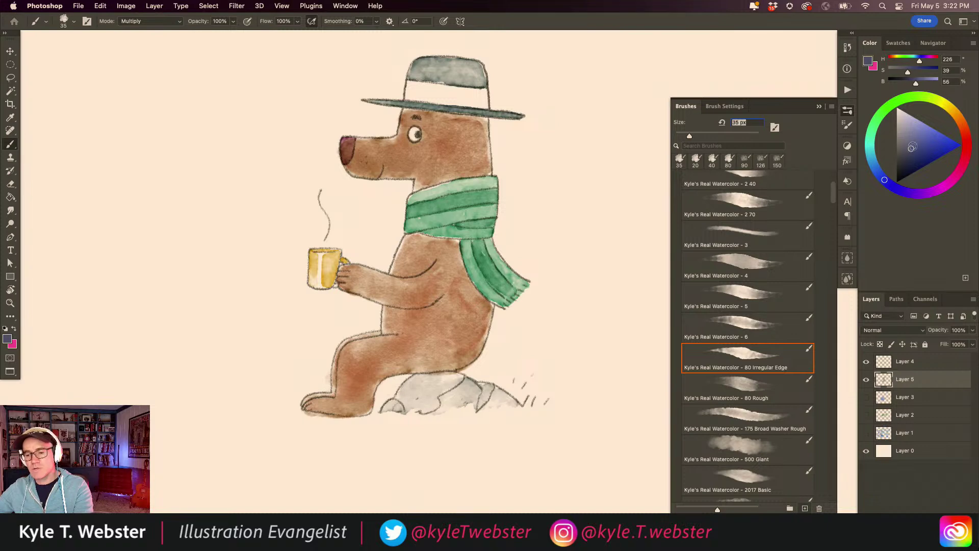
mouse_move(465, 382)
left_mouse_down()
mouse_move(443, 403)
mouse_move(477, 393)
mouse_move(442, 411)
mouse_move(470, 381)
mouse_move(511, 402)
left_mouse_up()
left_click_drag(398, 406, 396, 401)
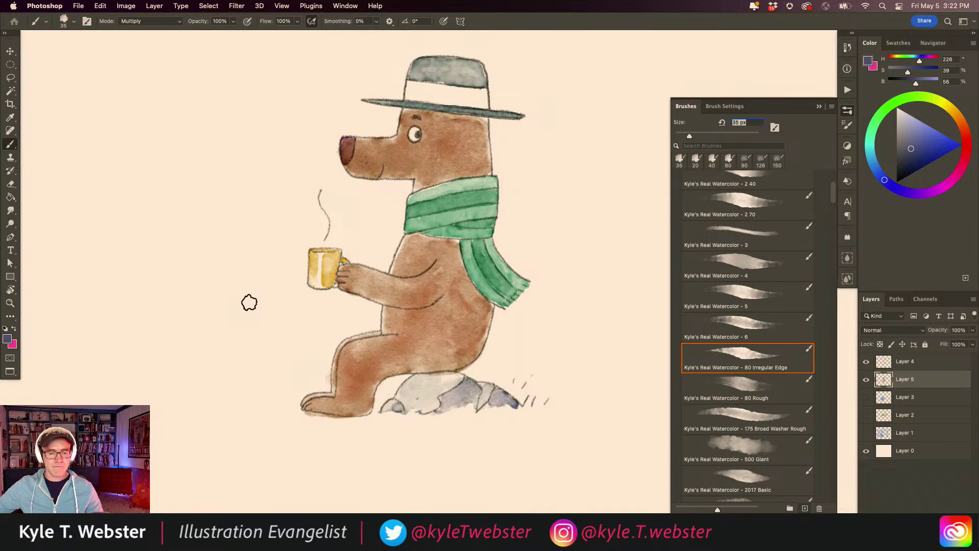
Step: Paint violet shadows (H 246, S 55, B 81) on the bear under the arm, scarf and hat brim with the 35 px brush
left_click_drag(306, 296, 348, 306)
left_click(346, 316, "alt")
left_click_drag(289, 334, 334, 334)
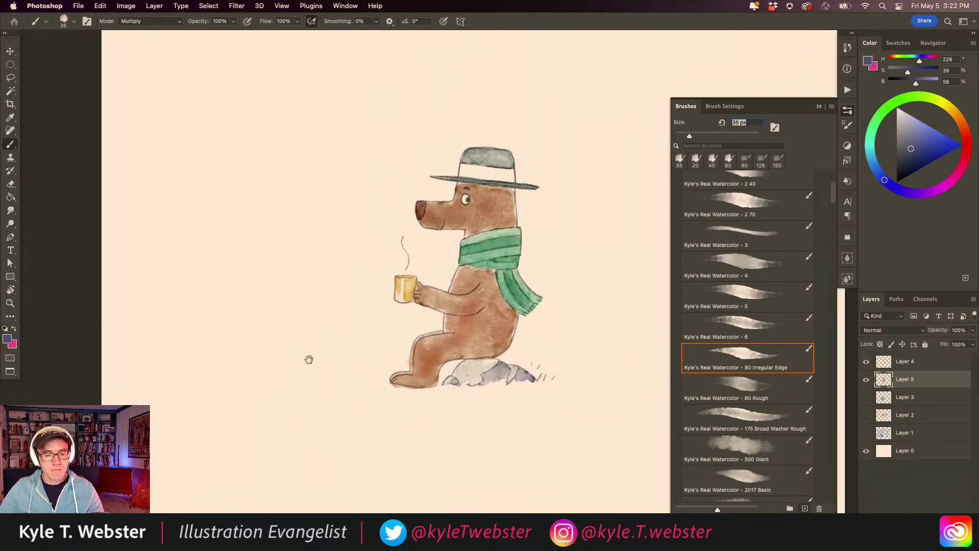
left_click(445, 311, "ctrl")
left_click_drag(479, 271, 473, 281)
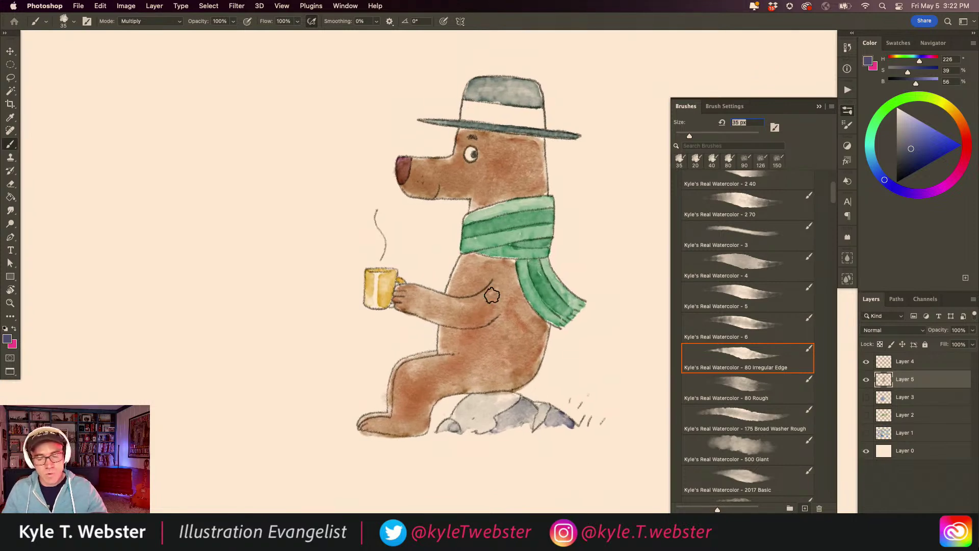
left_click(901, 193)
left_click(923, 138)
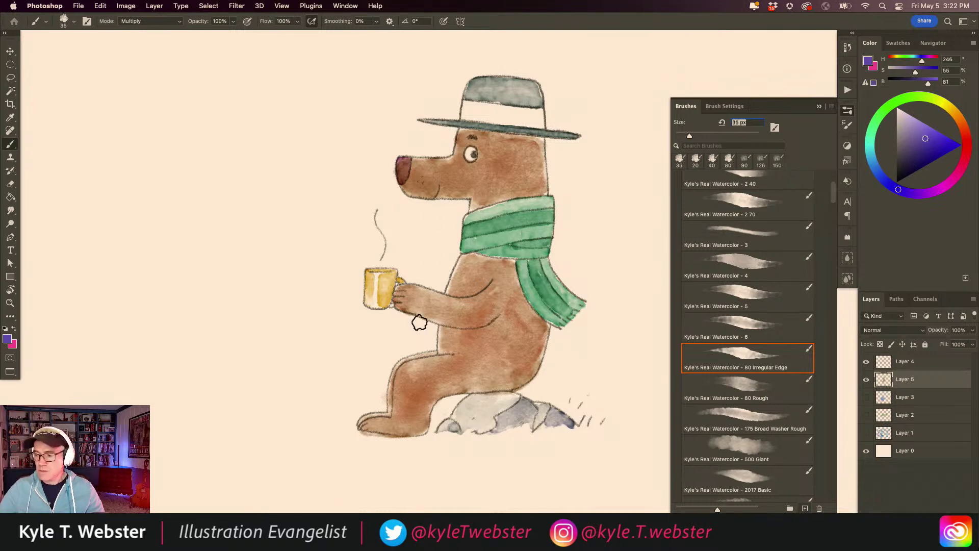
left_click(132, 22)
left_click(131, 23)
left_click(131, 23)
left_click(127, 23)
left_click_drag(442, 329, 475, 329)
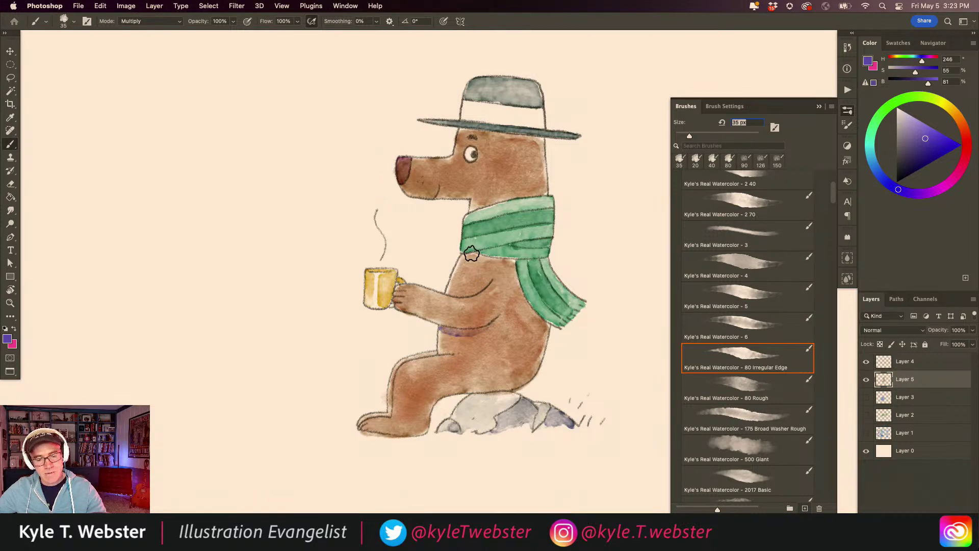
mouse_move(482, 256)
left_mouse_down()
mouse_move(517, 256)
mouse_move(542, 329)
left_mouse_up()
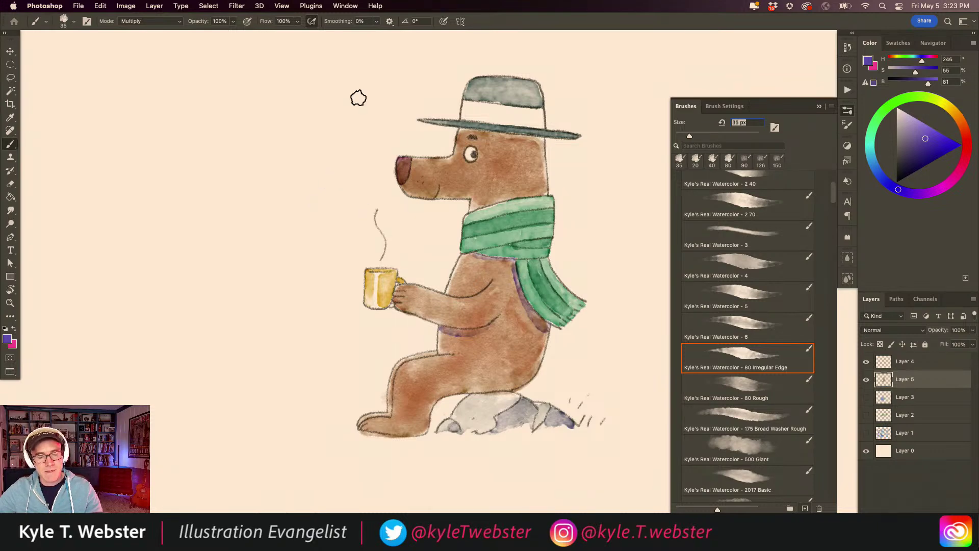
mouse_move(464, 134)
left_mouse_down()
mouse_move(543, 141)
mouse_move(462, 132)
mouse_move(537, 144)
left_mouse_up()
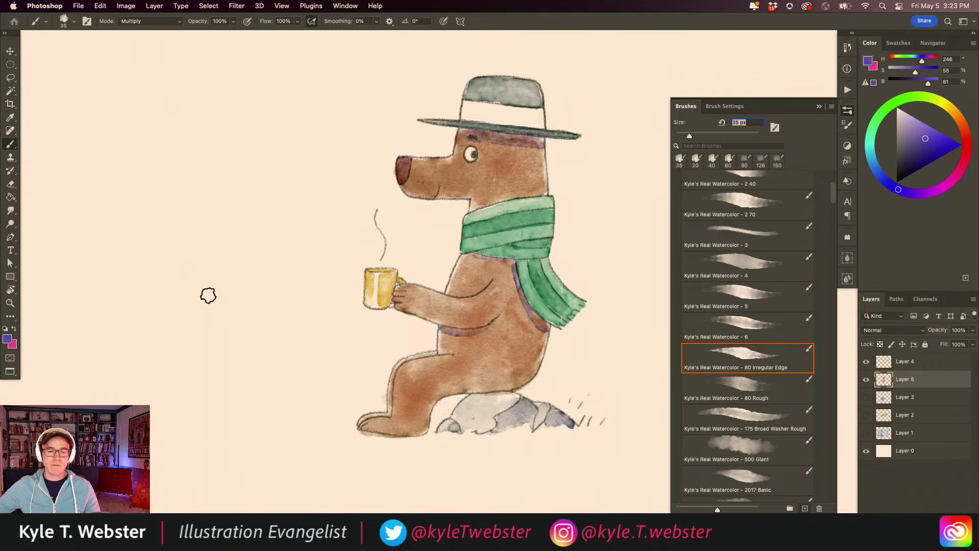
Step: Set the painting color to pink (H 331, S 48, B 98)
left_click(351, 360, "alt")
left_click_drag(310, 355, 332, 346)
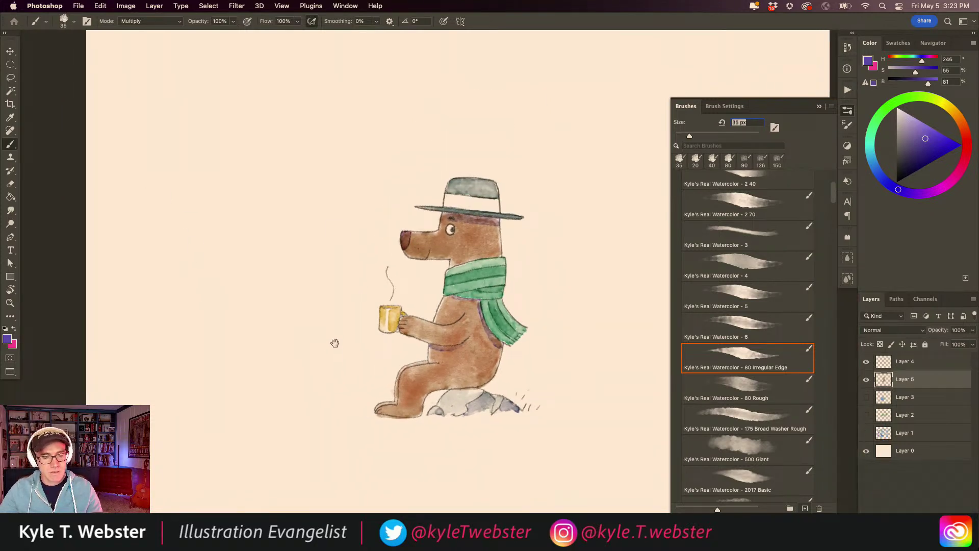
left_click(392, 393, "super")
left_click_drag(370, 385, 359, 406)
left_click(964, 154)
left_click(932, 129)
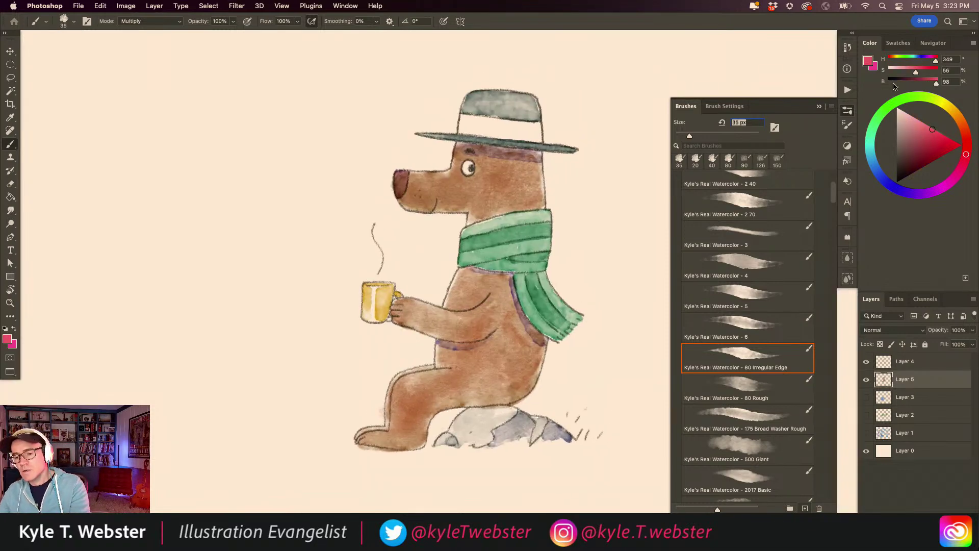
left_click_drag(669, 189, 659, 179)
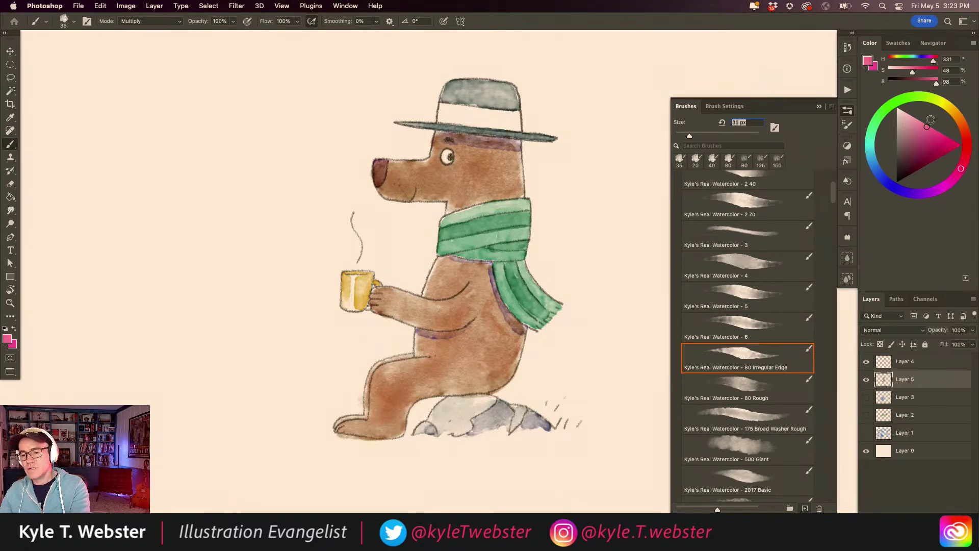
left_click_drag(345, 241, 342, 239)
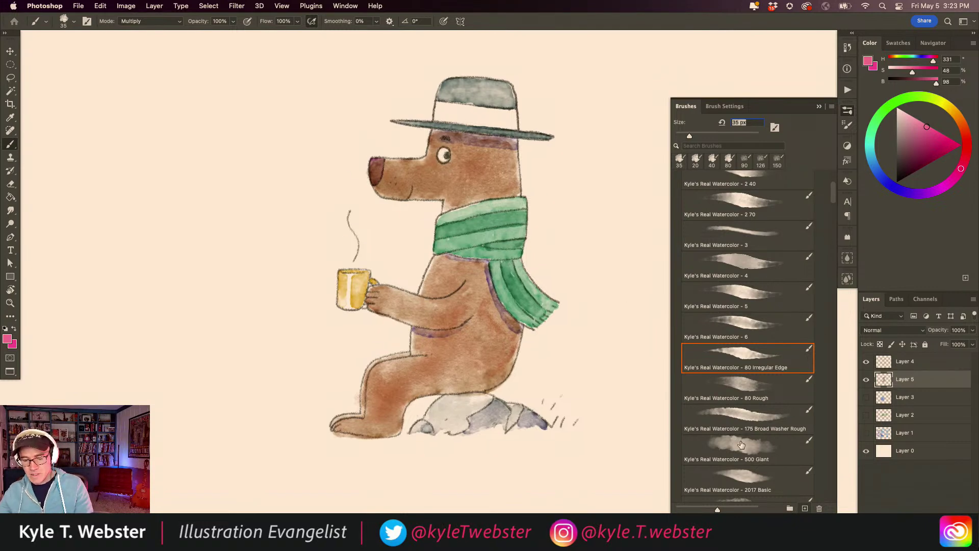
Step: Choose the Kyle's Real Watercolor - Soft Irregular Wash Variant brush at 175 px and test a pink stroke behind the bear, undoing it
scroll(701, 302, "down", 15)
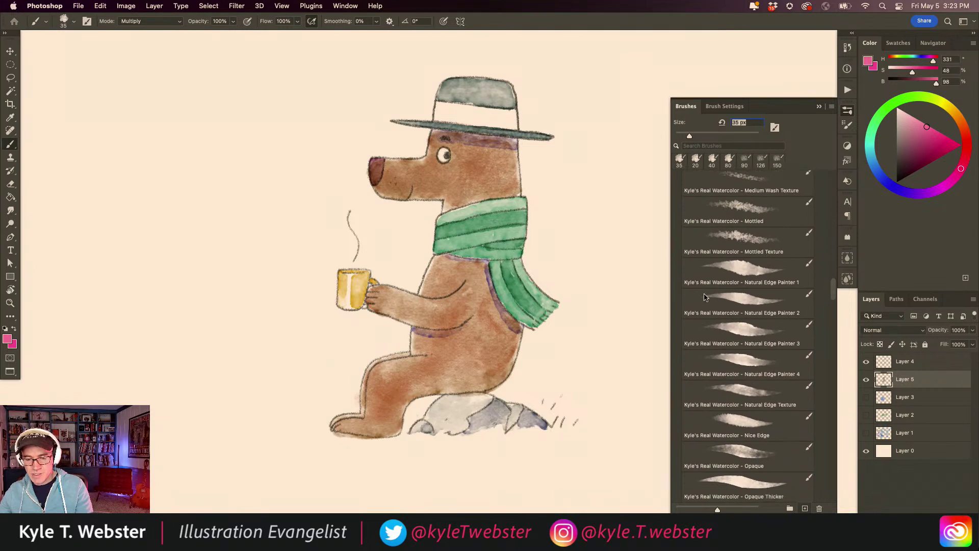
scroll(702, 302, "down", 10)
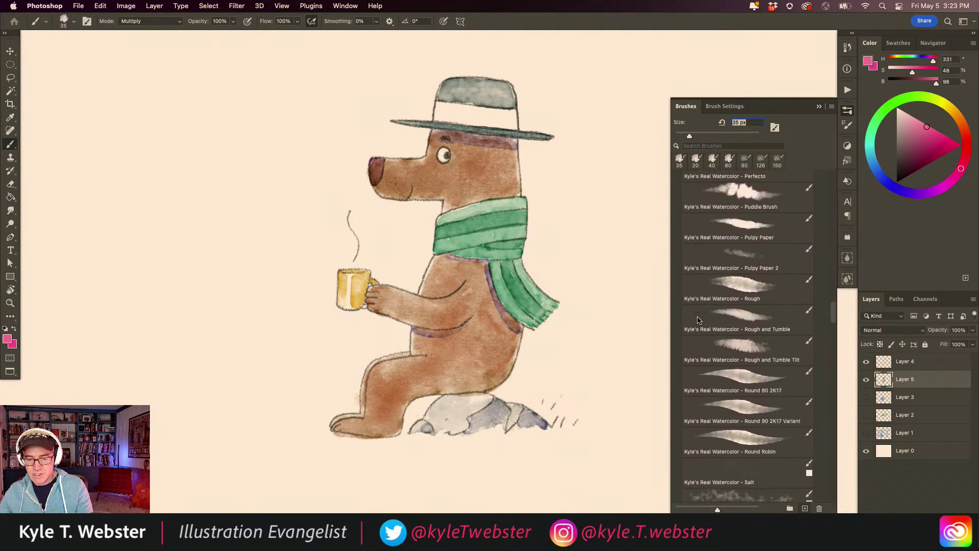
scroll(697, 329, "down", 1)
scroll(697, 329, "down", 10)
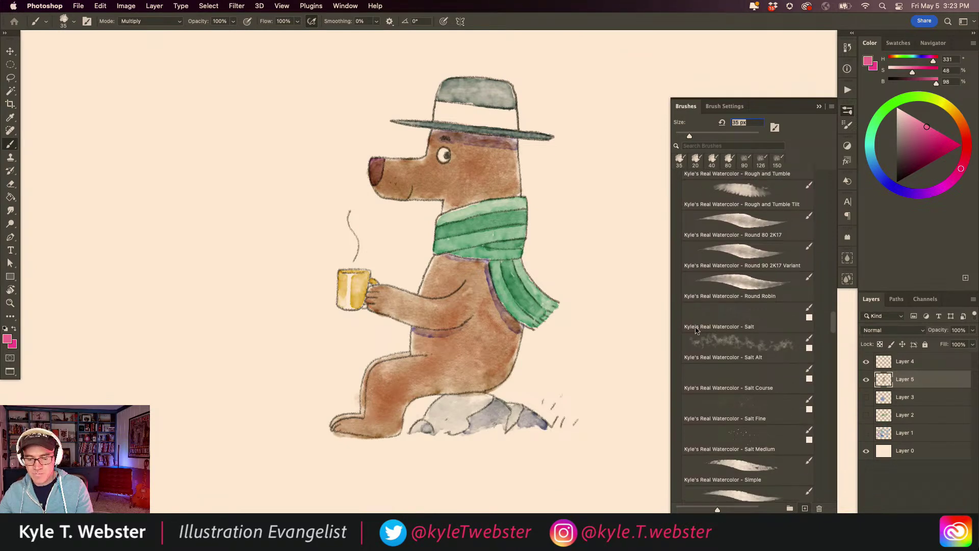
scroll(693, 349, "down", 5)
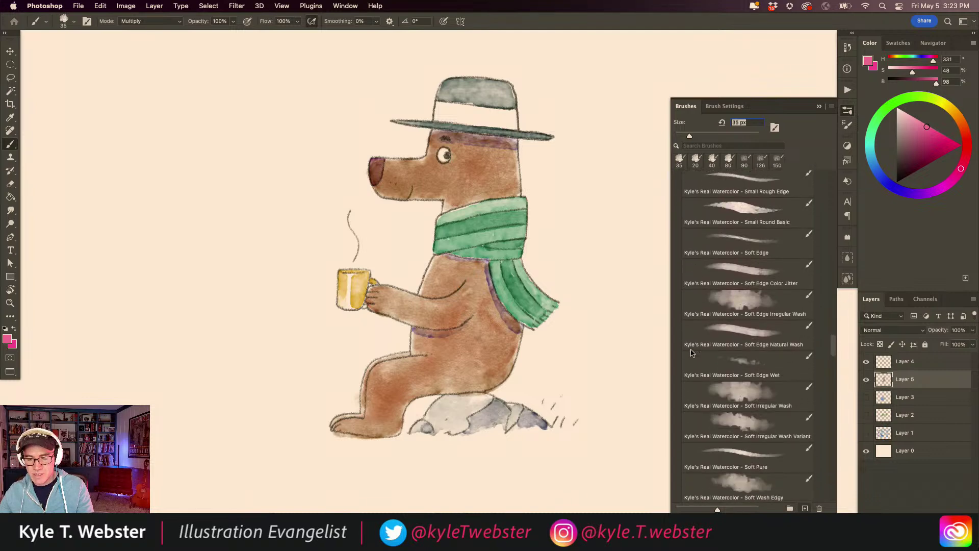
scroll(689, 359, "up", 1)
left_click(733, 341)
mouse_move(550, 275)
left_mouse_down()
mouse_move(579, 251)
mouse_move(567, 221)
mouse_move(597, 195)
mouse_move(598, 149)
left_mouse_up()
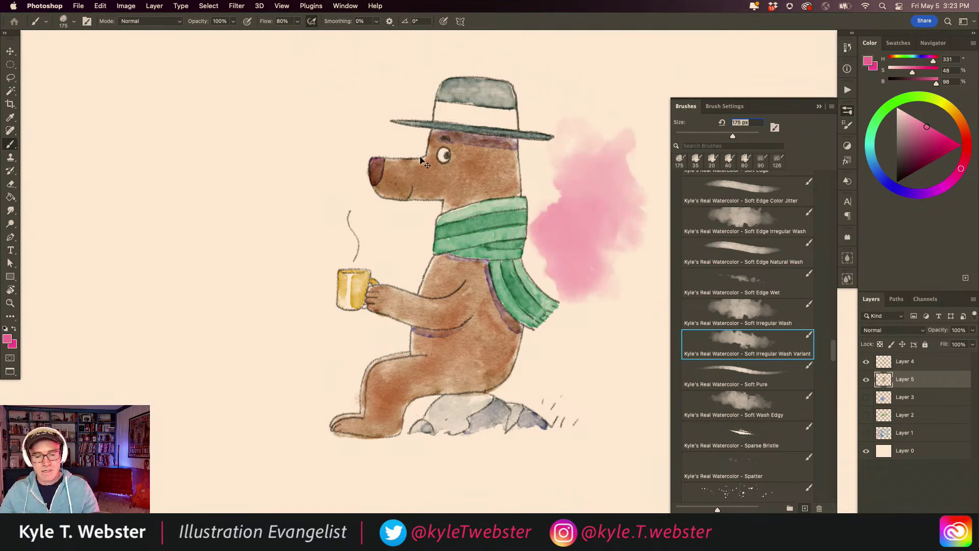
key("super+z")
Step: Add a new layer beneath the bear's color layer and paint a soft pink wash background around the bear at 175 px
key("super+minus")
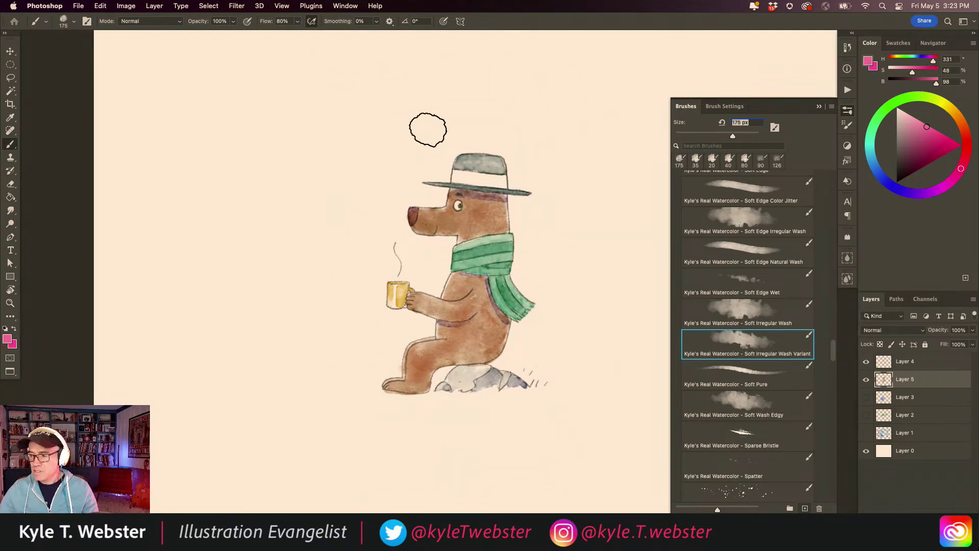
key("super+shift+alt+n")
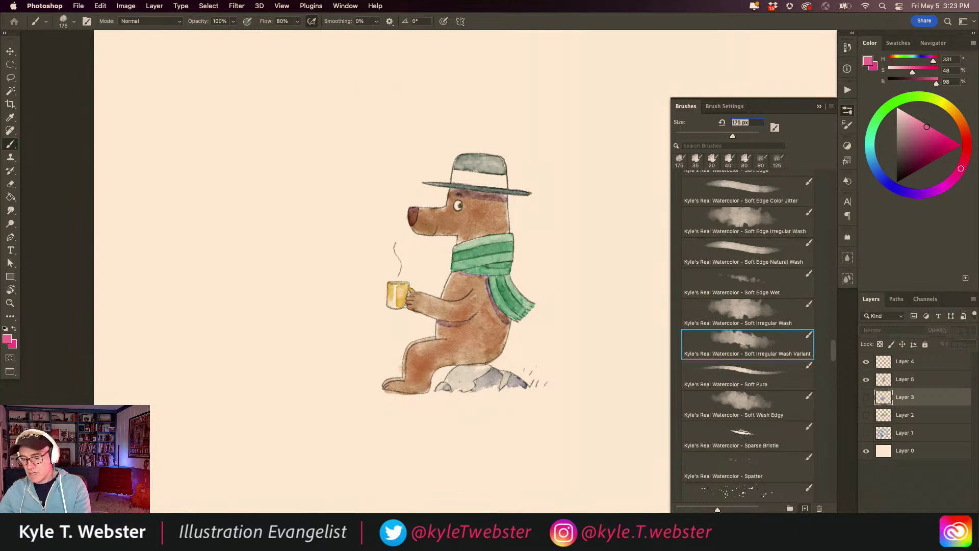
mouse_move(535, 291)
left_mouse_down()
mouse_move(521, 221)
mouse_move(548, 239)
mouse_move(538, 284)
mouse_move(514, 303)
mouse_move(550, 337)
mouse_move(528, 346)
mouse_move(520, 217)
mouse_move(534, 196)
mouse_move(525, 155)
mouse_move(409, 161)
mouse_move(418, 175)
mouse_move(394, 201)
mouse_move(395, 219)
mouse_move(439, 244)
mouse_move(429, 261)
mouse_move(412, 243)
mouse_move(394, 271)
mouse_move(426, 281)
mouse_move(421, 315)
mouse_move(404, 333)
left_mouse_up()
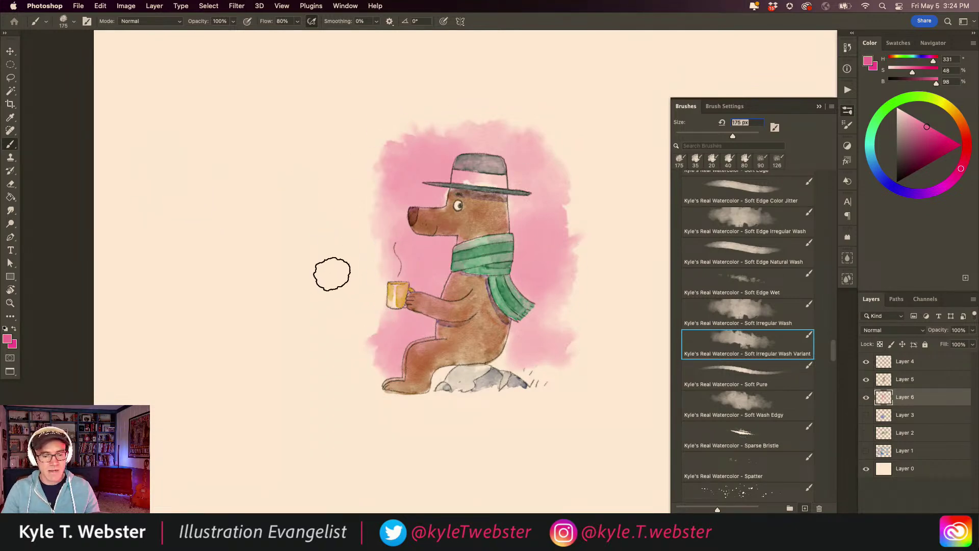
key("super+z")
mouse_move(529, 349)
left_mouse_down()
mouse_move(533, 198)
mouse_move(555, 268)
mouse_move(523, 171)
mouse_move(498, 160)
mouse_move(515, 153)
mouse_move(447, 153)
mouse_move(400, 179)
mouse_move(441, 190)
mouse_move(426, 221)
mouse_move(442, 263)
mouse_move(383, 236)
mouse_move(378, 264)
mouse_move(387, 256)
mouse_move(416, 268)
mouse_move(421, 297)
mouse_move(387, 316)
mouse_move(376, 283)
mouse_move(388, 251)
mouse_move(379, 185)
mouse_move(435, 311)
mouse_move(390, 346)
mouse_move(441, 360)
mouse_move(381, 288)
mouse_move(425, 305)
mouse_move(464, 304)
mouse_move(543, 273)
mouse_move(537, 322)
mouse_move(547, 337)
mouse_move(564, 332)
mouse_move(496, 341)
mouse_move(497, 299)
mouse_move(519, 257)
mouse_move(482, 213)
mouse_move(500, 197)
mouse_move(486, 185)
mouse_move(445, 201)
mouse_move(440, 271)
left_mouse_up()
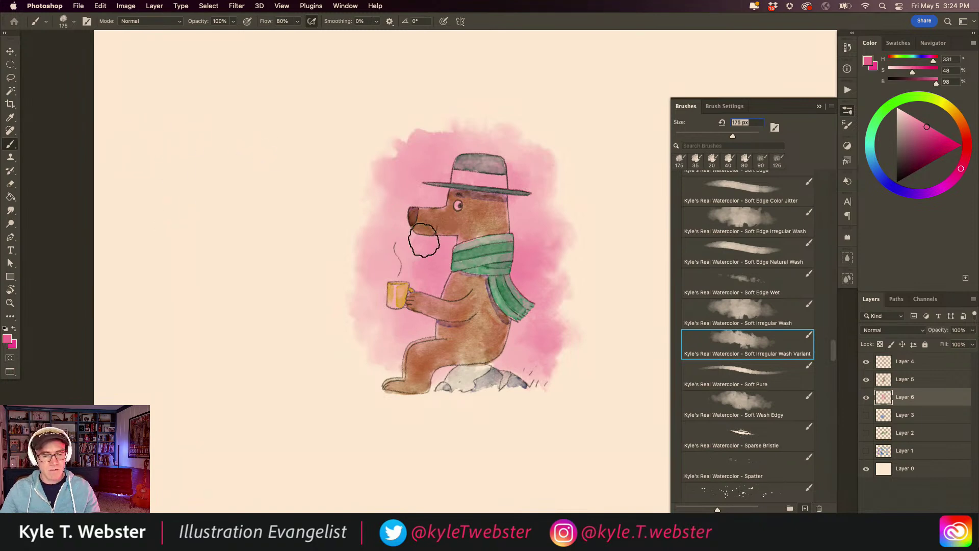
Step: Clear the pink wash from behind the bear's hat, head and scarf using Lasso selections
key("super+equal")
key("l")
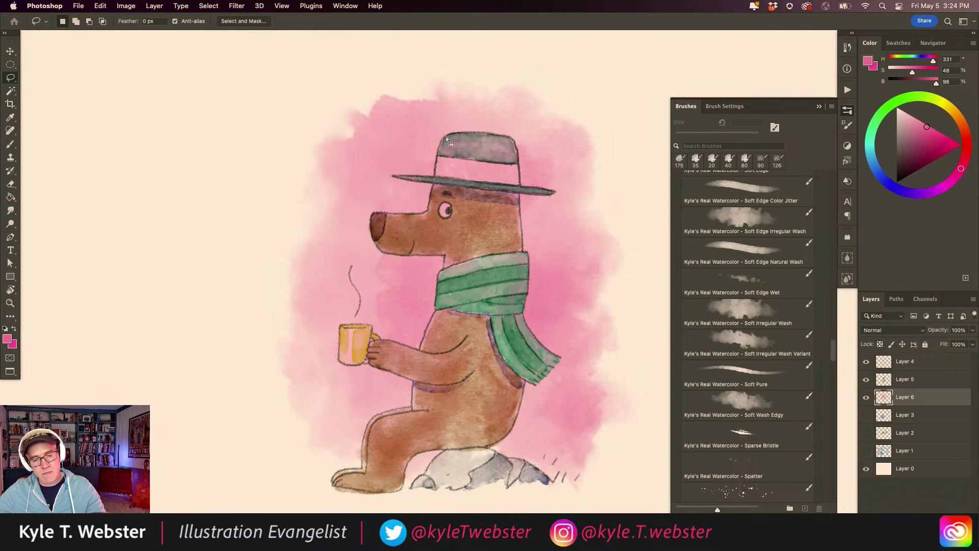
key("Delete")
key("super+d")
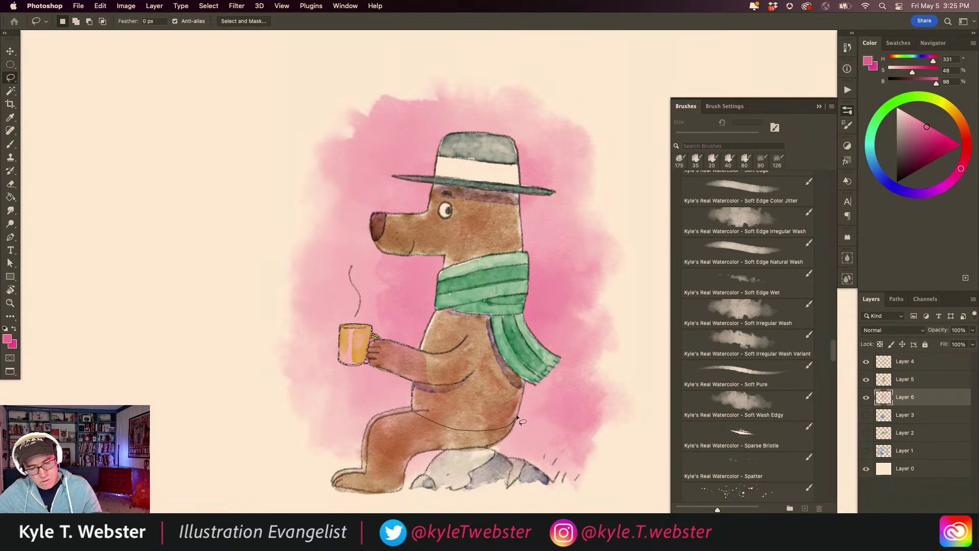
Step: Clear the pink wash from behind the mug, arm, torso and legs using Lasso selections
left_click_drag(511, 246, 415, 324)
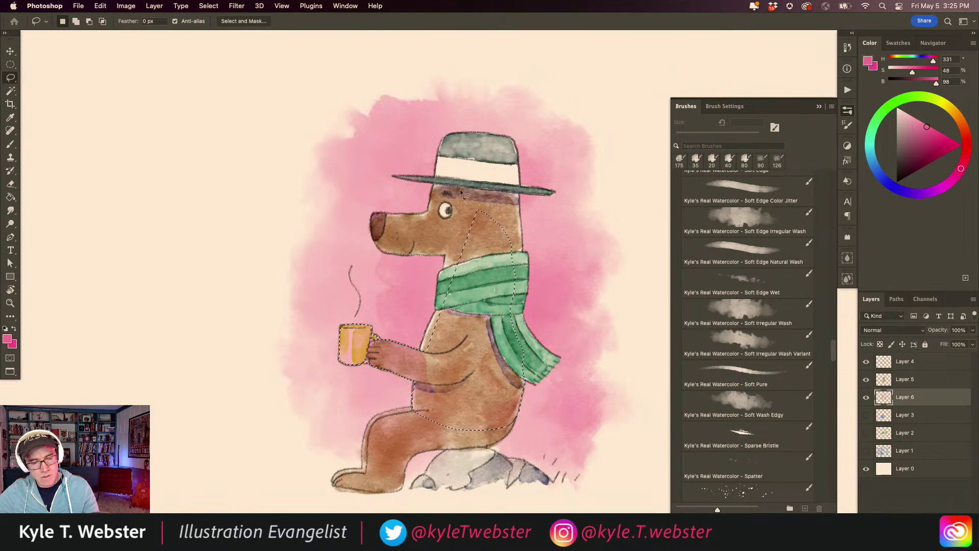
key("Delete")
key("super+d")
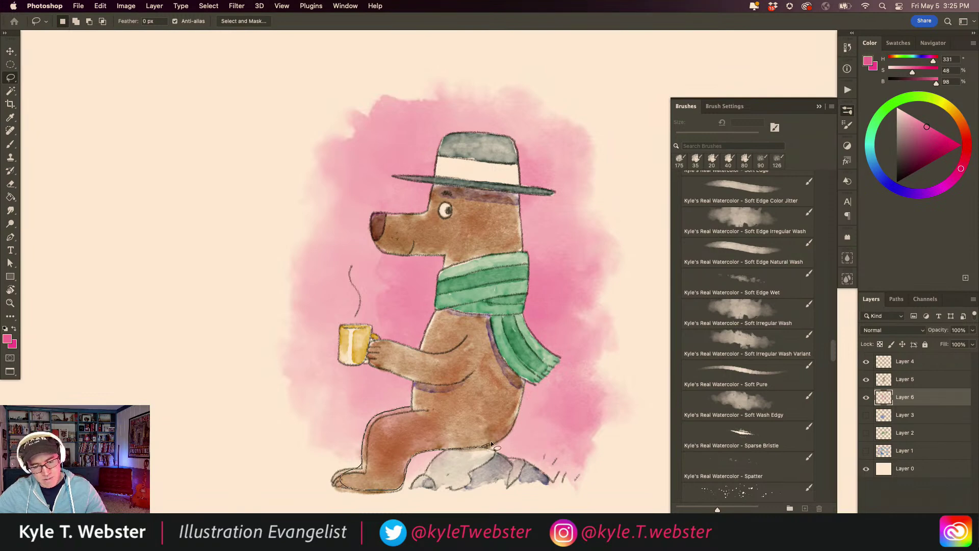
left_click_drag(516, 411, 417, 403)
key("Delete")
key("super+d")
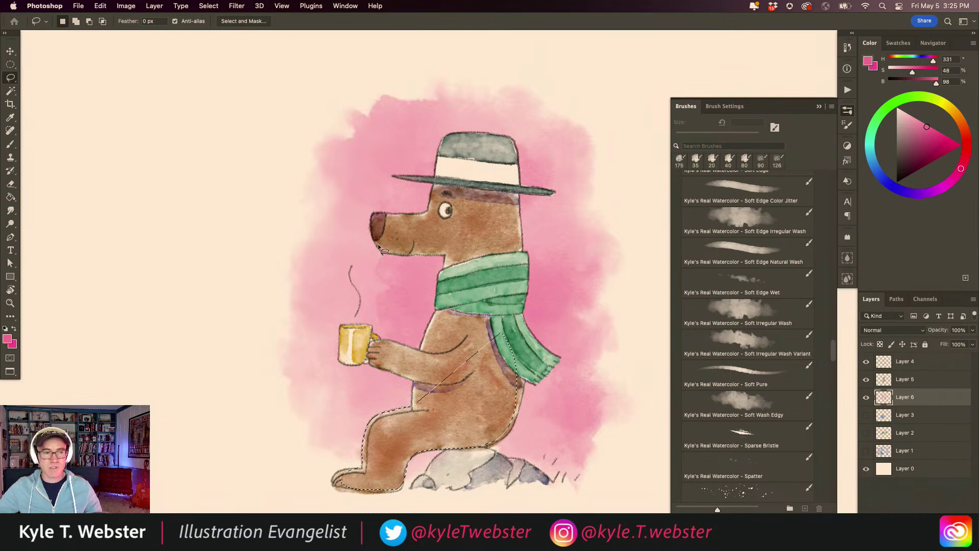
Step: Add a new layer above the sketch layer and choose the Kyle's Real Watercolor - Add Paper Texture brush
left_click(360, 382, "alt")
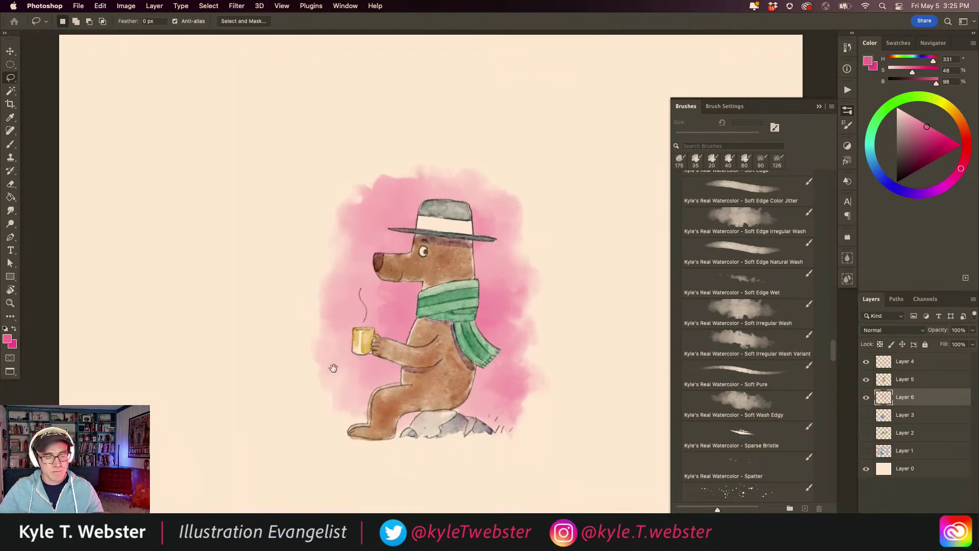
left_click(9, 304)
double_click(10, 306)
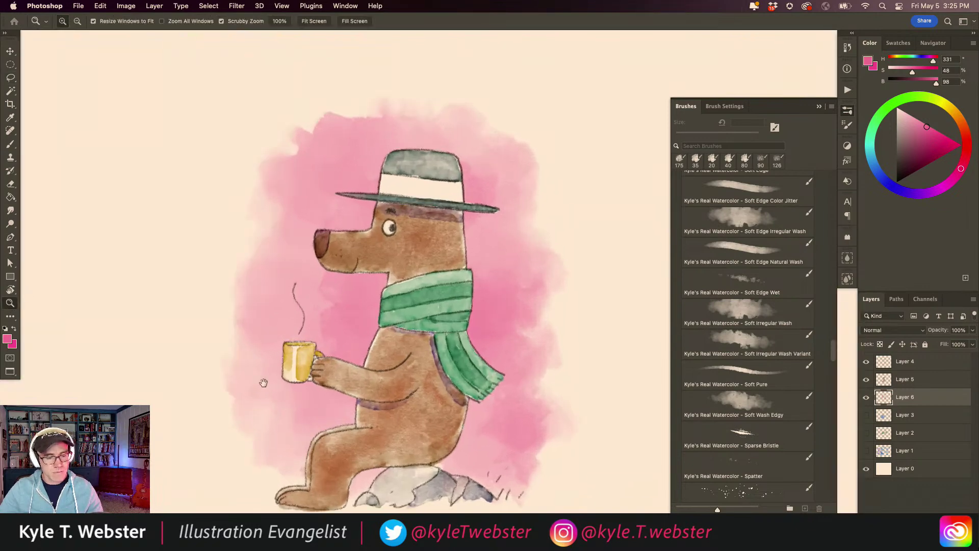
left_click_drag(269, 386, 266, 345)
left_click(886, 360)
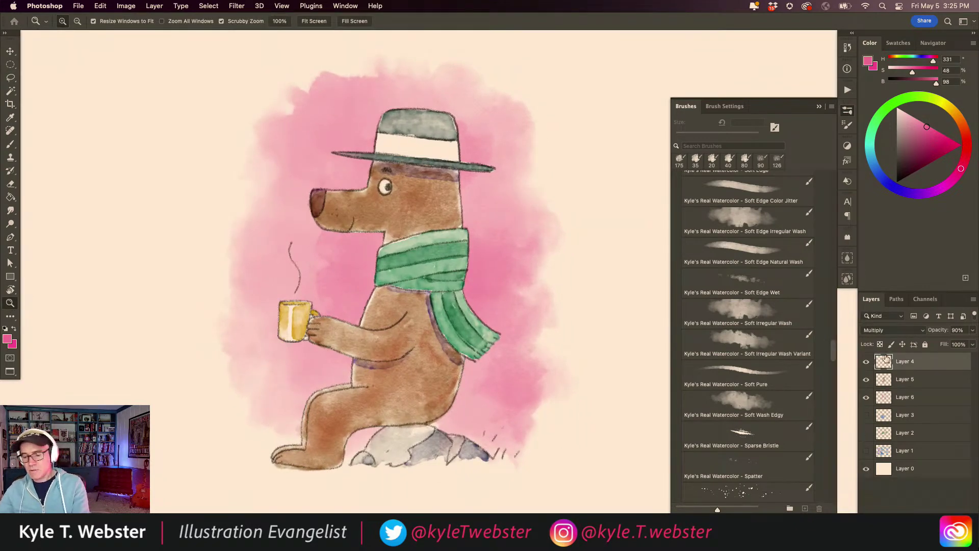
key("super+shift+alt+n")
scroll(694, 223, "up", 15)
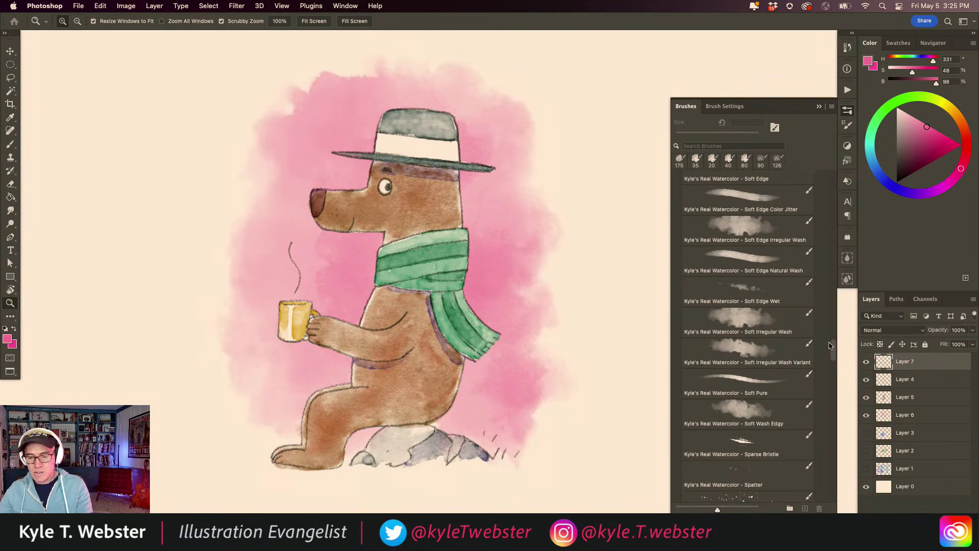
scroll(693, 223, "up", 8)
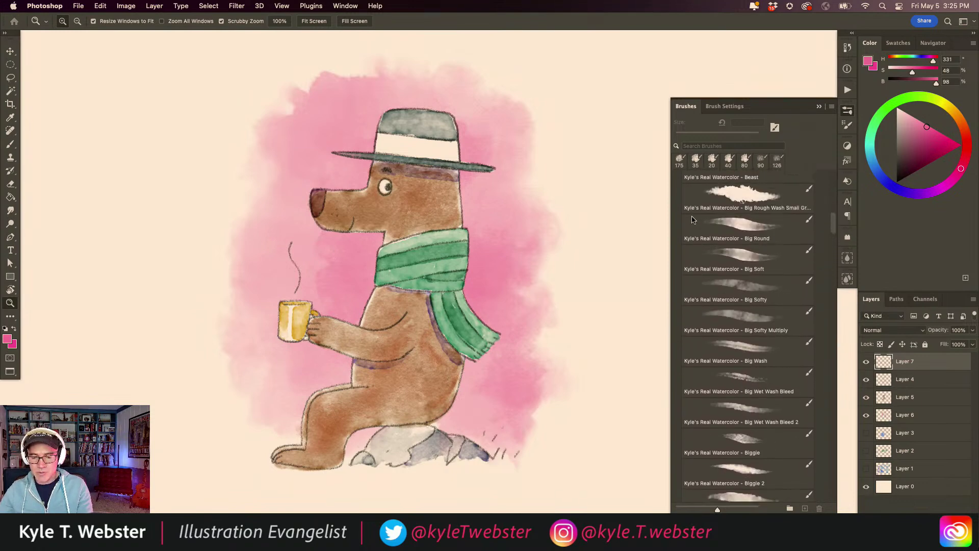
scroll(688, 208, "up", 2)
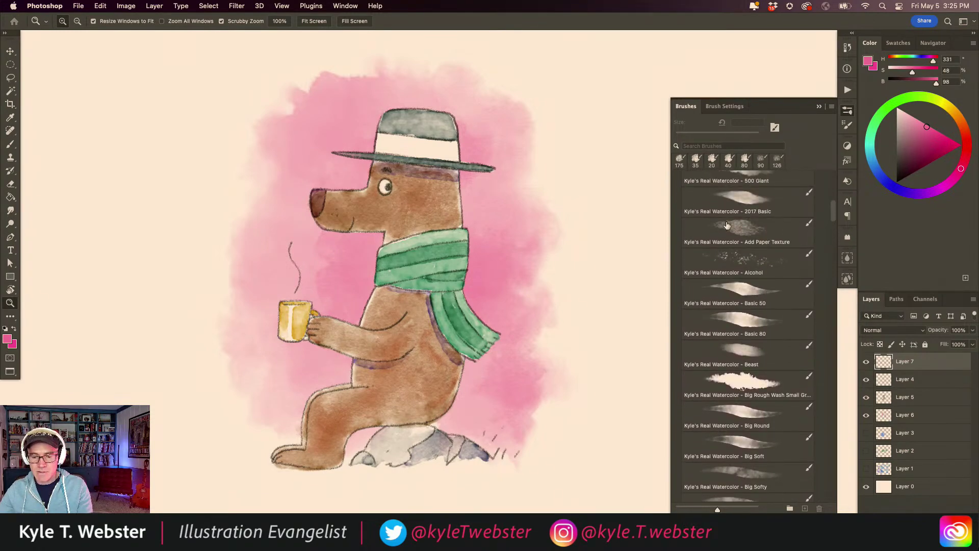
left_click(689, 225)
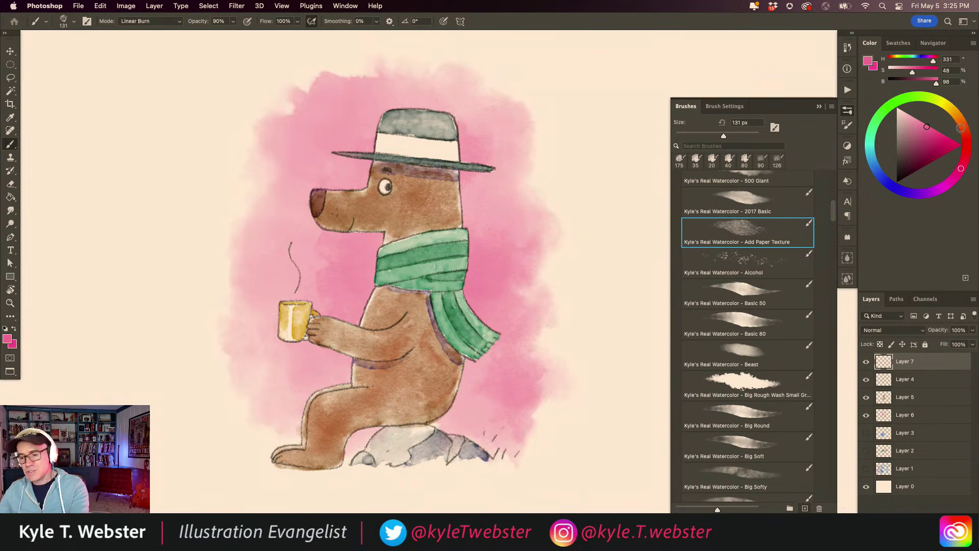
Step: Paint paper texture over the bear and pink background in brown (H 19, S 51, B 73) with the brush at 250 px
mouse_move(967, 136)
left_mouse_down()
mouse_move(964, 129)
mouse_move(920, 142)
left_mouse_up()
key("super+minus")
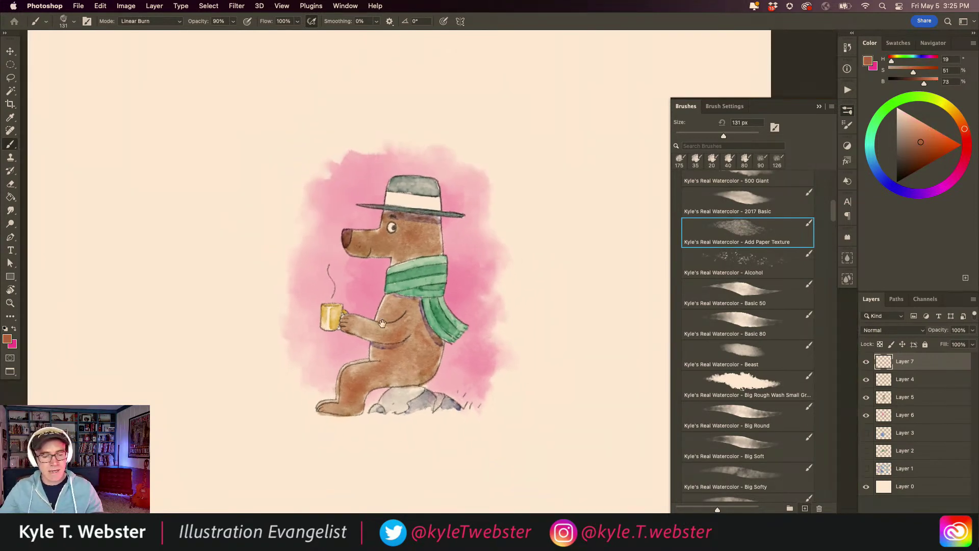
left_click_drag(374, 312, 401, 305)
key("bracketright")
key("bracketright")
key("bracketright")
key("bracketright")
mouse_move(426, 219)
left_mouse_down()
mouse_move(509, 166)
mouse_move(486, 248)
mouse_move(442, 231)
mouse_move(432, 248)
mouse_move(400, 247)
mouse_move(325, 312)
mouse_move(343, 365)
mouse_move(398, 311)
mouse_move(443, 328)
mouse_move(471, 257)
mouse_move(488, 289)
mouse_move(444, 327)
mouse_move(394, 323)
mouse_move(344, 300)
mouse_move(388, 345)
mouse_move(407, 299)
mouse_move(431, 307)
mouse_move(436, 290)
mouse_move(513, 335)
mouse_move(499, 192)
mouse_move(392, 236)
mouse_move(390, 350)
mouse_move(377, 187)
left_mouse_up()
Step: Set the paper texture layer's blend mode to Overlay and inspect the textured illustration up close
left_click(892, 330)
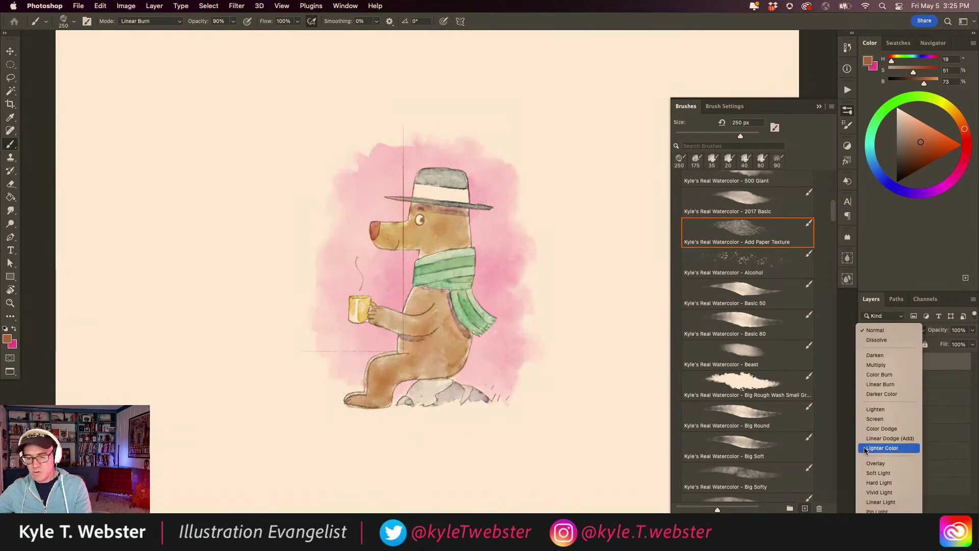
left_click(868, 464)
left_click_drag(412, 308, 484, 309)
left_click_drag(337, 365, 300, 426)
left_click_drag(388, 313, 332, 326)
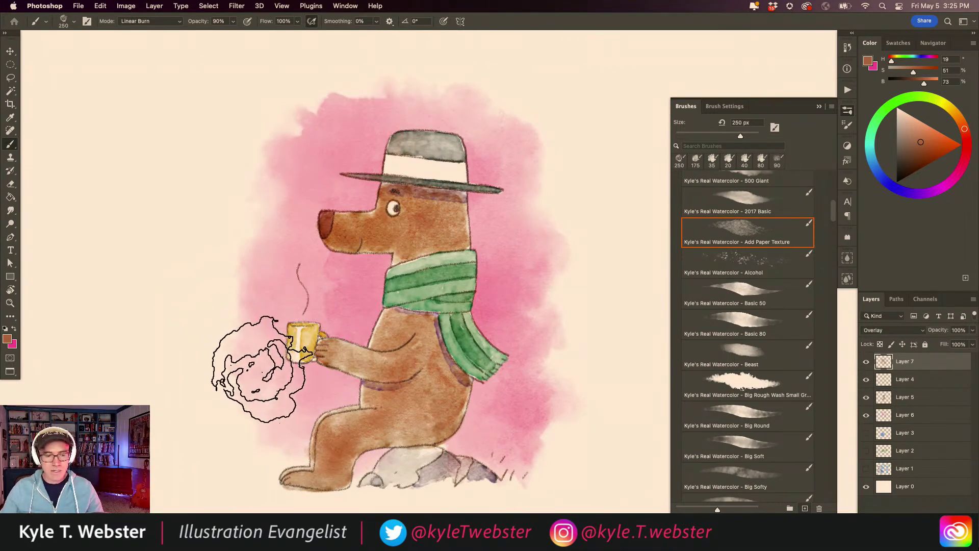
left_click_drag(265, 368, 301, 364)
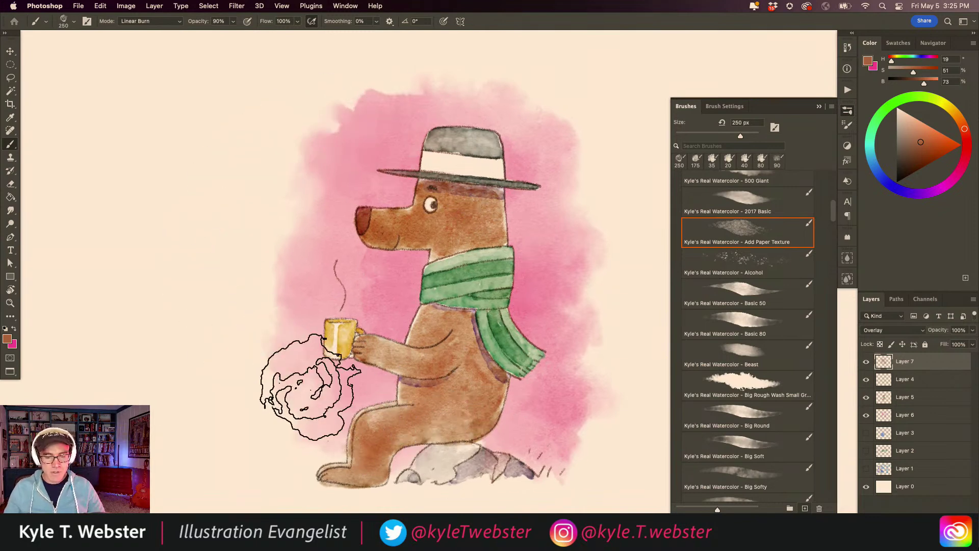